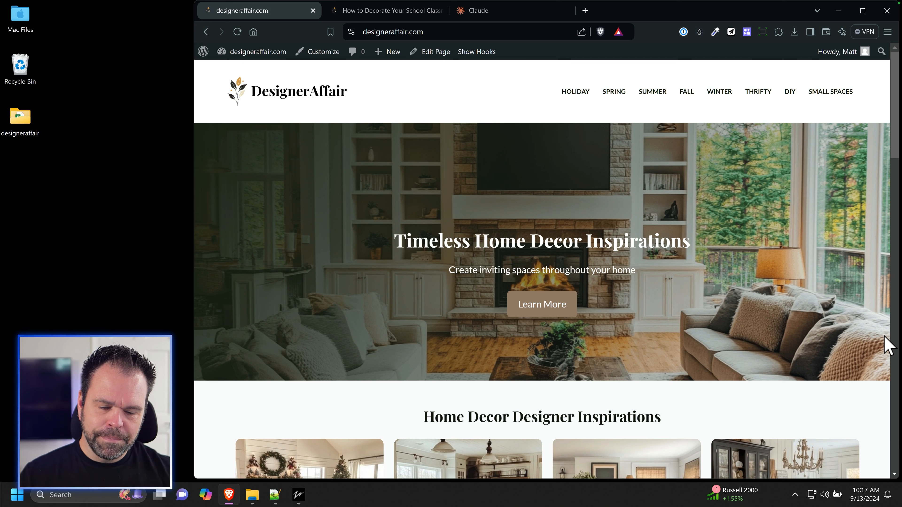
Step: Look through the designeraffair.com homepage, from the decor categories to the latest articles and footer, and return to its start
{"action": "scroll", "coordinate": [521, 328], "scroll_direction": "down", "scroll_amount": 6}
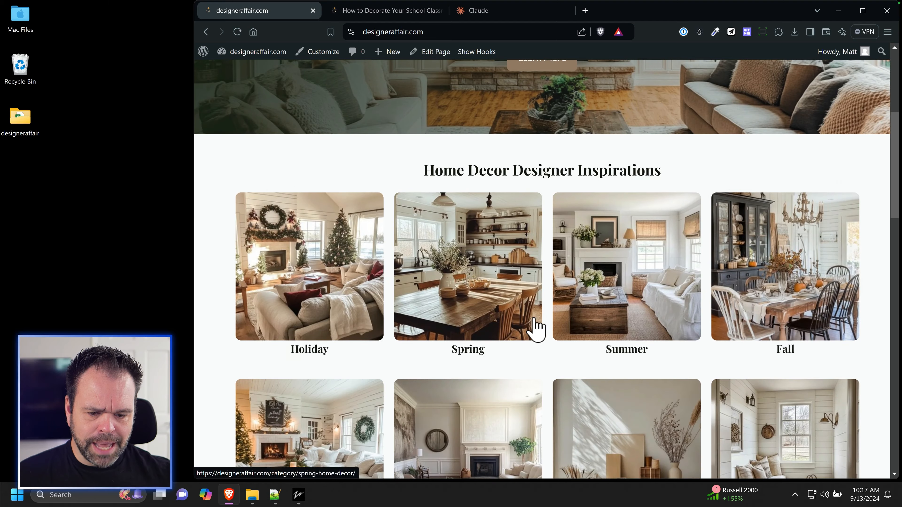
{"action": "scroll", "coordinate": [536, 329], "scroll_direction": "down", "scroll_amount": 6}
{"action": "scroll", "coordinate": [528, 346], "scroll_direction": "down", "scroll_amount": 6}
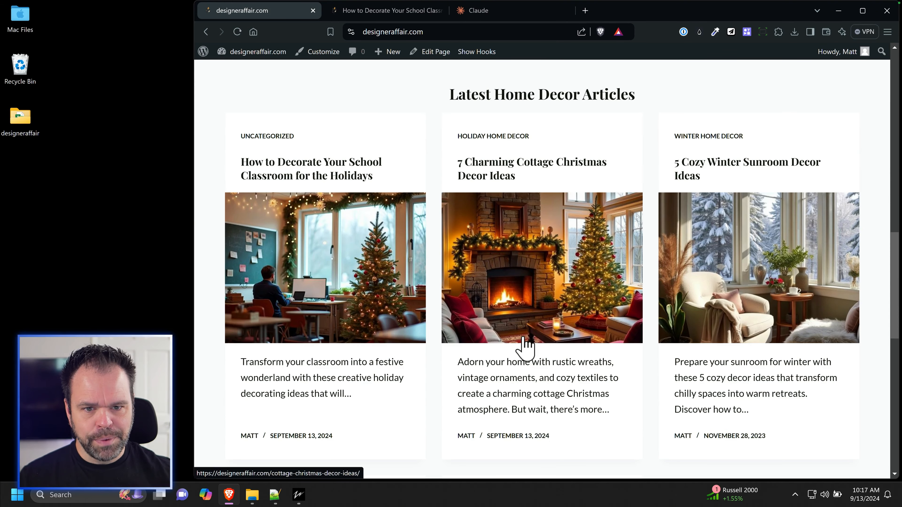
{"action": "scroll", "coordinate": [526, 346], "scroll_direction": "down", "scroll_amount": 12}
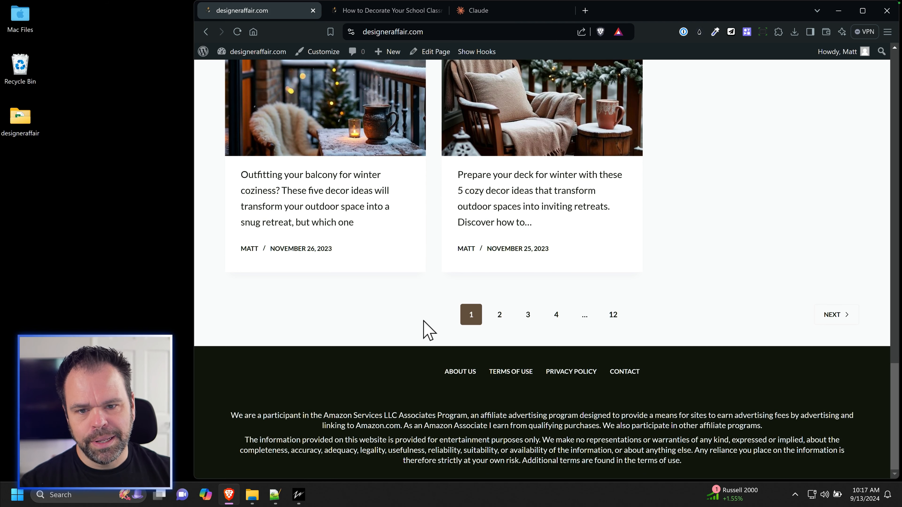
{"action": "scroll", "coordinate": [220, 336], "scroll_direction": "up", "scroll_amount": 10}
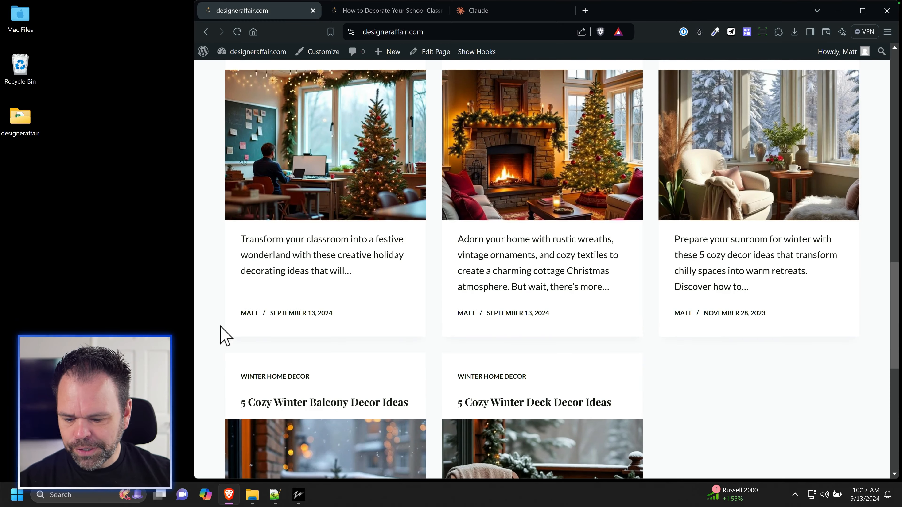
{"action": "scroll", "coordinate": [316, 329], "scroll_direction": "up", "scroll_amount": 4}
{"action": "scroll", "coordinate": [315, 329], "scroll_direction": "up", "scroll_amount": 10}
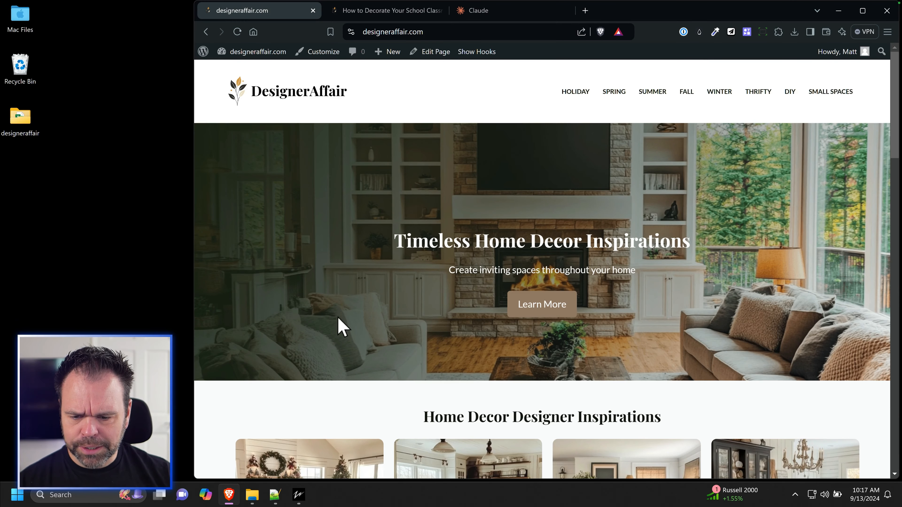
Step: Close the extra ZimmWriter window, switch to the ZimmWriter menu window and move it beside the browser
{"action": "mouse_move", "coordinate": [298, 496]}
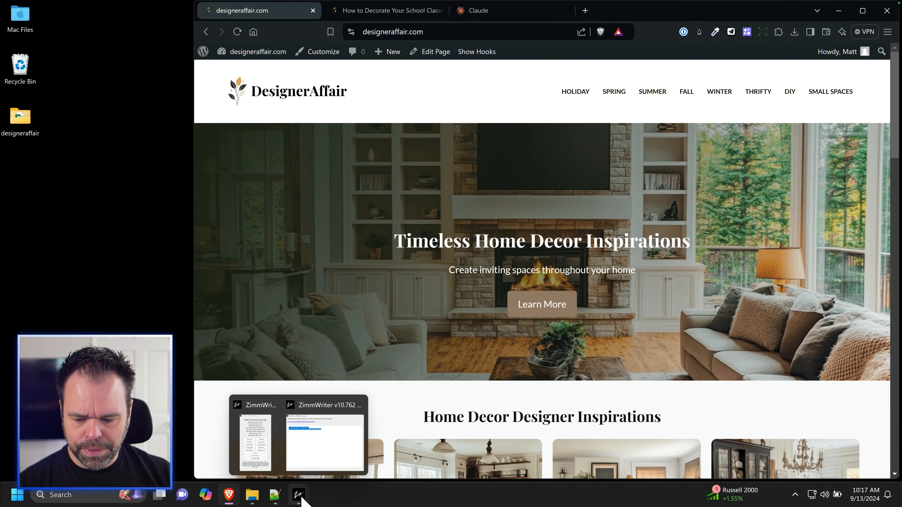
{"action": "left_click", "coordinate": [358, 404]}
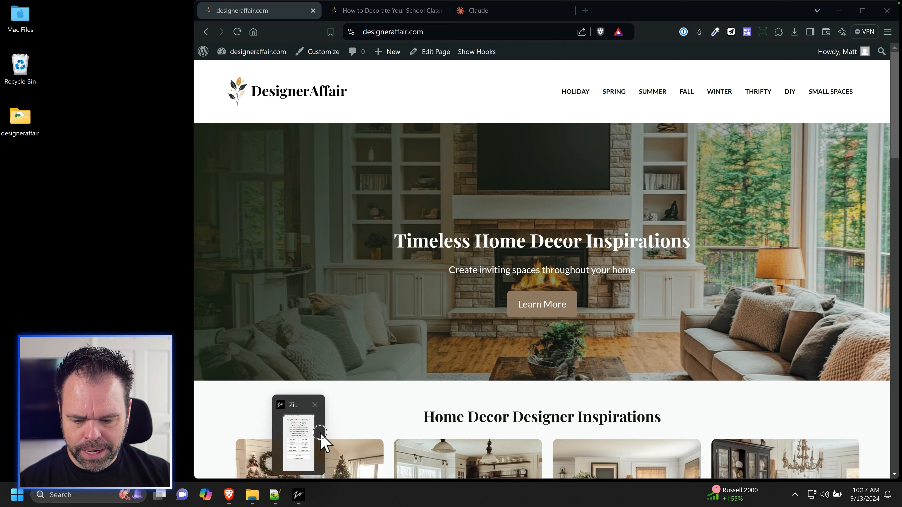
{"action": "left_click", "coordinate": [322, 439]}
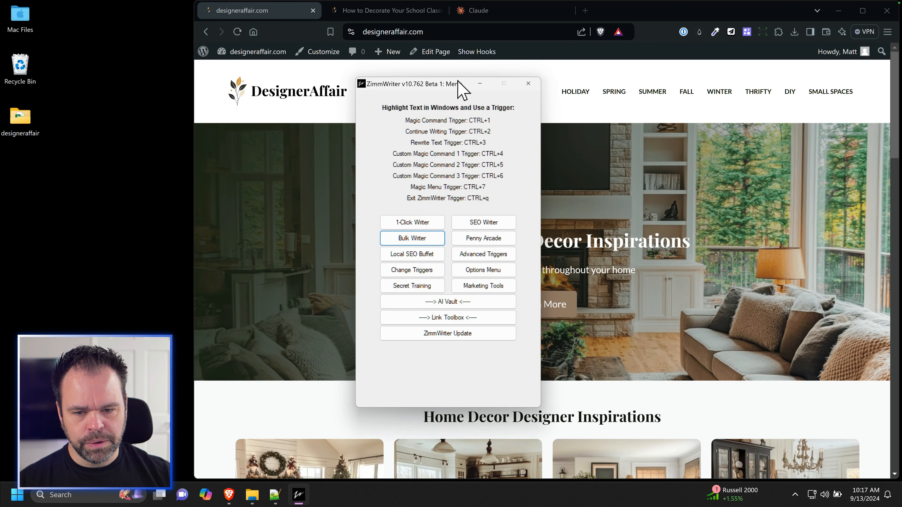
{"action": "left_click_drag", "start_coordinate": [458, 87], "coordinate": [235, 108]}
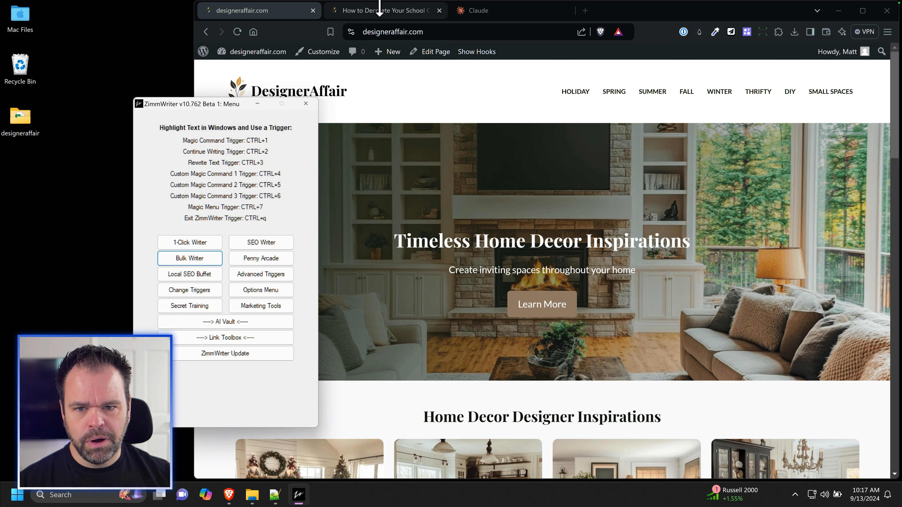
Step: Open the site's WordPress posts list and check the published and scheduled posts and the newest scheduled post's date
{"action": "mouse_move", "coordinate": [258, 53]}
{"action": "left_click", "coordinate": [253, 74]}
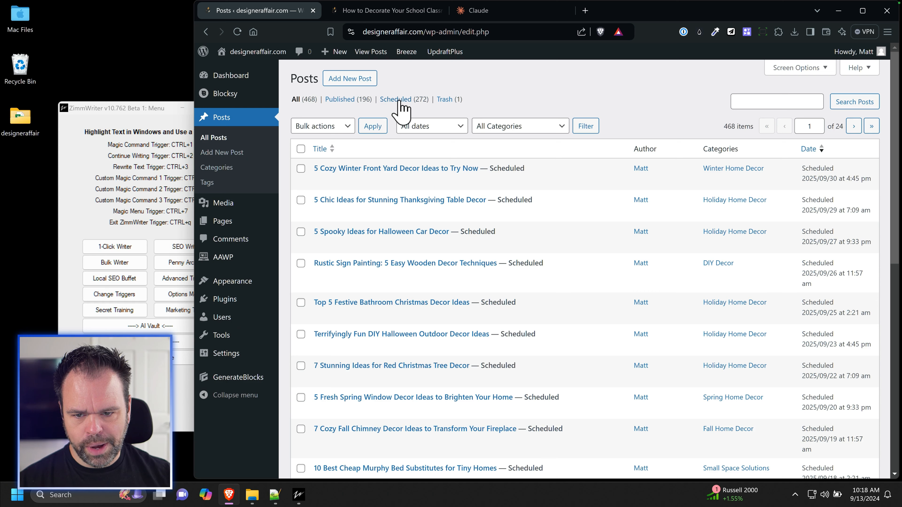
{"action": "left_click", "coordinate": [371, 104]}
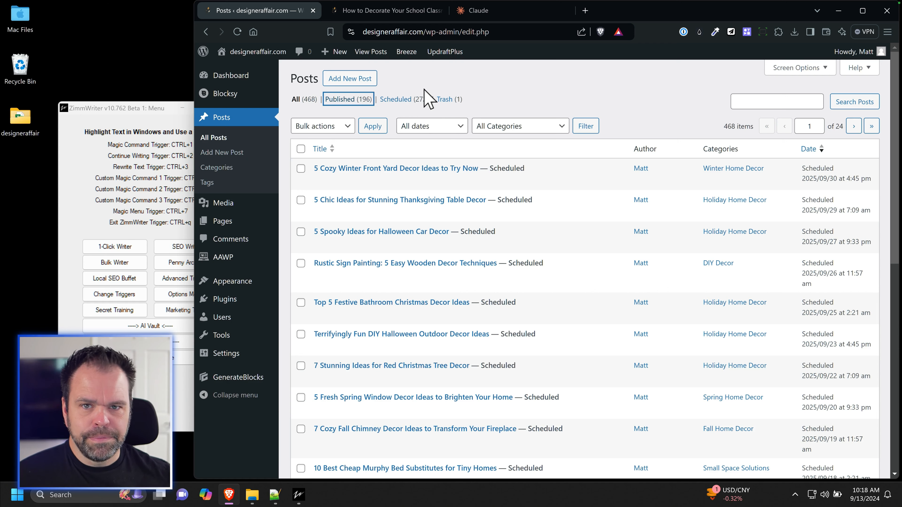
{"action": "left_click", "coordinate": [807, 179]}
{"action": "left_click_drag", "start_coordinate": [807, 179], "coordinate": [837, 180]}
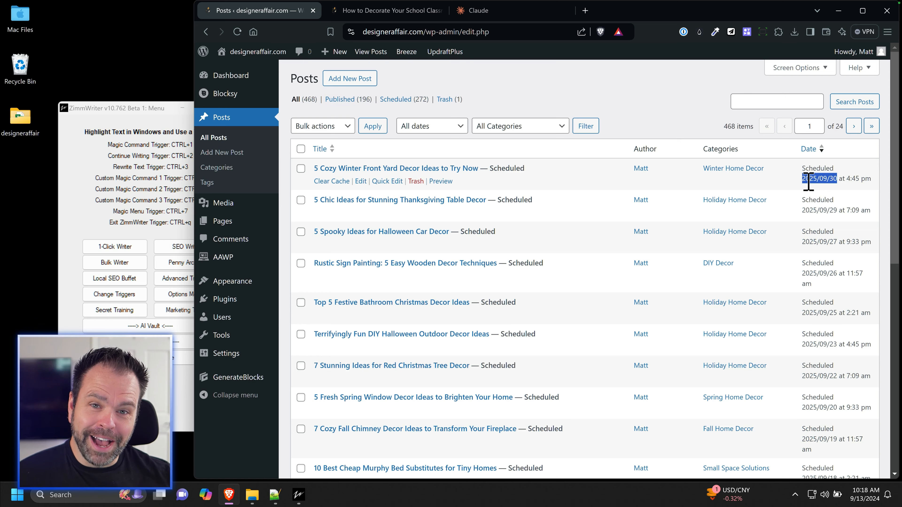
{"action": "left_click", "coordinate": [826, 182]}
{"action": "left_click_drag", "start_coordinate": [837, 179], "coordinate": [802, 180]}
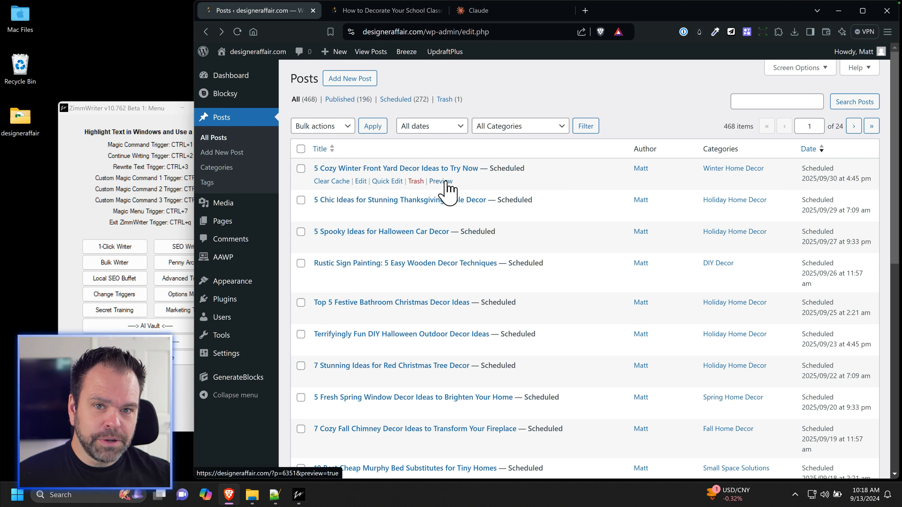
Step: Preview the scheduled post "5 Cozy Winter Front Yard Decor Ideas to Try Now" in a new tab and skim its sections
{"action": "right_click", "coordinate": [438, 180]}
{"action": "left_click", "coordinate": [461, 188]}
{"action": "left_click", "coordinate": [414, 18]}
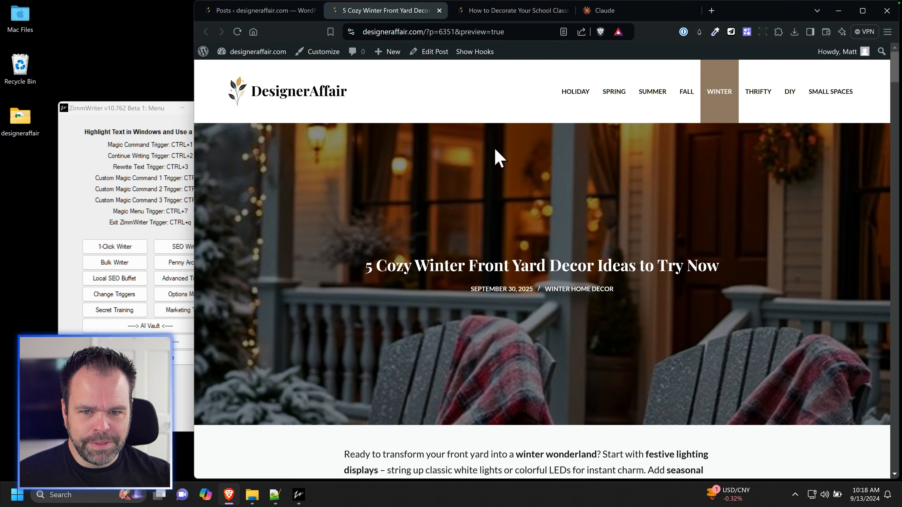
{"action": "scroll", "coordinate": [475, 256], "scroll_direction": "down", "scroll_amount": 1}
{"action": "scroll", "coordinate": [479, 291], "scroll_direction": "down", "scroll_amount": 20}
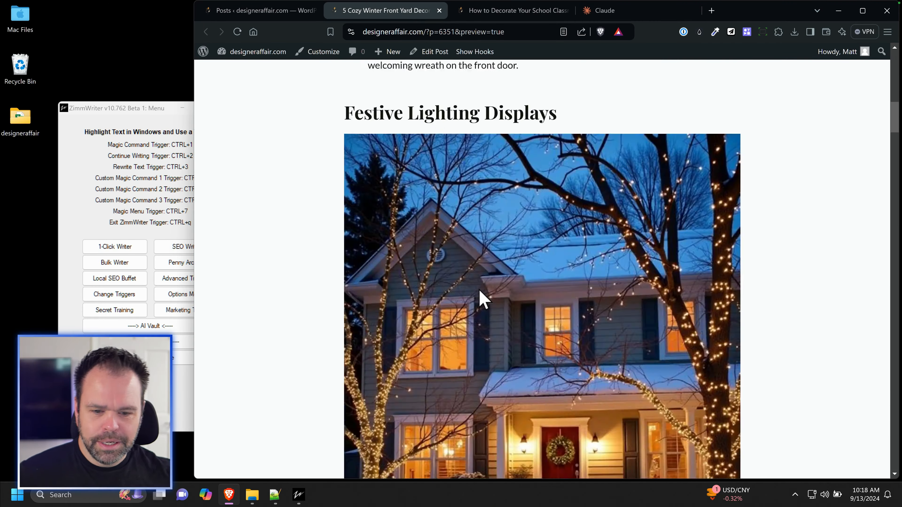
{"action": "scroll", "coordinate": [479, 291], "scroll_direction": "down", "scroll_amount": 15}
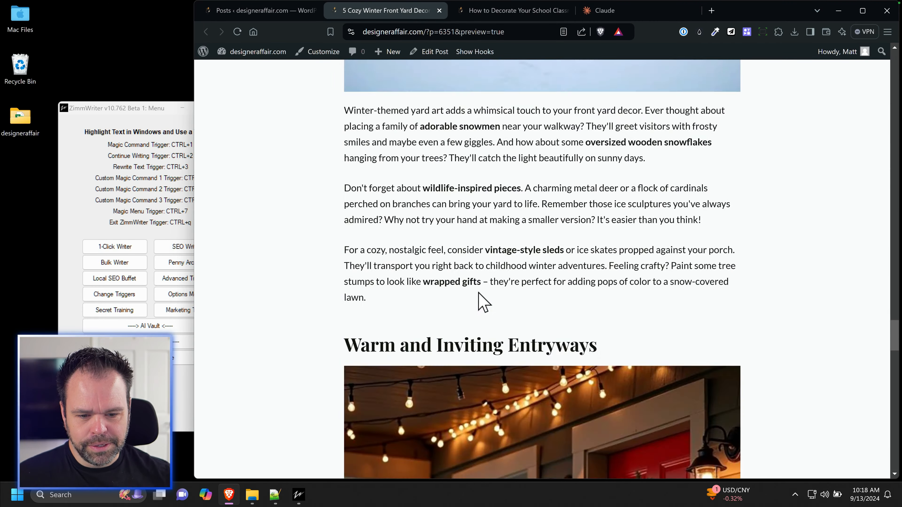
{"action": "left_click", "coordinate": [439, 11]}
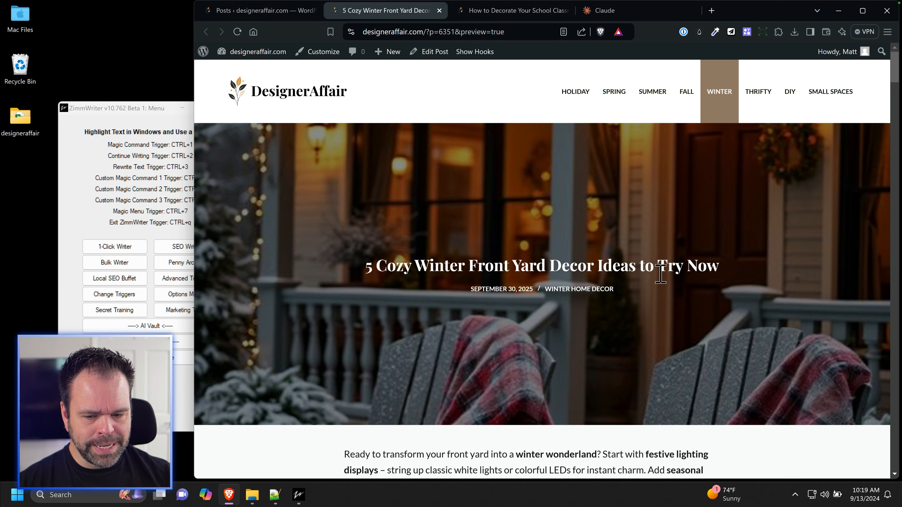
Step: Examine the post's introduction, Design Highlights list, and the image and text of the Festive Lighting Displays section
{"action": "scroll", "coordinate": [406, 315], "scroll_direction": "down", "scroll_amount": 15}
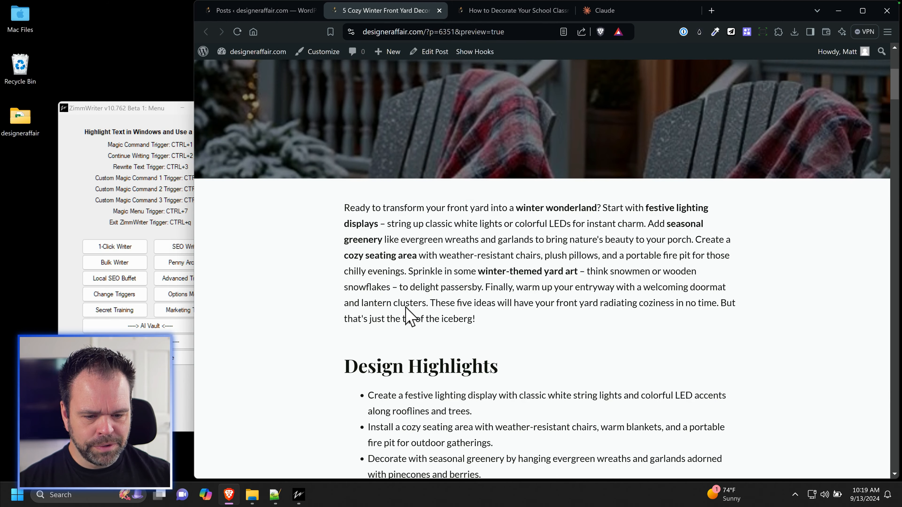
{"action": "scroll", "coordinate": [410, 315], "scroll_direction": "up", "scroll_amount": 10}
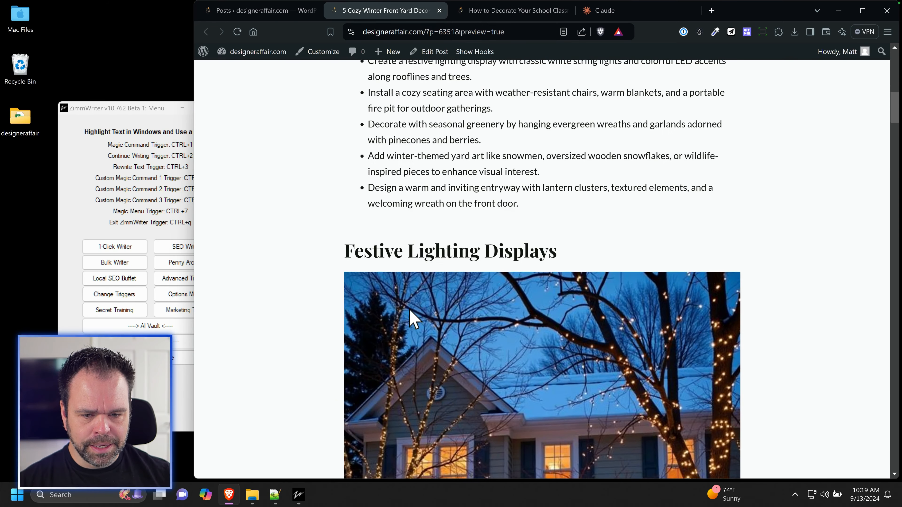
{"action": "scroll", "coordinate": [431, 288], "scroll_direction": "down", "scroll_amount": 5}
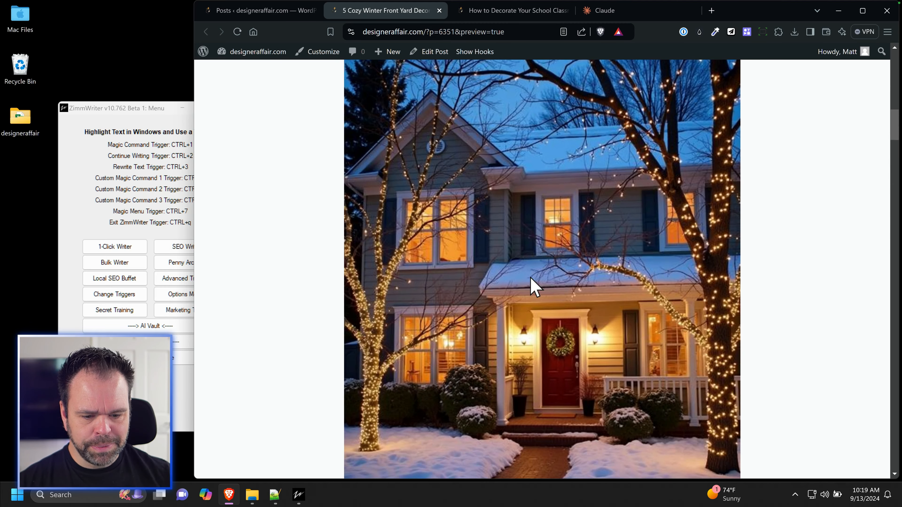
{"action": "scroll", "coordinate": [556, 302], "scroll_direction": "down", "scroll_amount": 5}
{"action": "scroll", "coordinate": [604, 190], "scroll_direction": "up", "scroll_amount": 8}
{"action": "scroll", "coordinate": [597, 209], "scroll_direction": "down", "scroll_amount": 12}
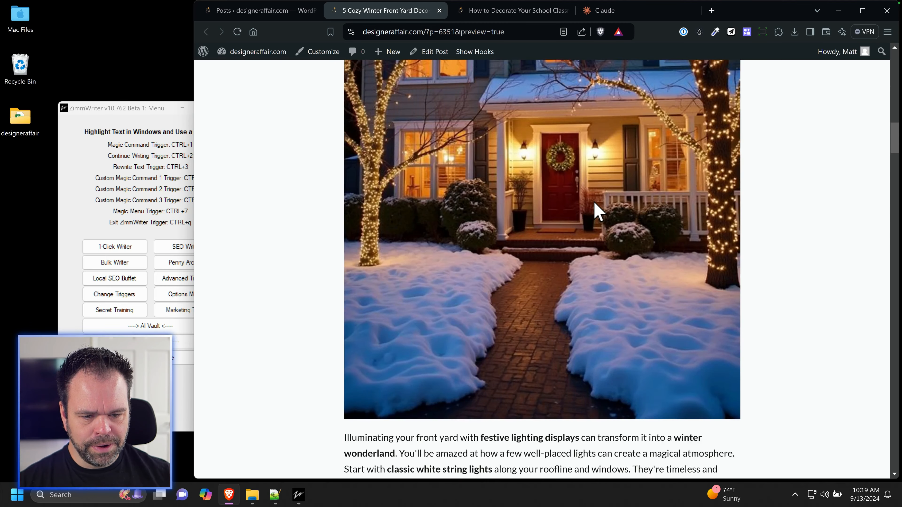
{"action": "scroll", "coordinate": [586, 210], "scroll_direction": "up", "scroll_amount": 5}
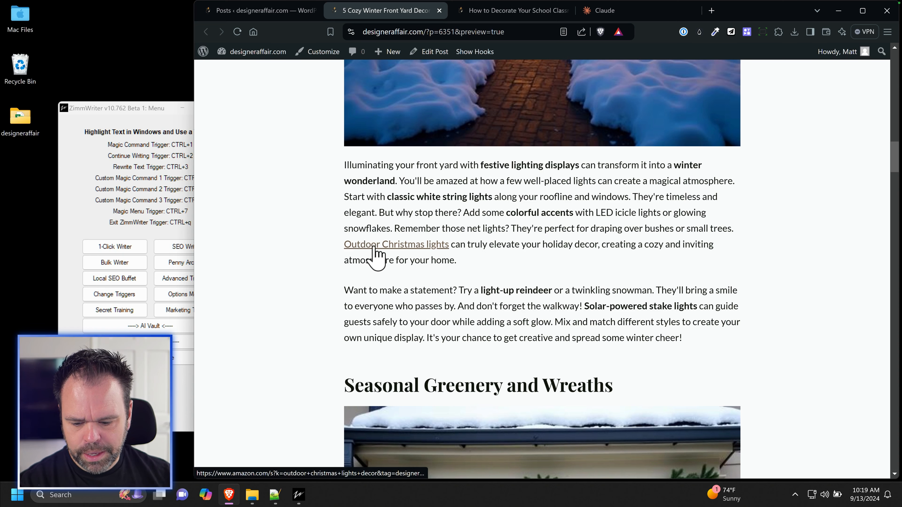
Step: Follow the "Outdoor Christmas lights" affiliate link, look through the Amazon search results and close that tab
{"action": "left_click", "coordinate": [388, 246]}
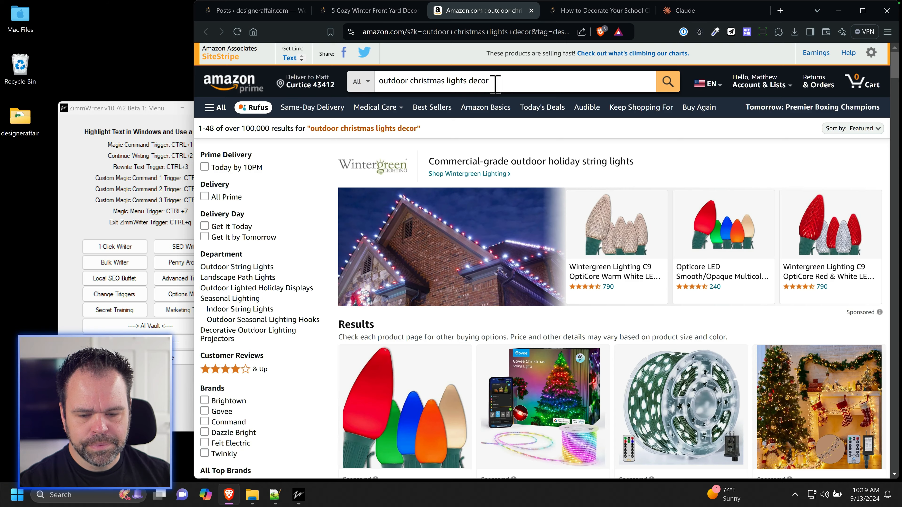
{"action": "scroll", "coordinate": [627, 302], "scroll_direction": "down", "scroll_amount": 8}
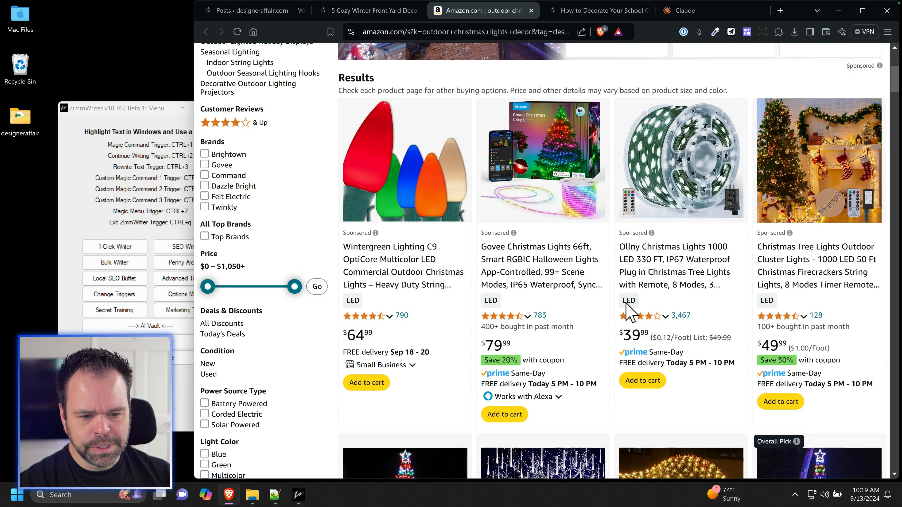
{"action": "scroll", "coordinate": [627, 302], "scroll_direction": "down", "scroll_amount": 10}
{"action": "scroll", "coordinate": [625, 316], "scroll_direction": "up", "scroll_amount": 15}
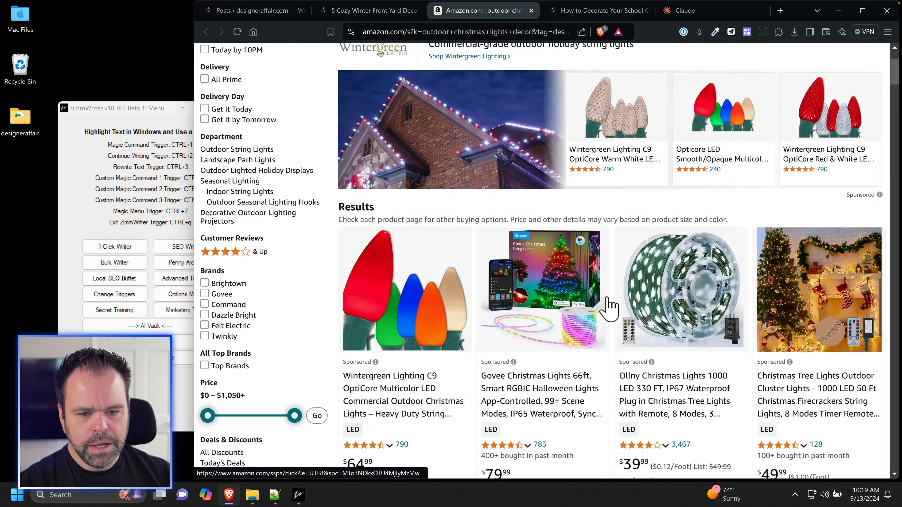
{"action": "key", "text": "ctrl+w"}
Step: Switch to ZimmWriter, open the Link Toolbox and load the designer_affair link pack
{"action": "left_click", "coordinate": [109, 175]}
{"action": "left_click", "coordinate": [123, 342]}
{"action": "left_click", "coordinate": [392, 320]}
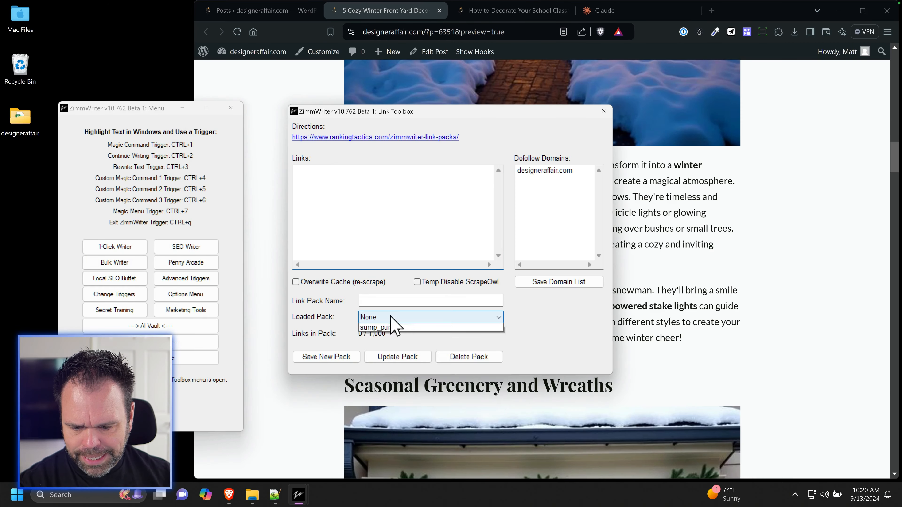
{"action": "left_click", "coordinate": [396, 363]}
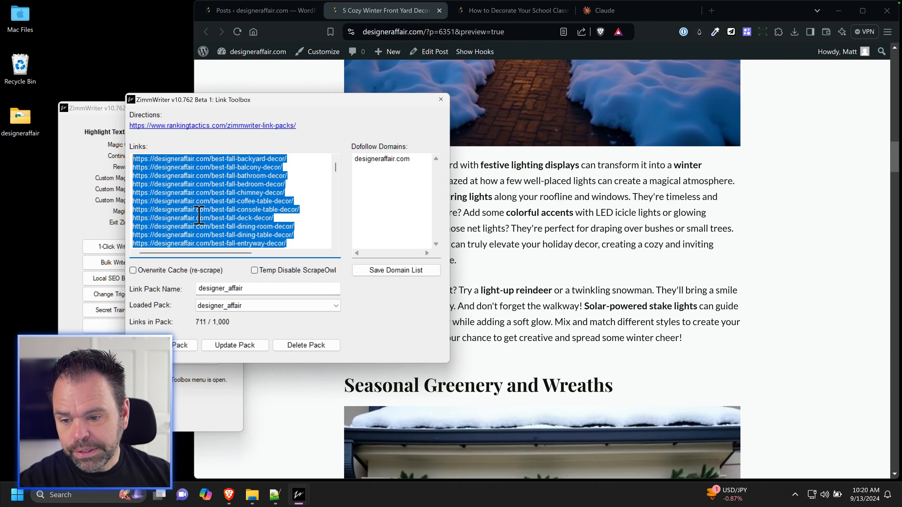
Step: Look through the loaded pack's links, from the site's own article URLs down to the Amazon search URLs
{"action": "left_click_drag", "start_coordinate": [336, 169], "coordinate": [336, 176]}
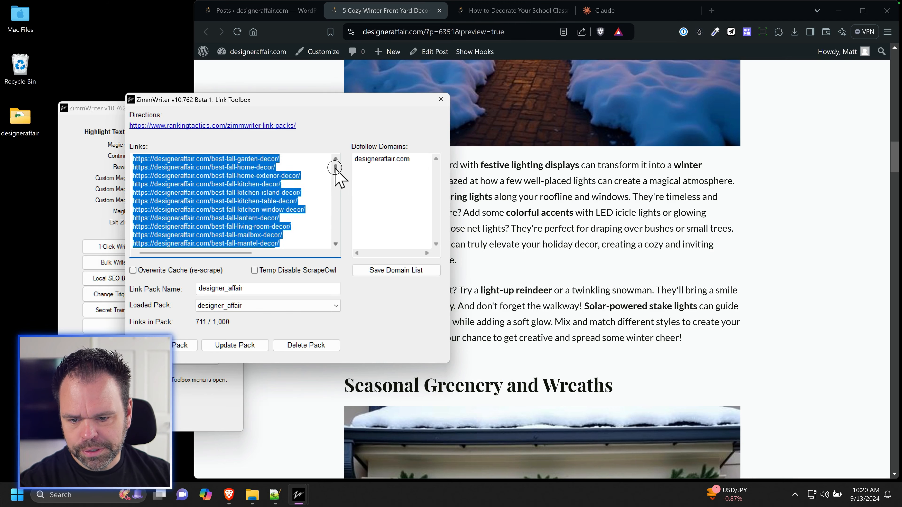
{"action": "left_click", "coordinate": [294, 218]}
{"action": "scroll", "coordinate": [293, 213], "scroll_direction": "down", "scroll_amount": 20}
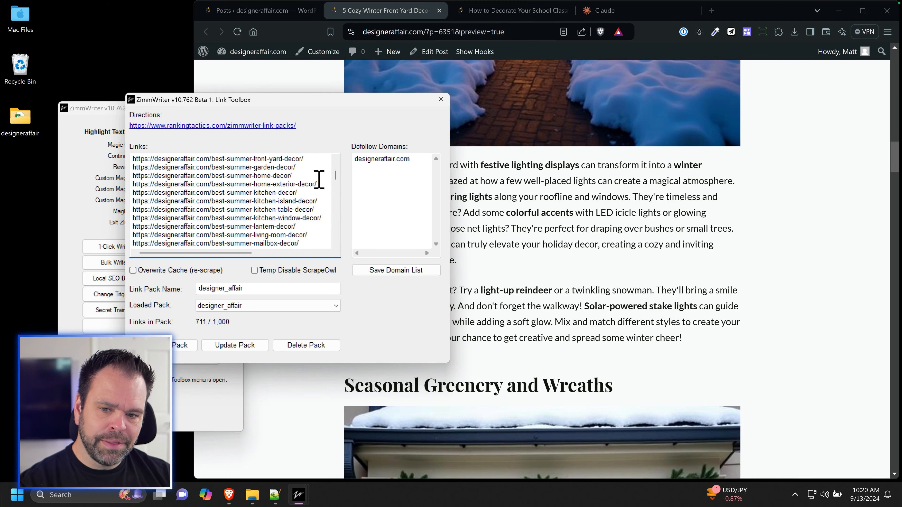
{"action": "left_click_drag", "start_coordinate": [336, 176], "coordinate": [346, 246]}
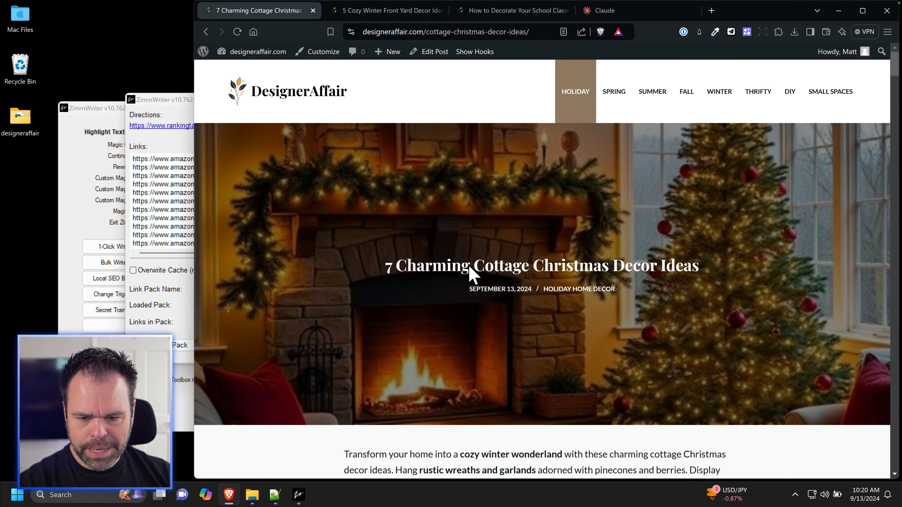
Step: Compare the Cottage Christmas post's URL slug with the pack's Amazon search links, highlighting the bloxburg halloween decor link with its affiliate tag
{"action": "left_click_drag", "start_coordinate": [426, 31], "coordinate": [531, 33]}
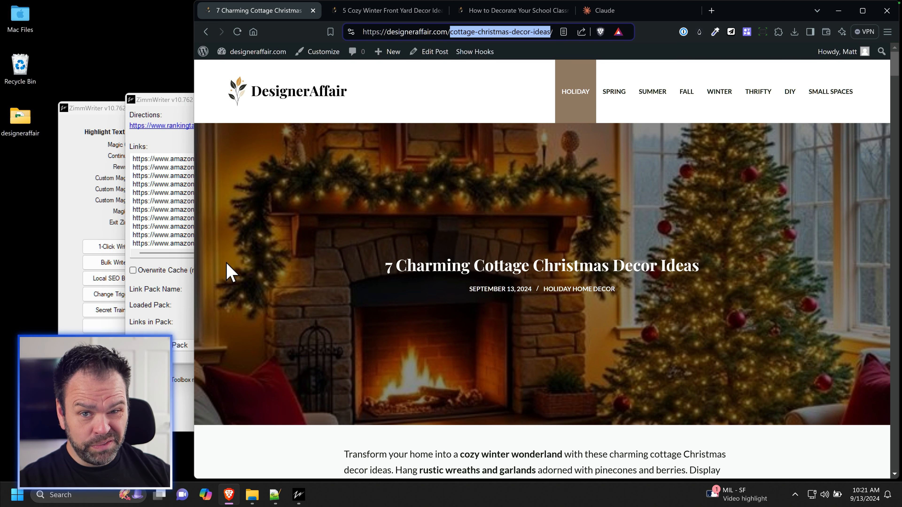
{"action": "left_click", "coordinate": [170, 222]}
{"action": "double_click", "coordinate": [244, 209]}
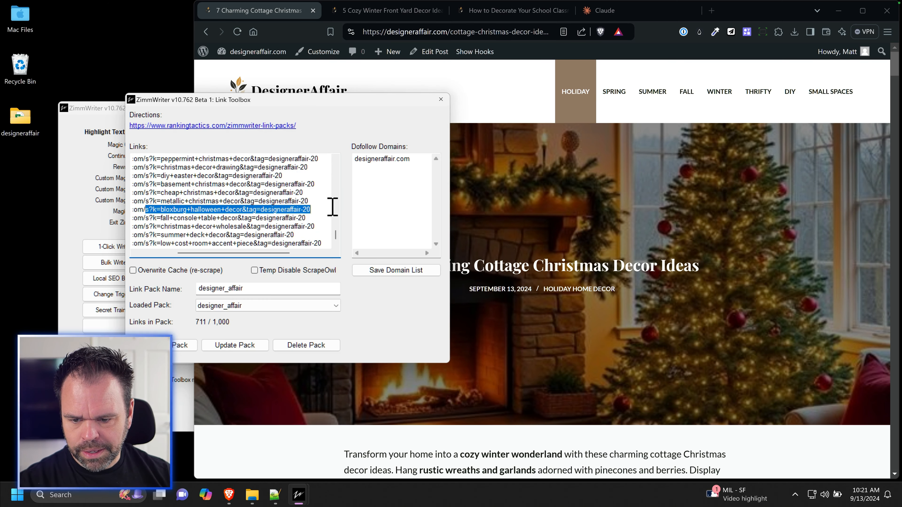
{"action": "left_click_drag", "start_coordinate": [311, 208], "coordinate": [128, 207]}
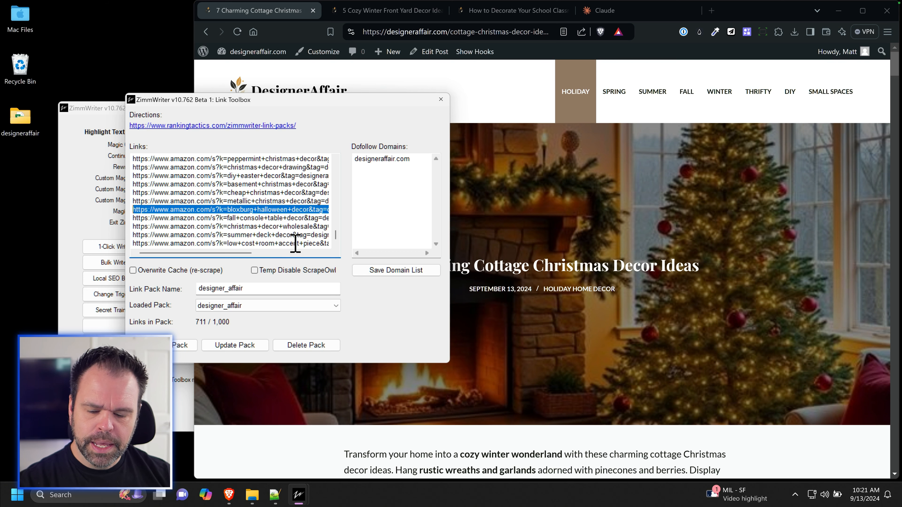
{"action": "scroll", "coordinate": [268, 230], "scroll_direction": "up", "scroll_amount": 20}
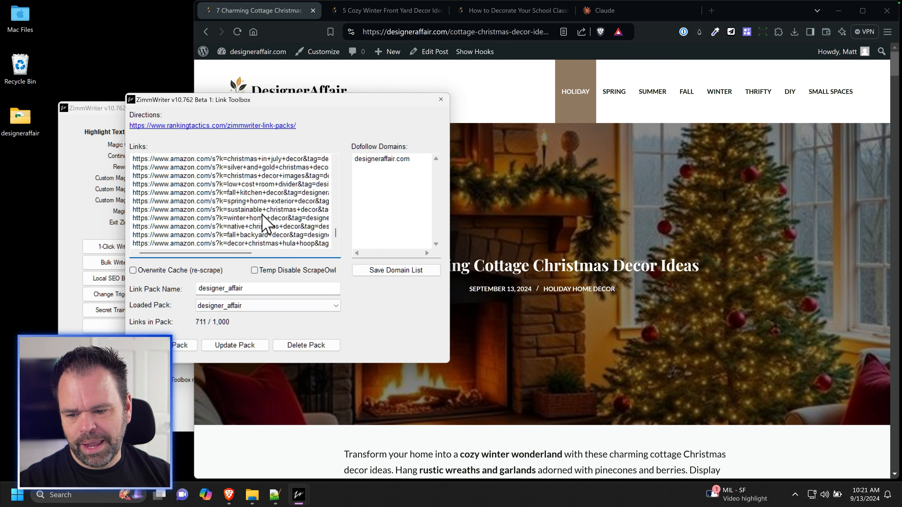
{"action": "scroll", "coordinate": [268, 229], "scroll_direction": "up", "scroll_amount": 20}
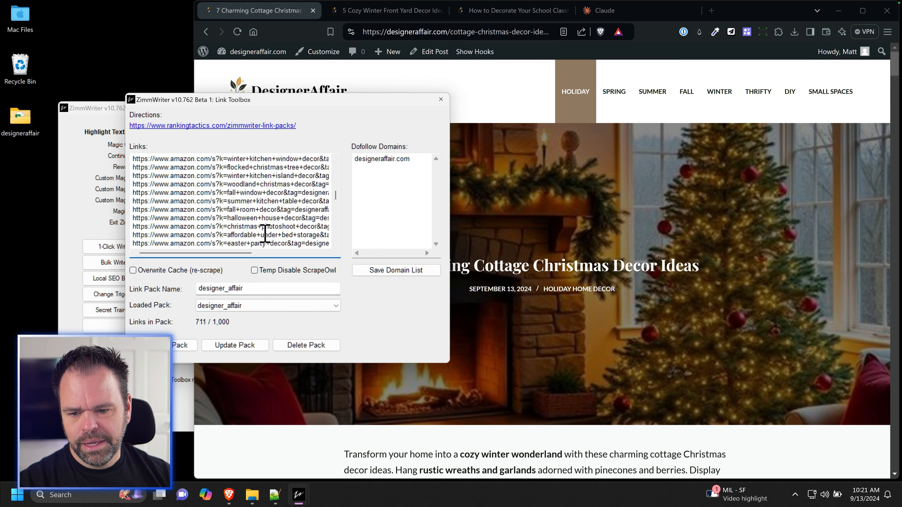
Step: Close the Link Toolbox and look through the Cottage Christmas article from the introduction to the Rustic Wreath and Garland Displays section
{"action": "left_click", "coordinate": [441, 99]}
{"action": "scroll", "coordinate": [444, 249], "scroll_direction": "down", "scroll_amount": 8}
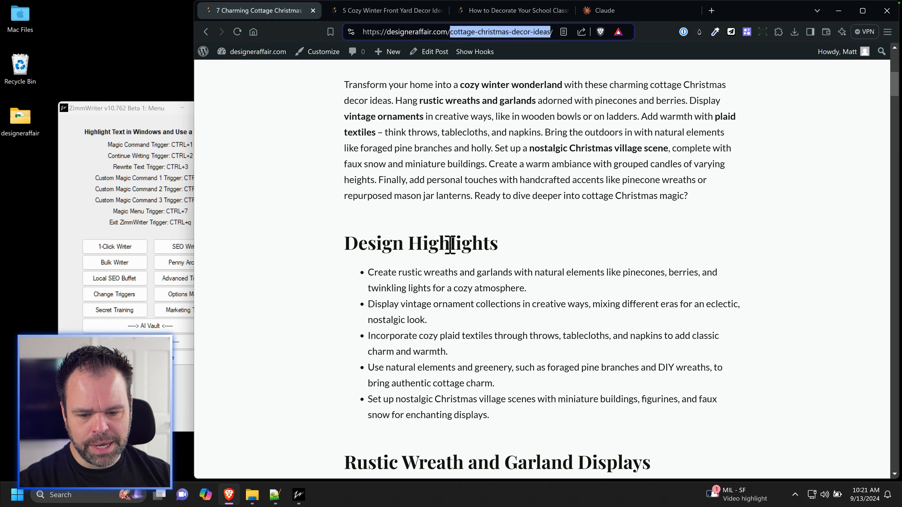
{"action": "scroll", "coordinate": [445, 265], "scroll_direction": "up", "scroll_amount": 8}
{"action": "scroll", "coordinate": [452, 299], "scroll_direction": "down", "scroll_amount": 15}
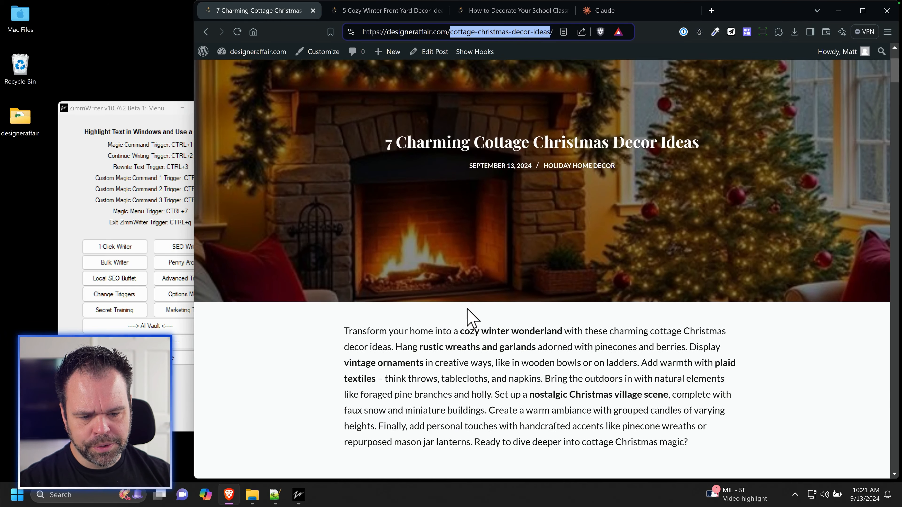
{"action": "scroll", "coordinate": [475, 309], "scroll_direction": "down", "scroll_amount": 8}
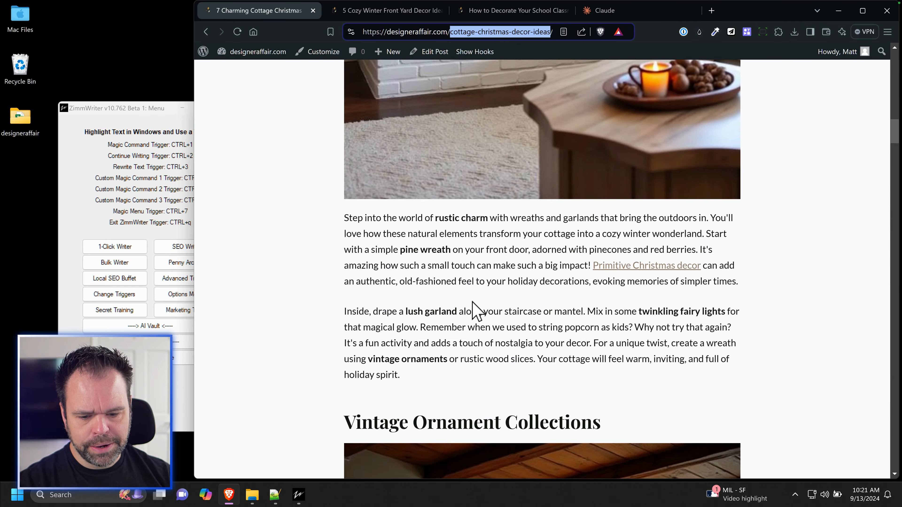
{"action": "scroll", "coordinate": [478, 311], "scroll_direction": "up", "scroll_amount": 12}
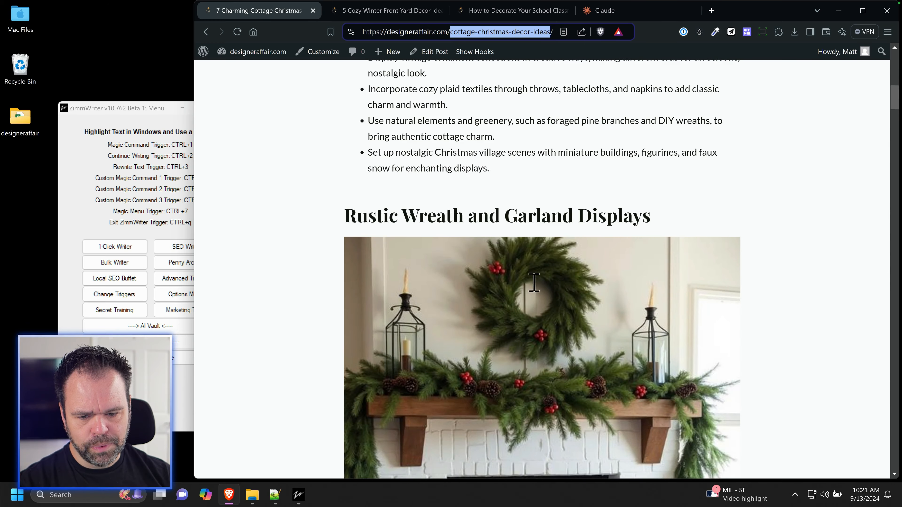
{"action": "scroll", "coordinate": [534, 282], "scroll_direction": "down", "scroll_amount": 15}
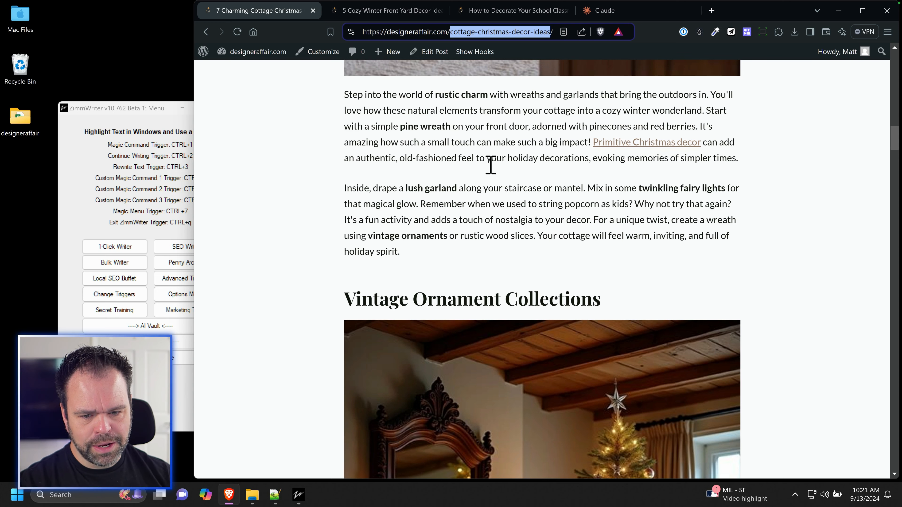
Step: Follow the "Primitive Christmas decor" affiliate link, look over the Amazon search results and close that tab
{"action": "left_click", "coordinate": [650, 143]}
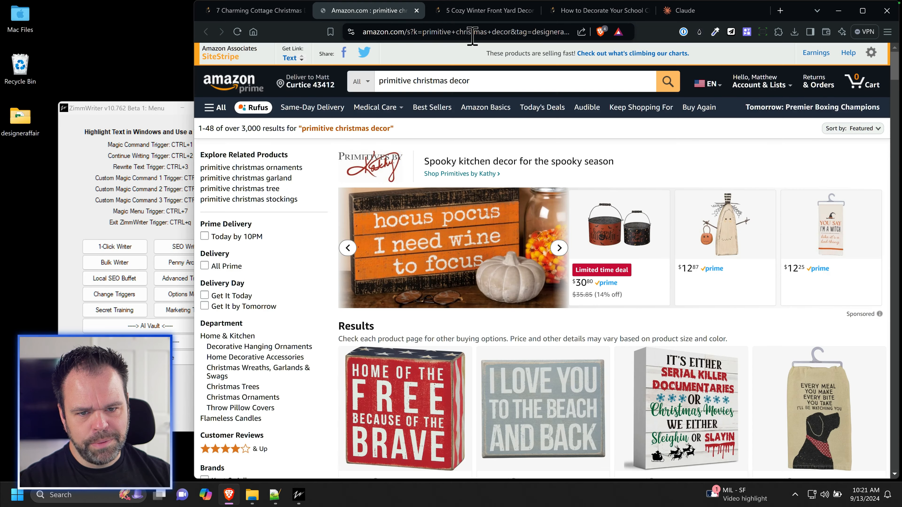
{"action": "scroll", "coordinate": [548, 255], "scroll_direction": "down", "scroll_amount": 6}
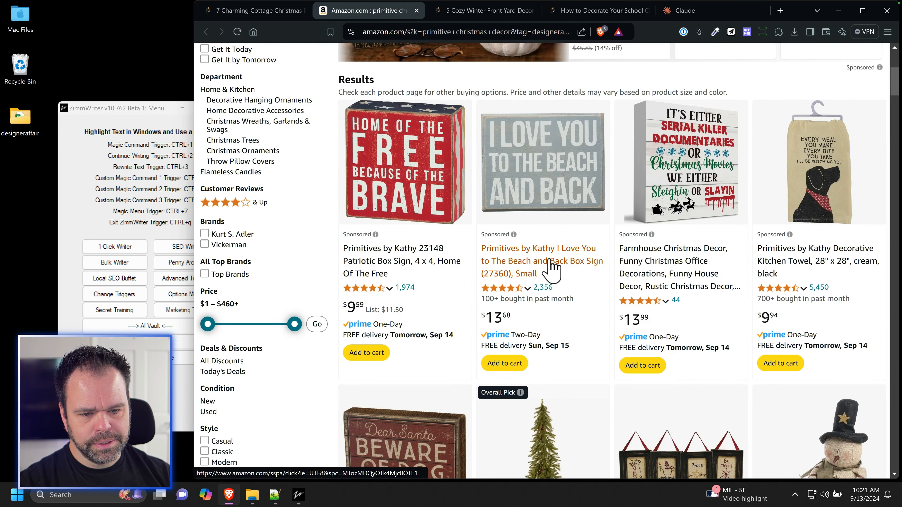
{"action": "key", "text": "ctrl+w"}
Step: Find the "buffalo plaid decor" link in the article's plaid section and briefly highlight the text around it
{"action": "scroll", "coordinate": [451, 372], "scroll_direction": "down", "scroll_amount": 15}
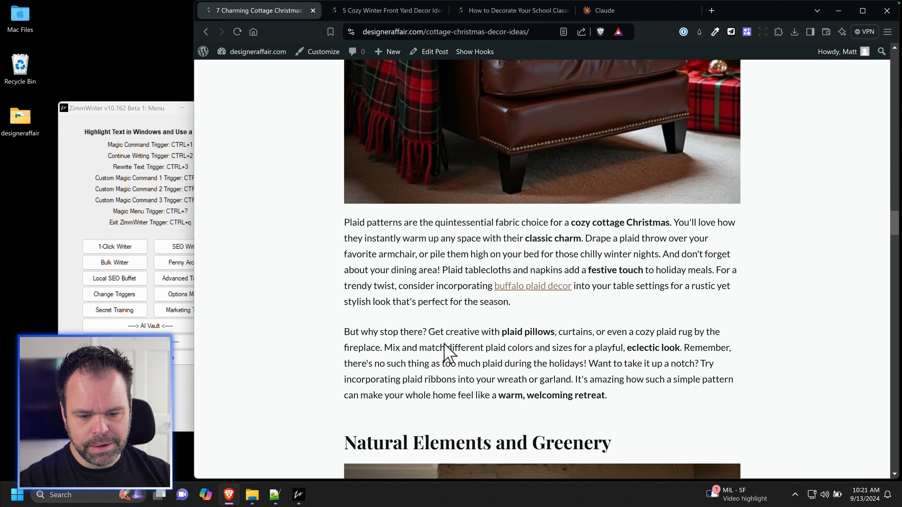
{"action": "left_click_drag", "start_coordinate": [599, 272], "coordinate": [628, 291]}
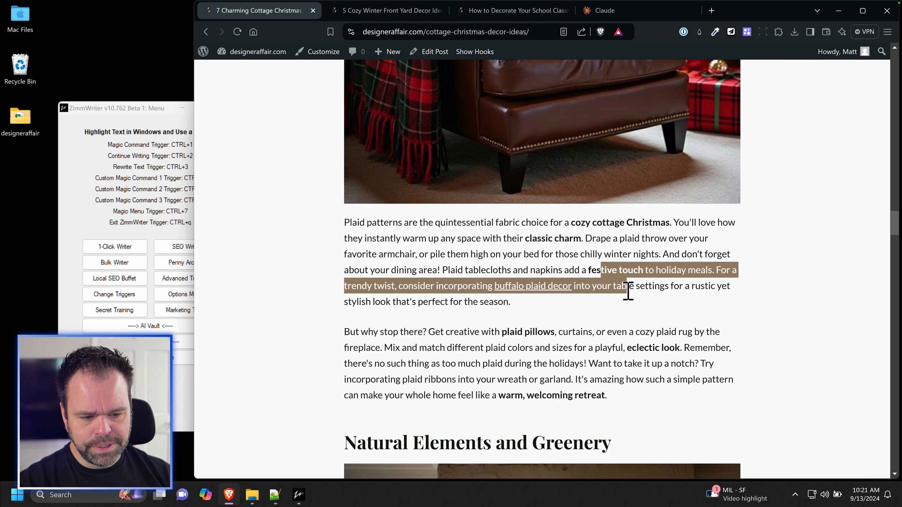
{"action": "left_click", "coordinate": [607, 335]}
Step: Review the Bulk Writer's Link Pack settings, including the insertion limit per article and the M-E-G-A Linknado option, and leave the Bulk Writer
{"action": "left_click", "coordinate": [115, 262]}
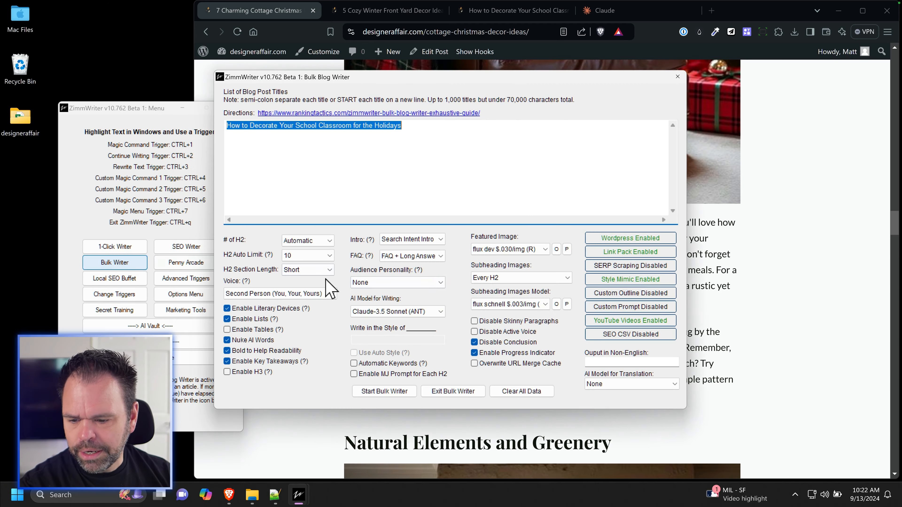
{"action": "left_click", "coordinate": [631, 253]}
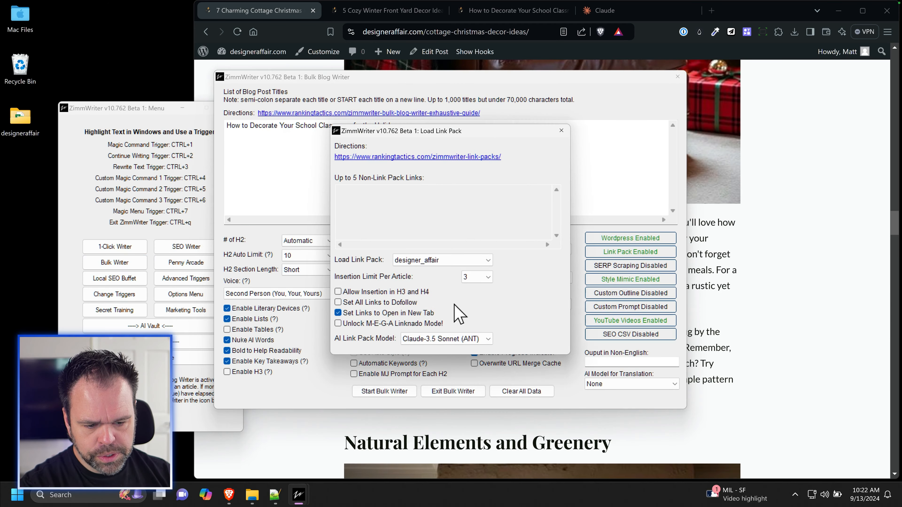
{"action": "left_click", "coordinate": [370, 323]}
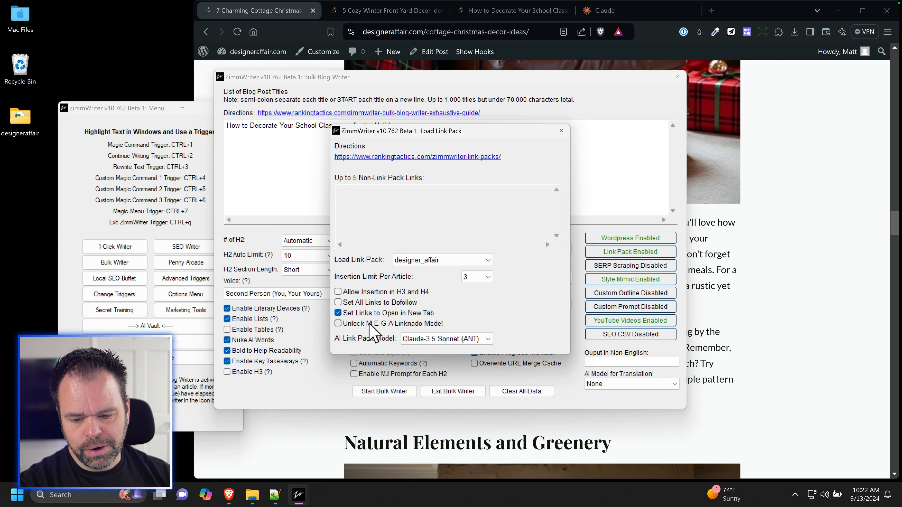
{"action": "left_click", "coordinate": [481, 280]}
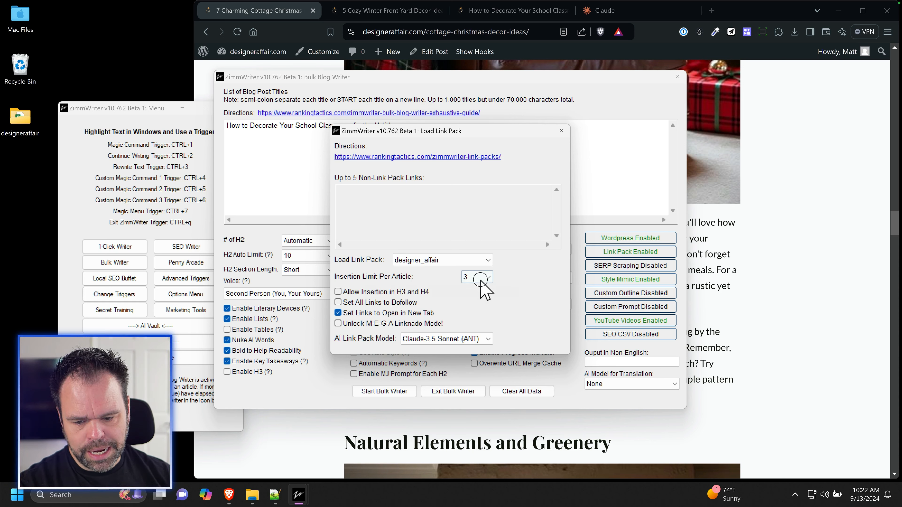
{"action": "left_click", "coordinate": [482, 322]}
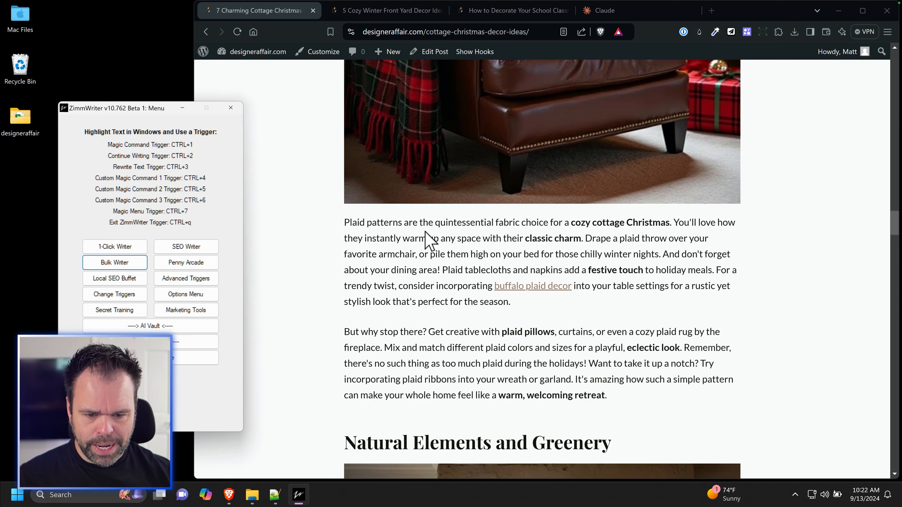
Step: Look through the article's remaining sections for inserted links such as "enchanting woodland touch" and "Transform your home"
{"action": "scroll", "coordinate": [408, 321], "scroll_direction": "up", "scroll_amount": 2}
{"action": "scroll", "coordinate": [397, 327], "scroll_direction": "down", "scroll_amount": 14}
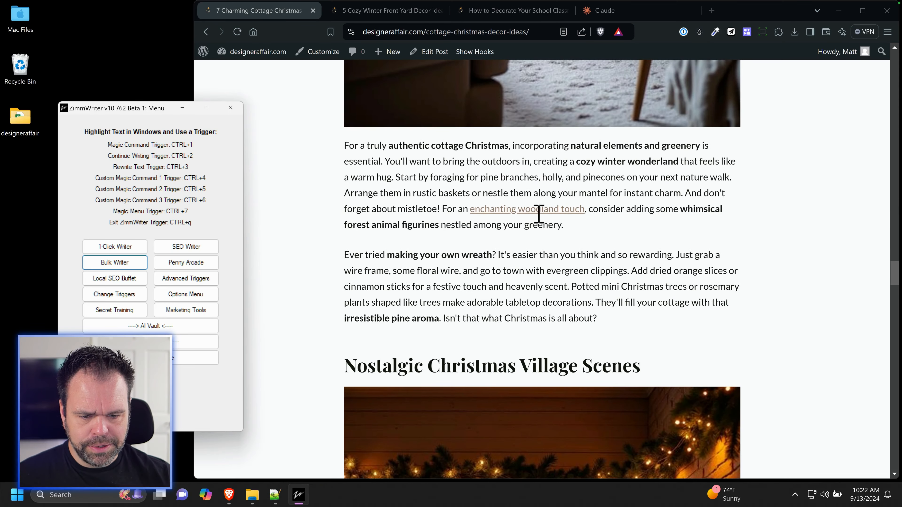
{"action": "scroll", "coordinate": [366, 253], "scroll_direction": "down", "scroll_amount": 8}
{"action": "scroll", "coordinate": [363, 296], "scroll_direction": "down", "scroll_amount": 6}
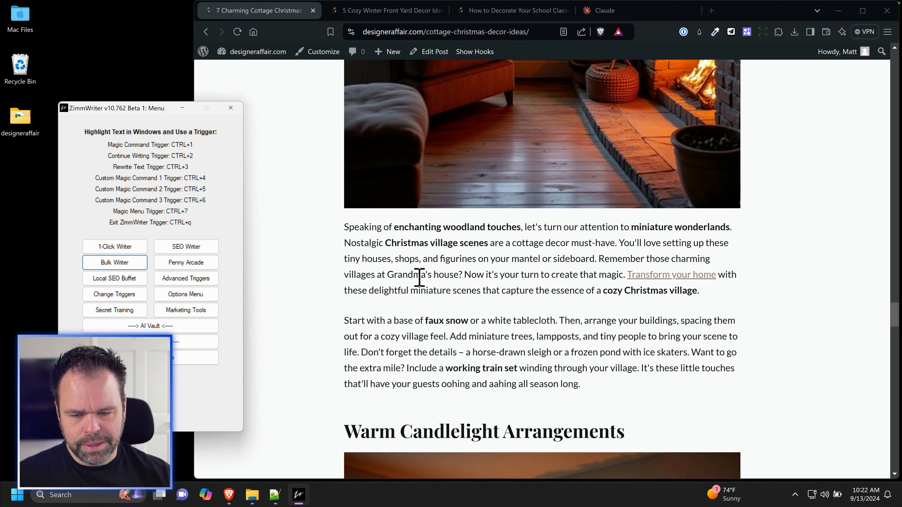
{"action": "left_click", "coordinate": [403, 279]}
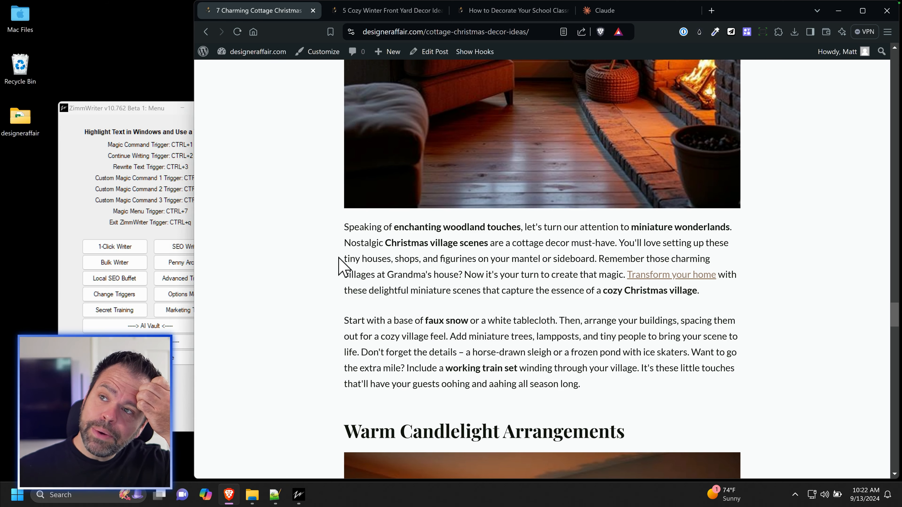
{"action": "scroll", "coordinate": [373, 323], "scroll_direction": "down", "scroll_amount": 20}
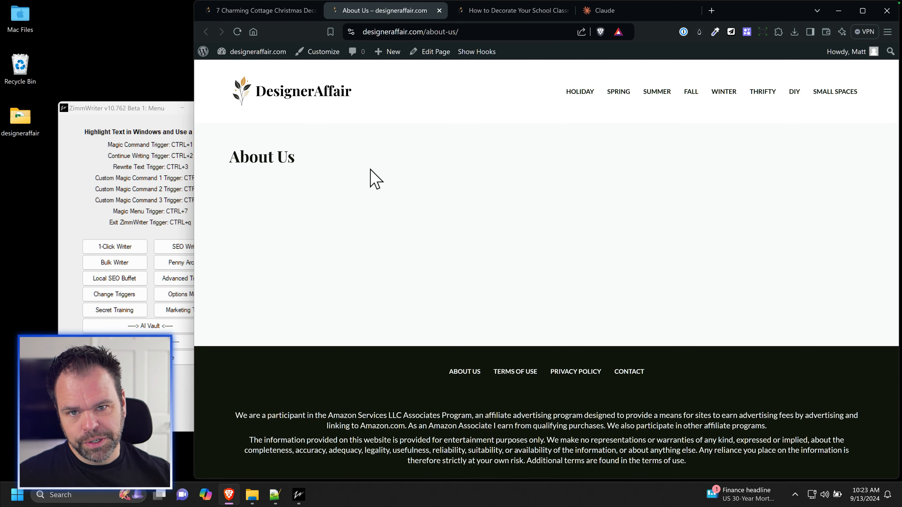
Step: Open the About Us page for editing and copy the entire text of designer-affair-about-us.md from Notepad++
{"action": "left_click", "coordinate": [432, 52]}
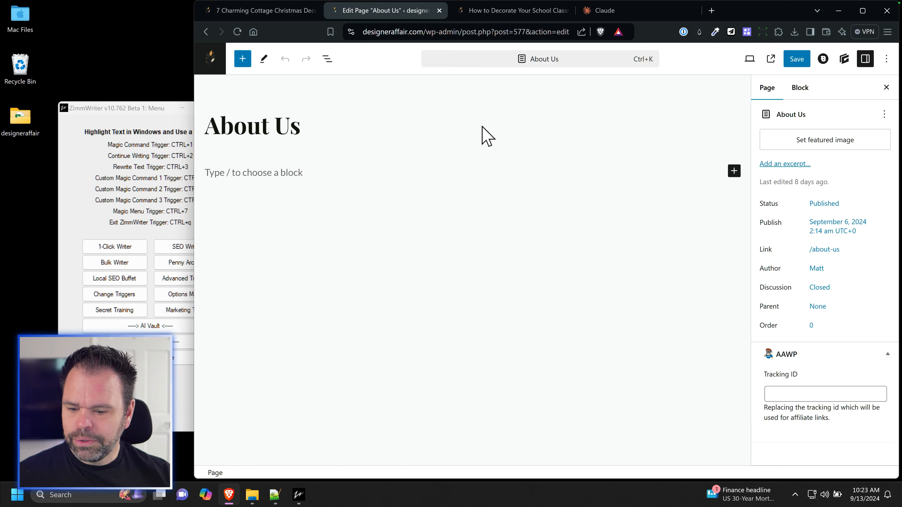
{"action": "left_click", "coordinate": [275, 494]}
{"action": "left_click_drag", "start_coordinate": [482, 343], "coordinate": [266, 380]}
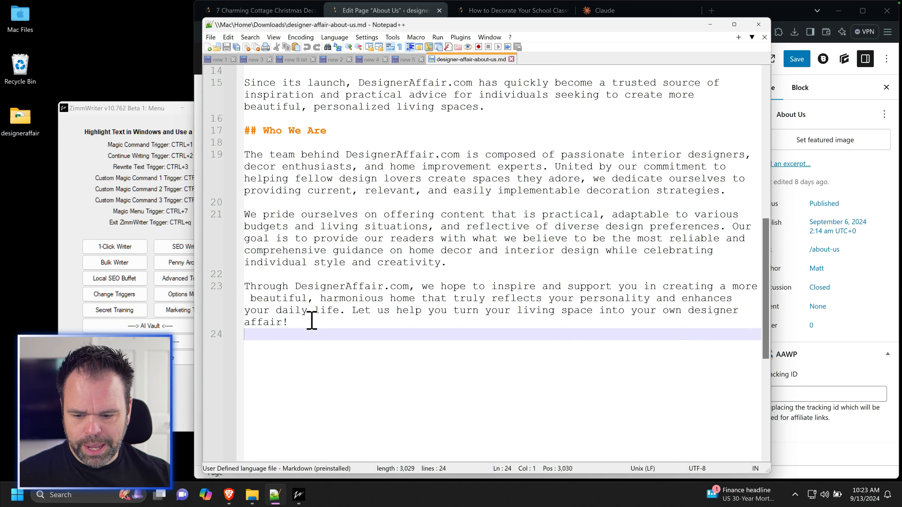
{"action": "left_click_drag", "start_coordinate": [302, 325], "coordinate": [303, 262]}
{"action": "key", "text": "ctrl+a"}
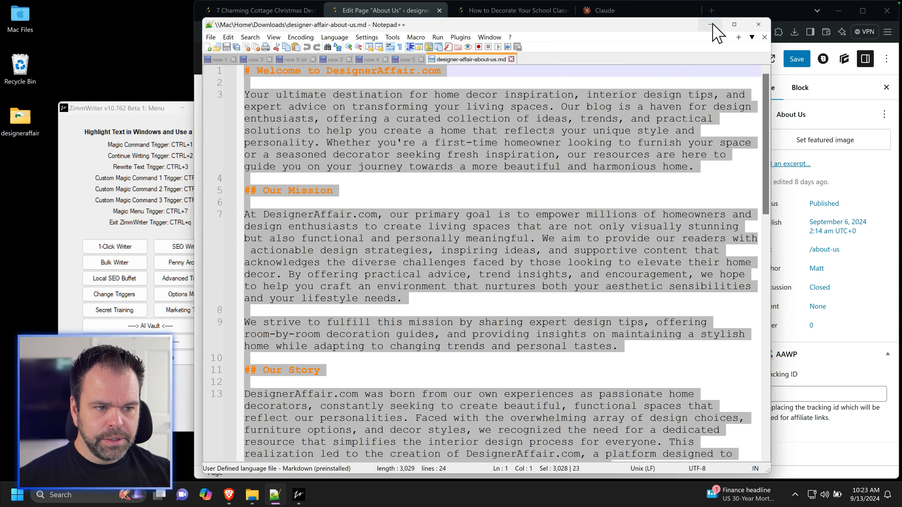
{"action": "left_click", "coordinate": [711, 24]}
Step: Paste the copied text into the About Us page body, save the page and view it live in a new tab
{"action": "left_click", "coordinate": [278, 174]}
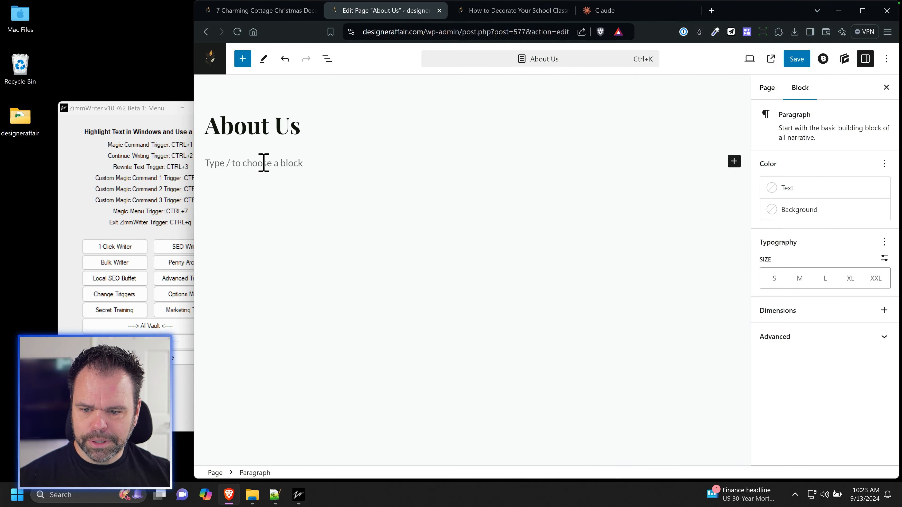
{"action": "key", "text": "ctrl+v"}
{"action": "scroll", "coordinate": [359, 216], "scroll_direction": "up", "scroll_amount": 10}
{"action": "left_click", "coordinate": [796, 59]}
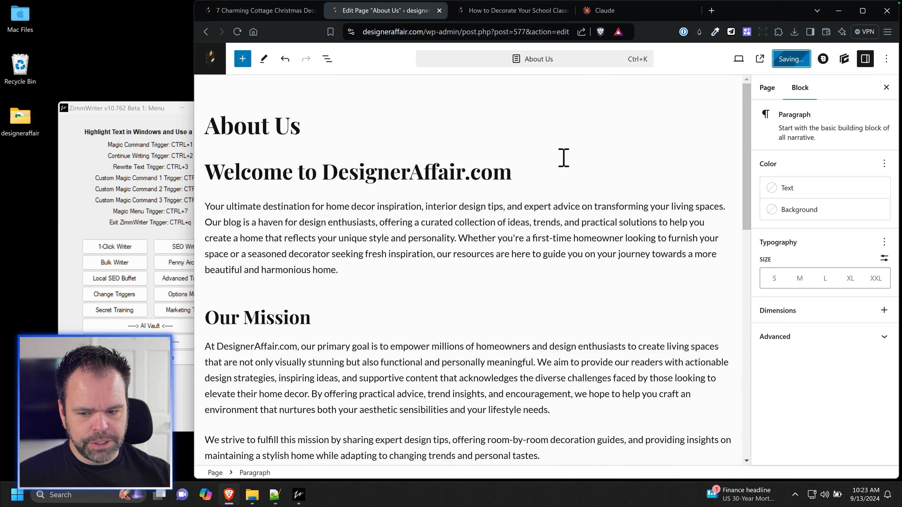
{"action": "left_click", "coordinate": [302, 458]}
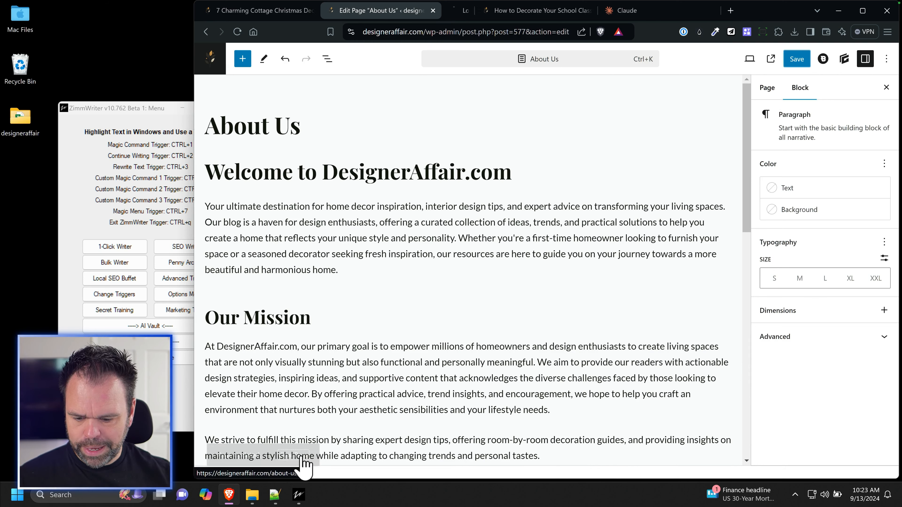
{"action": "left_click", "coordinate": [462, 10]}
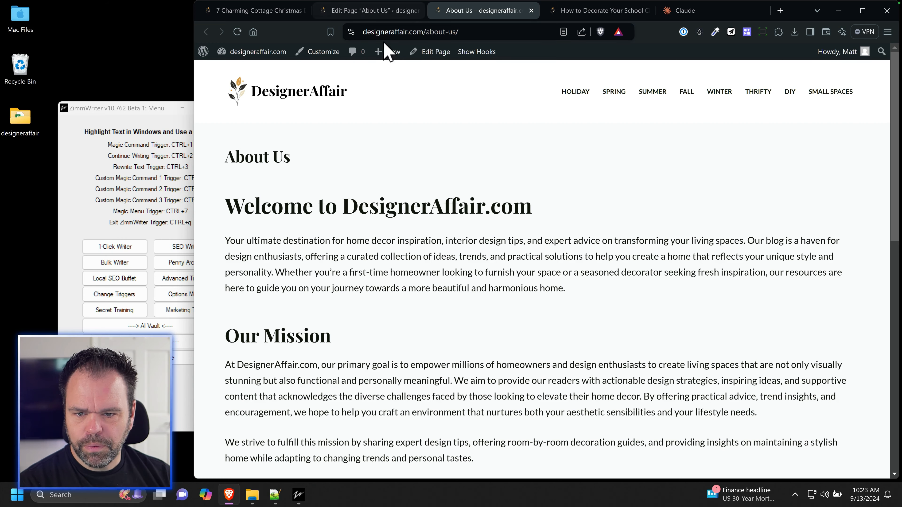
Step: Set the About Us page structure to Narrow Width in the Blocksy page settings, save and reload the live page
{"action": "left_click", "coordinate": [382, 11]}
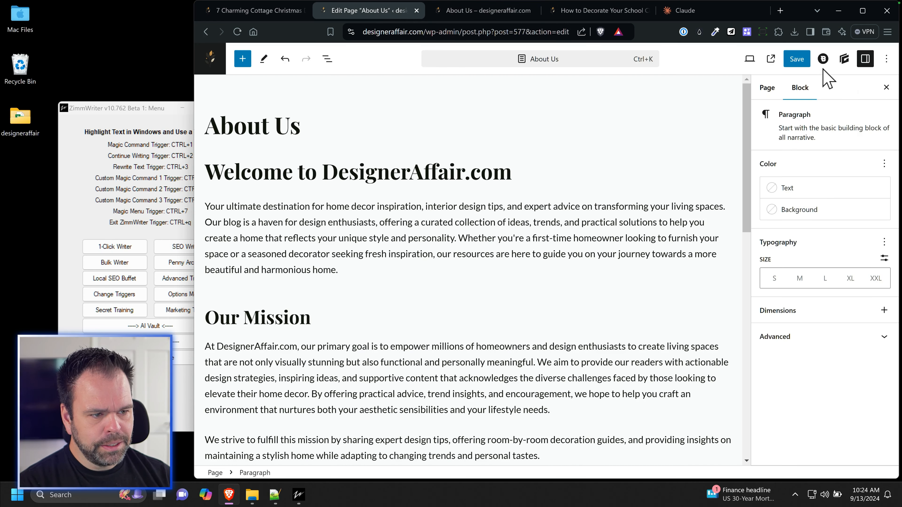
{"action": "left_click", "coordinate": [824, 59]}
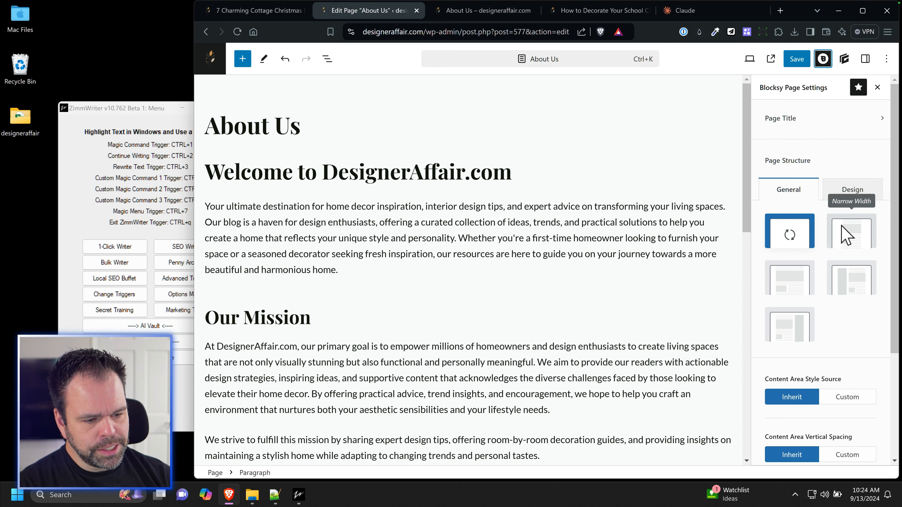
{"action": "left_click", "coordinate": [851, 237]}
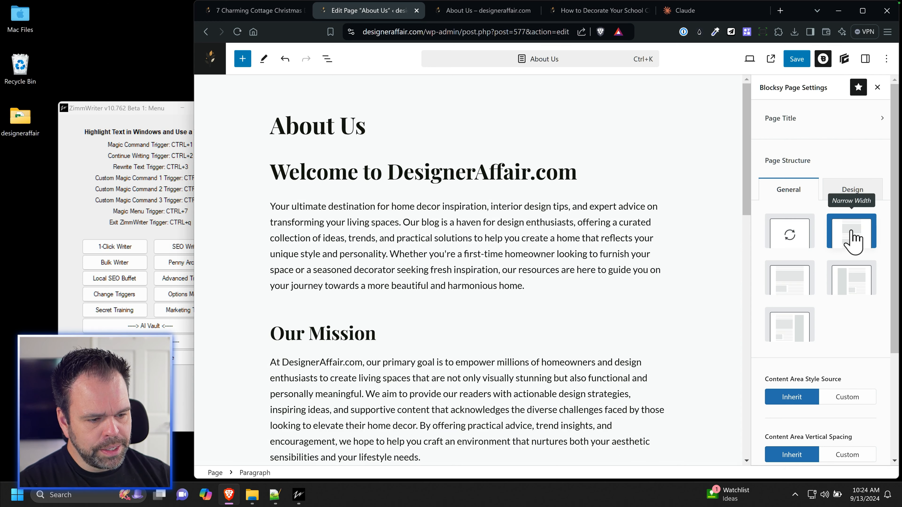
{"action": "left_click", "coordinate": [795, 60]}
{"action": "left_click", "coordinate": [485, 11]}
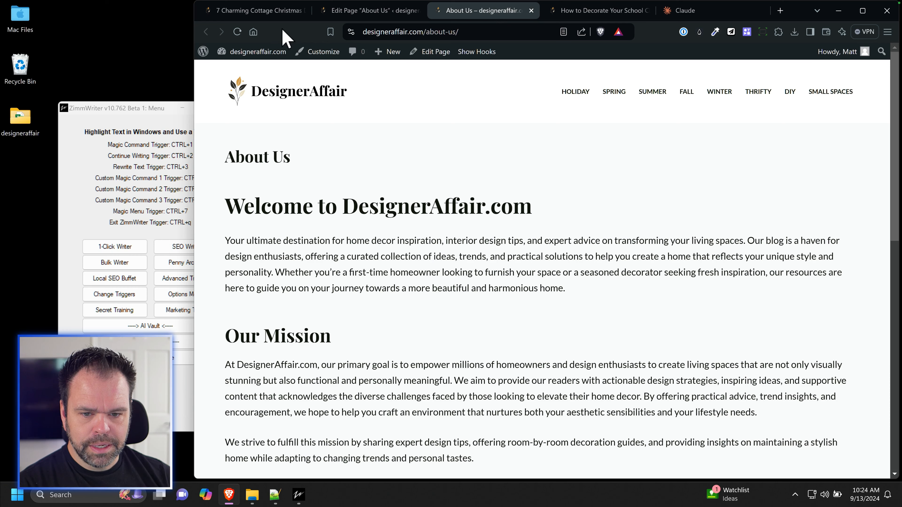
{"action": "left_click", "coordinate": [237, 32]}
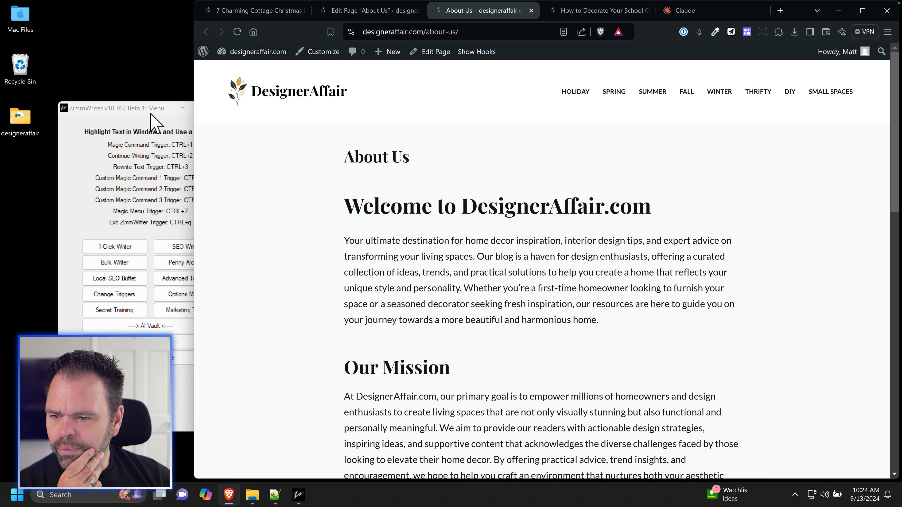
Step: Open ZimmWriter's Bulk AI Image Generator and enter the titles "A professionally decorated home" and "A high-end home exterior from the front"
{"action": "left_click_drag", "start_coordinate": [150, 111], "coordinate": [175, 80]}
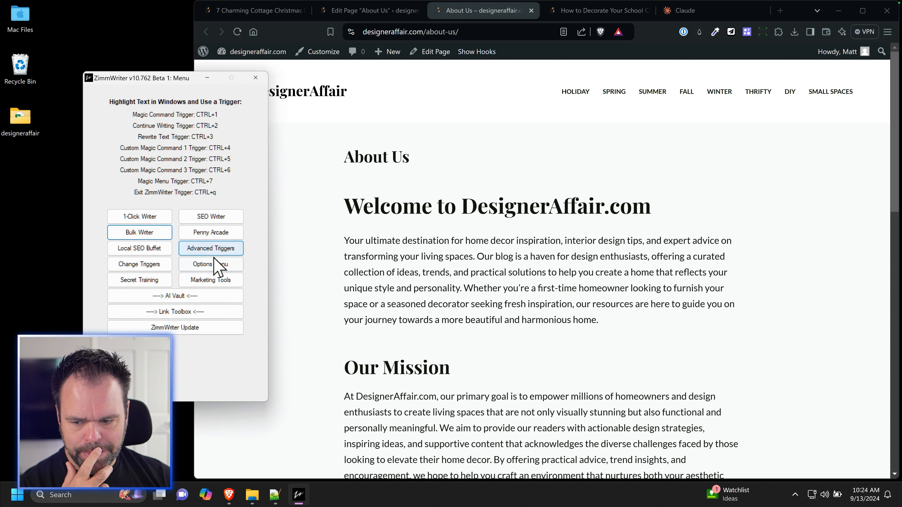
{"action": "left_click", "coordinate": [200, 298]}
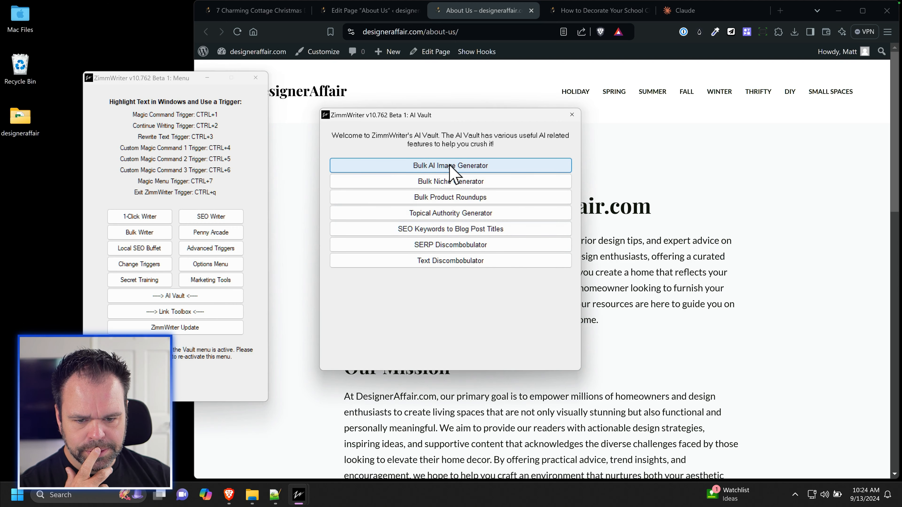
{"action": "left_click", "coordinate": [450, 166]}
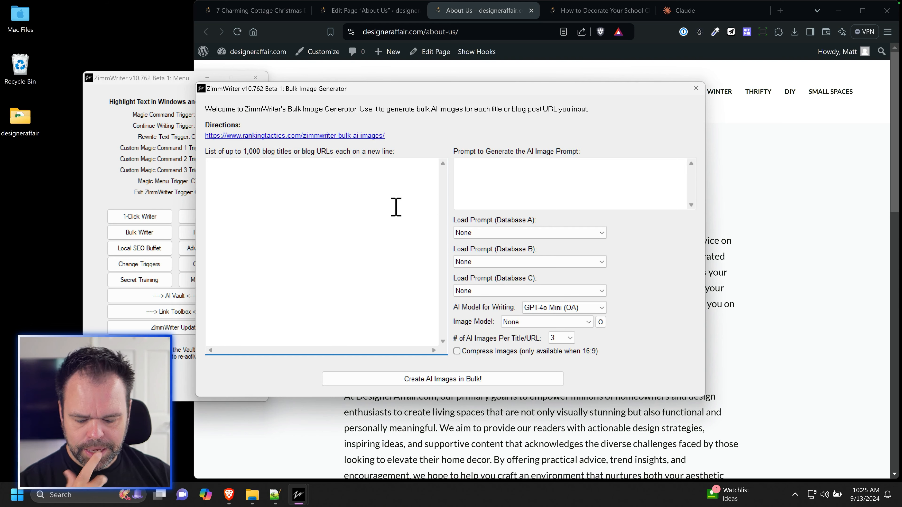
{"action": "type", "text": "A professionally decorated home"}
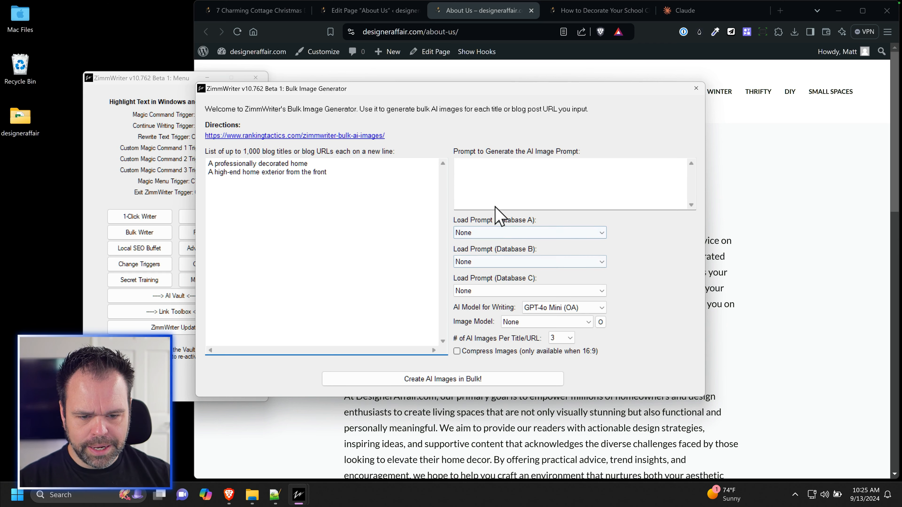
{"action": "left_click", "coordinate": [504, 233]}
{"action": "left_click", "coordinate": [511, 277]}
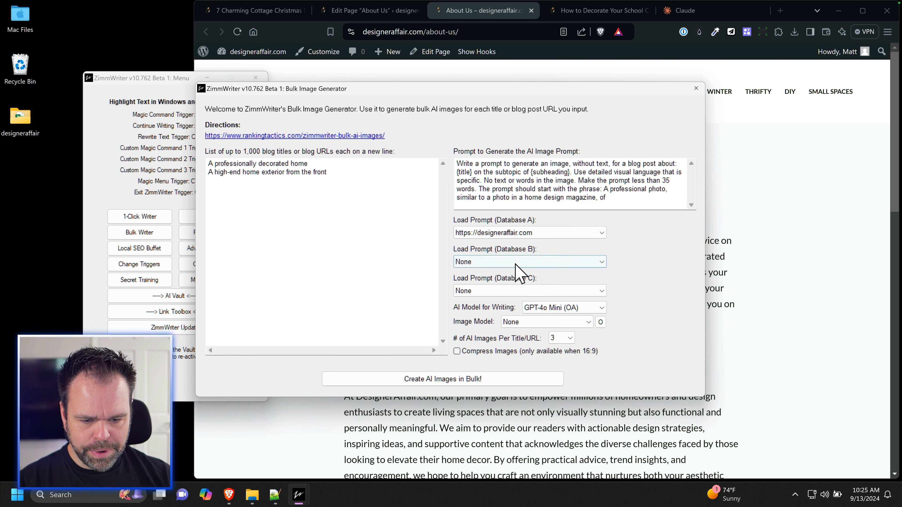
Step: Set the writing model to Claude-3.5 Sonnet (ANT) and the image model to flux schnell $.003/img (R), and save its options with a 16:9 aspect ratio
{"action": "left_click", "coordinate": [563, 308]}
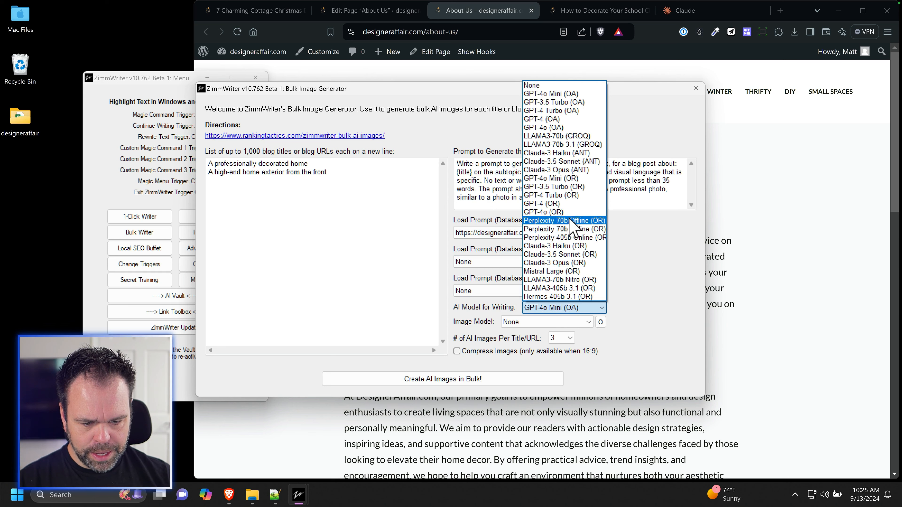
{"action": "left_click", "coordinate": [580, 162]}
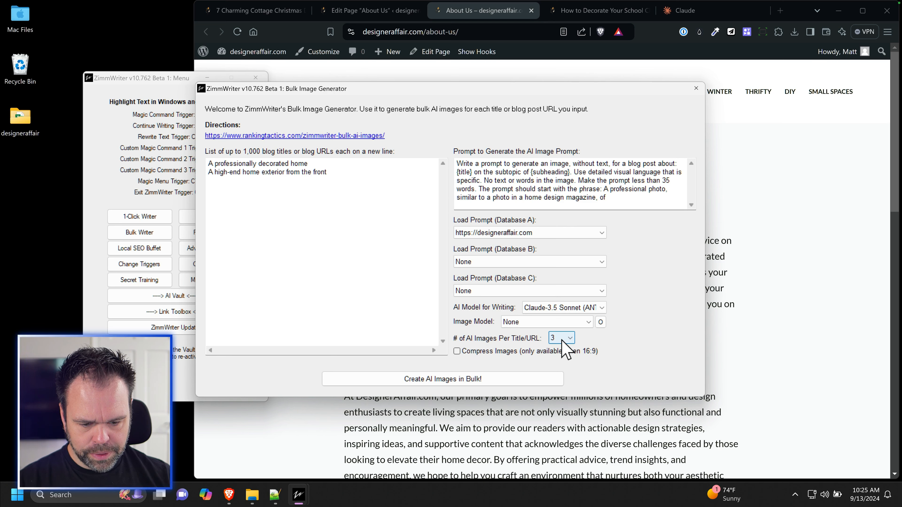
{"action": "left_click", "coordinate": [600, 322]}
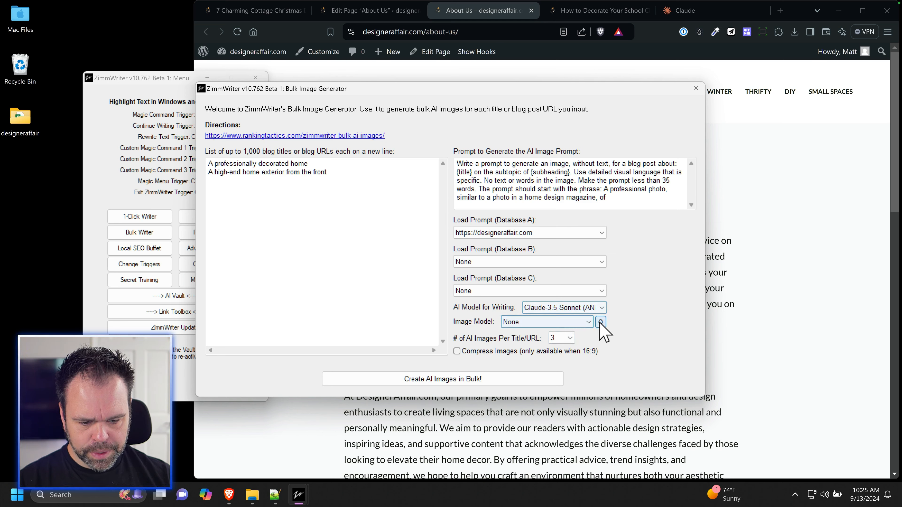
{"action": "left_click", "coordinate": [590, 322]}
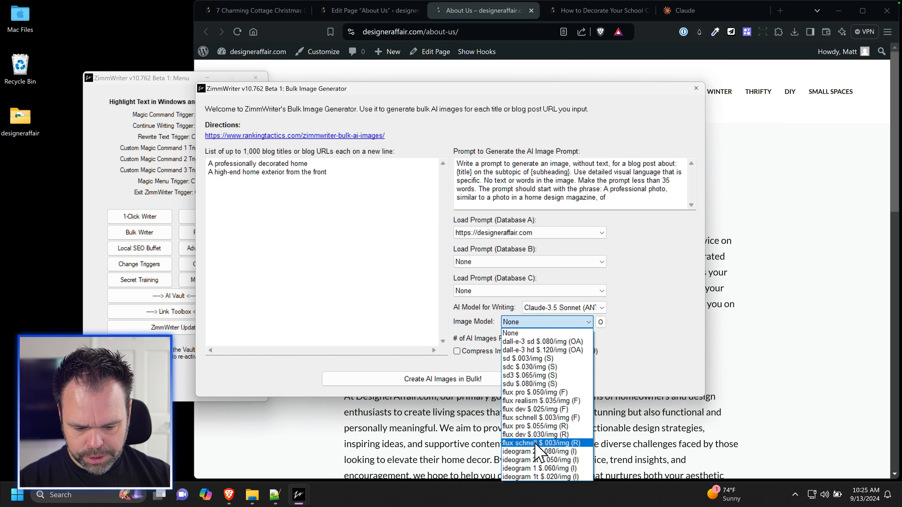
{"action": "left_click", "coordinate": [537, 444]}
{"action": "left_click", "coordinate": [600, 322]}
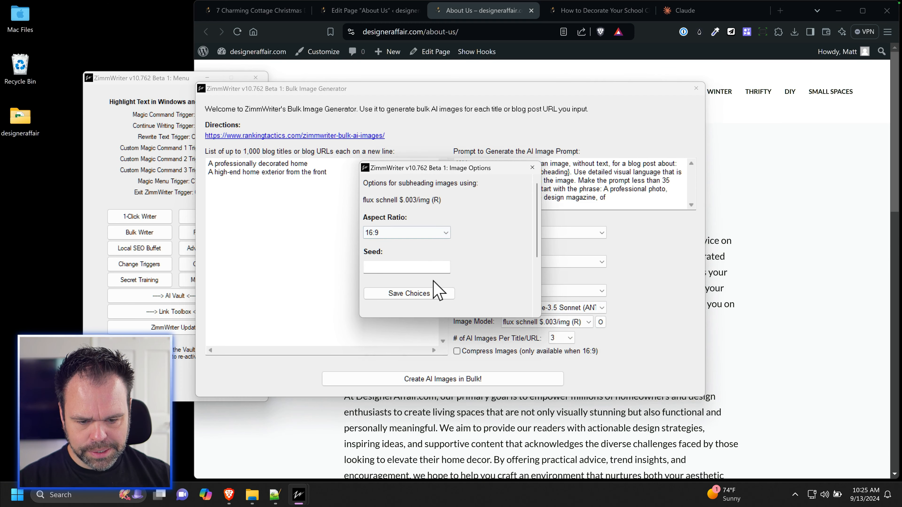
{"action": "left_click", "coordinate": [432, 294]}
Step: Enable image compression, start the bulk AI image creation and confirm the two listed entries
{"action": "left_click", "coordinate": [457, 351]}
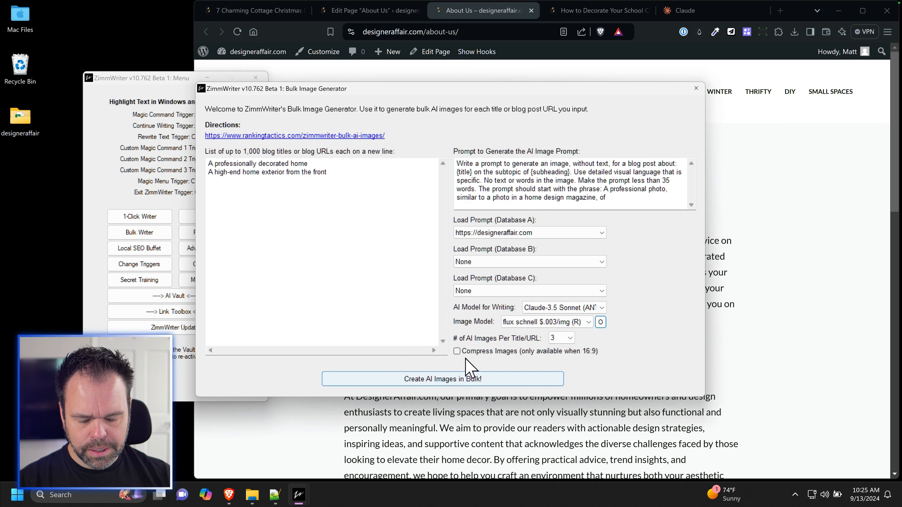
{"action": "left_click", "coordinate": [446, 379]}
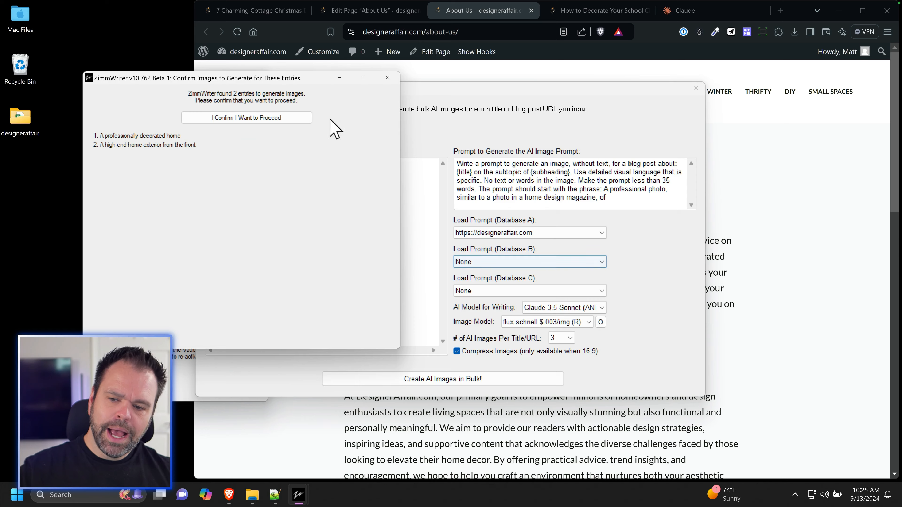
{"action": "left_click", "coordinate": [296, 122]}
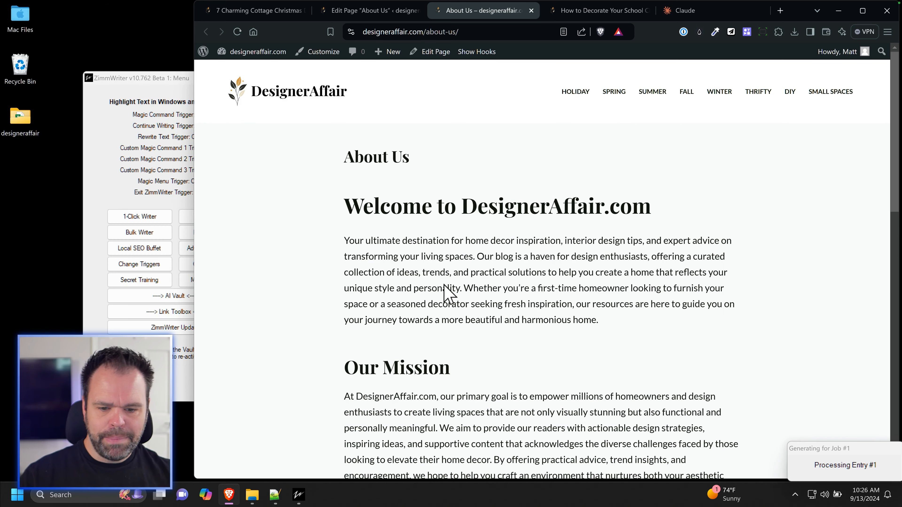
Step: Read through the live About Us page, from the welcome paragraph down through the Our Mission and Our Story sections
{"action": "left_click", "coordinate": [445, 250]}
{"action": "scroll", "coordinate": [457, 299], "scroll_direction": "down", "scroll_amount": 15}
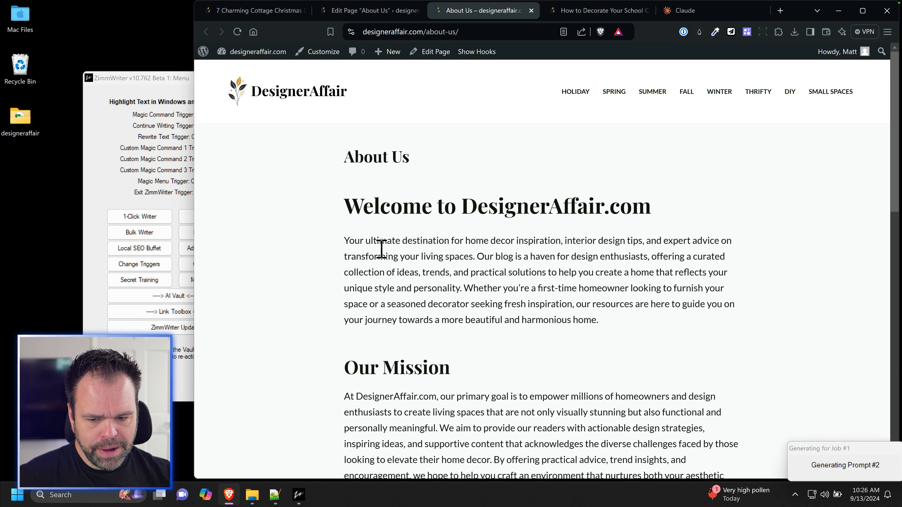
{"action": "left_click_drag", "start_coordinate": [476, 256], "coordinate": [622, 322]}
{"action": "scroll", "coordinate": [636, 324], "scroll_direction": "down", "scroll_amount": 3}
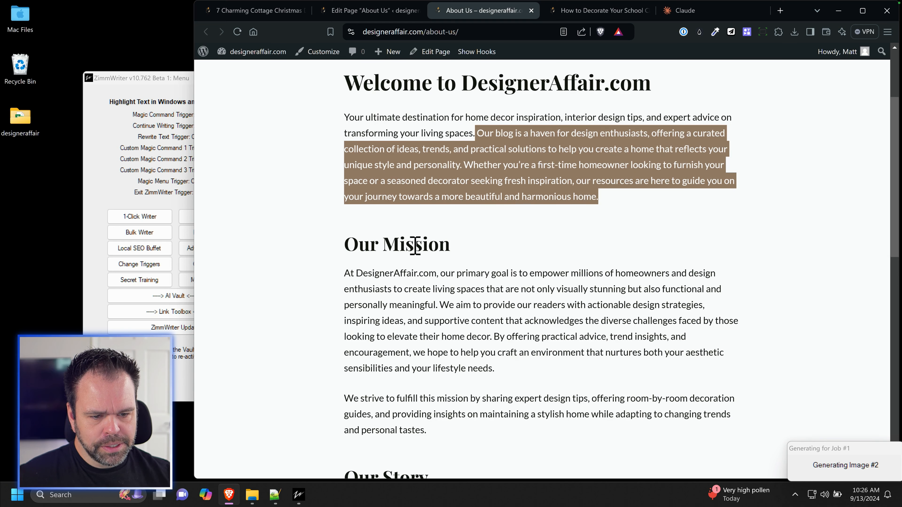
{"action": "scroll", "coordinate": [548, 286], "scroll_direction": "down", "scroll_amount": 3}
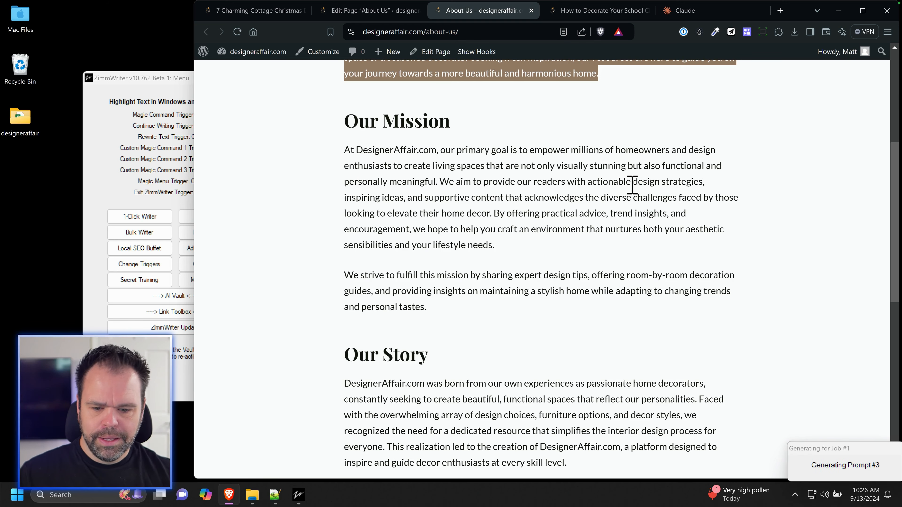
{"action": "scroll", "coordinate": [664, 232], "scroll_direction": "down", "scroll_amount": 3}
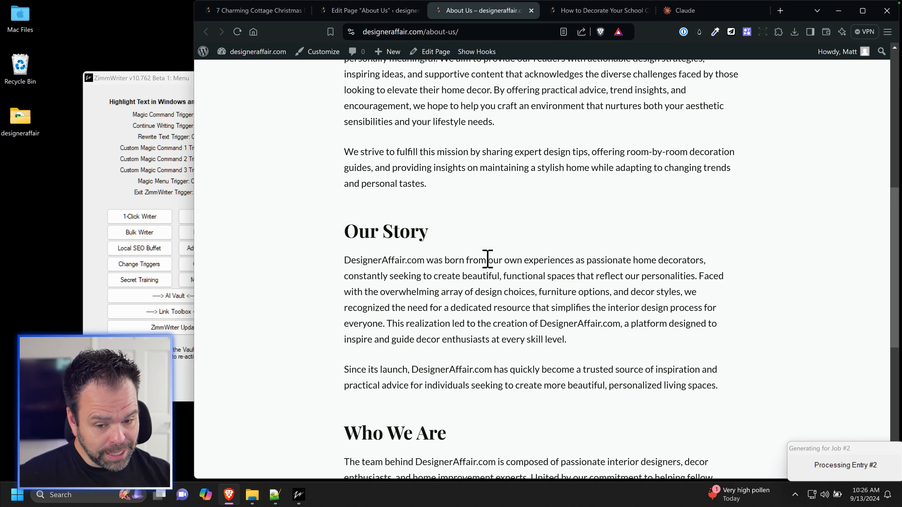
{"action": "scroll", "coordinate": [485, 258], "scroll_direction": "down", "scroll_amount": 8}
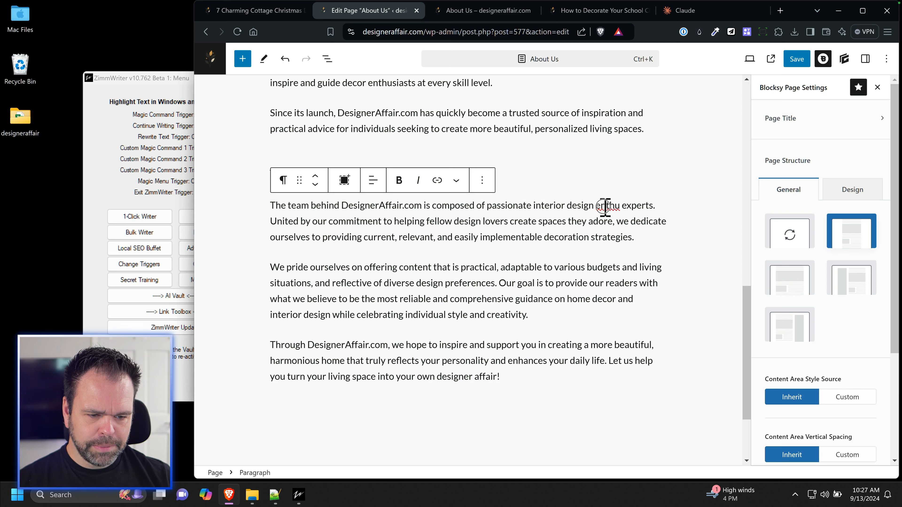
Step: Edit the first sentence under Who We Are so it ends with "passionate interior design enthusiasts."
{"action": "double_click", "coordinate": [605, 207]}
{"action": "type", "text": "en"}
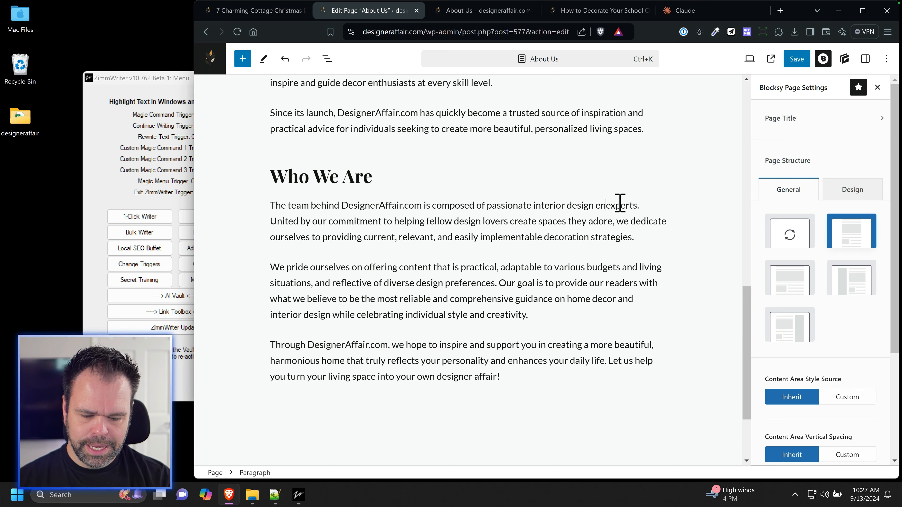
{"action": "type", "text": "thusiasts"}
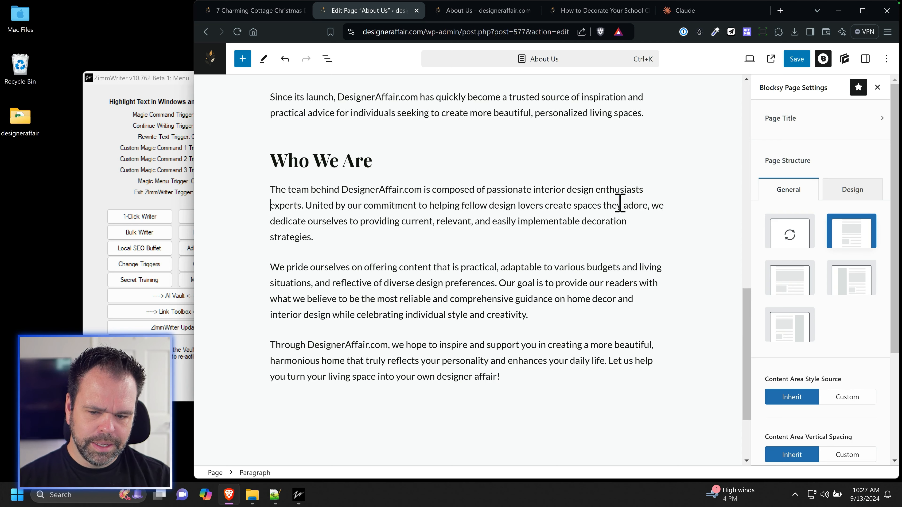
{"action": "double_click", "coordinate": [295, 208]}
{"action": "key", "text": "BackSpace"}
{"action": "key", "text": "BackSpace"}
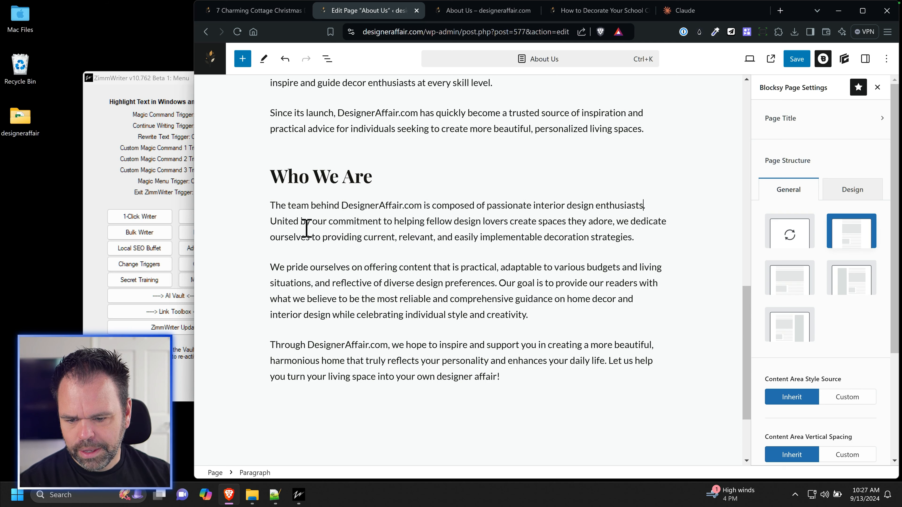
Step: Save the edited About Us page and switch to its live version
{"action": "left_click_drag", "start_coordinate": [429, 283], "coordinate": [434, 290]}
{"action": "left_click", "coordinate": [644, 91]}
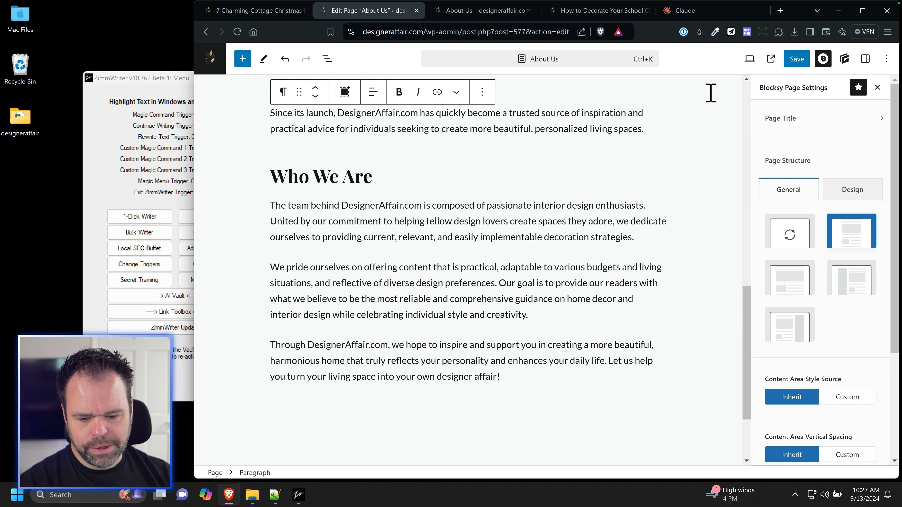
{"action": "left_click", "coordinate": [797, 59]}
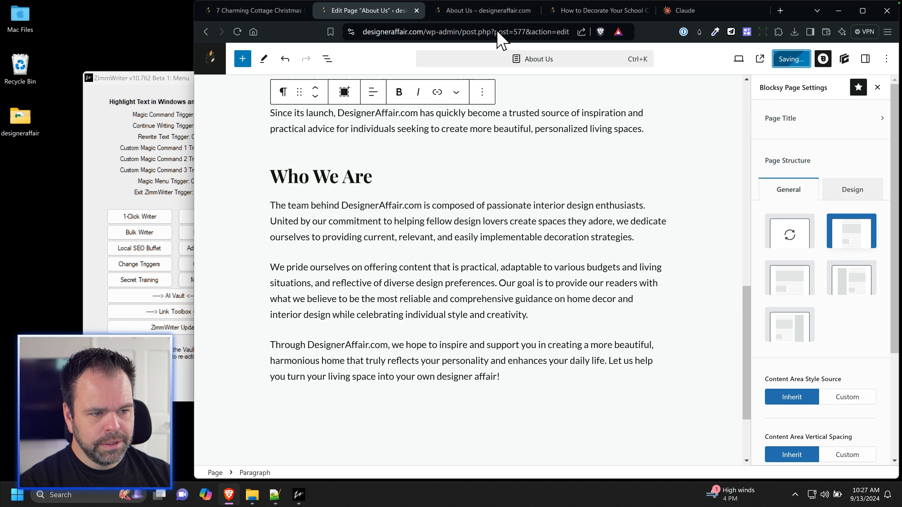
{"action": "left_click", "coordinate": [483, 10]}
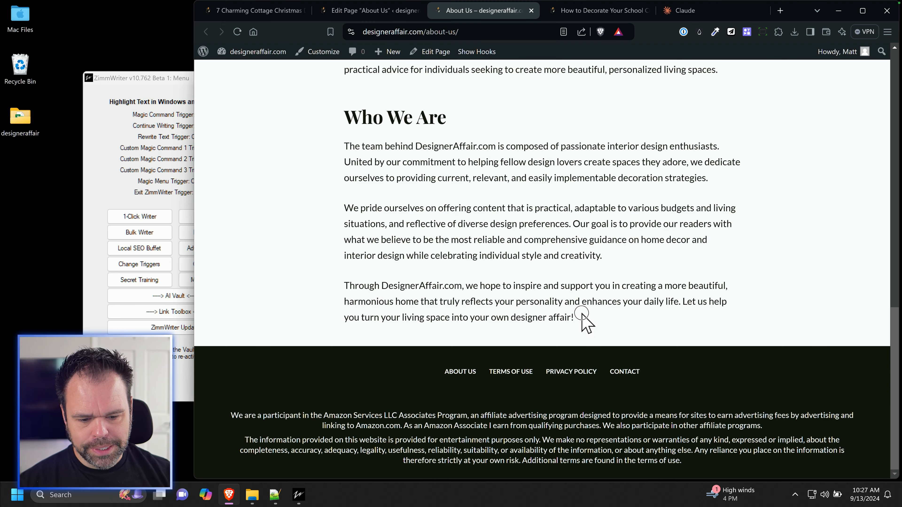
Step: Copy the full About Us text from the live page, starting at the welcome heading, and paste it into a new Claude chat
{"action": "scroll", "coordinate": [585, 322], "scroll_direction": "up", "scroll_amount": 15}
{"action": "left_click", "coordinate": [346, 205], "text": "shift"}
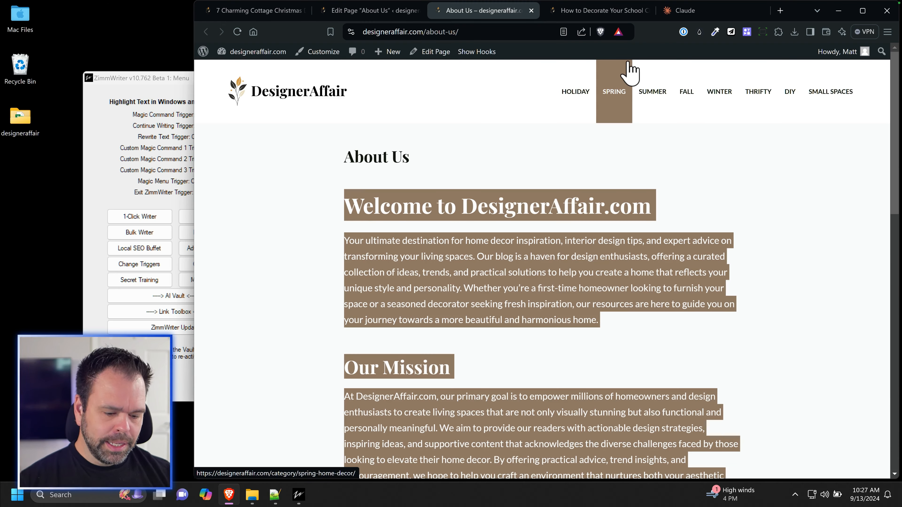
{"action": "left_click", "coordinate": [718, 10]}
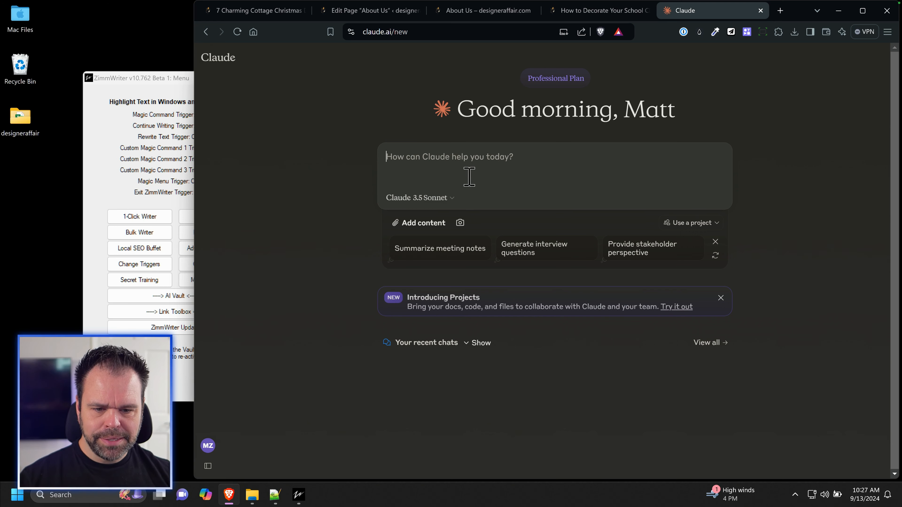
{"action": "key", "text": "ctrl+v"}
{"action": "scroll", "coordinate": [427, 284], "scroll_direction": "down", "scroll_amount": 1}
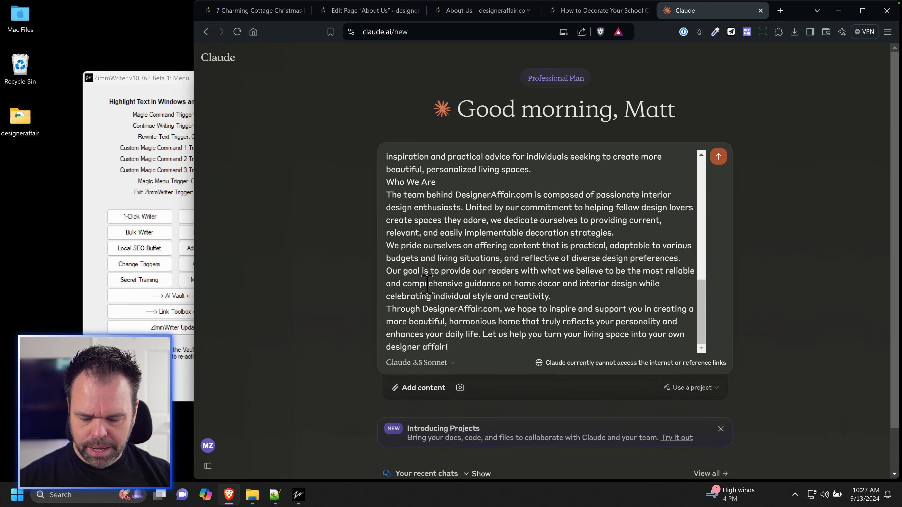
Step: Ask Claude to rewrite this for dogwatch.com, a website dedicated to watching for stray neighborhood dogs and helping them get back to owners or find new homes
{"action": "key", "text": "shift+Return"}
{"action": "key", "text": "shift+Return"}
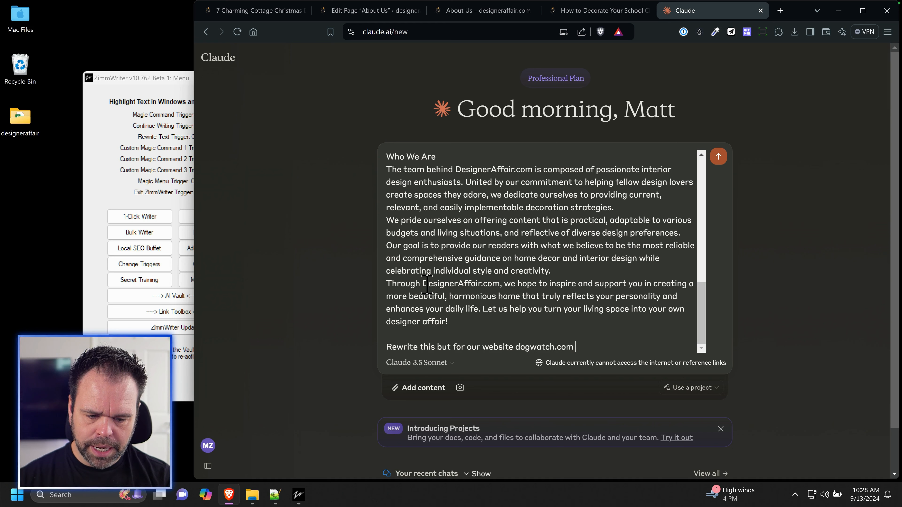
{"action": "key", "text": "BackSpace"}
{"action": "key", "text": "BackSpace"}
{"action": "key", "text": "BackSpace"}
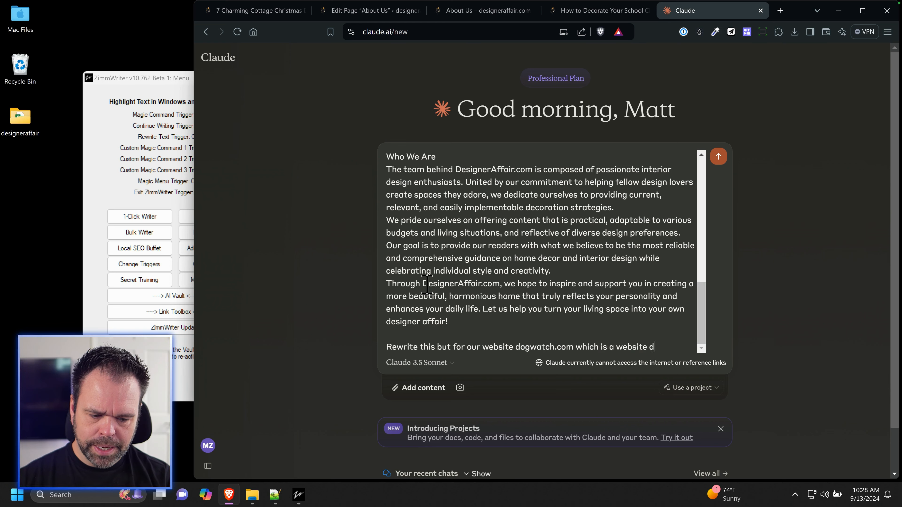
{"action": "type", "text": "edicated to watching for stray dogs in the neighborhood so we can help"}
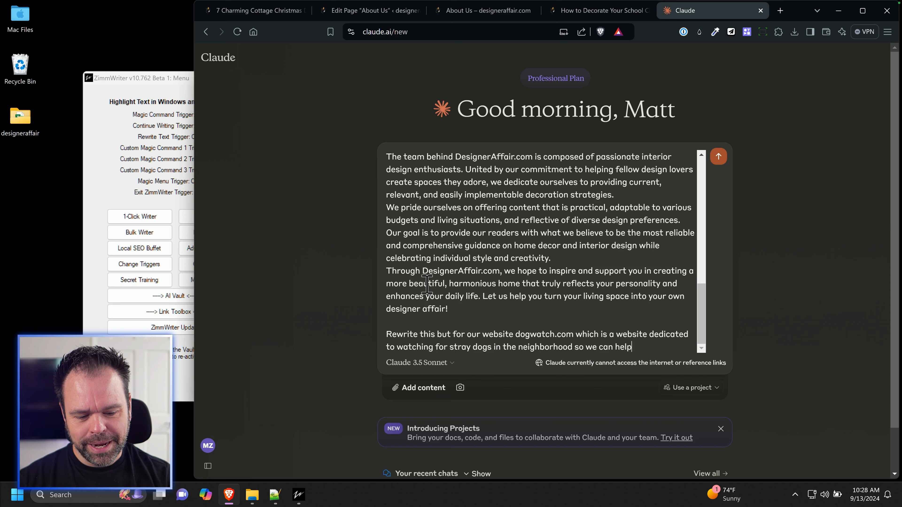
{"action": "type", "text": " them get back to their owners or find new homes."}
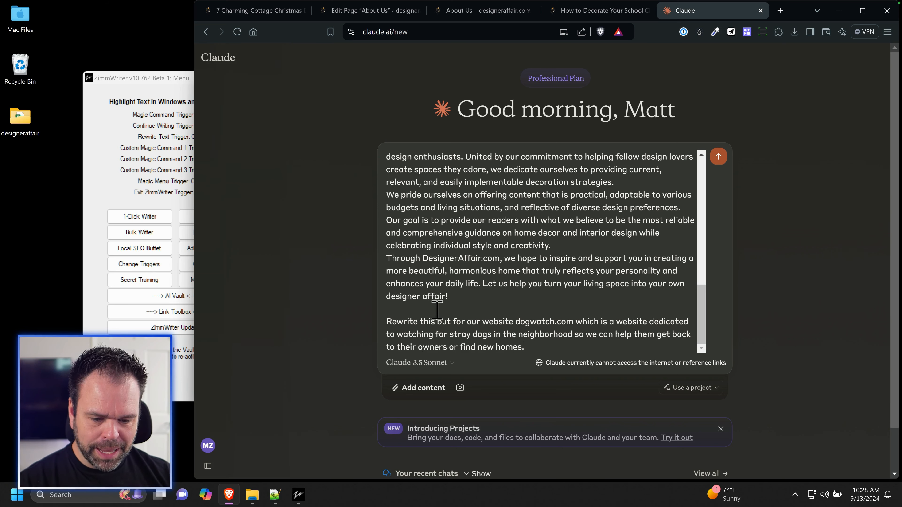
{"action": "key", "text": "Return"}
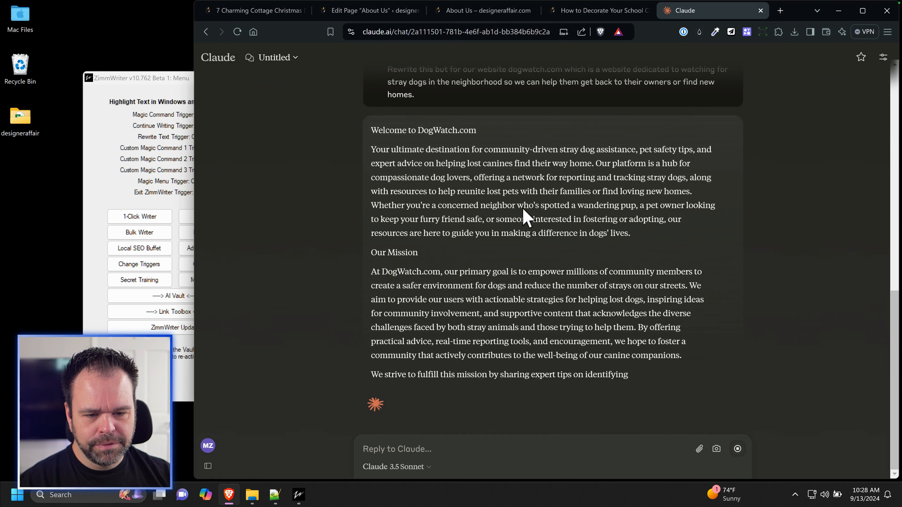
Step: Review Claude's rewritten DogWatch.com text to its end and return to the live designeraffair.com About Us page
{"action": "scroll", "coordinate": [608, 188], "scroll_direction": "up", "scroll_amount": 3}
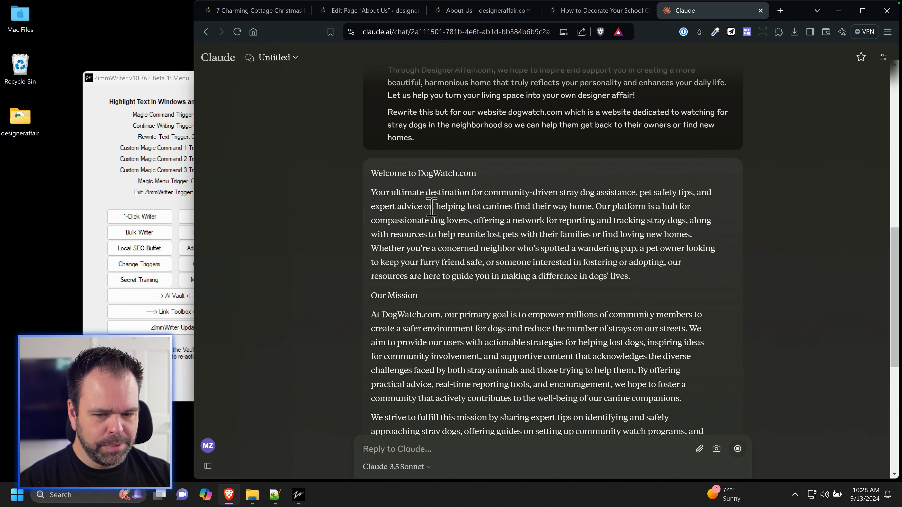
{"action": "scroll", "coordinate": [440, 217], "scroll_direction": "down", "scroll_amount": 5}
{"action": "scroll", "coordinate": [465, 245], "scroll_direction": "down", "scroll_amount": 6}
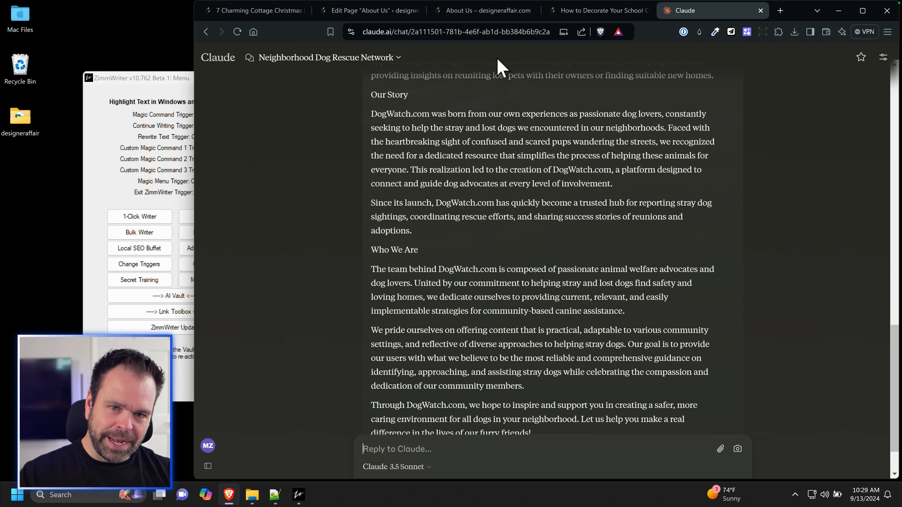
{"action": "scroll", "coordinate": [513, 302], "scroll_direction": "down", "scroll_amount": 3}
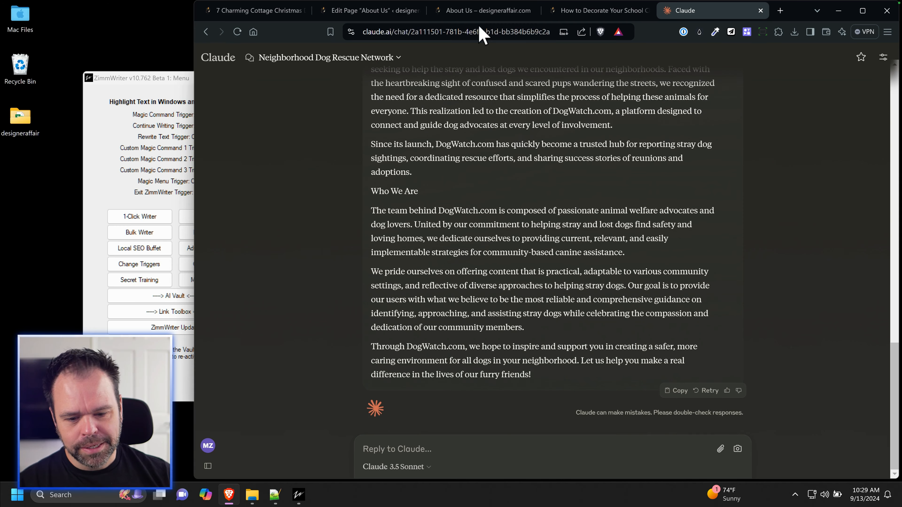
{"action": "left_click", "coordinate": [475, 10]}
{"action": "left_click", "coordinate": [565, 297]}
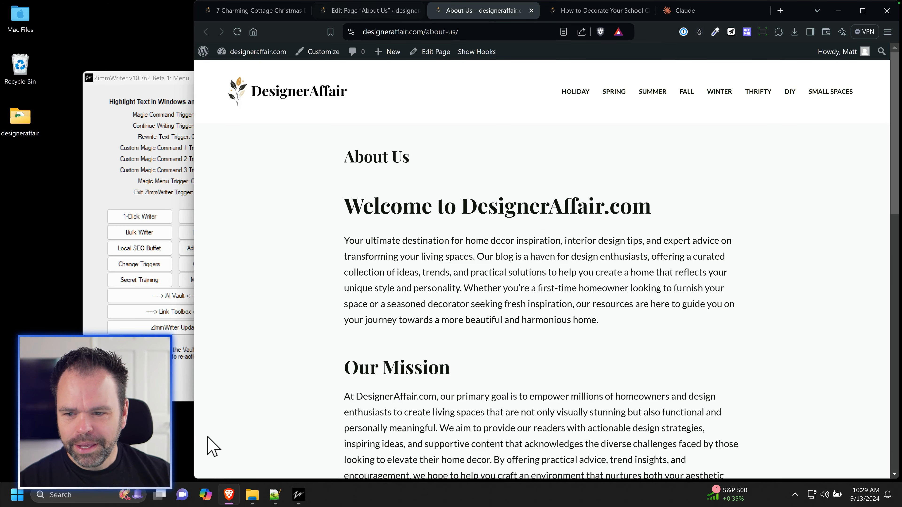
Step: Preview the high-end home exterior images in ZimmWriter's output folder and copy A_highend_home_exterior_from_the_front_0003 to the desktop
{"action": "left_click", "coordinate": [249, 494]}
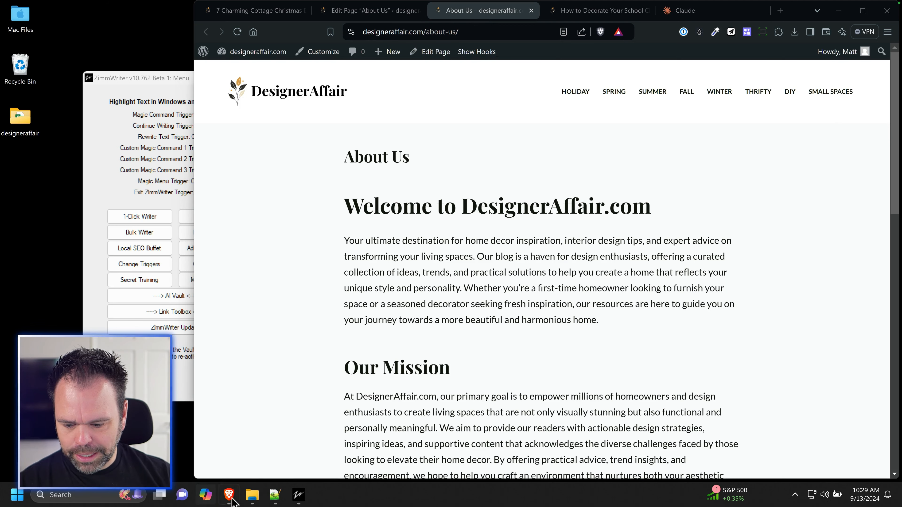
{"action": "left_click", "coordinate": [251, 497]}
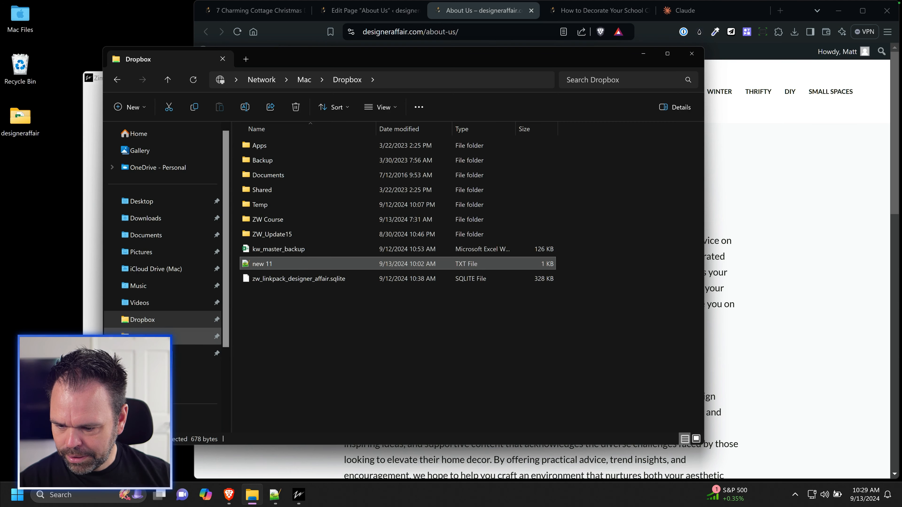
{"action": "left_click", "coordinate": [143, 337]}
{"action": "double_click", "coordinate": [344, 165]}
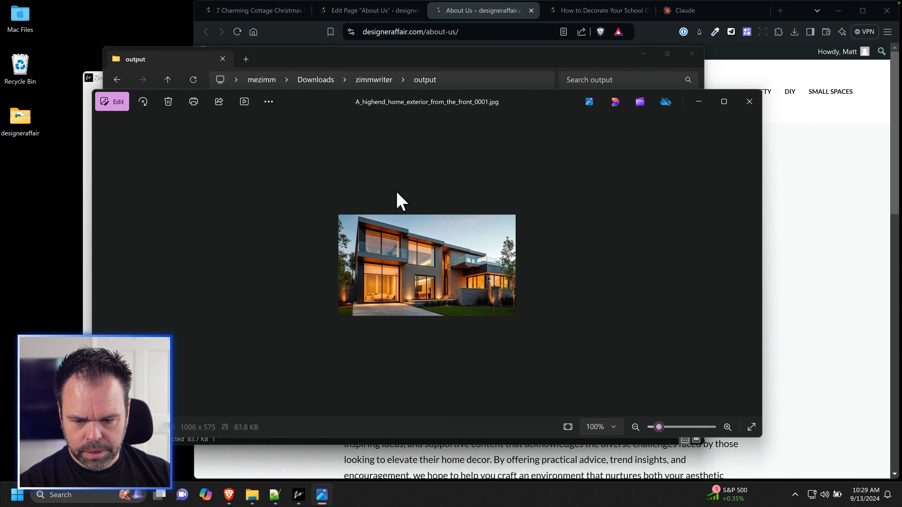
{"action": "scroll", "coordinate": [425, 246], "scroll_direction": "up", "scroll_amount": 3}
{"action": "key", "text": "Right"}
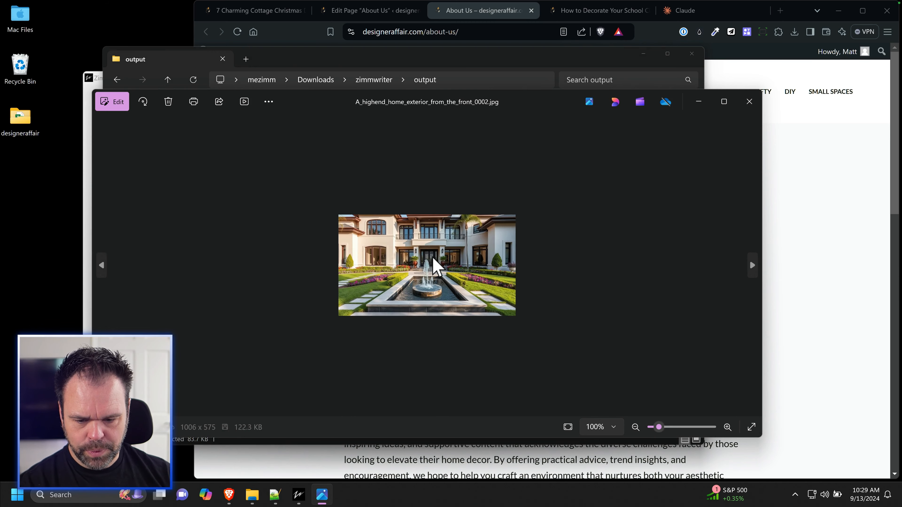
{"action": "key", "text": "Right"}
{"action": "scroll", "coordinate": [437, 266], "scroll_direction": "up", "scroll_amount": 3}
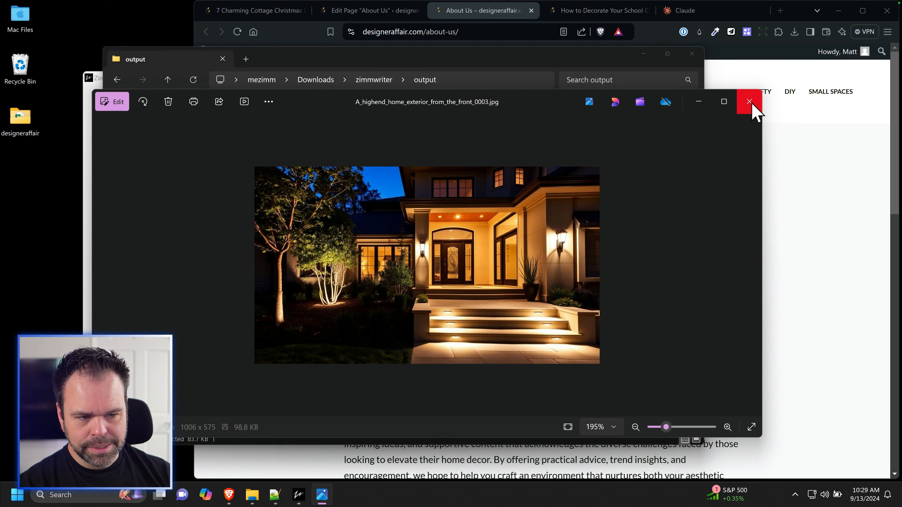
{"action": "left_click", "coordinate": [749, 102]}
{"action": "left_click_drag", "start_coordinate": [321, 190], "coordinate": [57, 214]}
Step: Preview the professionally decorated home images, copy A_professionally_decorated_home_0002 to the desktop, and minimize the output folder window
{"action": "double_click", "coordinate": [309, 221]}
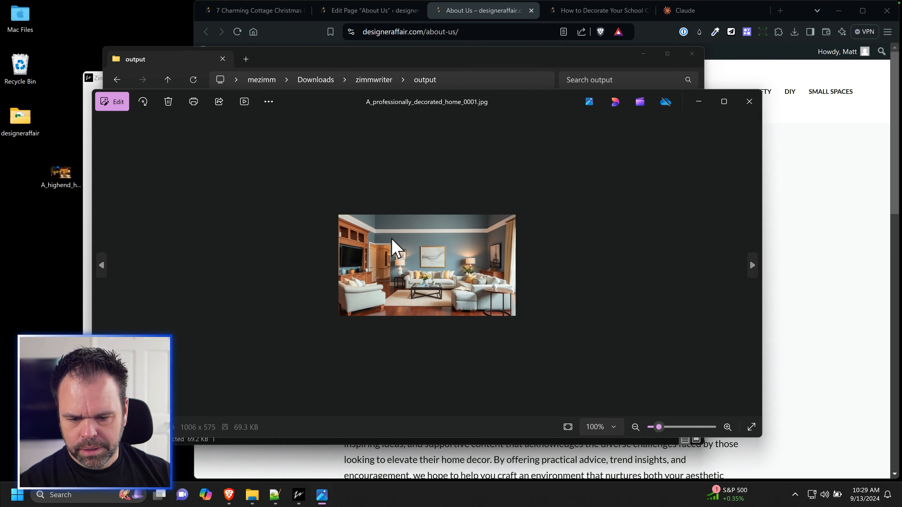
{"action": "key", "text": "Right"}
{"action": "key", "text": "Right"}
{"action": "key", "text": "Left"}
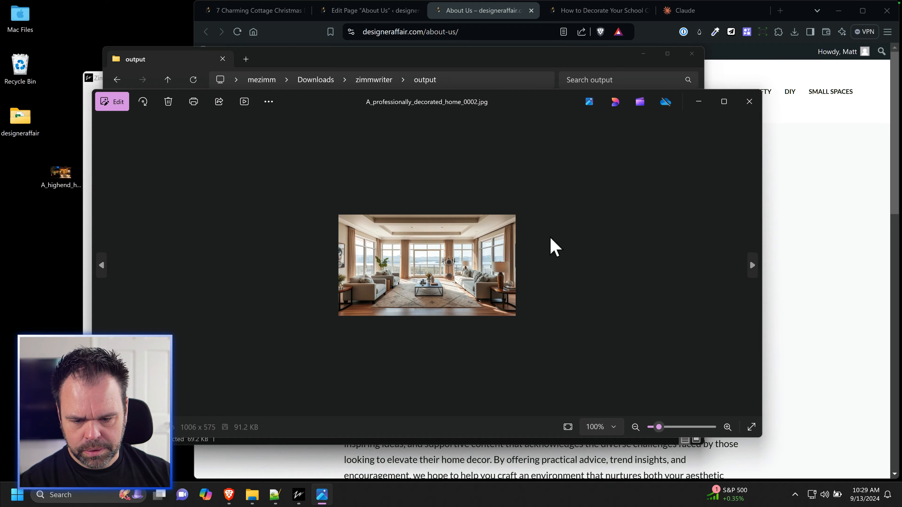
{"action": "left_click", "coordinate": [749, 101]}
{"action": "left_click_drag", "start_coordinate": [322, 242], "coordinate": [57, 236]}
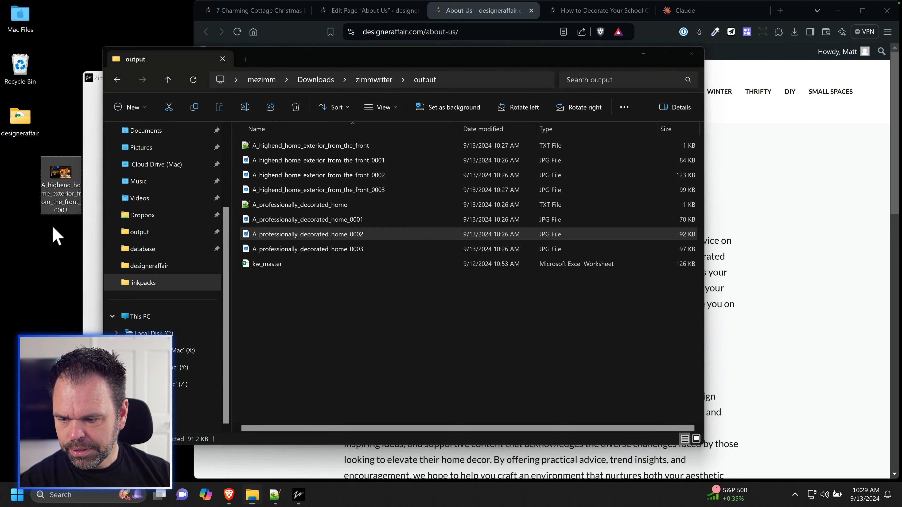
{"action": "double_click", "coordinate": [341, 250]}
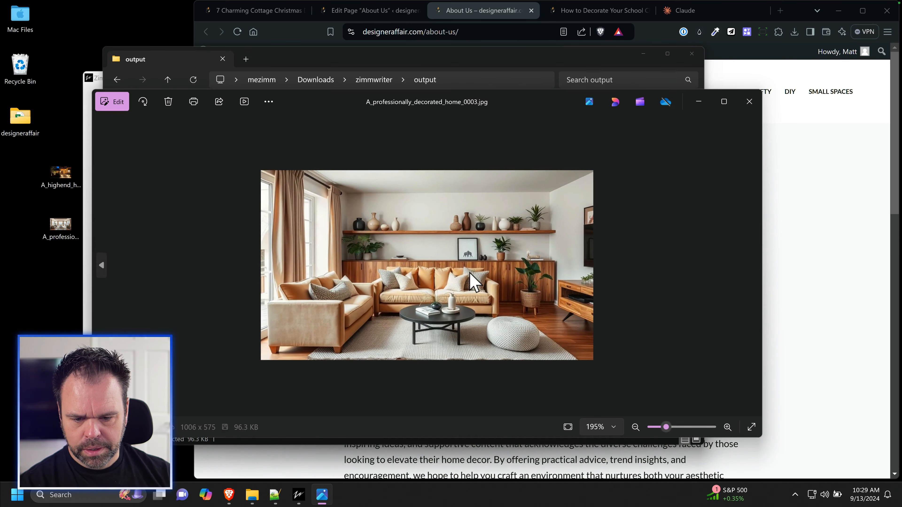
{"action": "left_click", "coordinate": [749, 102]}
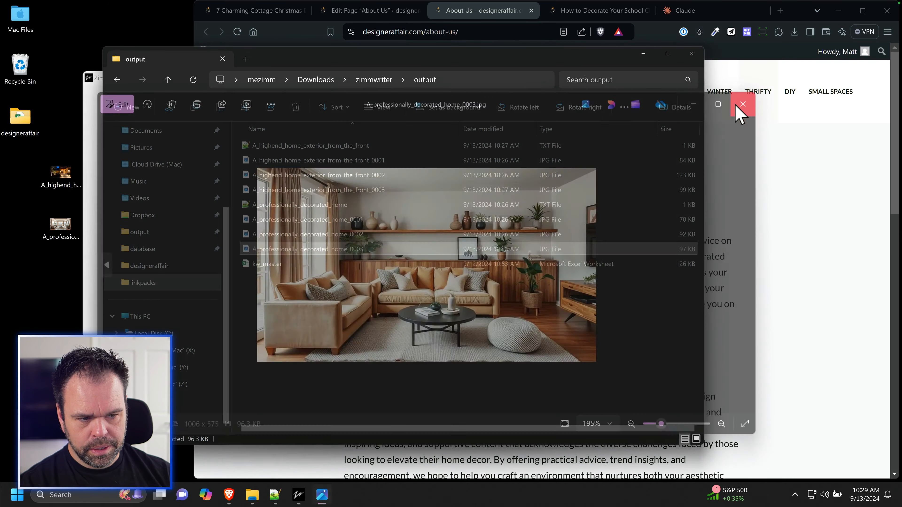
{"action": "left_click", "coordinate": [643, 54]}
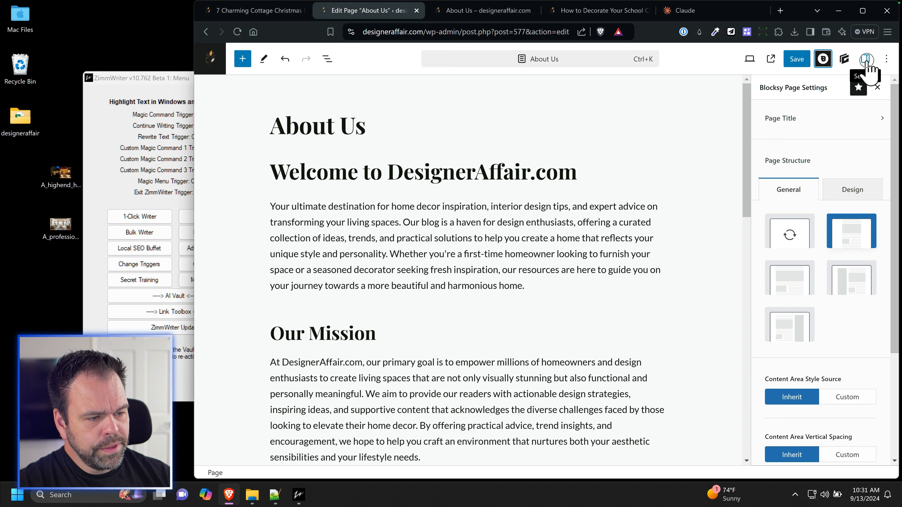
Step: Upload the high-end home exterior image from the desktop as a featured image candidate for the About Us page
{"action": "left_click", "coordinate": [867, 59]}
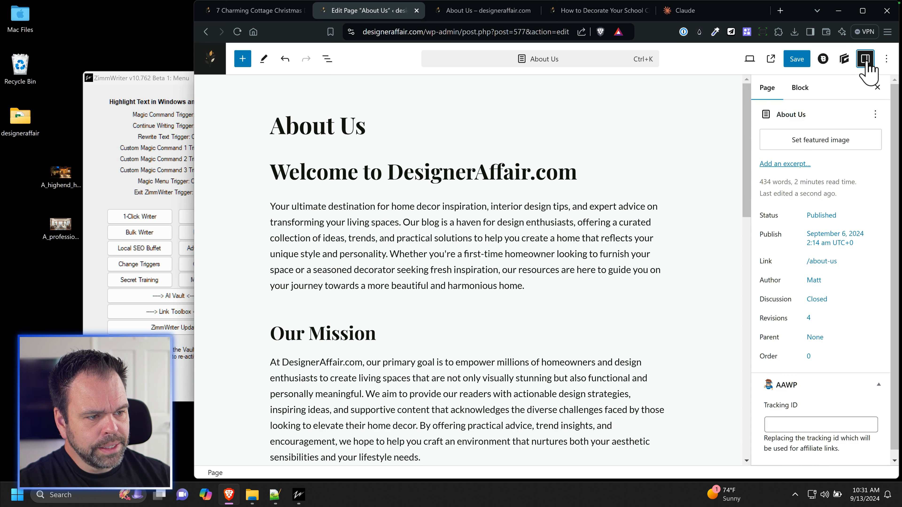
{"action": "left_click", "coordinate": [821, 140]}
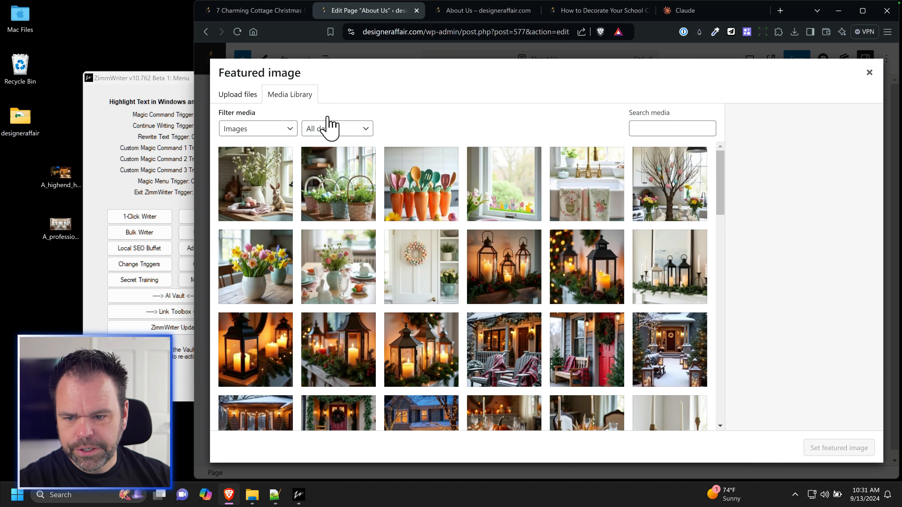
{"action": "left_click", "coordinate": [244, 94]}
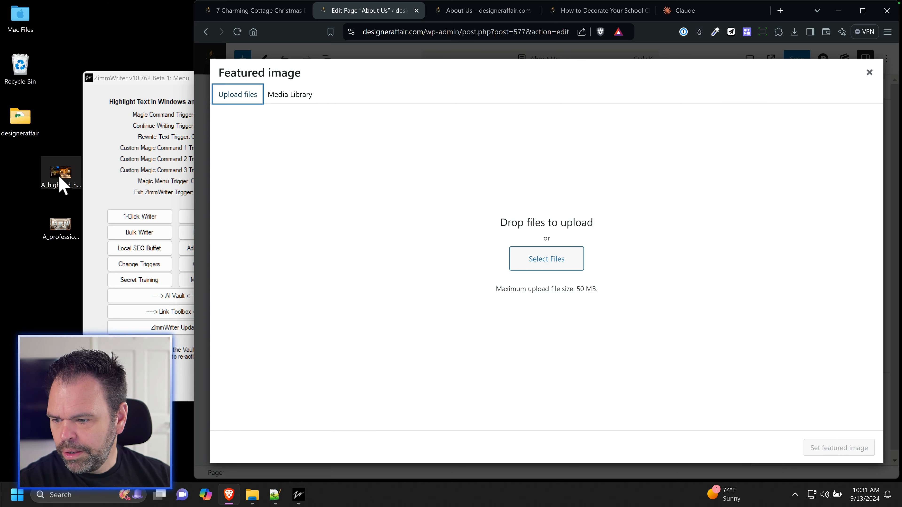
{"action": "left_click_drag", "start_coordinate": [60, 179], "coordinate": [423, 203]}
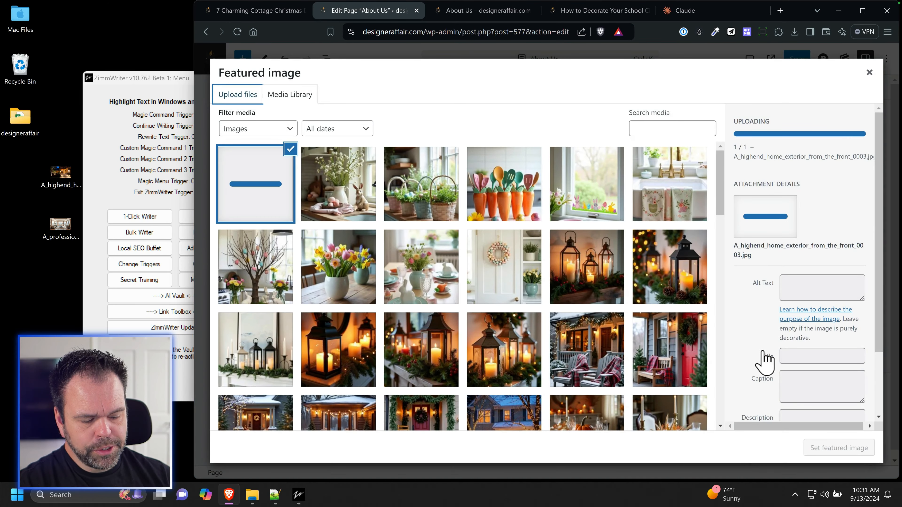
Step: Set both the alt text and the title of the uploaded exterior image to "designeraffair.com about us"
{"action": "left_click", "coordinate": [821, 273]}
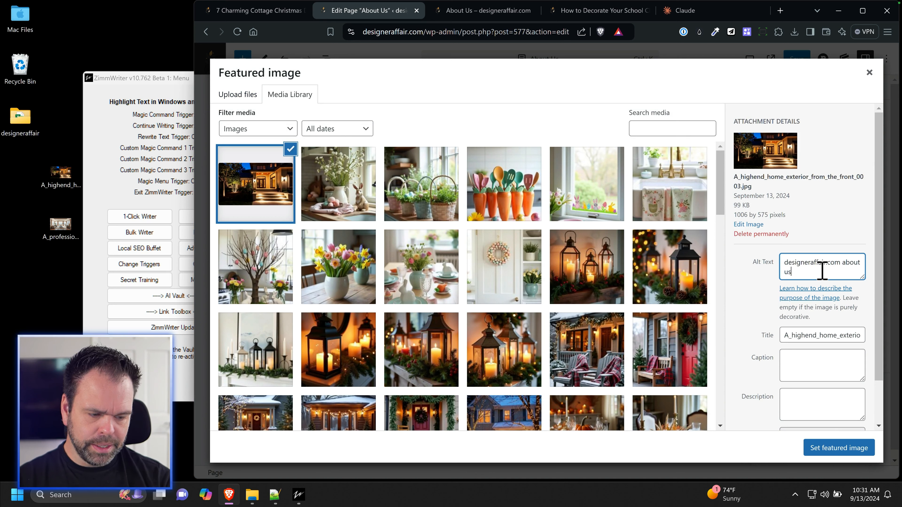
{"action": "key", "text": "ctrl+a"}
{"action": "key", "text": "ctrl+c"}
{"action": "key", "text": "Tab"}
{"action": "key", "text": "Tab"}
{"action": "key", "text": "ctrl+v"}
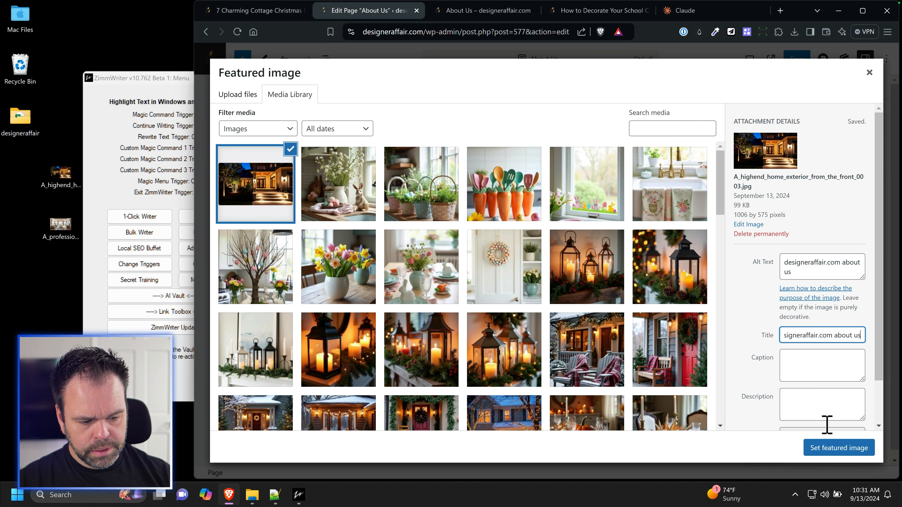
Step: Assign the uploaded exterior image as the page's featured image, save the page, and switch to the live About Us page
{"action": "left_click", "coordinate": [839, 447]}
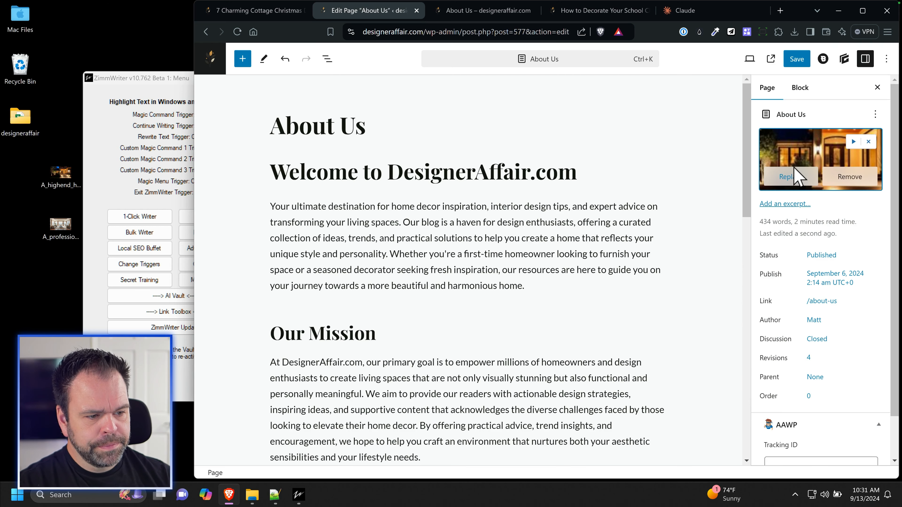
{"action": "left_click", "coordinate": [798, 59]}
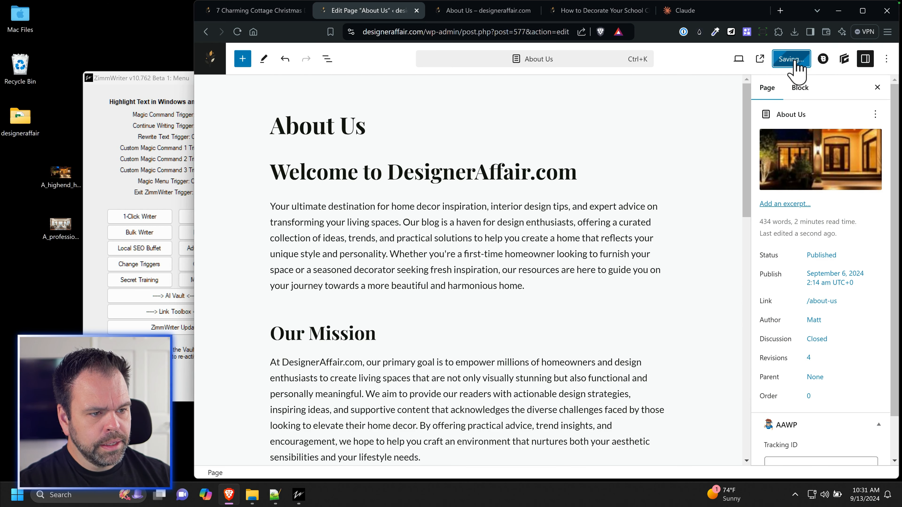
{"action": "left_click", "coordinate": [480, 11]}
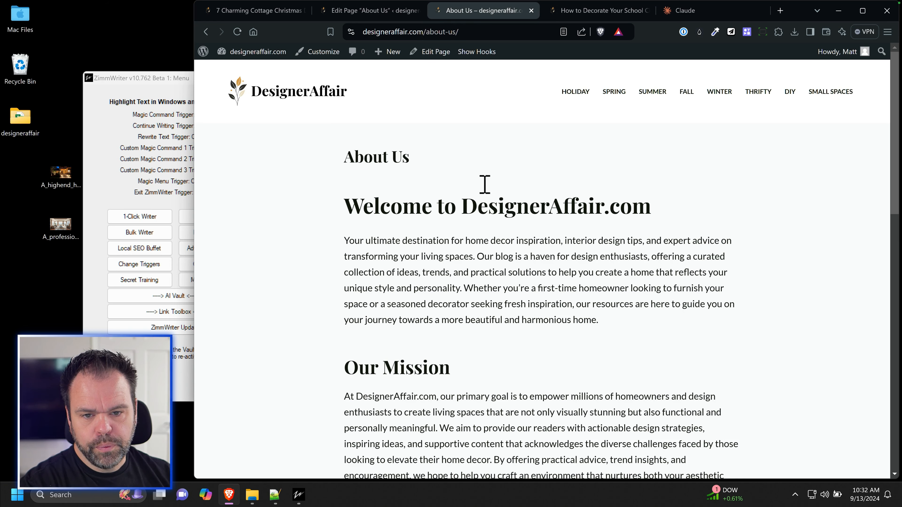
Step: Check the About Us page's block and Blocksy settings for the featured image display option, and return to the live page
{"action": "left_click", "coordinate": [377, 11]}
{"action": "left_click", "coordinate": [866, 59]}
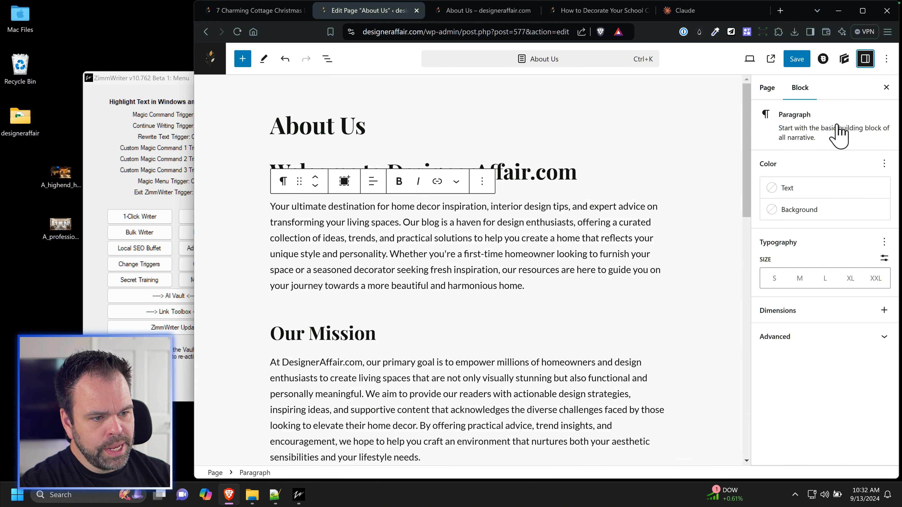
{"action": "left_click", "coordinate": [823, 59]}
{"action": "scroll", "coordinate": [832, 249], "scroll_direction": "down", "scroll_amount": 3}
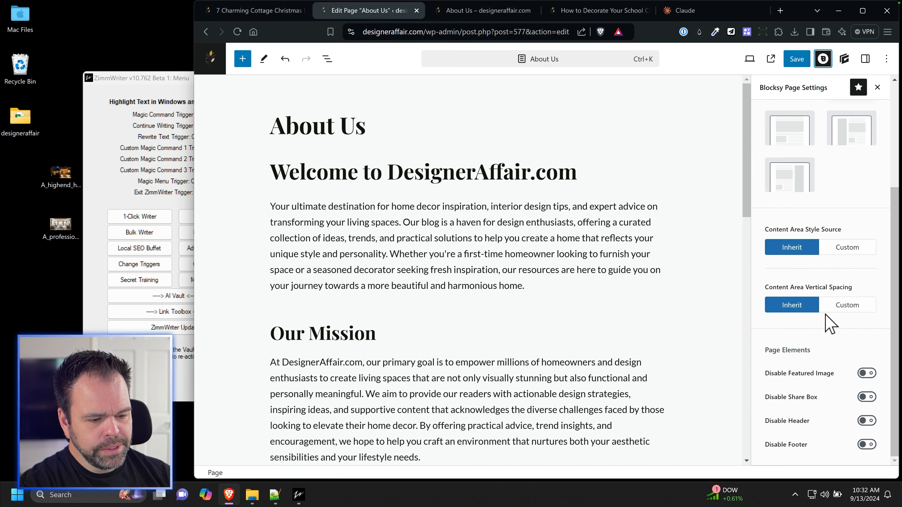
{"action": "left_click", "coordinate": [467, 10]}
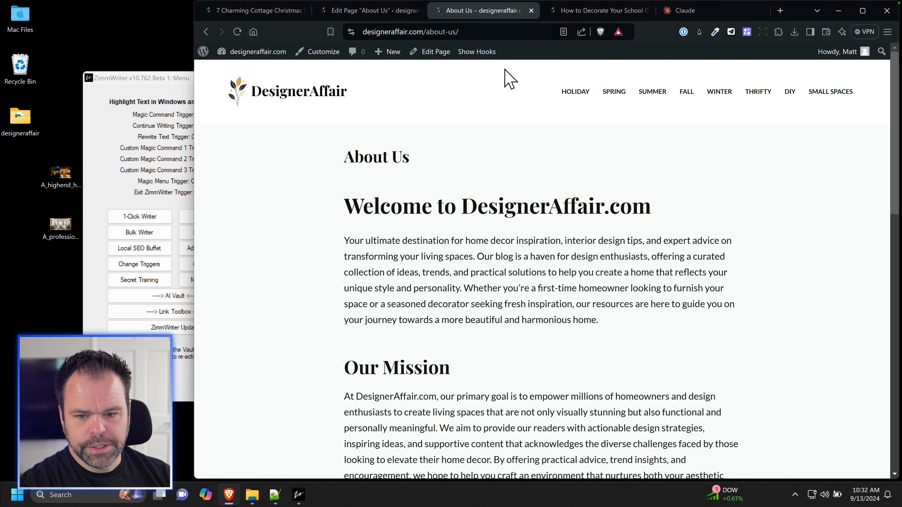
Step: Customize the theme's Pages options to show the featured image, publish the change, check the preview, and exit the customizer
{"action": "left_click", "coordinate": [322, 53]}
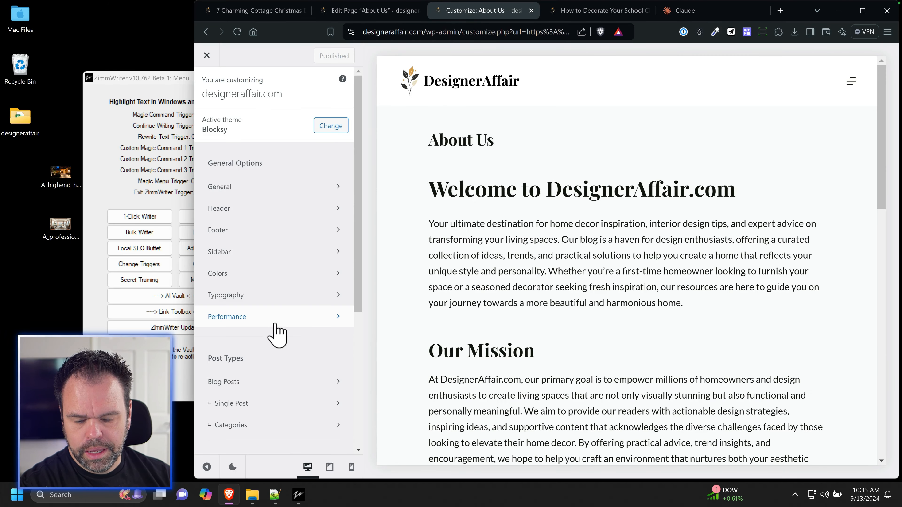
{"action": "scroll", "coordinate": [279, 337], "scroll_direction": "down", "scroll_amount": 5}
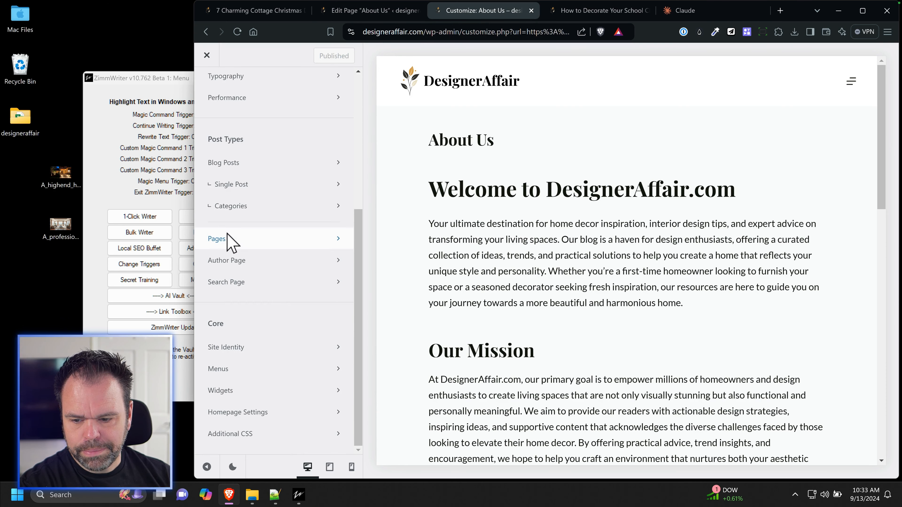
{"action": "left_click", "coordinate": [258, 240]}
{"action": "scroll", "coordinate": [320, 320], "scroll_direction": "down", "scroll_amount": 4}
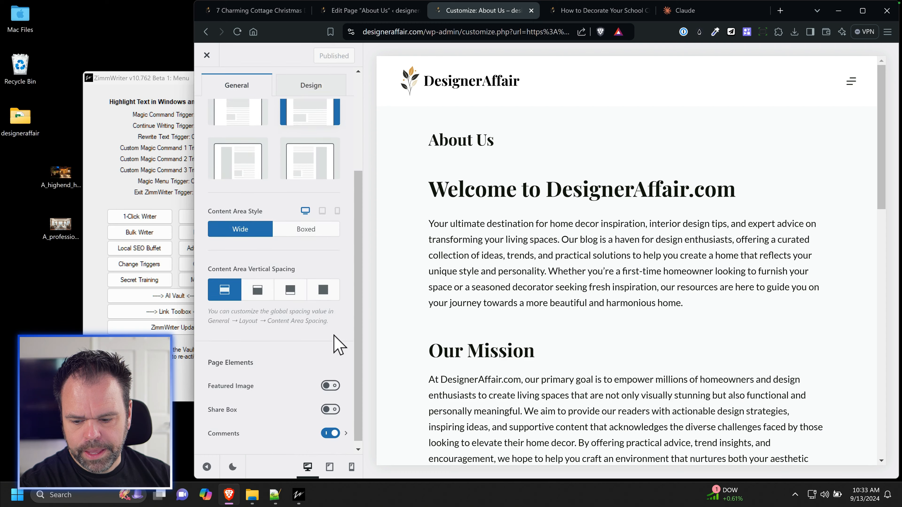
{"action": "left_click", "coordinate": [331, 380]}
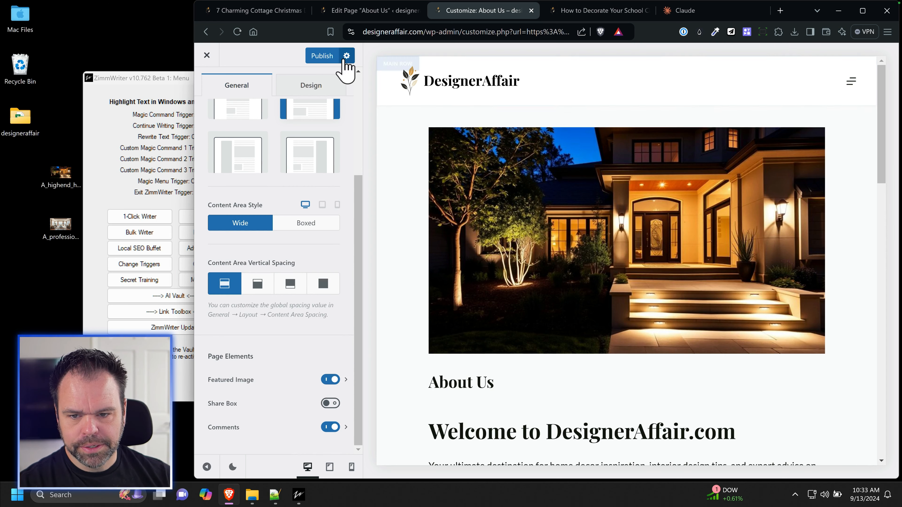
{"action": "left_click", "coordinate": [324, 60]}
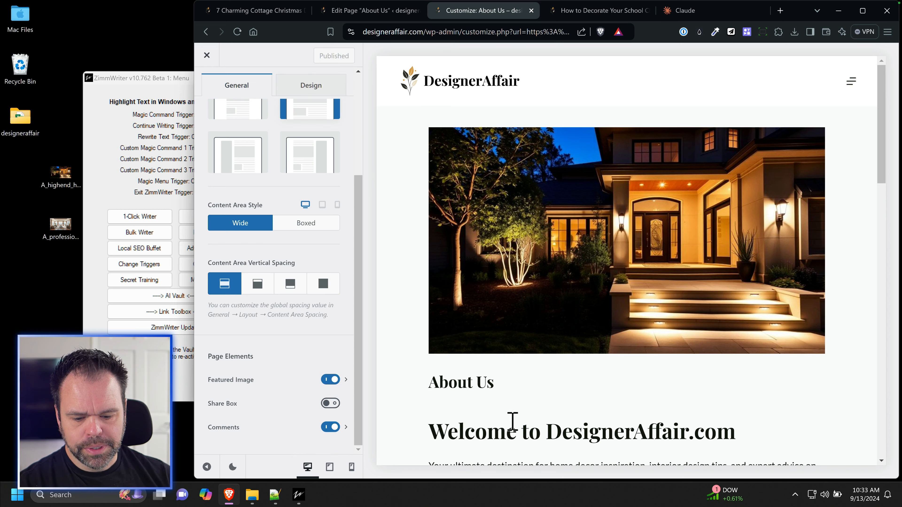
{"action": "scroll", "coordinate": [515, 423], "scroll_direction": "down", "scroll_amount": 3}
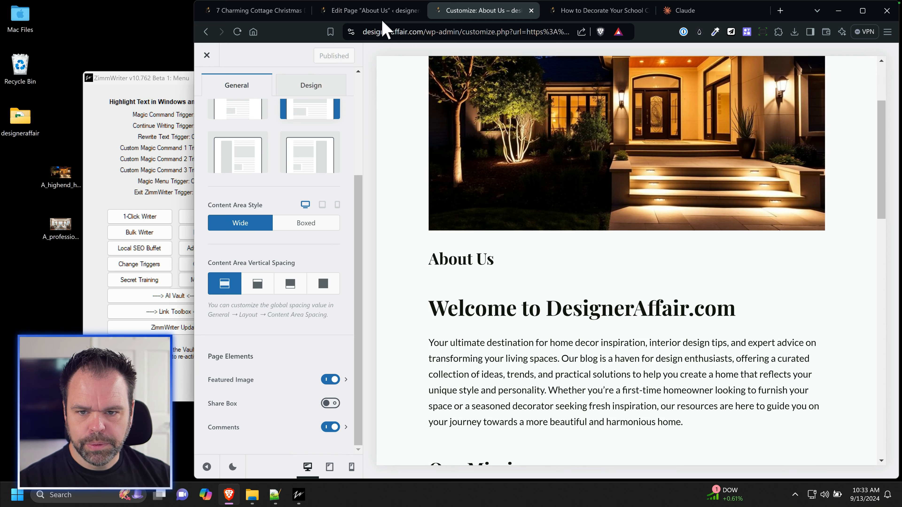
{"action": "left_click", "coordinate": [206, 57]}
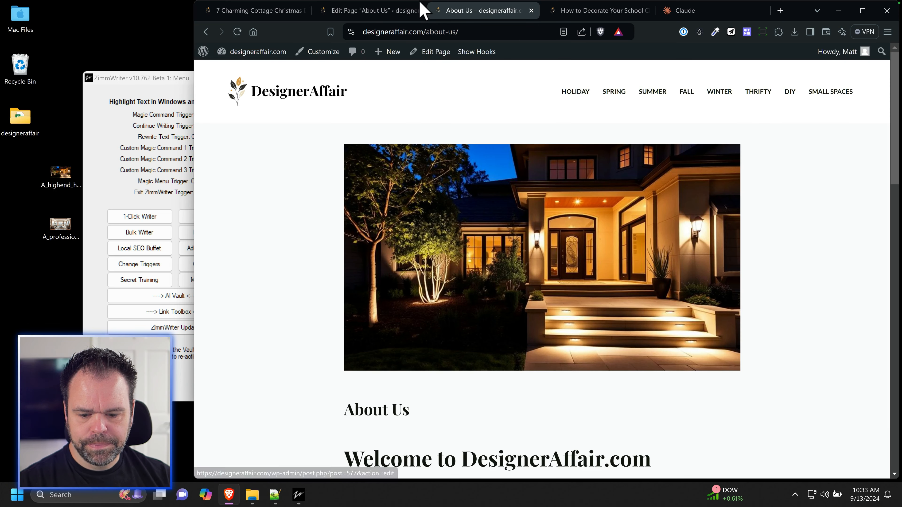
Step: Set the About Us page title to Disabled in the Blocksy page settings, save, and review the live page
{"action": "left_click", "coordinate": [420, 10]}
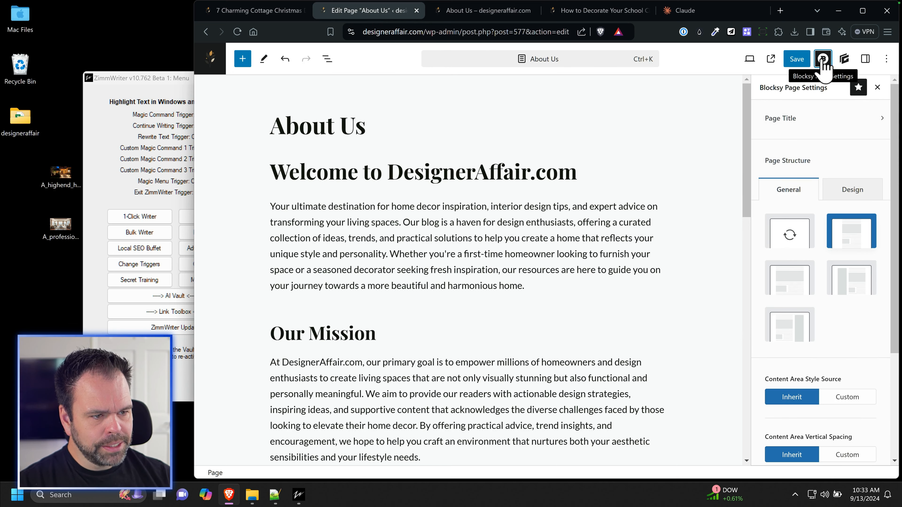
{"action": "left_click", "coordinate": [800, 119]}
{"action": "left_click", "coordinate": [861, 147]}
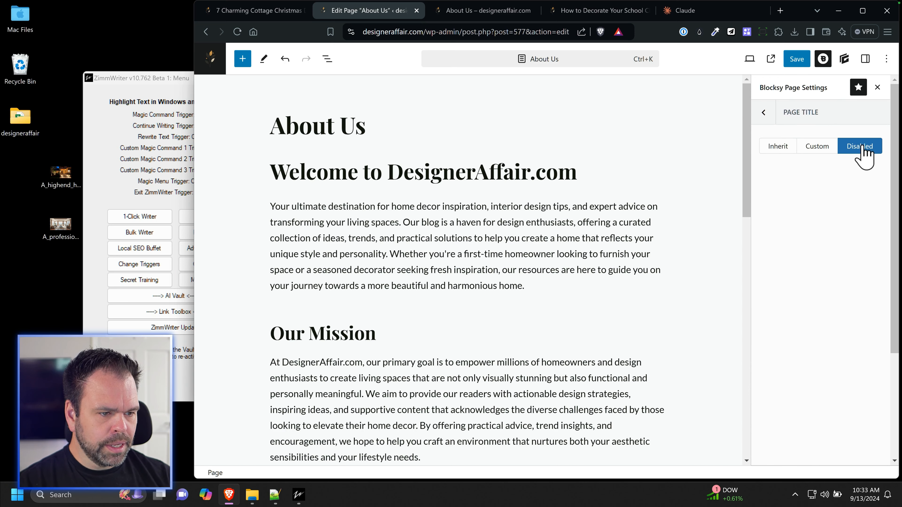
{"action": "left_click", "coordinate": [792, 62]}
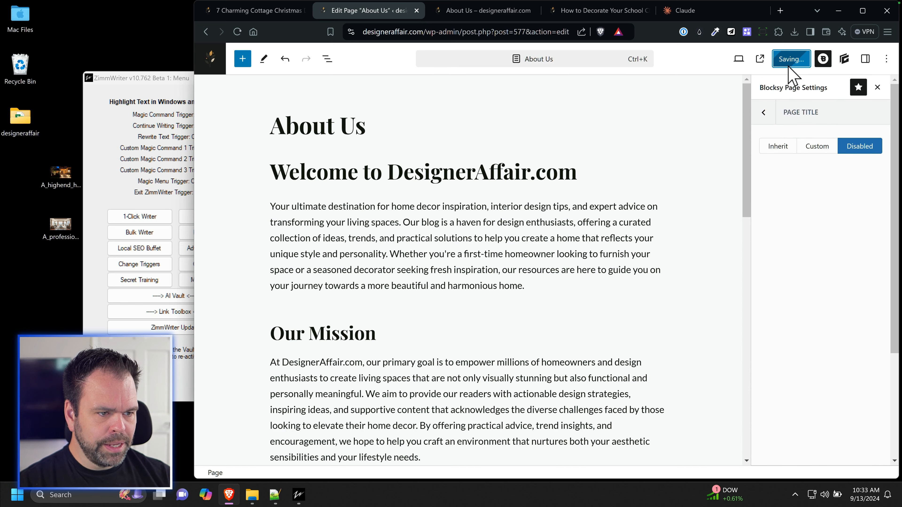
{"action": "left_click", "coordinate": [472, 18]}
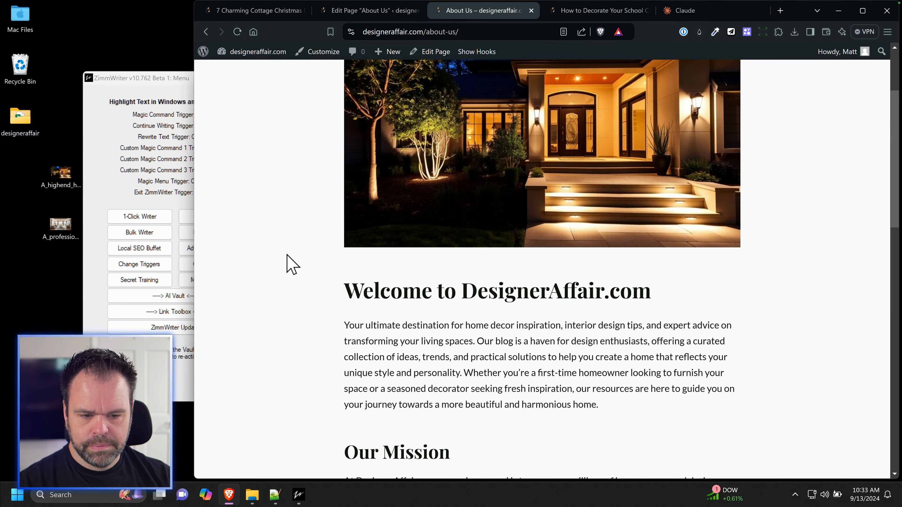
{"action": "scroll", "coordinate": [294, 272], "scroll_direction": "up", "scroll_amount": 3}
{"action": "scroll", "coordinate": [306, 292], "scroll_direction": "down", "scroll_amount": 10}
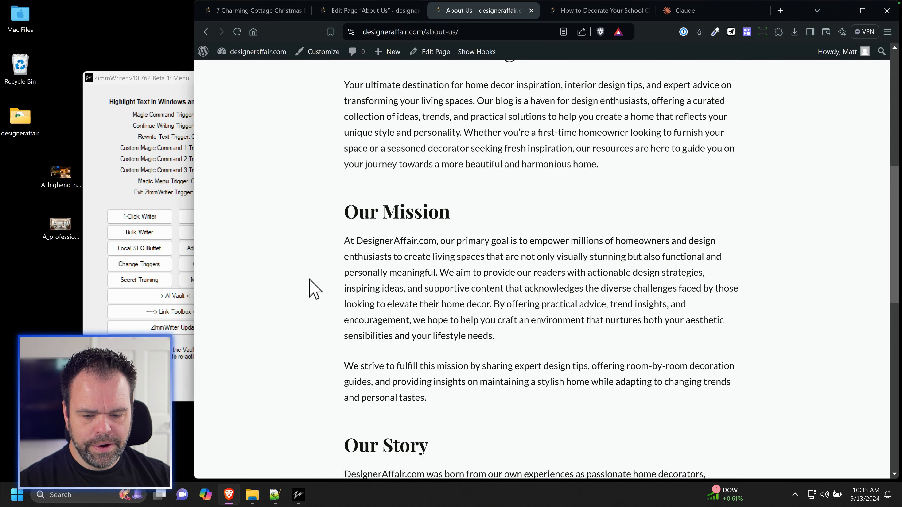
Step: Review the live About Us page down to its footer and inspect its opening section in the iPhone 12 Pro view
{"action": "scroll", "coordinate": [313, 278], "scroll_direction": "down", "scroll_amount": 10}
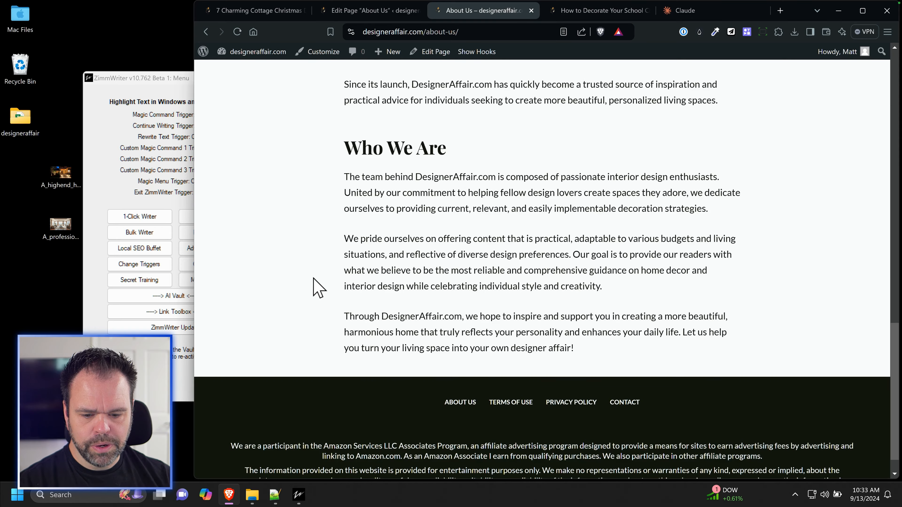
{"action": "scroll", "coordinate": [318, 288], "scroll_direction": "up", "scroll_amount": 20}
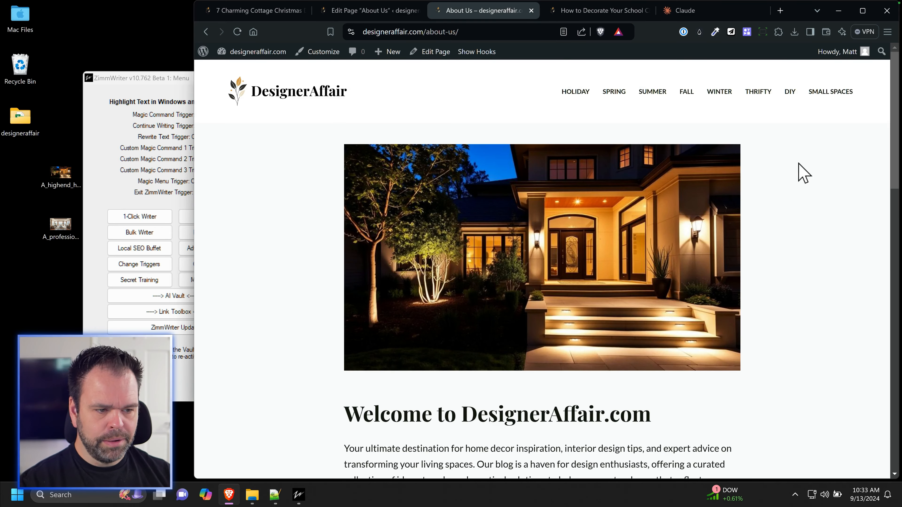
{"action": "key", "text": "ctrl+shift+i"}
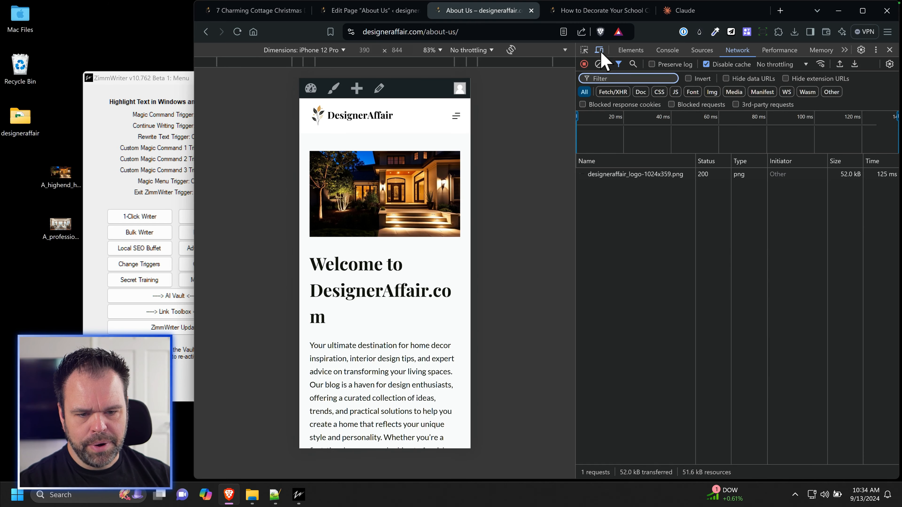
Step: Shorten the About Us heading to "Welcome to DesignerAffair", save the page, check the mobile view, and close the developer tools
{"action": "left_click", "coordinate": [387, 11]}
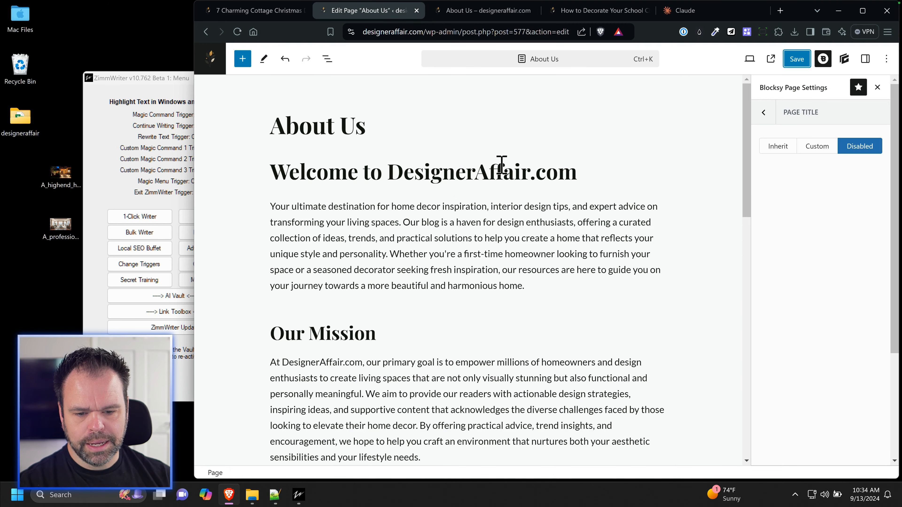
{"action": "left_click_drag", "start_coordinate": [529, 174], "coordinate": [622, 172]}
{"action": "key", "text": "BackSpace"}
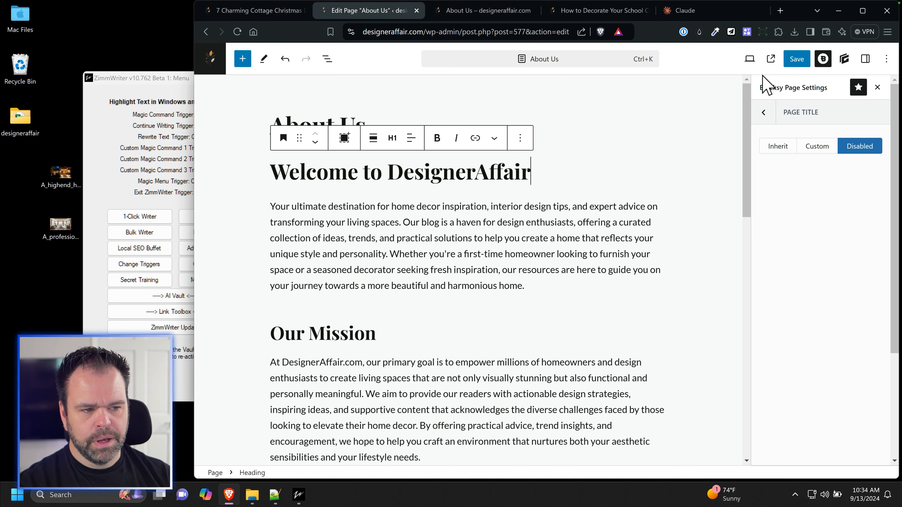
{"action": "left_click", "coordinate": [796, 59]}
{"action": "left_click", "coordinate": [477, 11]}
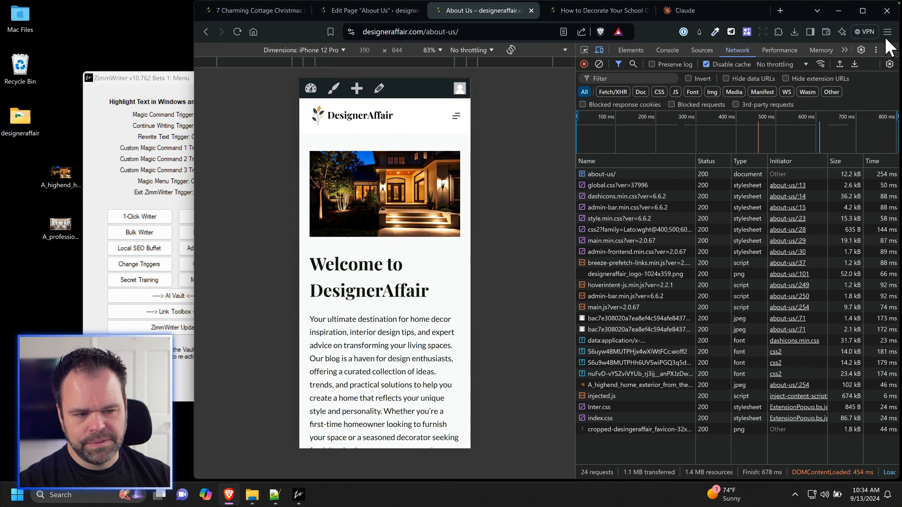
{"action": "left_click", "coordinate": [892, 50]}
Step: Read through the live About Us page, and examine the dogwatch.com rewrite prompt and its response in the Claude chat
{"action": "scroll", "coordinate": [454, 288], "scroll_direction": "down", "scroll_amount": 15}
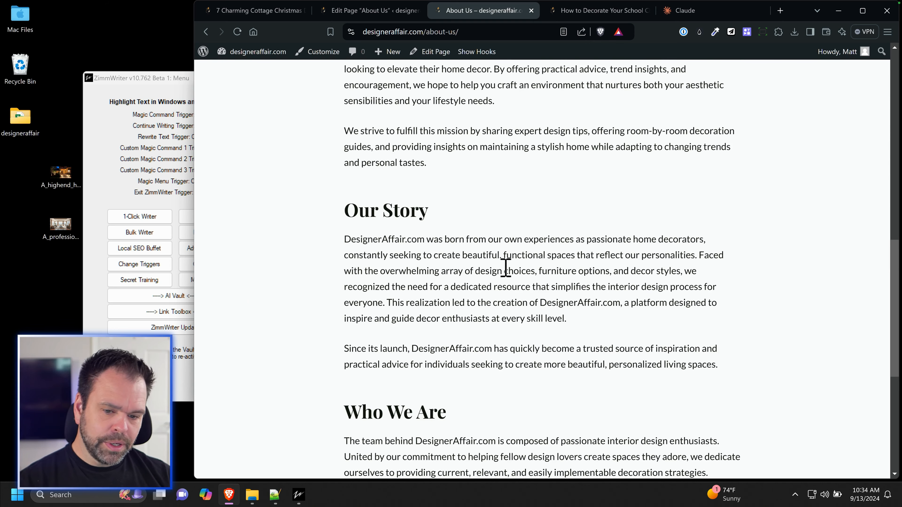
{"action": "scroll", "coordinate": [504, 279], "scroll_direction": "down", "scroll_amount": 5}
{"action": "left_click", "coordinate": [684, 12]}
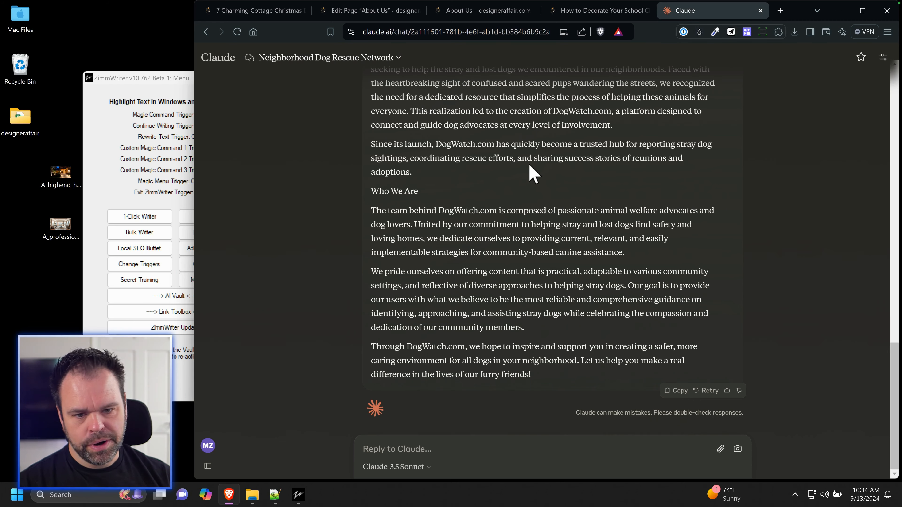
{"action": "scroll", "coordinate": [543, 220], "scroll_direction": "up", "scroll_amount": 10}
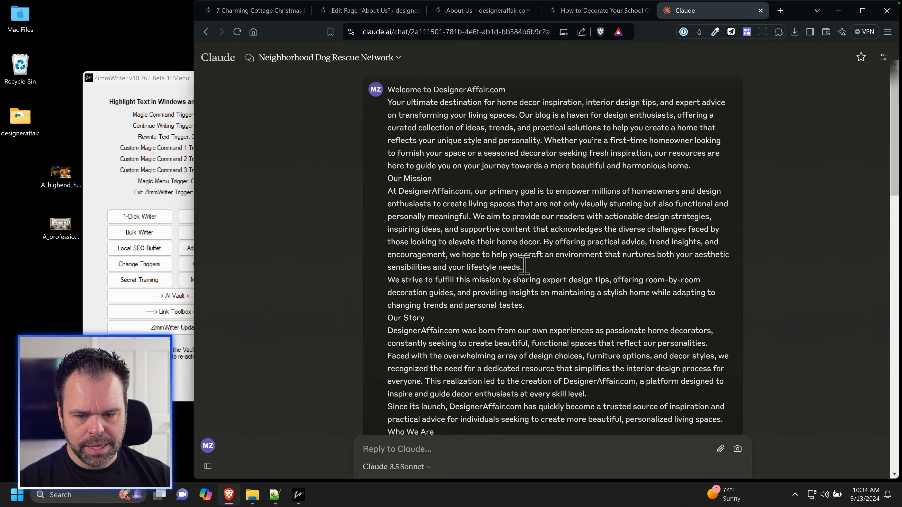
{"action": "scroll", "coordinate": [441, 345], "scroll_direction": "down", "scroll_amount": 5}
{"action": "left_click_drag", "start_coordinate": [387, 343], "coordinate": [415, 368]}
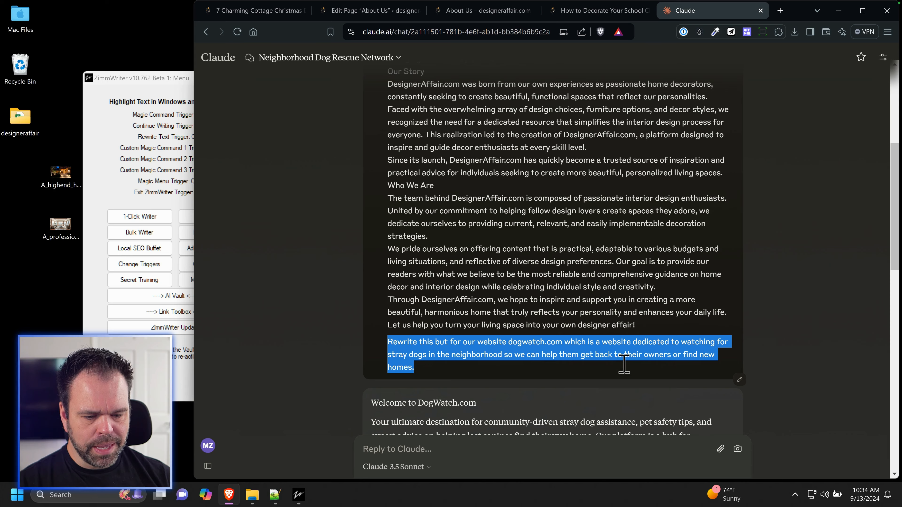
{"action": "scroll", "coordinate": [549, 307], "scroll_direction": "down", "scroll_amount": 10}
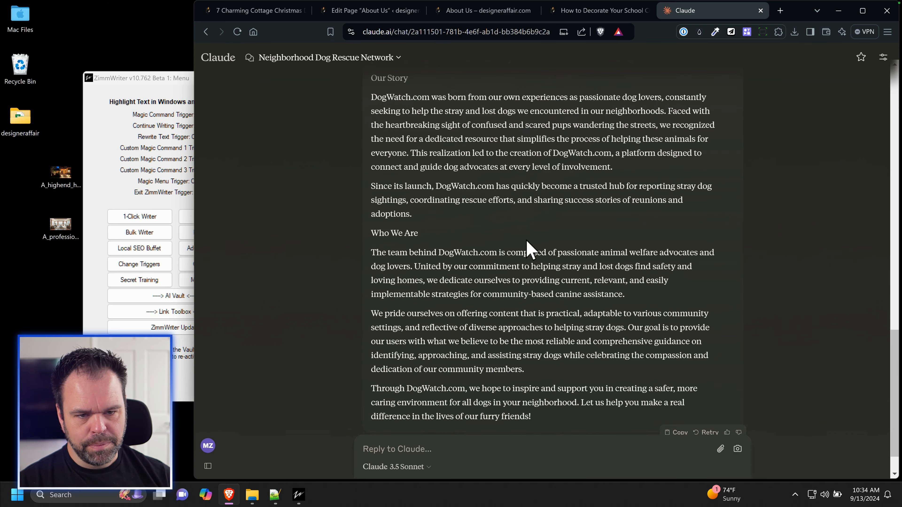
Step: Return to the live About Us page and open the Terms of Use page from its footer
{"action": "left_click", "coordinate": [594, 11]}
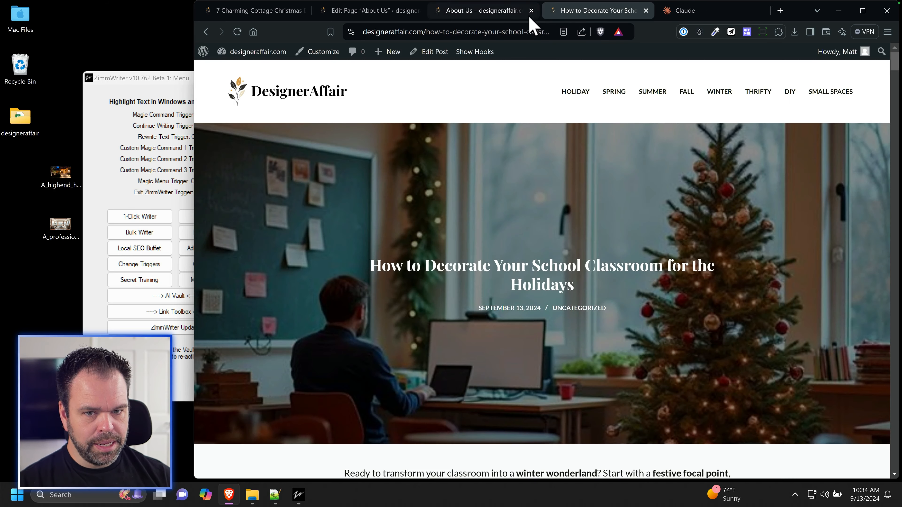
{"action": "left_click", "coordinate": [501, 13]}
{"action": "scroll", "coordinate": [527, 385], "scroll_direction": "down", "scroll_amount": 2}
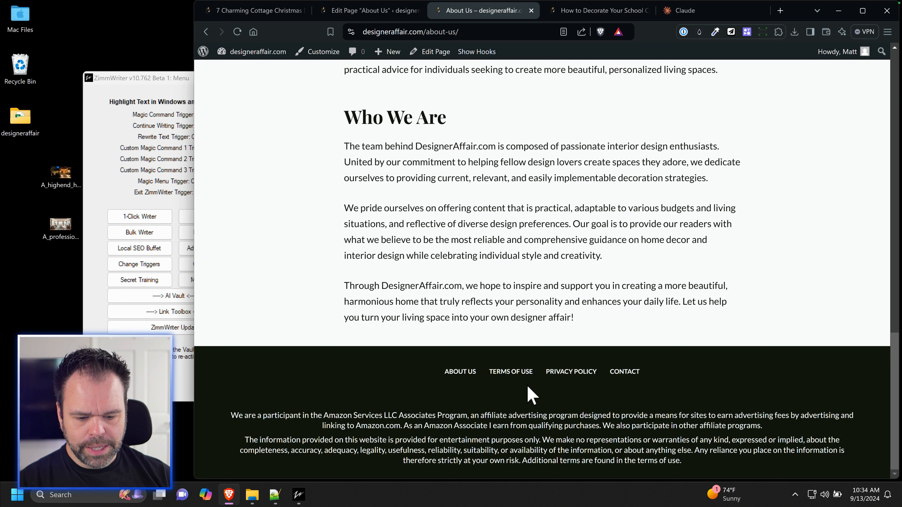
{"action": "left_click", "coordinate": [514, 372]}
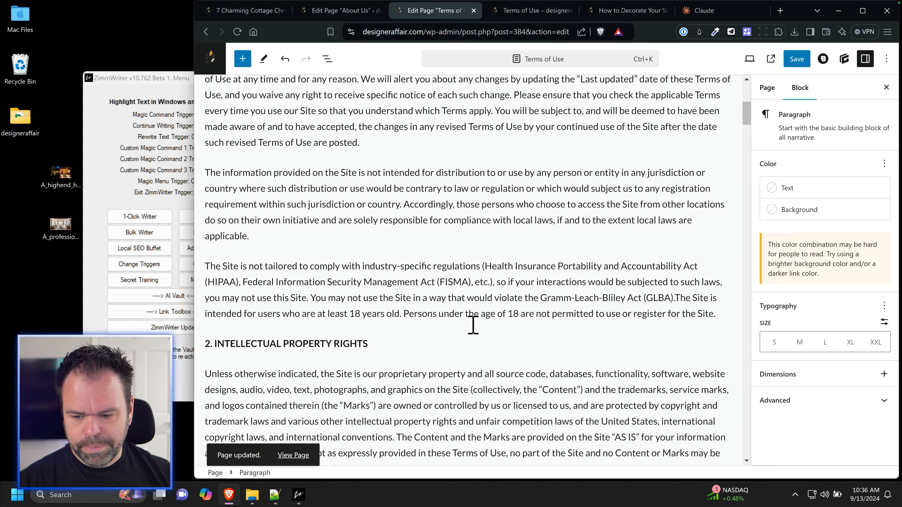
Step: Review the Terms of Use text and company name in the page editor, and refresh the live page to check them there
{"action": "scroll", "coordinate": [484, 322], "scroll_direction": "down", "scroll_amount": 6}
{"action": "scroll", "coordinate": [498, 338], "scroll_direction": "up", "scroll_amount": 15}
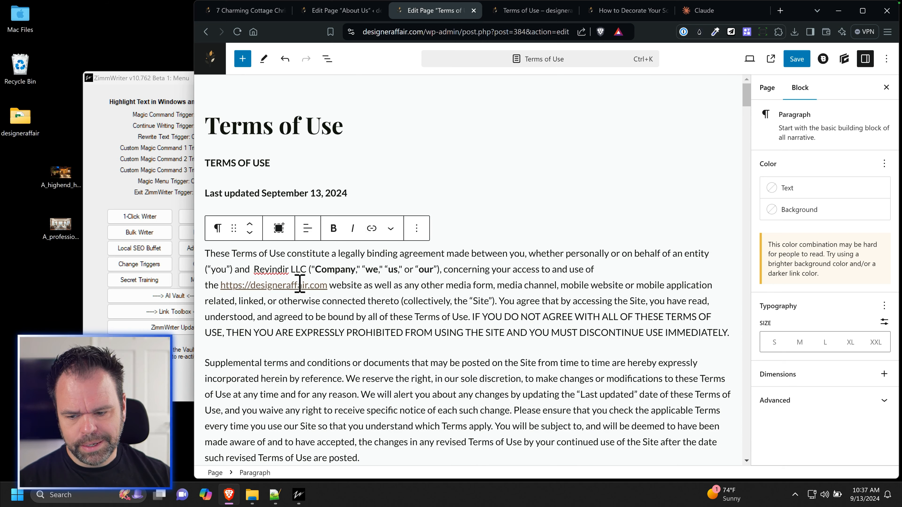
{"action": "left_click", "coordinate": [260, 270]}
{"action": "left_click_drag", "start_coordinate": [255, 270], "coordinate": [307, 269]}
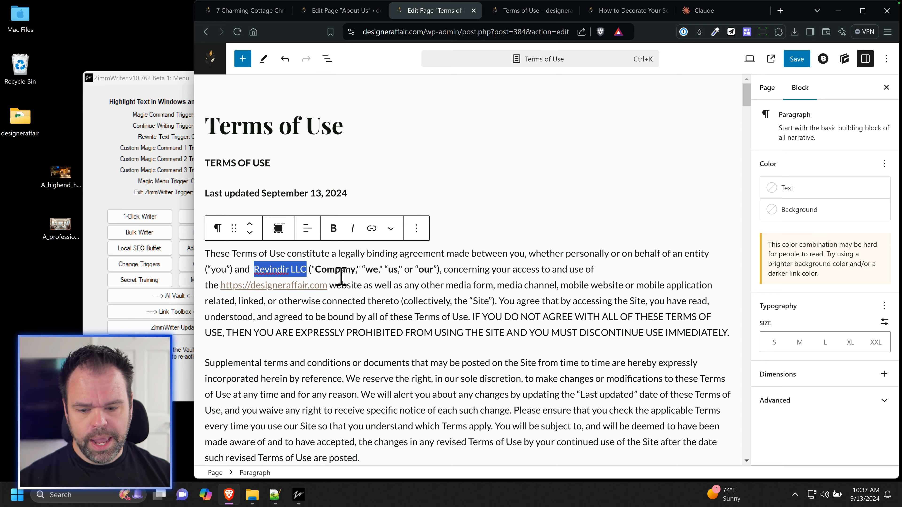
{"action": "left_click", "coordinate": [485, 272]}
{"action": "scroll", "coordinate": [516, 326], "scroll_direction": "down", "scroll_amount": 20}
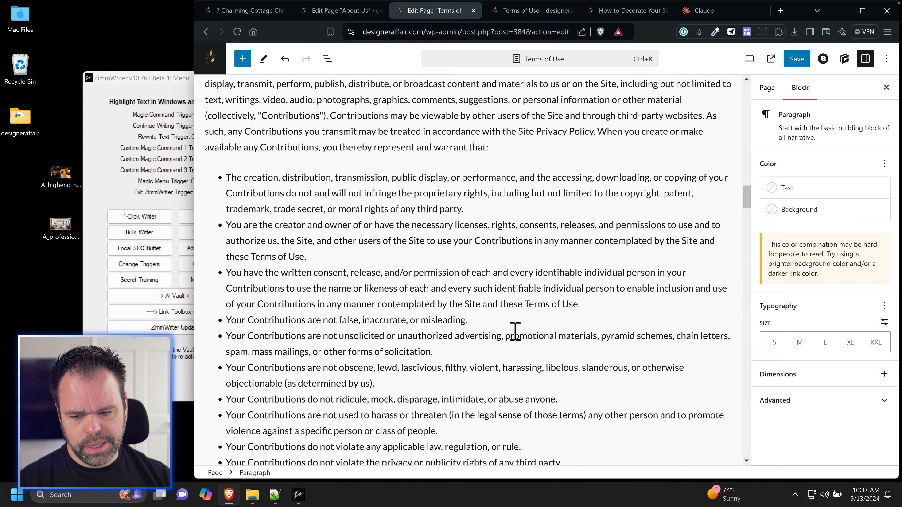
{"action": "scroll", "coordinate": [513, 338], "scroll_direction": "up", "scroll_amount": 20}
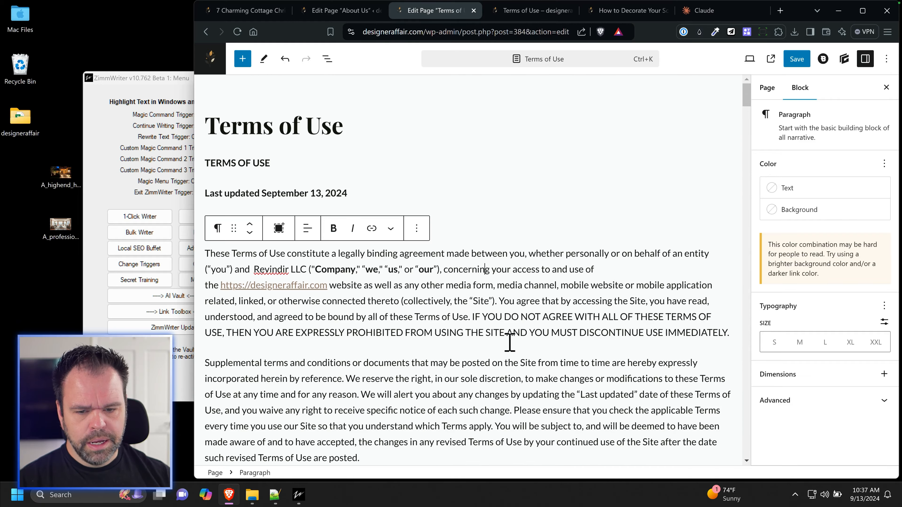
{"action": "left_click", "coordinate": [603, 242]}
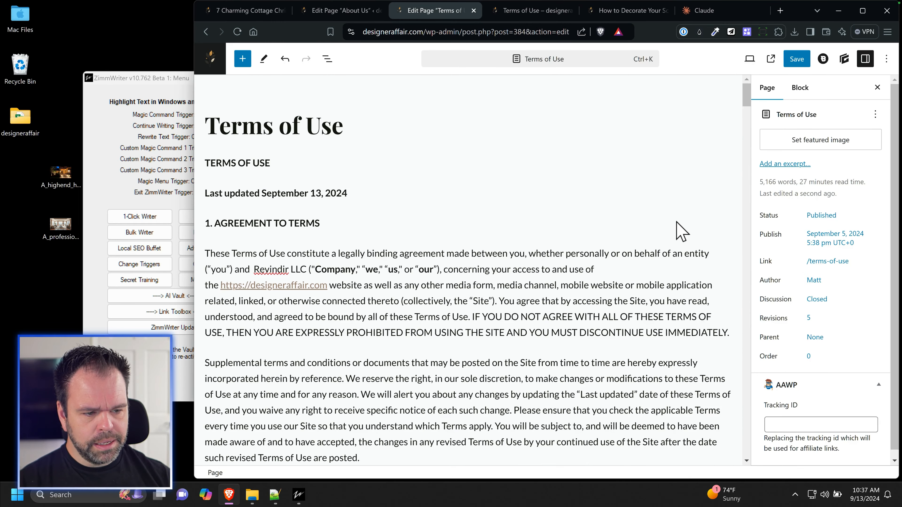
{"action": "left_click", "coordinate": [531, 10]}
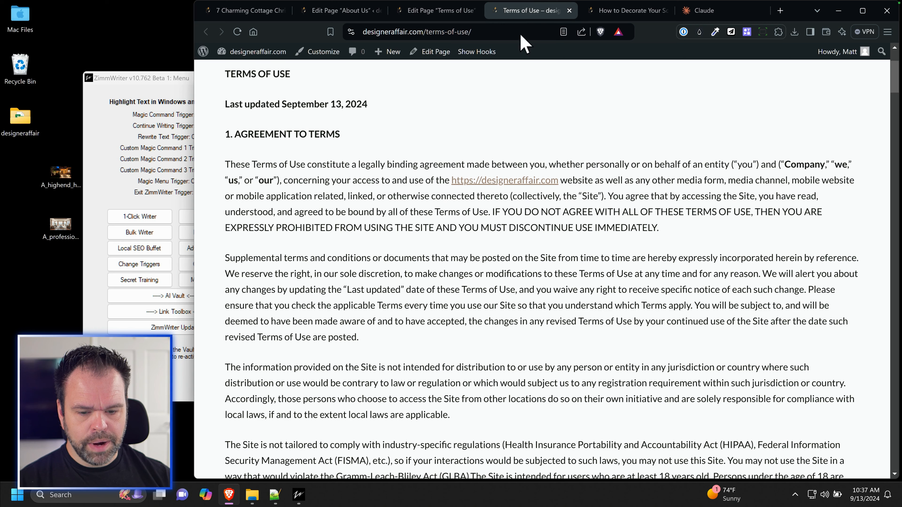
{"action": "key", "text": "F5"}
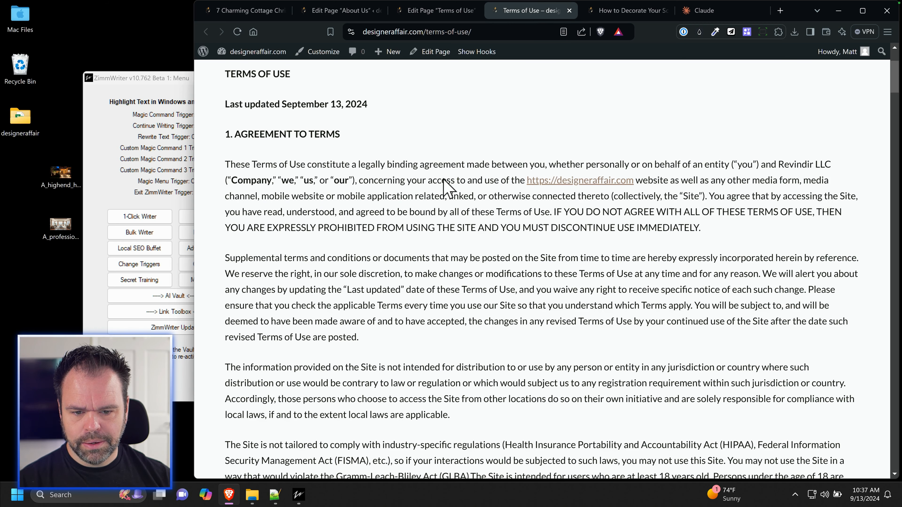
Step: Set the Terms of Use page structure to the narrow layout in the Blocksy page settings, save, and view the live page
{"action": "left_click", "coordinate": [456, 15]}
{"action": "left_click", "coordinate": [823, 67]}
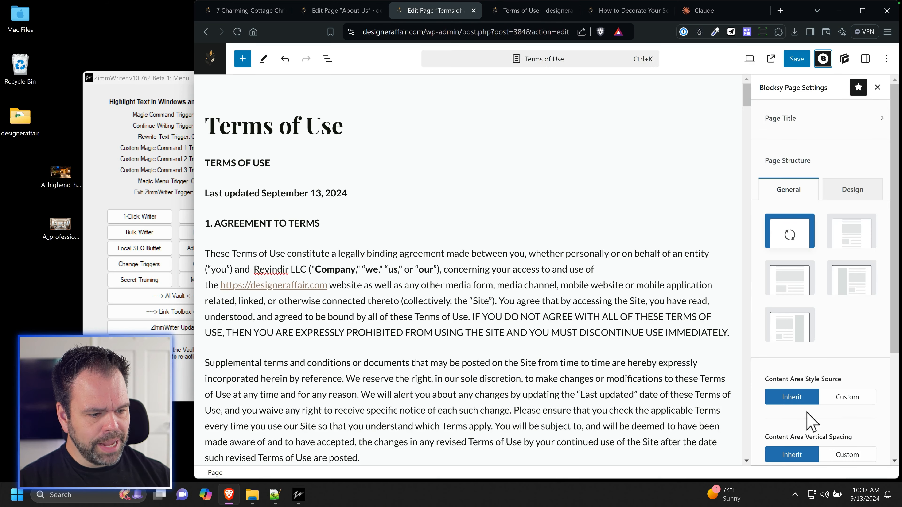
{"action": "left_click", "coordinate": [863, 243]}
{"action": "left_click", "coordinate": [796, 59]}
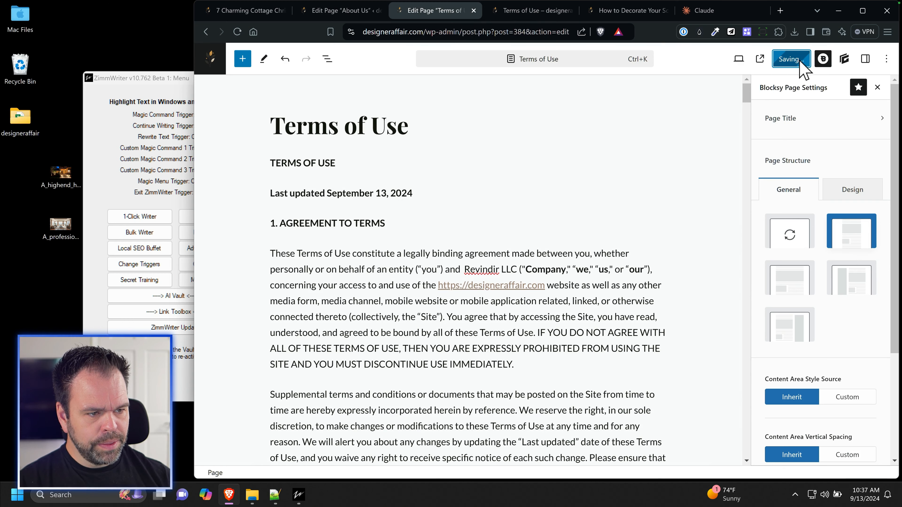
{"action": "left_click", "coordinate": [518, 14]}
Step: Leave the About Us editor, customize the site's Pages options to use the narrow page structure, and publish the change
{"action": "left_click", "coordinate": [355, 15]}
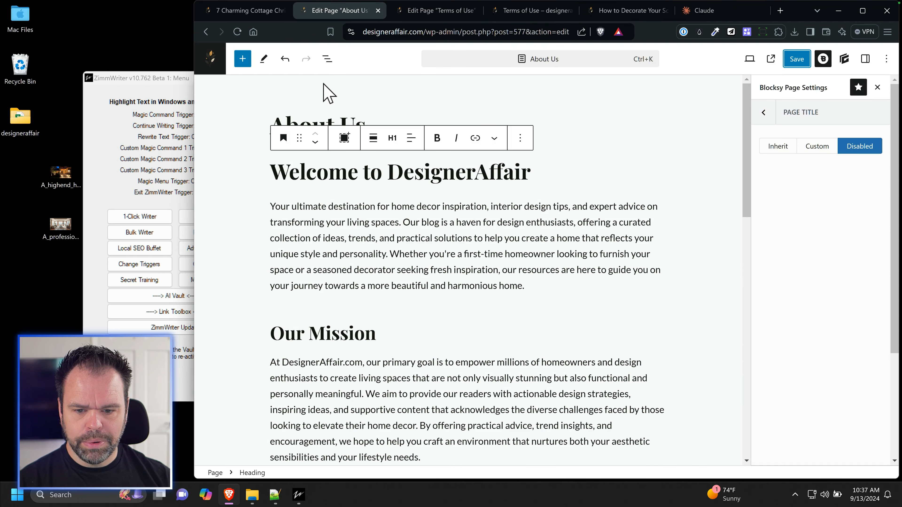
{"action": "left_click", "coordinate": [213, 66]}
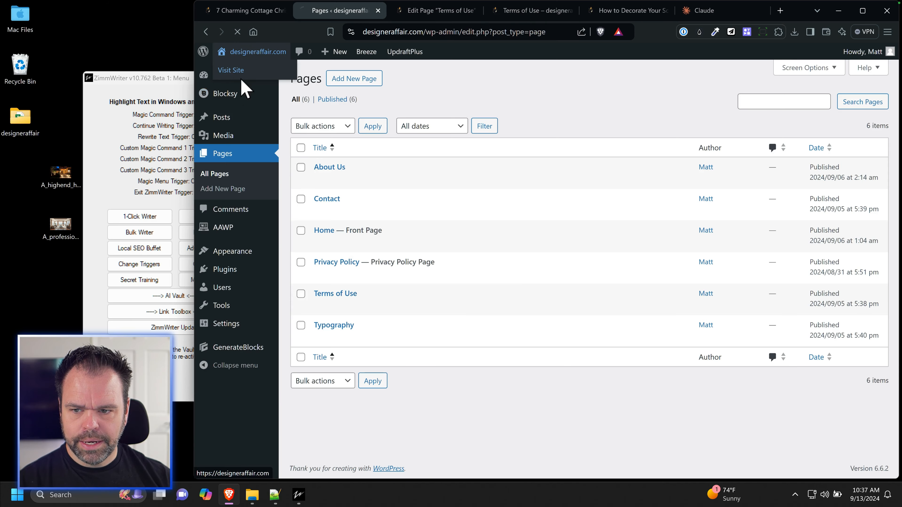
{"action": "left_click", "coordinate": [241, 80]}
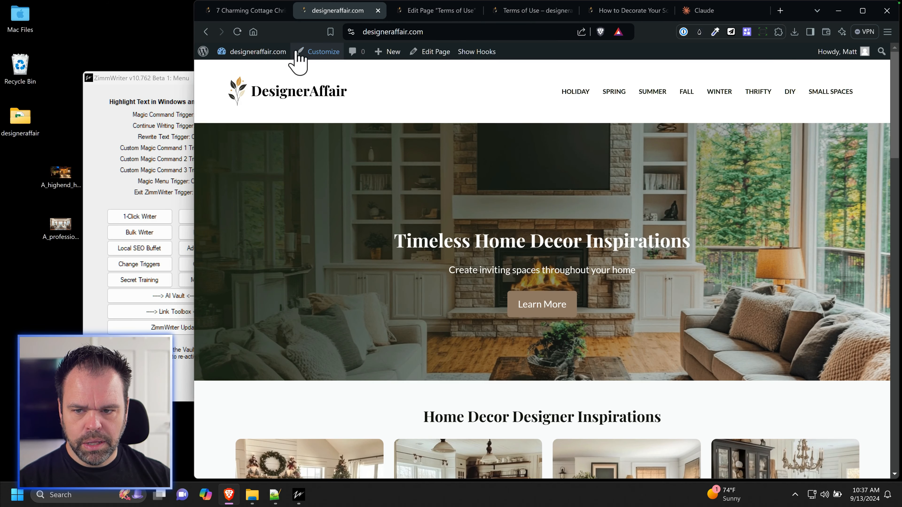
{"action": "left_click", "coordinate": [313, 53]}
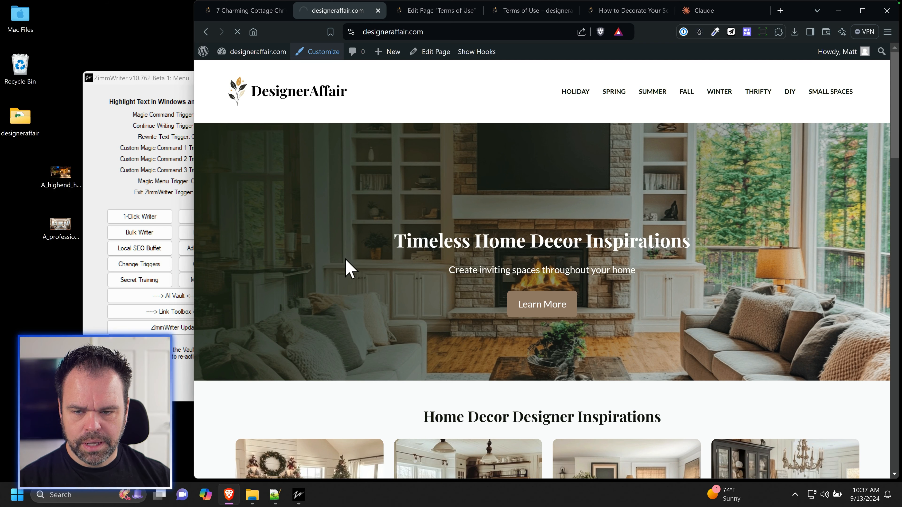
{"action": "scroll", "coordinate": [295, 338], "scroll_direction": "down", "scroll_amount": 3}
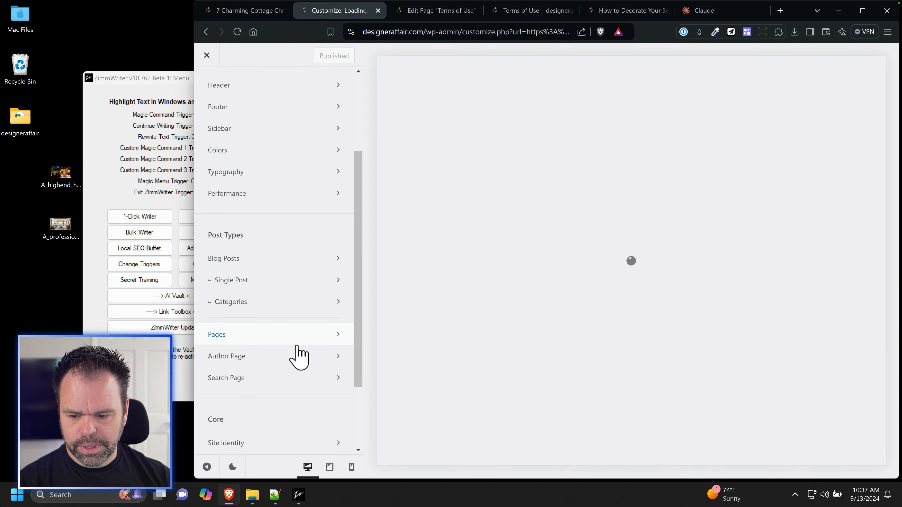
{"action": "left_click", "coordinate": [253, 339]}
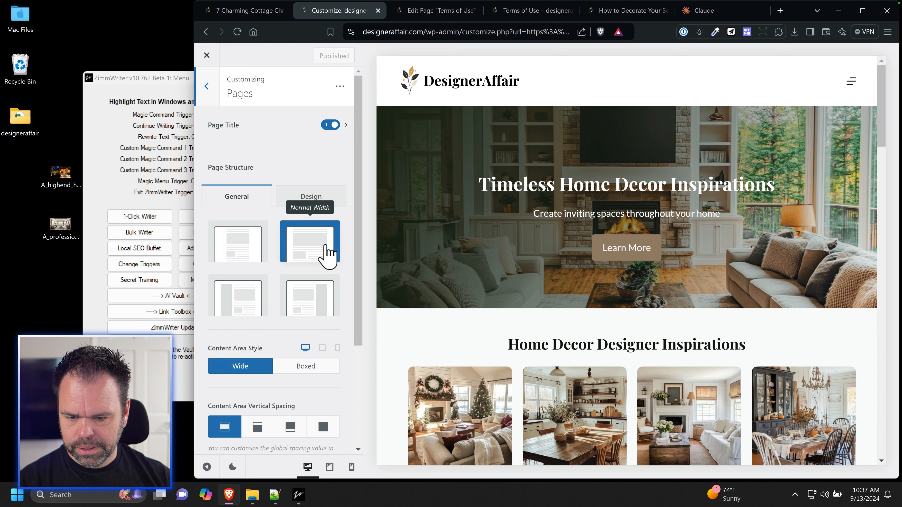
{"action": "left_click", "coordinate": [241, 245]}
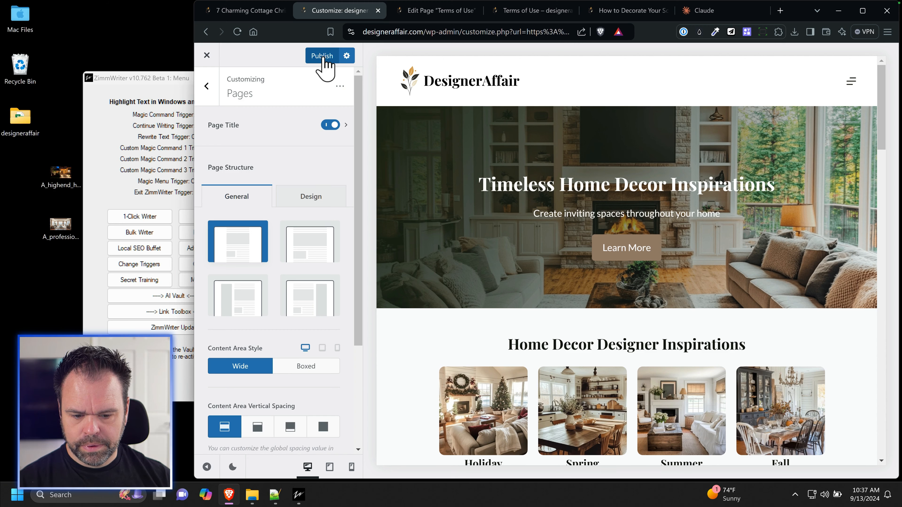
{"action": "left_click", "coordinate": [322, 55]}
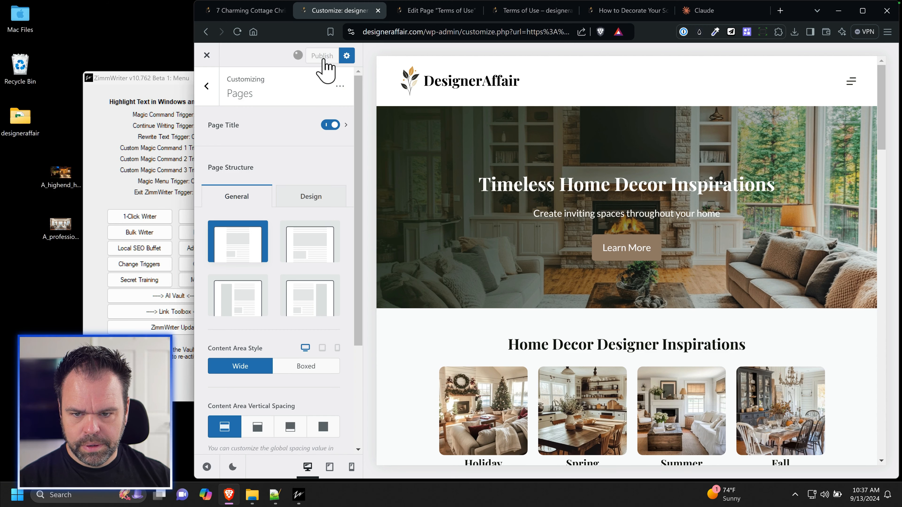
Step: Compare the Normal Width page structure with the narrow one in the homepage preview, ending on the narrow layout
{"action": "scroll", "coordinate": [604, 363], "scroll_direction": "down", "scroll_amount": 10}
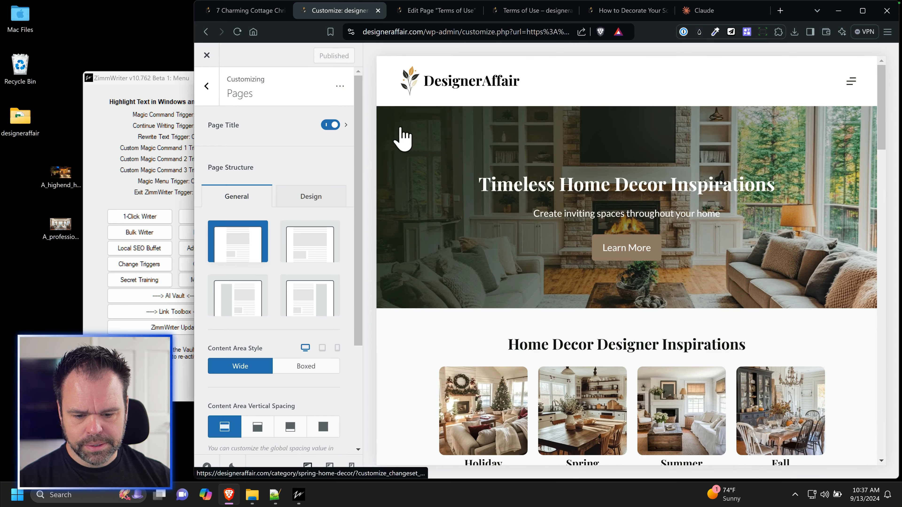
{"action": "scroll", "coordinate": [460, 287], "scroll_direction": "down", "scroll_amount": 8}
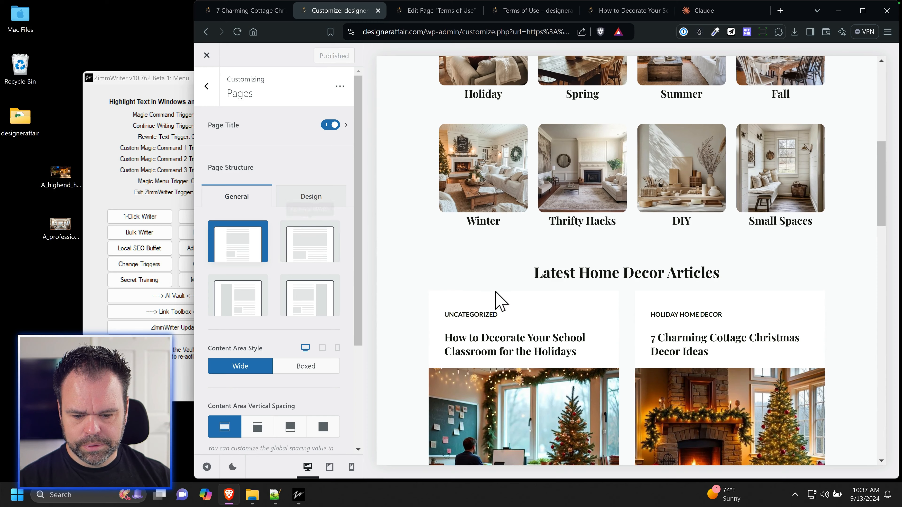
{"action": "left_click", "coordinate": [320, 254]}
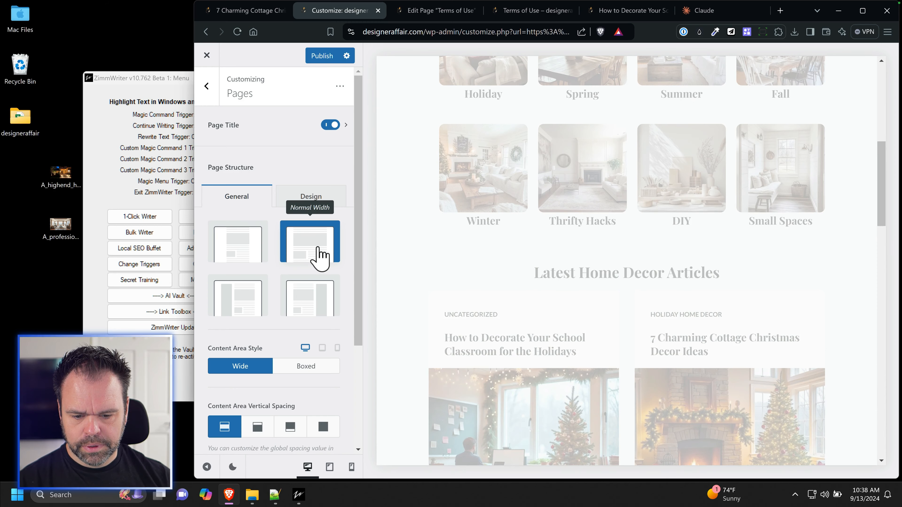
{"action": "left_click", "coordinate": [253, 263]}
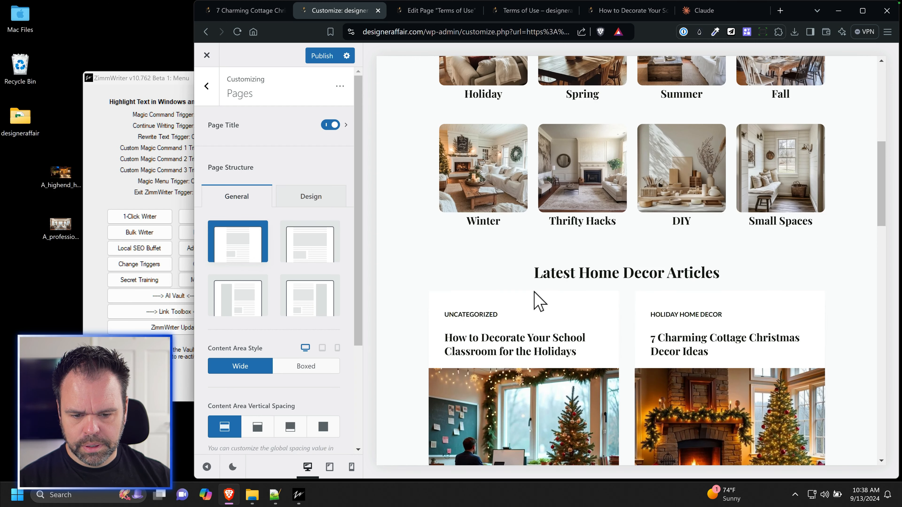
Step: Publish the narrow page structure, exit the customizer, and check how the live homepage looks with it
{"action": "scroll", "coordinate": [537, 301], "scroll_direction": "down", "scroll_amount": 5}
{"action": "left_click", "coordinate": [320, 57]}
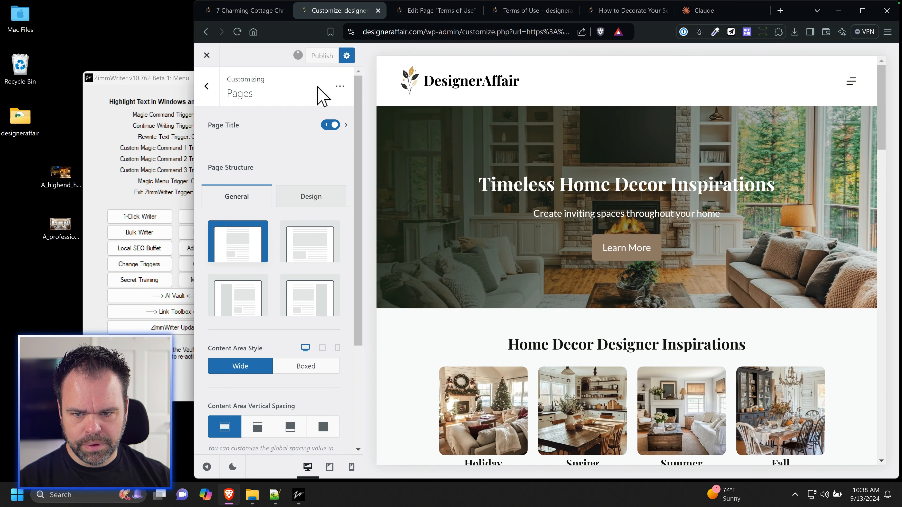
{"action": "left_click", "coordinate": [206, 55]}
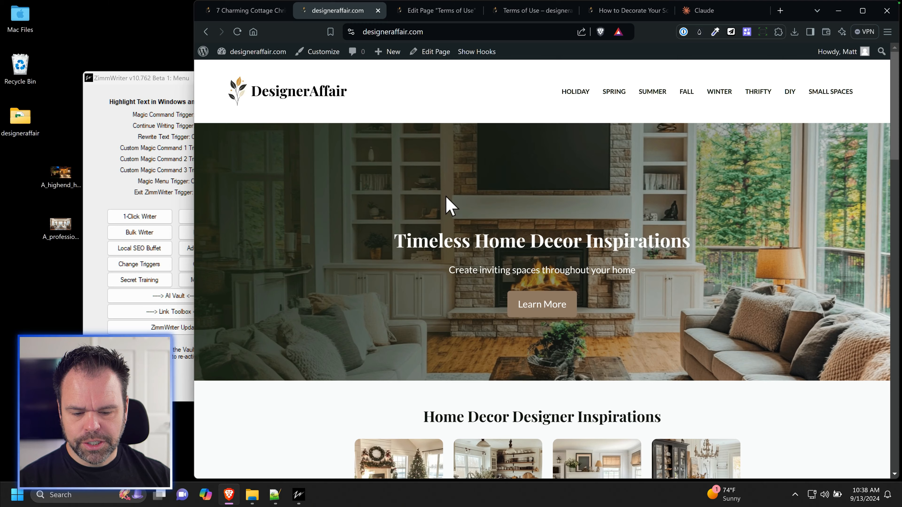
{"action": "scroll", "coordinate": [445, 209], "scroll_direction": "down", "scroll_amount": 8}
{"action": "scroll", "coordinate": [373, 223], "scroll_direction": "down", "scroll_amount": 5}
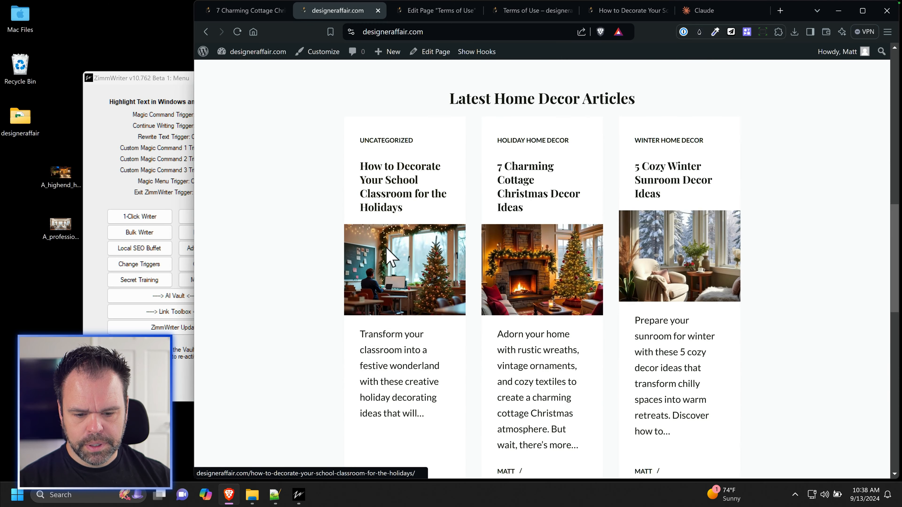
Step: Open the Home page in the editor, set its Blocksy page structure to Normal Width, and save the page
{"action": "middle_click", "coordinate": [427, 54]}
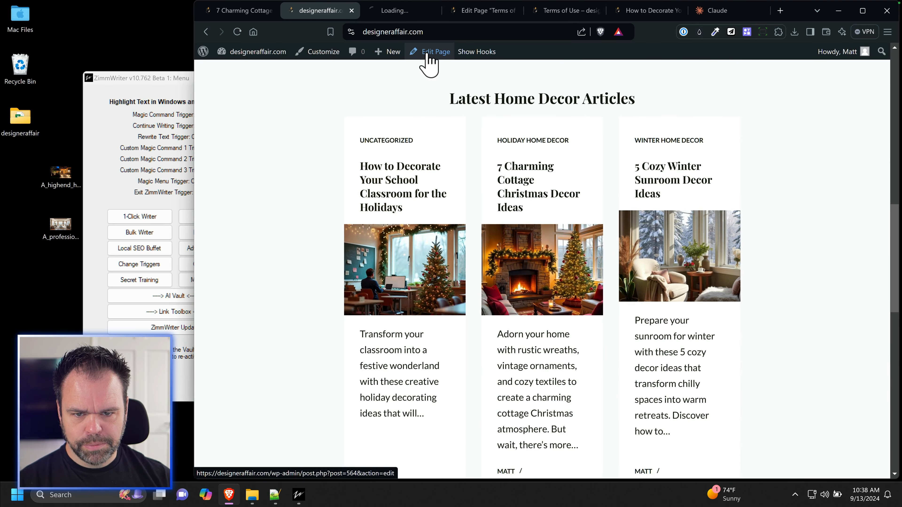
{"action": "left_click_drag", "start_coordinate": [405, 16], "coordinate": [324, 18]}
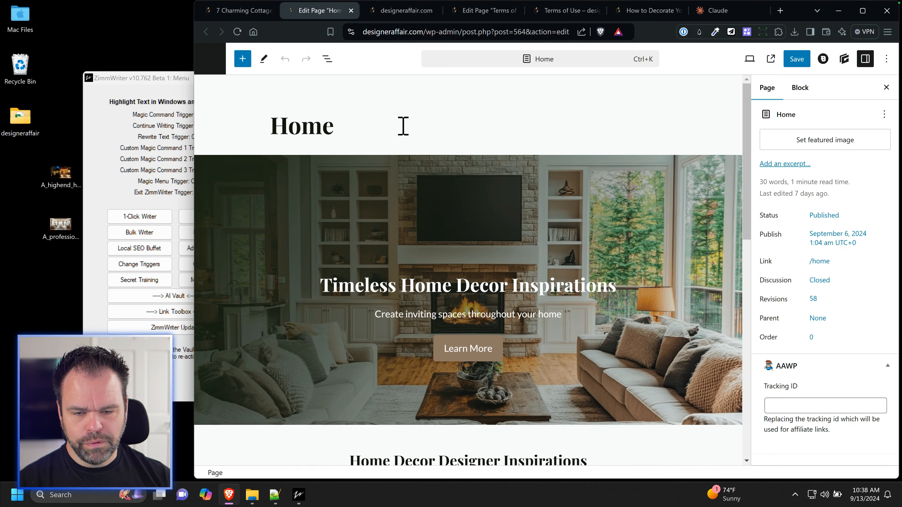
{"action": "scroll", "coordinate": [721, 256], "scroll_direction": "down", "scroll_amount": 3}
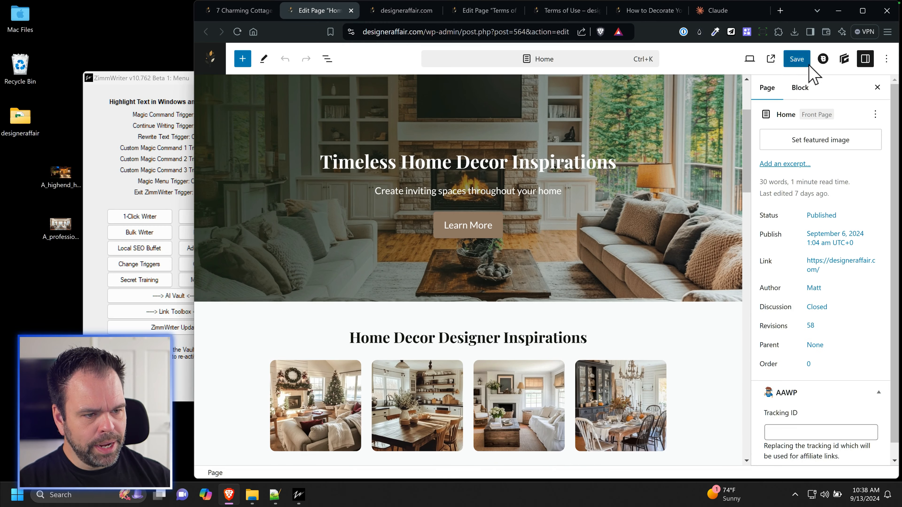
{"action": "left_click", "coordinate": [823, 58]}
{"action": "scroll", "coordinate": [866, 194], "scroll_direction": "down", "scroll_amount": 3}
{"action": "left_click", "coordinate": [786, 190]}
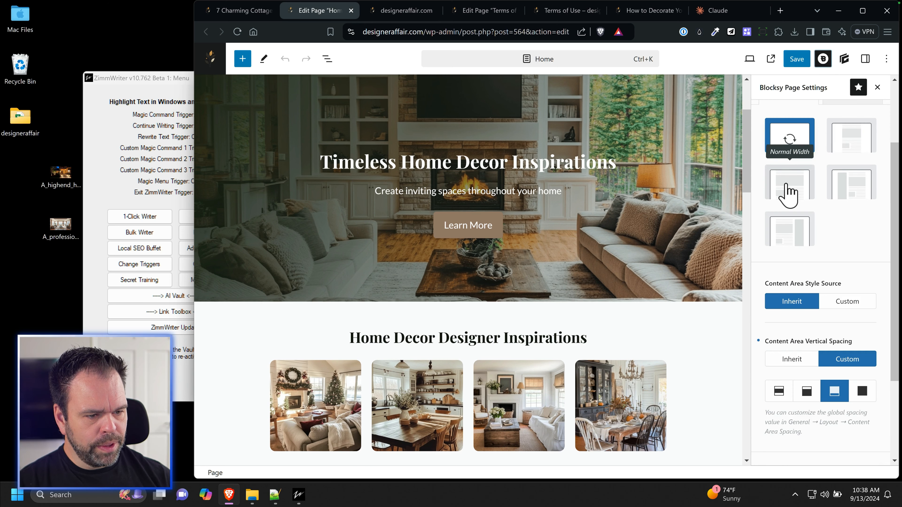
{"action": "left_click", "coordinate": [800, 59]}
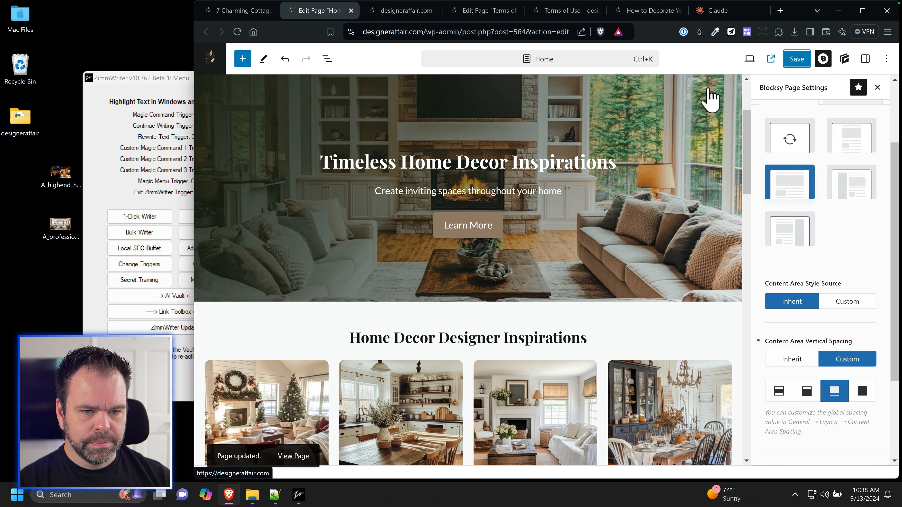
Step: View the live homepage to check its category images and latest articles, and close the duplicate homepage tab
{"action": "left_click", "coordinate": [293, 456]}
{"action": "scroll", "coordinate": [507, 241], "scroll_direction": "down", "scroll_amount": 10}
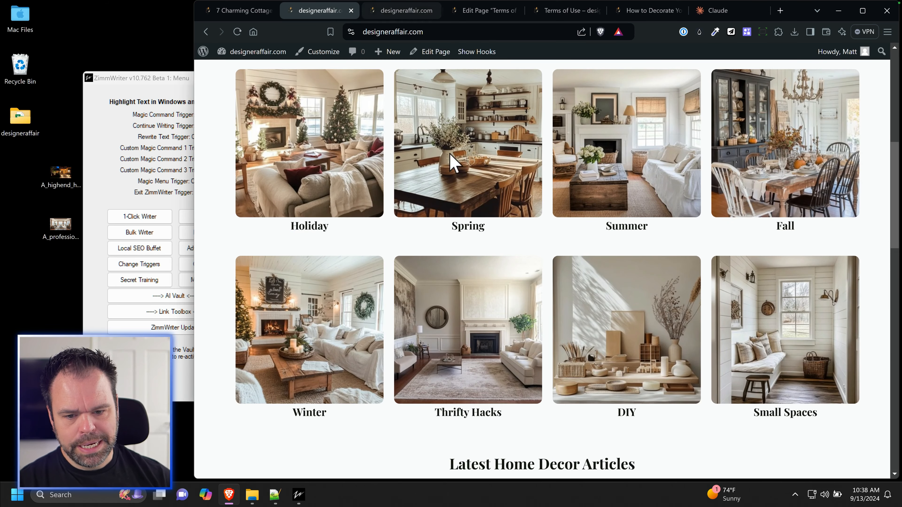
{"action": "scroll", "coordinate": [485, 253], "scroll_direction": "down", "scroll_amount": 7}
{"action": "scroll", "coordinate": [472, 302], "scroll_direction": "up", "scroll_amount": 12}
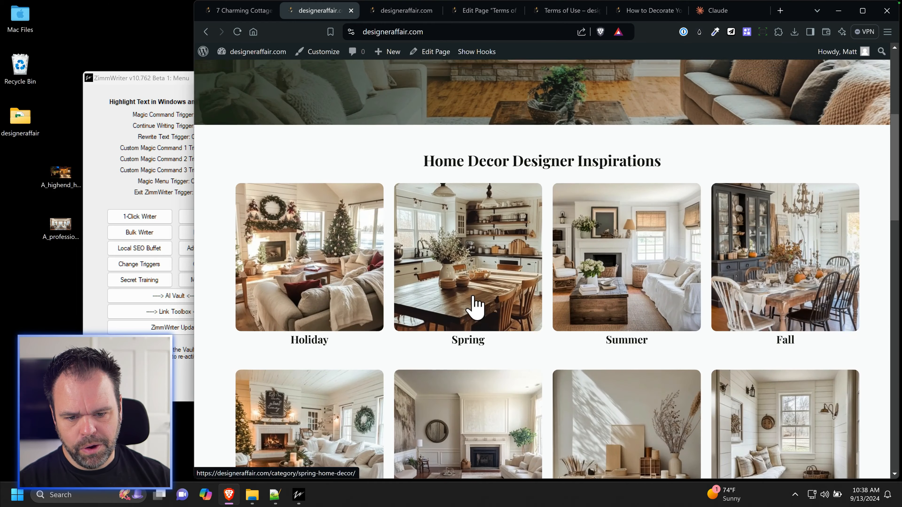
{"action": "left_click", "coordinate": [437, 15]}
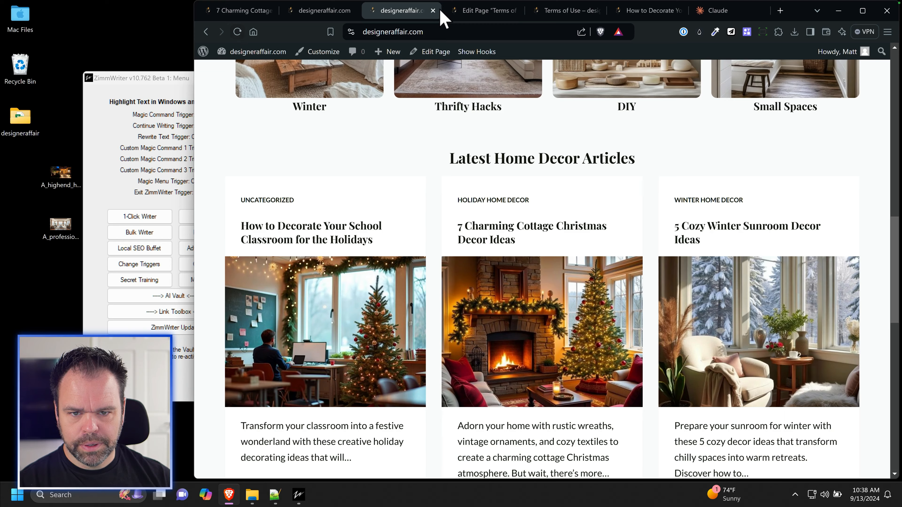
{"action": "left_click", "coordinate": [433, 11]}
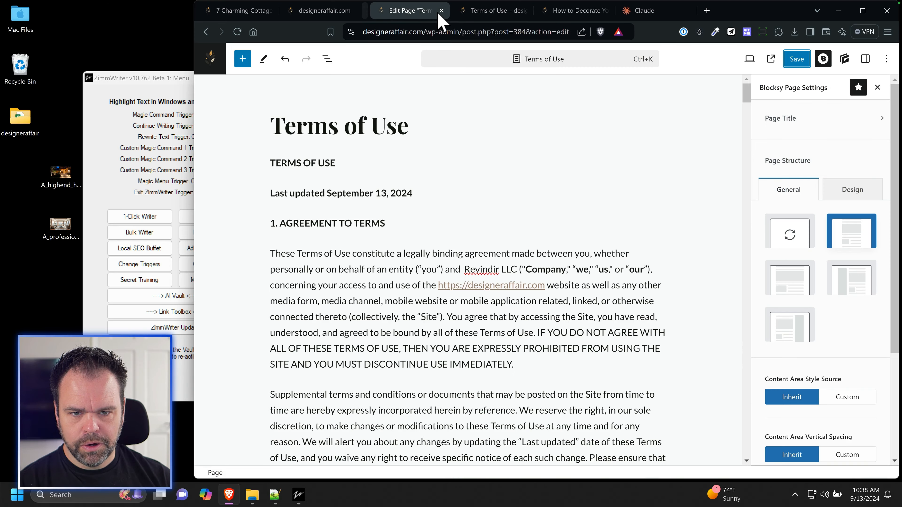
Step: Set the Terms of Use page structure to the inherited layout, save, and reload the live page to review it
{"action": "left_click", "coordinate": [798, 242]}
{"action": "left_click", "coordinate": [800, 60]}
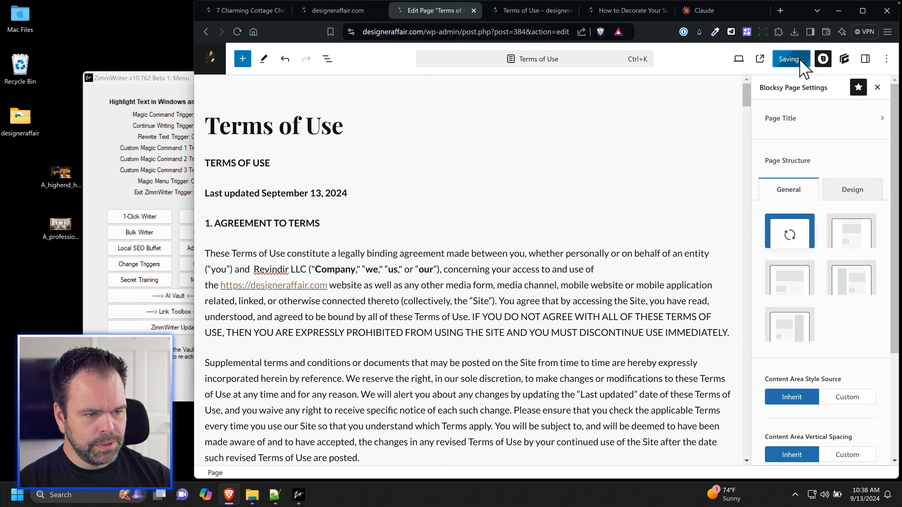
{"action": "left_click", "coordinate": [536, 11]}
{"action": "left_click", "coordinate": [439, 10]}
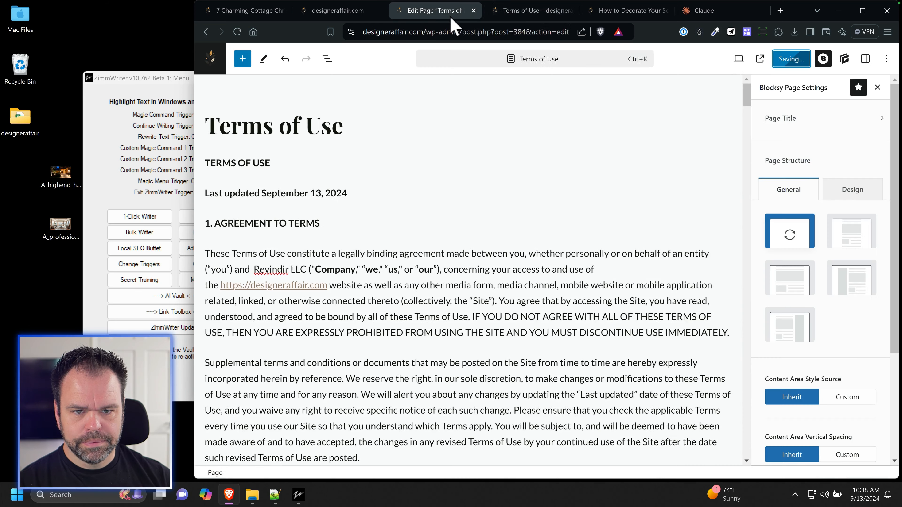
{"action": "left_click", "coordinate": [529, 10]}
{"action": "left_click", "coordinate": [237, 32]}
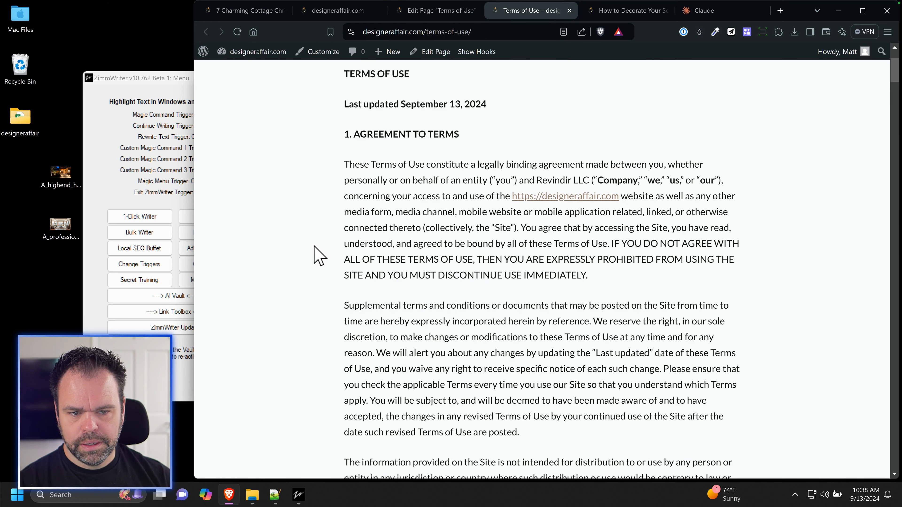
{"action": "scroll", "coordinate": [320, 281], "scroll_direction": "down", "scroll_amount": 8}
{"action": "scroll", "coordinate": [329, 293], "scroll_direction": "down", "scroll_amount": 7}
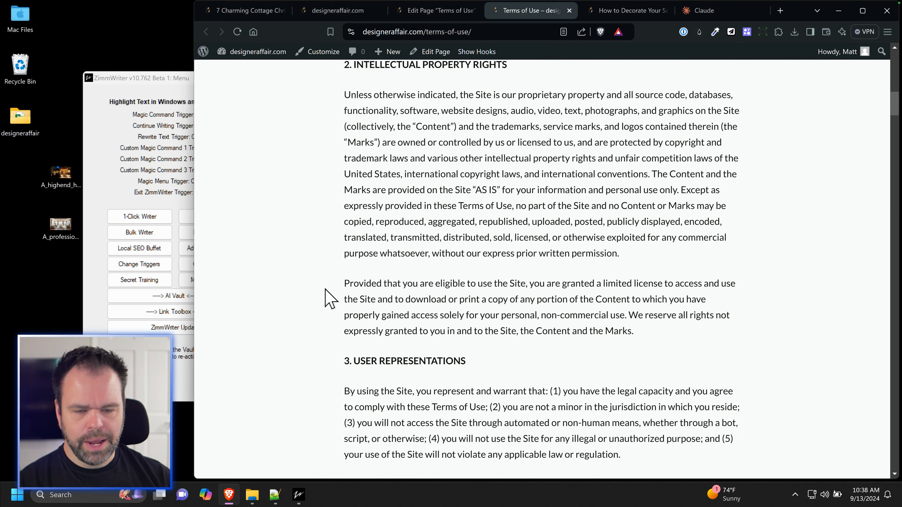
Step: Disable the page title of the Terms of Use page in its Blocksy settings, save, and reload the live page
{"action": "left_click", "coordinate": [431, 14]}
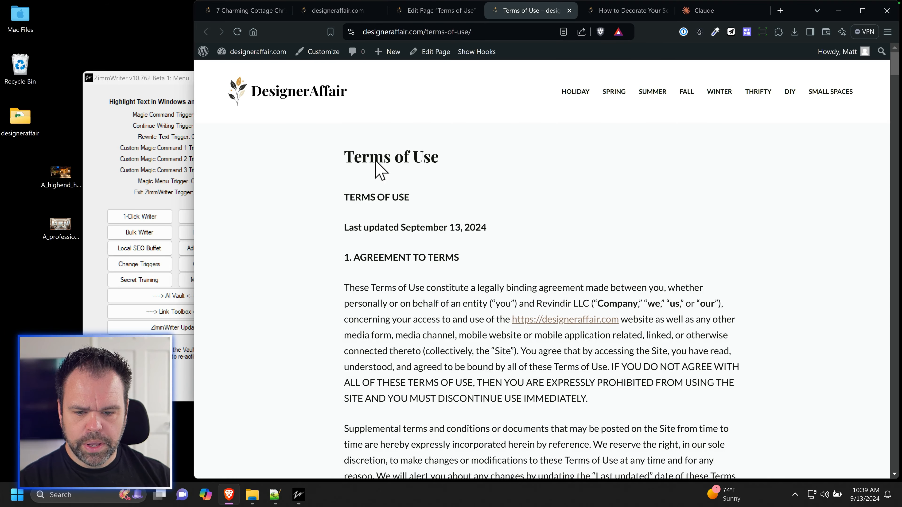
{"action": "left_click", "coordinate": [437, 11]}
{"action": "left_click", "coordinate": [818, 119]}
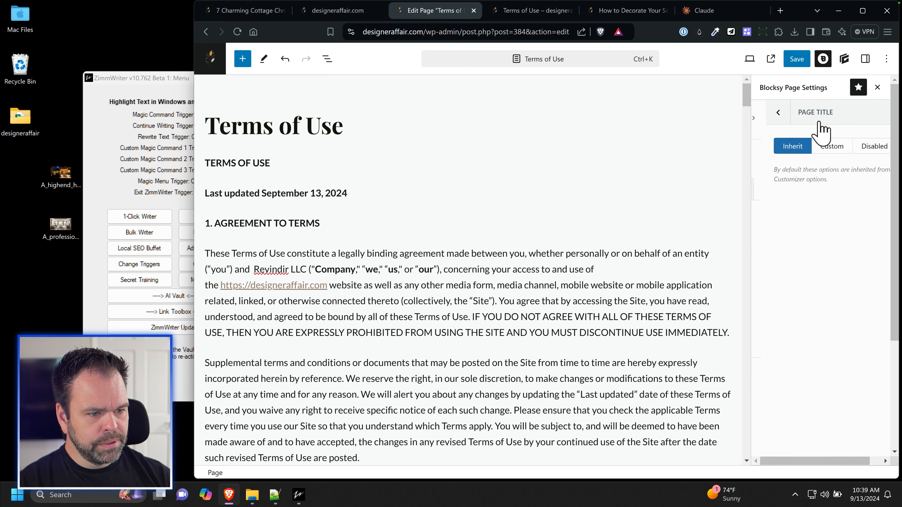
{"action": "left_click", "coordinate": [866, 148]}
{"action": "left_click", "coordinate": [801, 64]}
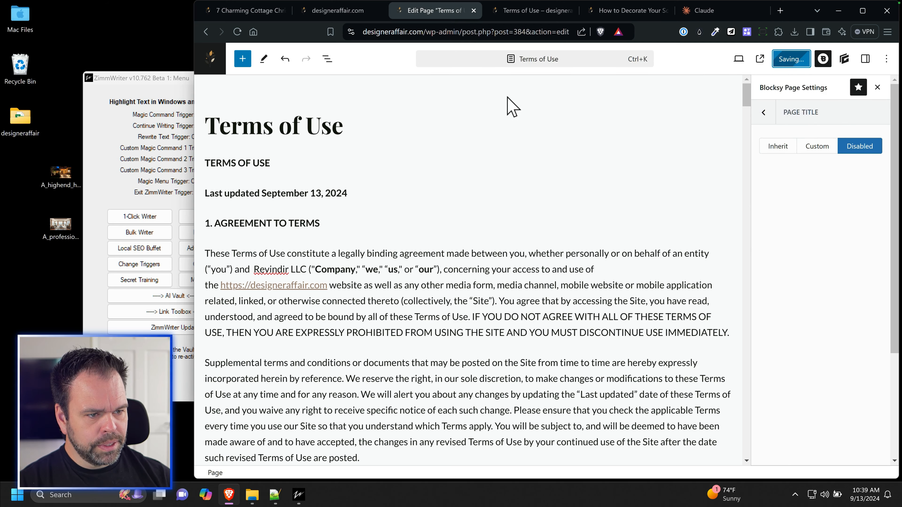
{"action": "left_click", "coordinate": [497, 13]}
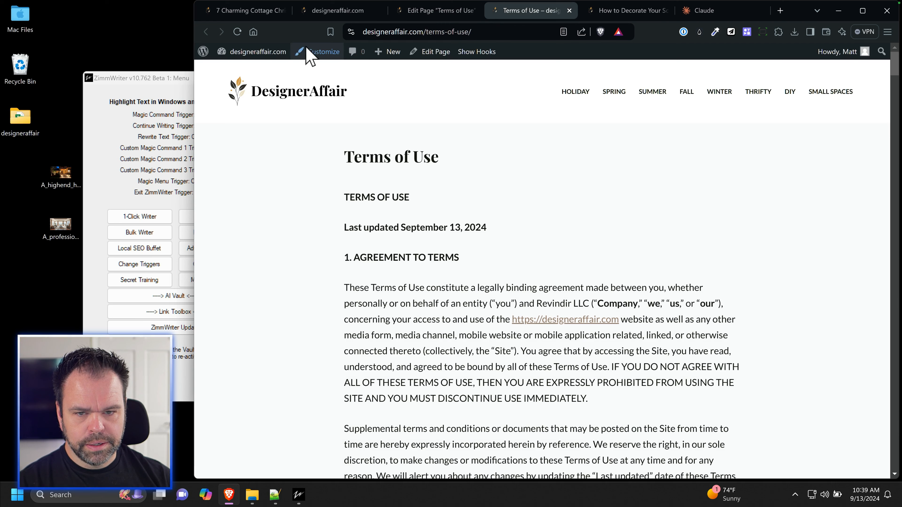
{"action": "left_click", "coordinate": [237, 32]}
Step: Copy the Terms of Use page address and open the footer's Copyright element in the site customizer
{"action": "left_click", "coordinate": [516, 34]}
{"action": "key", "text": "ctrl+c"}
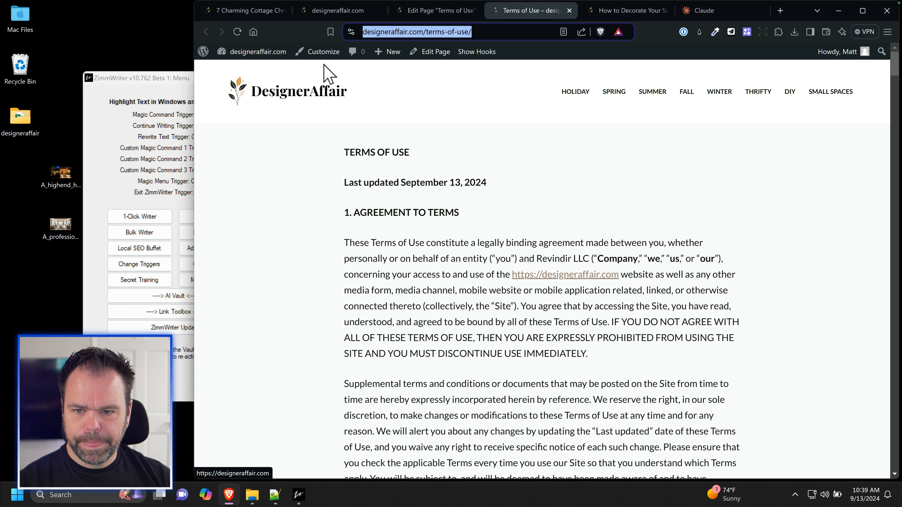
{"action": "left_click", "coordinate": [321, 52]}
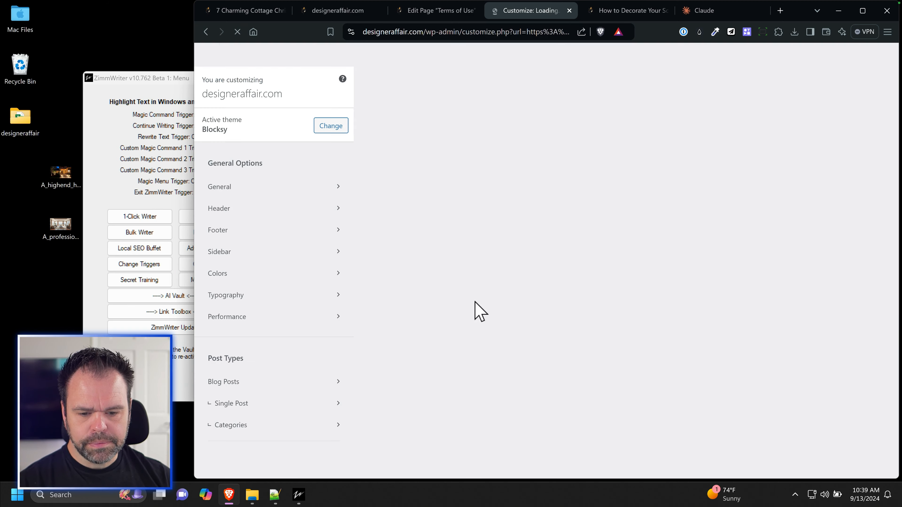
{"action": "scroll", "coordinate": [616, 407], "scroll_direction": "down", "scroll_amount": 20}
{"action": "scroll", "coordinate": [617, 407], "scroll_direction": "down", "scroll_amount": 20}
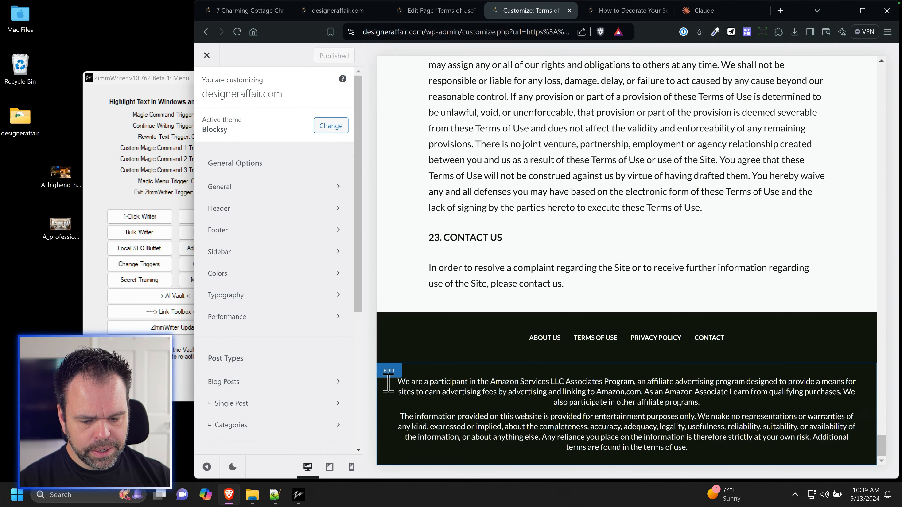
{"action": "left_click", "coordinate": [389, 371]}
{"action": "scroll", "coordinate": [327, 389], "scroll_direction": "down", "scroll_amount": 1}
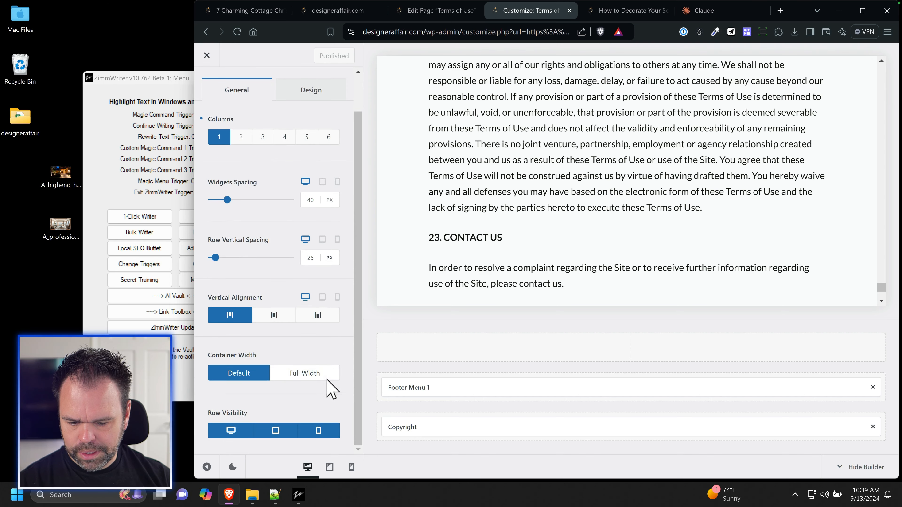
{"action": "left_click", "coordinate": [423, 428]}
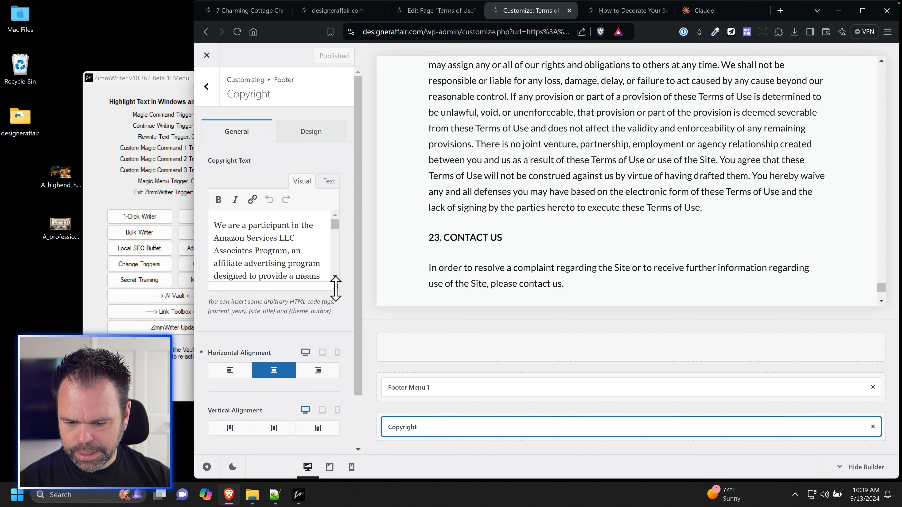
{"action": "left_click_drag", "start_coordinate": [335, 288], "coordinate": [335, 384]}
{"action": "scroll", "coordinate": [322, 350], "scroll_direction": "down", "scroll_amount": 5}
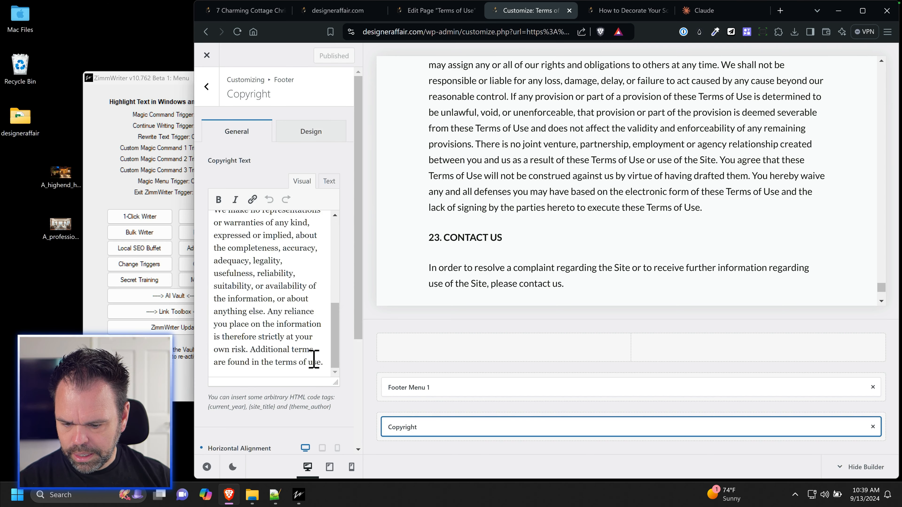
{"action": "left_click_drag", "start_coordinate": [284, 363], "coordinate": [316, 363]}
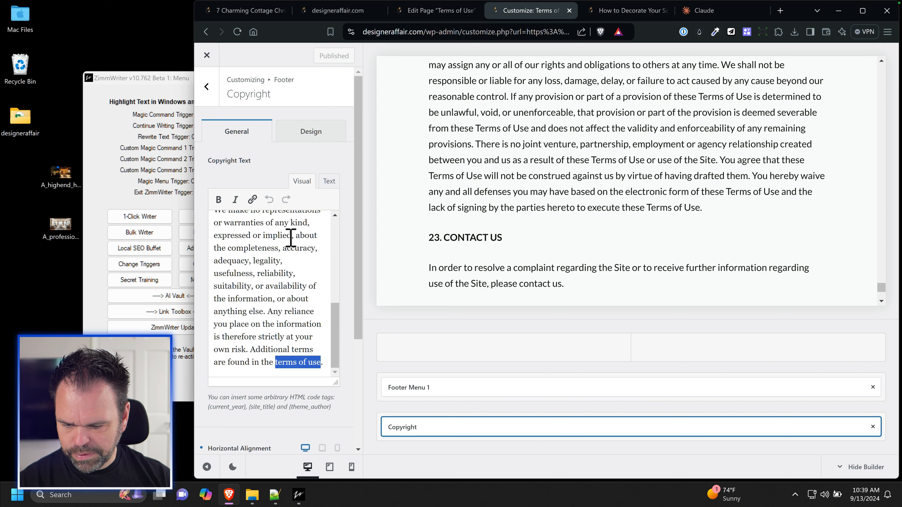
{"action": "left_click", "coordinate": [252, 200]}
{"action": "key", "text": "ctrl+v"}
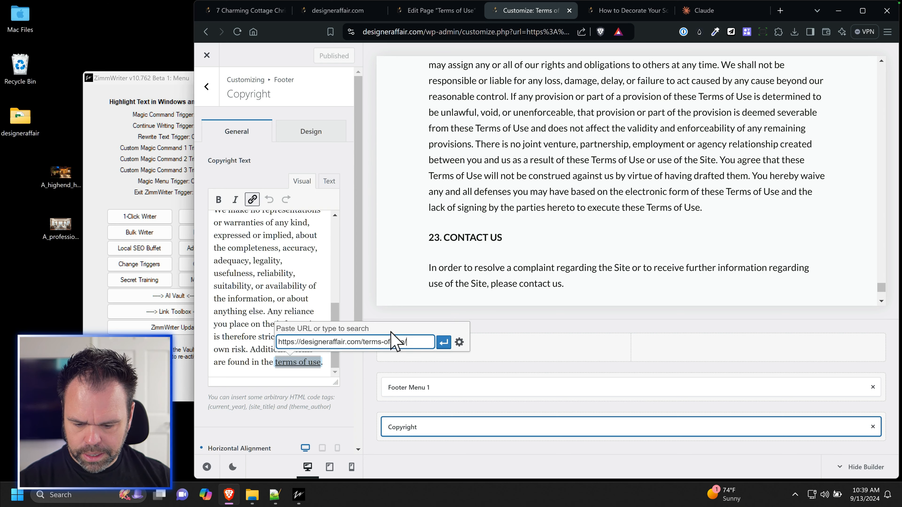
{"action": "left_click", "coordinate": [444, 343]}
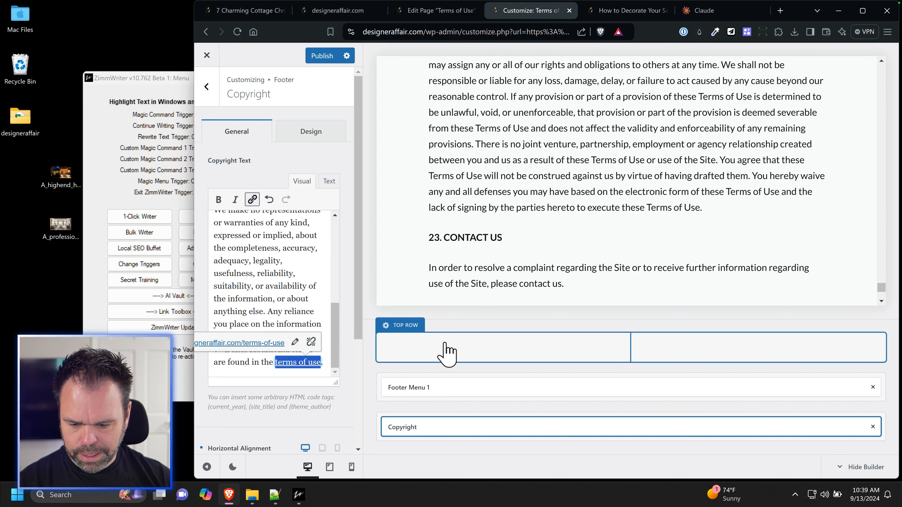
{"action": "left_click", "coordinate": [322, 55]}
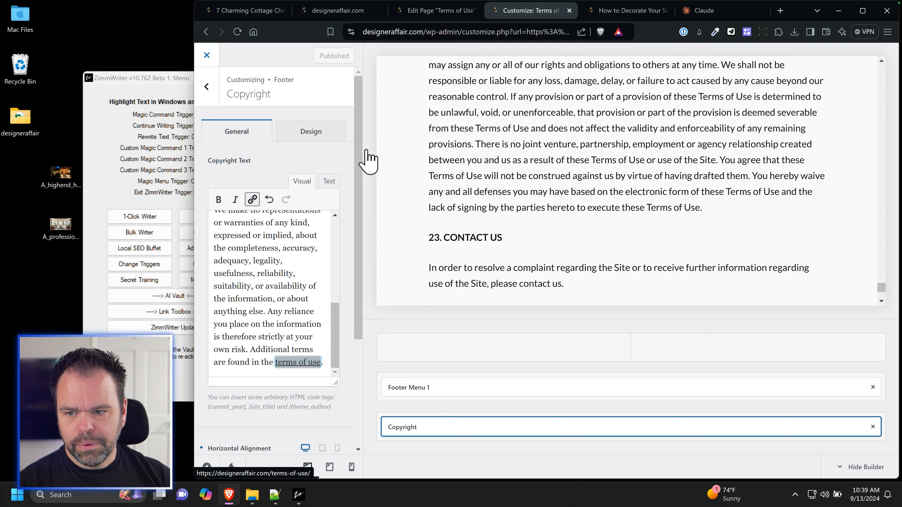
Step: Check the footer's terms of use links on the live page, close that tab, and return to the homepage
{"action": "scroll", "coordinate": [518, 375], "scroll_direction": "down", "scroll_amount": 20}
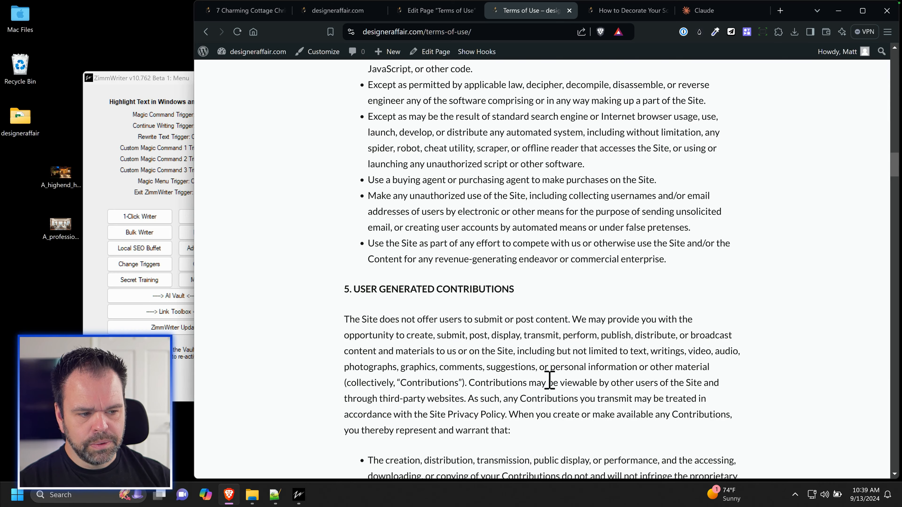
{"action": "scroll", "coordinate": [550, 388], "scroll_direction": "down", "scroll_amount": 15}
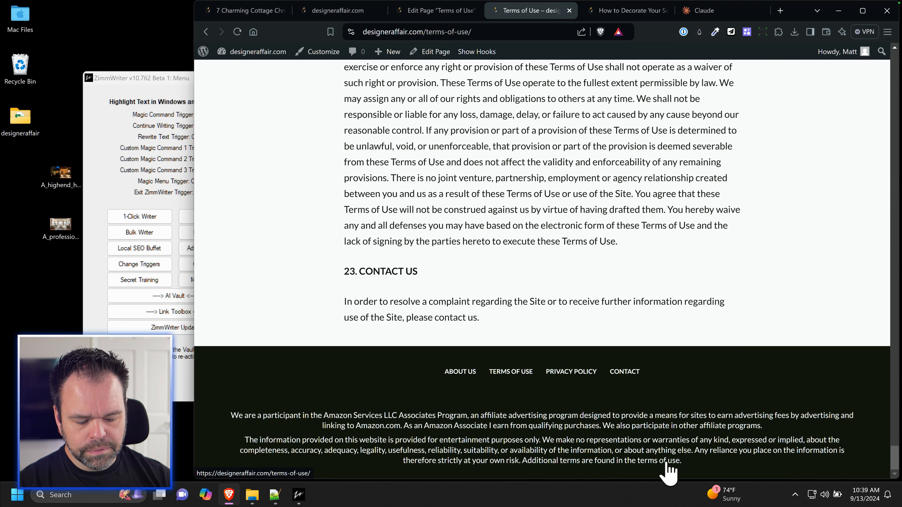
{"action": "left_click", "coordinate": [510, 371]}
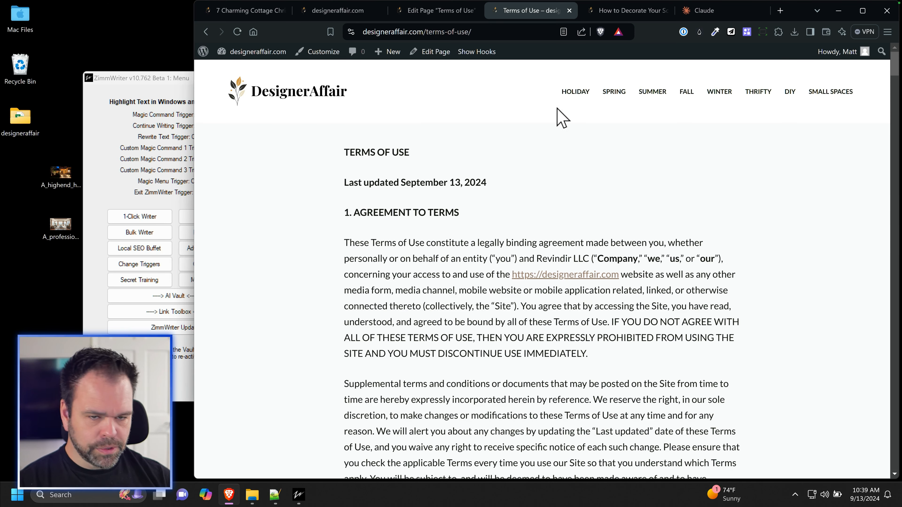
{"action": "left_click", "coordinate": [569, 10]}
{"action": "left_click", "coordinate": [452, 10]}
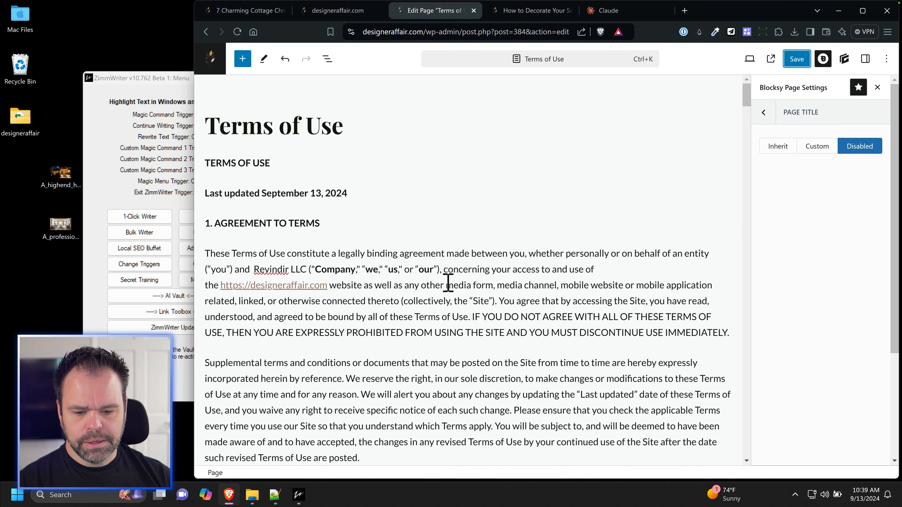
{"action": "left_click", "coordinate": [380, 10]}
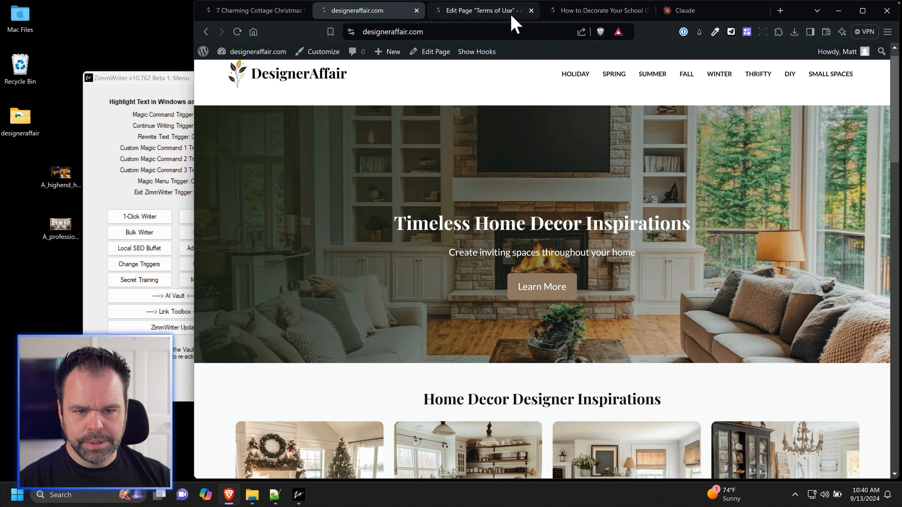
Step: Close the Terms of Use editor tab and remove the "Suggested text:" label under "Who we are" in the Privacy Policy editor
{"action": "left_click", "coordinate": [532, 10]}
{"action": "scroll", "coordinate": [453, 420], "scroll_direction": "down", "scroll_amount": 10}
{"action": "scroll", "coordinate": [453, 419], "scroll_direction": "down", "scroll_amount": 15}
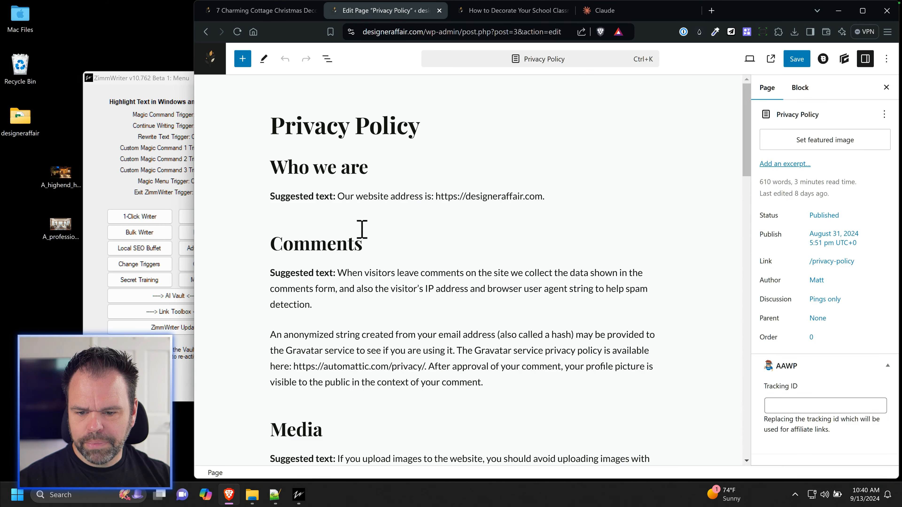
{"action": "left_click_drag", "start_coordinate": [337, 195], "coordinate": [268, 194]}
{"action": "key", "text": "BackSpace"}
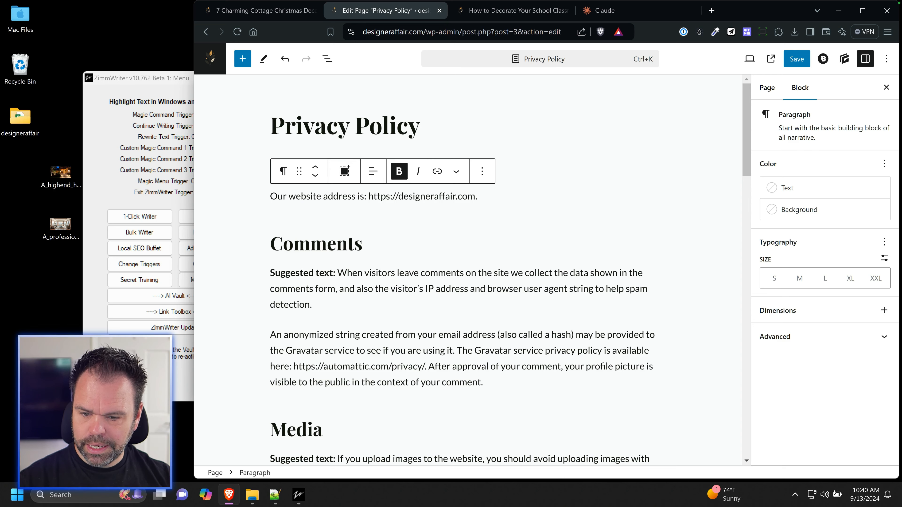
Step: Delete all Privacy Policy content from the Comments heading through the end of the page
{"action": "left_click", "coordinate": [427, 384]}
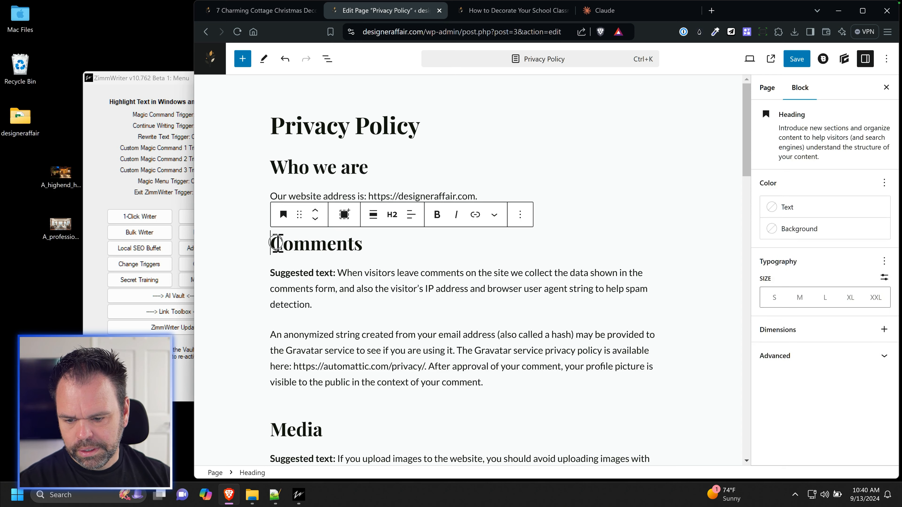
{"action": "left_click_drag", "start_coordinate": [276, 243], "coordinate": [401, 402]}
{"action": "scroll", "coordinate": [390, 394], "scroll_direction": "down", "scroll_amount": 15}
{"action": "scroll", "coordinate": [390, 391], "scroll_direction": "down", "scroll_amount": 6}
{"action": "left_click", "coordinate": [394, 264], "text": "shift"}
{"action": "key", "text": "Delete"}
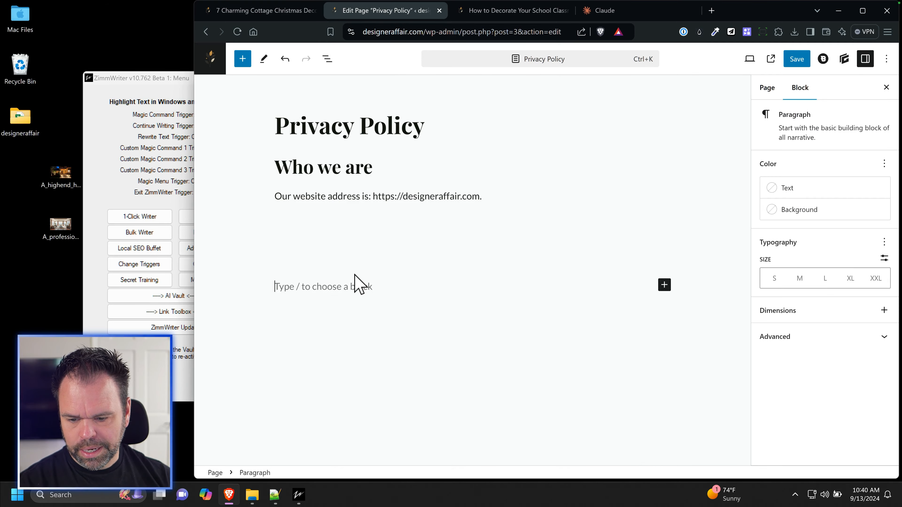
Step: Review the revised comments, cookies and embedded content sections and save the Privacy Policy page
{"action": "scroll", "coordinate": [370, 226], "scroll_direction": "up", "scroll_amount": 8}
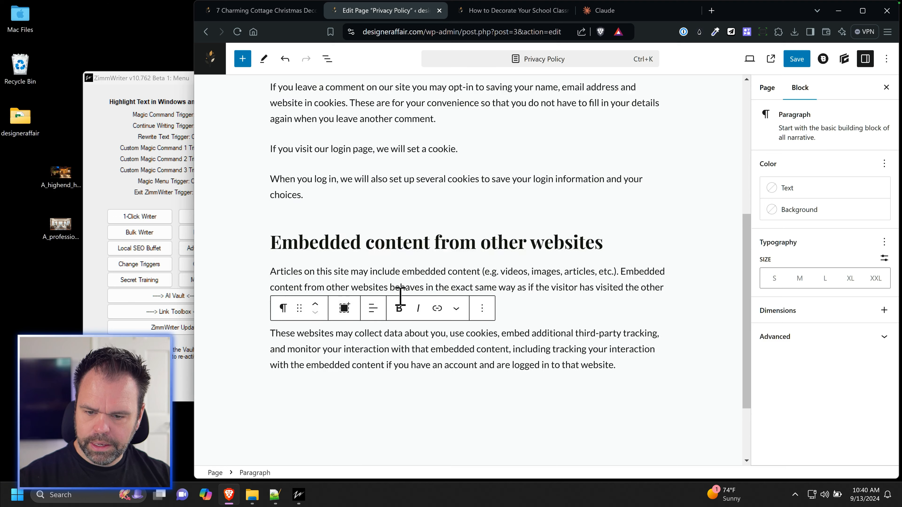
{"action": "scroll", "coordinate": [419, 314], "scroll_direction": "down", "scroll_amount": 3}
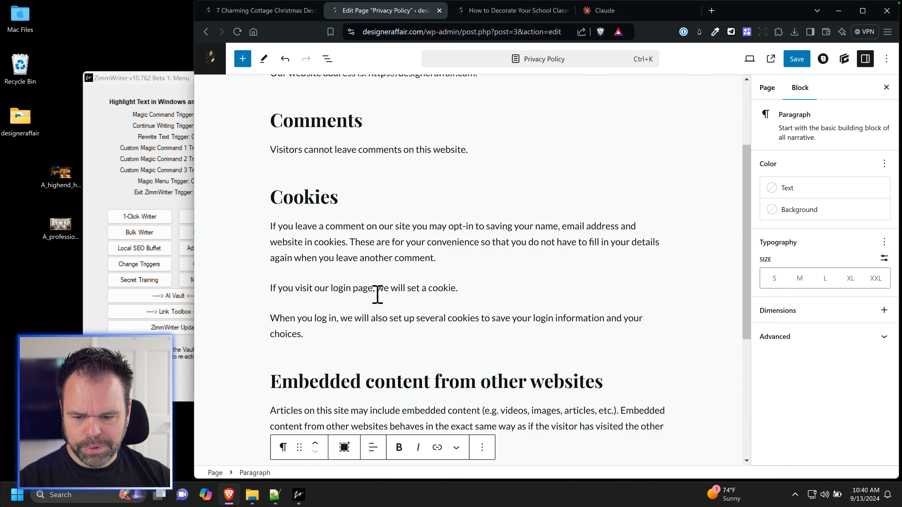
{"action": "scroll", "coordinate": [378, 294], "scroll_direction": "down", "scroll_amount": 3}
{"action": "left_click", "coordinate": [381, 258]}
{"action": "scroll", "coordinate": [514, 311], "scroll_direction": "up", "scroll_amount": 6}
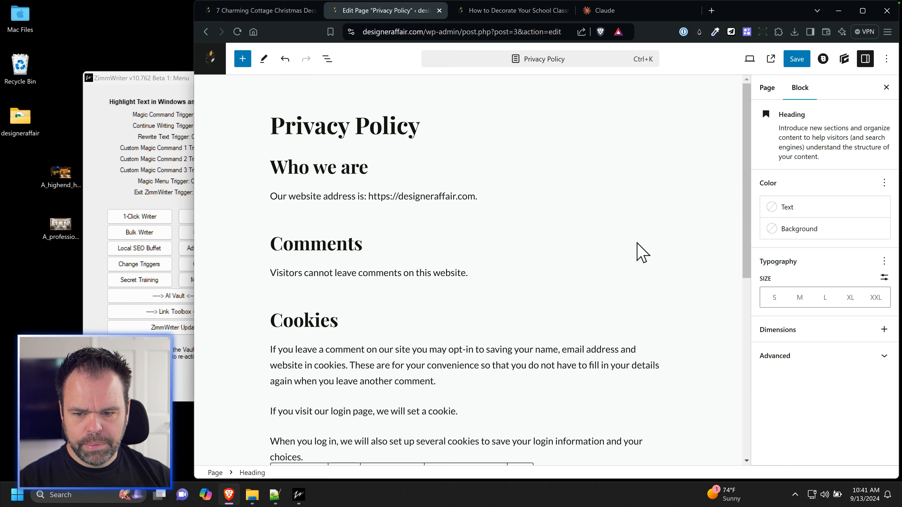
{"action": "left_click", "coordinate": [795, 59]}
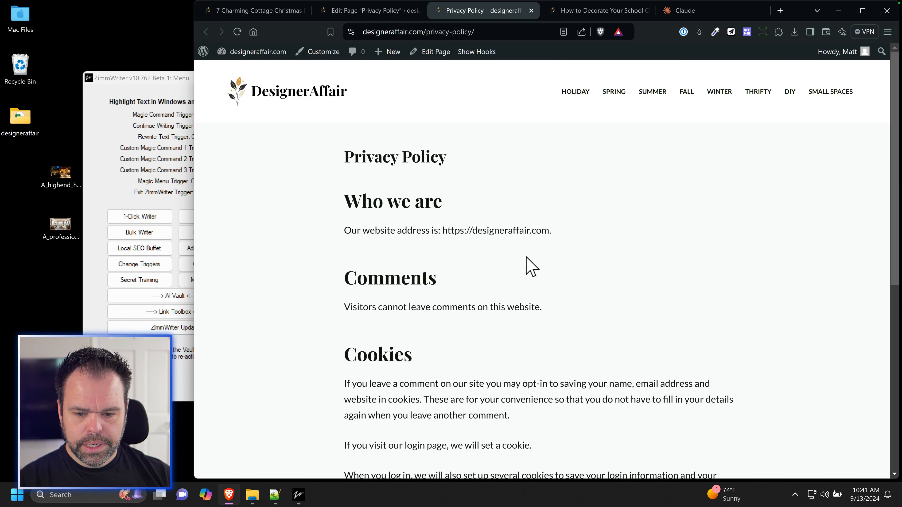
Step: Examine the live Privacy Policy page, then look over the homepage from the footer links up to the hero section
{"action": "scroll", "coordinate": [528, 268], "scroll_direction": "down", "scroll_amount": 2}
{"action": "scroll", "coordinate": [526, 279], "scroll_direction": "up", "scroll_amount": 2}
{"action": "scroll", "coordinate": [533, 302], "scroll_direction": "down", "scroll_amount": 10}
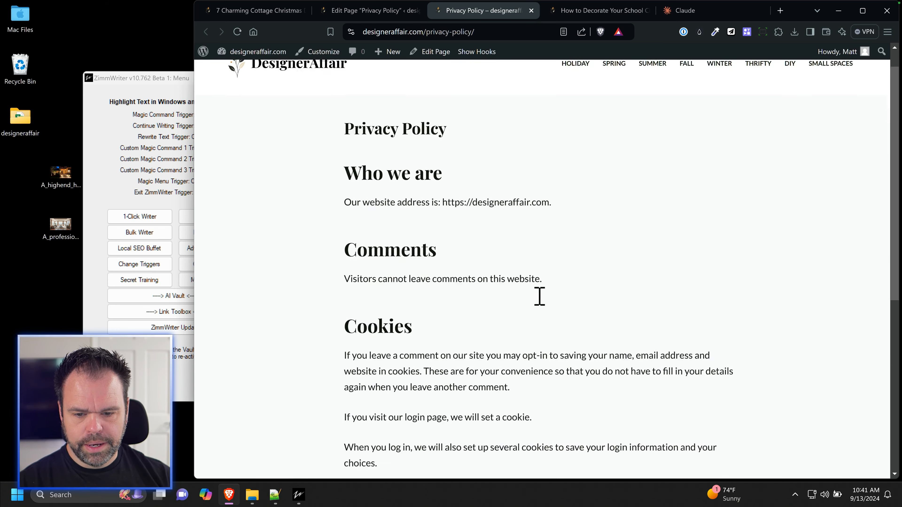
{"action": "scroll", "coordinate": [542, 295], "scroll_direction": "up", "scroll_amount": 10}
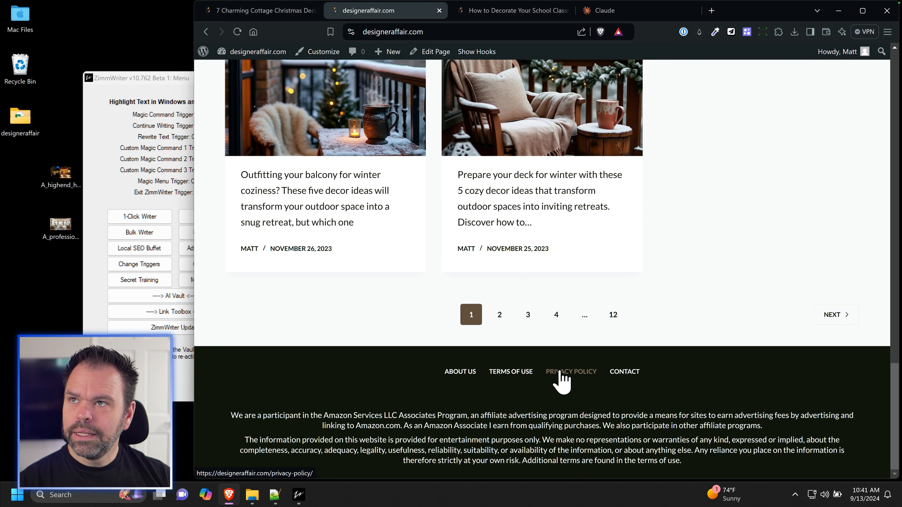
{"action": "scroll", "coordinate": [491, 332], "scroll_direction": "up", "scroll_amount": 20}
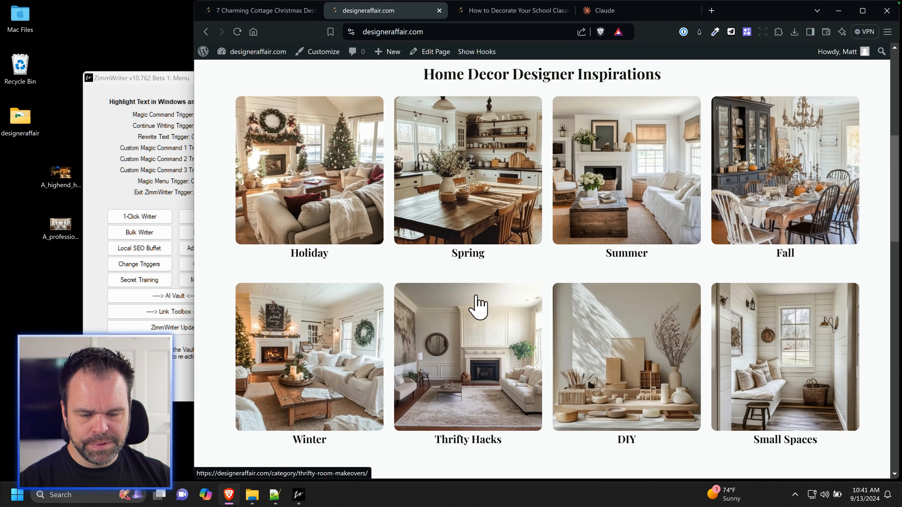
{"action": "scroll", "coordinate": [480, 285], "scroll_direction": "up", "scroll_amount": 10}
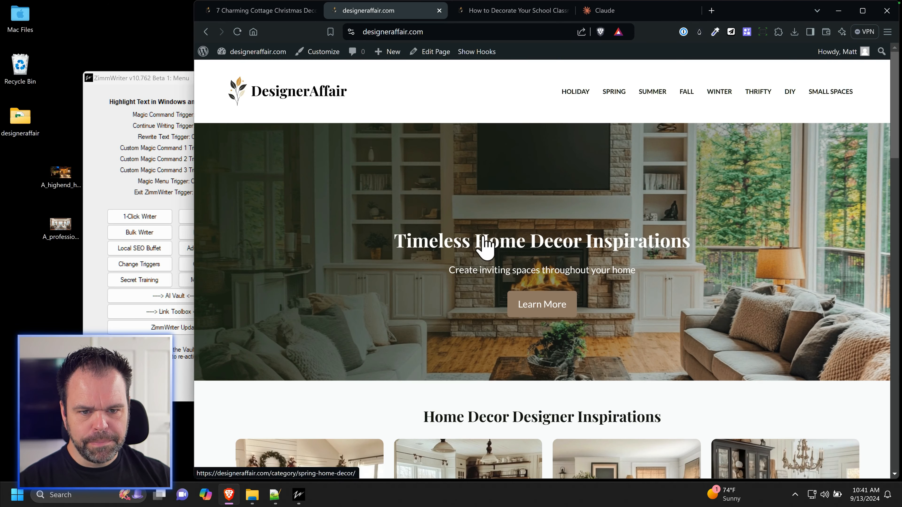
Step: Examine the title and the Festive Wall Displays video embed in the live "How to Decorate Your School Classroom for the Holidays" post
{"action": "left_click", "coordinate": [501, 10]}
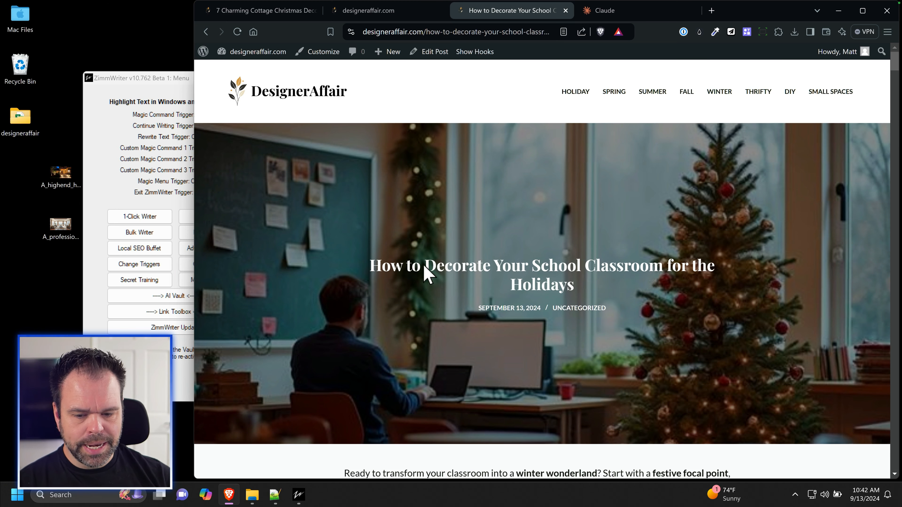
{"action": "left_click_drag", "start_coordinate": [493, 268], "coordinate": [599, 287]}
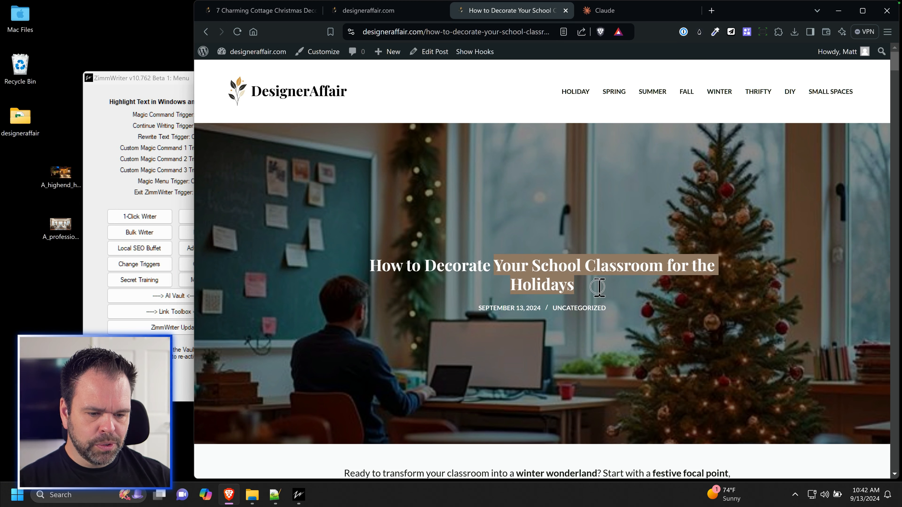
{"action": "scroll", "coordinate": [600, 291], "scroll_direction": "down", "scroll_amount": 10}
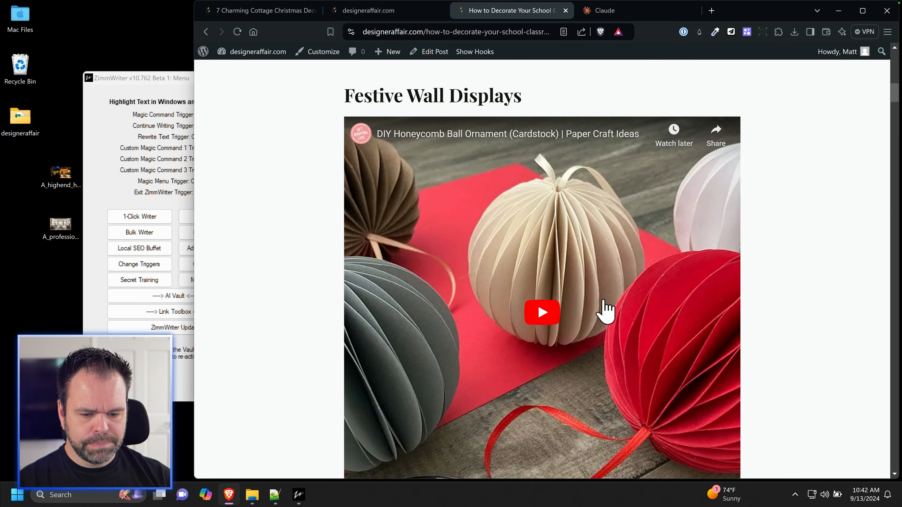
{"action": "scroll", "coordinate": [529, 313], "scroll_direction": "down", "scroll_amount": 3}
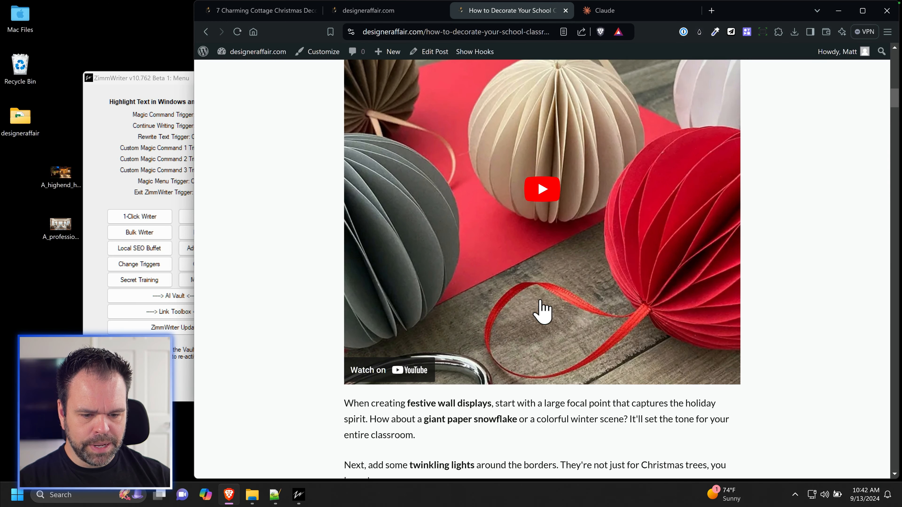
{"action": "scroll", "coordinate": [572, 313], "scroll_direction": "up", "scroll_amount": 2}
{"action": "scroll", "coordinate": [572, 312], "scroll_direction": "up", "scroll_amount": 1}
{"action": "scroll", "coordinate": [539, 278], "scroll_direction": "down", "scroll_amount": 3}
{"action": "scroll", "coordinate": [499, 310], "scroll_direction": "up", "scroll_amount": 3}
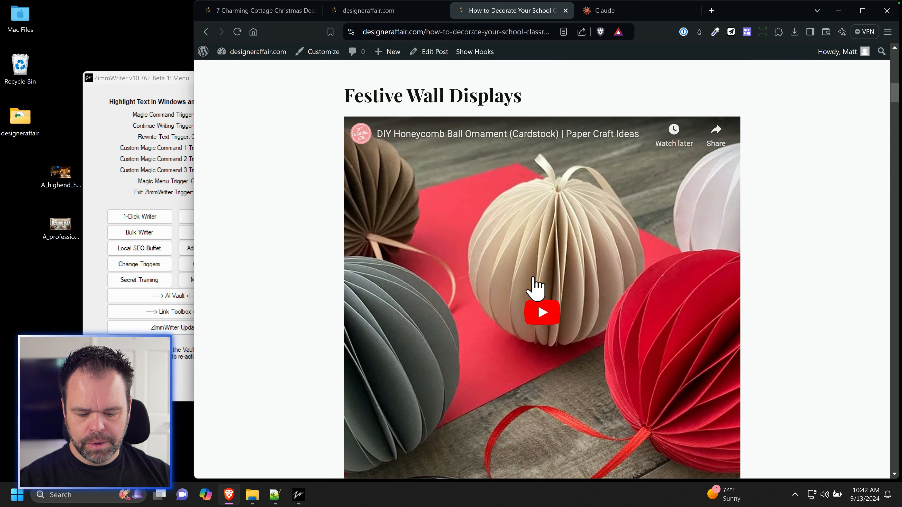
Step: Compare the post's video embed in desktop and iPhone 12 Pro views with the developer tools, then close them
{"action": "key", "text": "F12"}
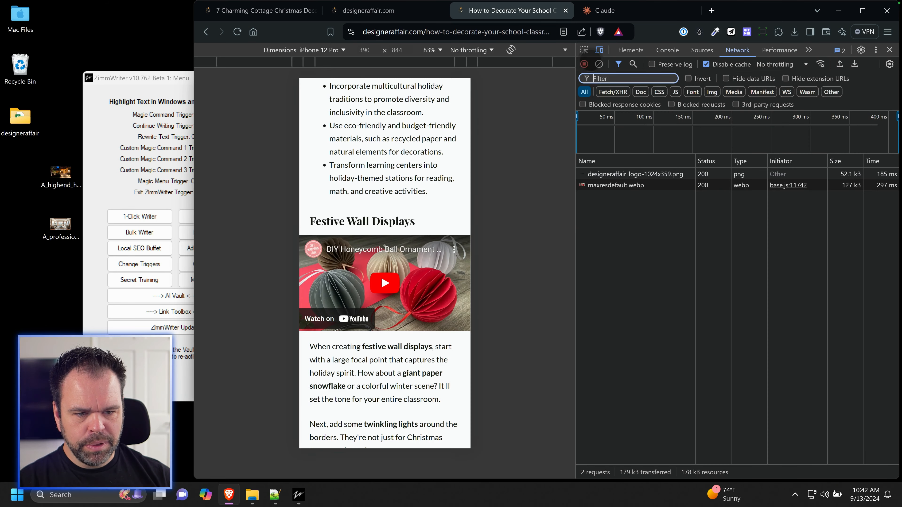
{"action": "left_click", "coordinate": [599, 49]}
{"action": "left_click_drag", "start_coordinate": [576, 190], "coordinate": [788, 190]}
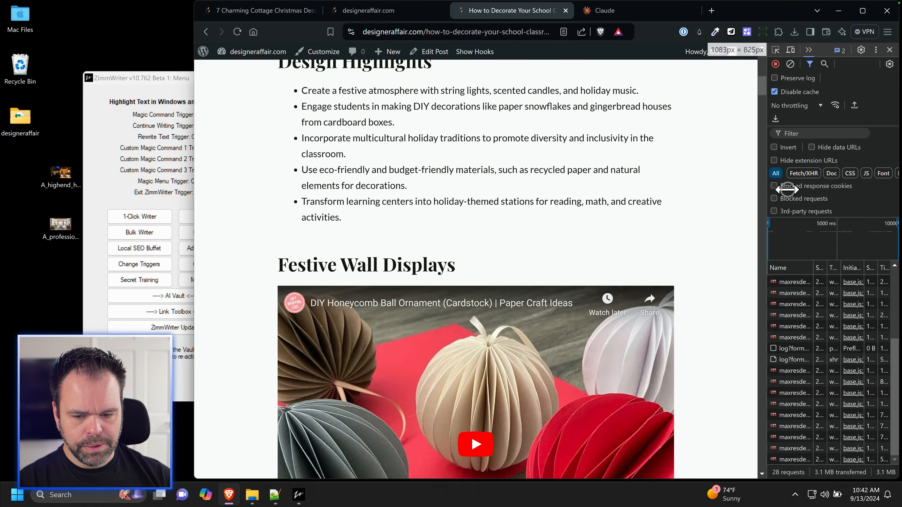
{"action": "scroll", "coordinate": [692, 246], "scroll_direction": "down", "scroll_amount": 6}
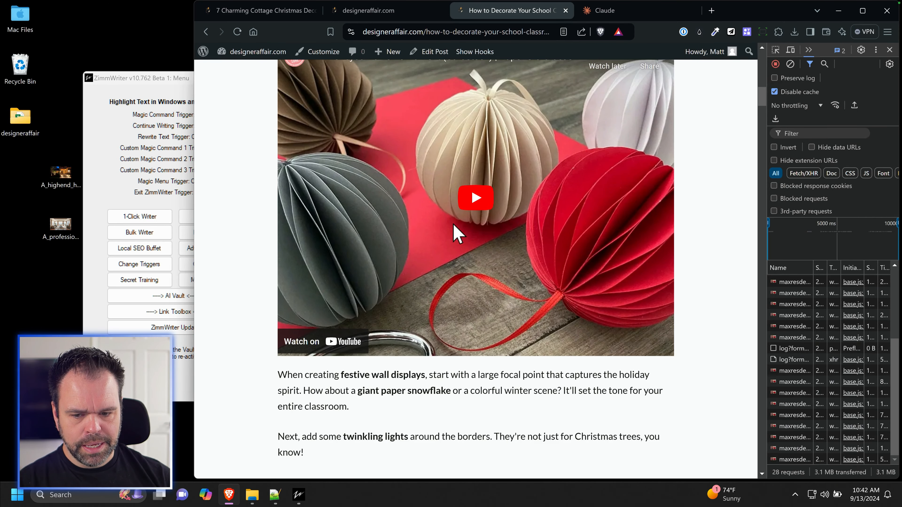
{"action": "scroll", "coordinate": [457, 232], "scroll_direction": "up", "scroll_amount": 3}
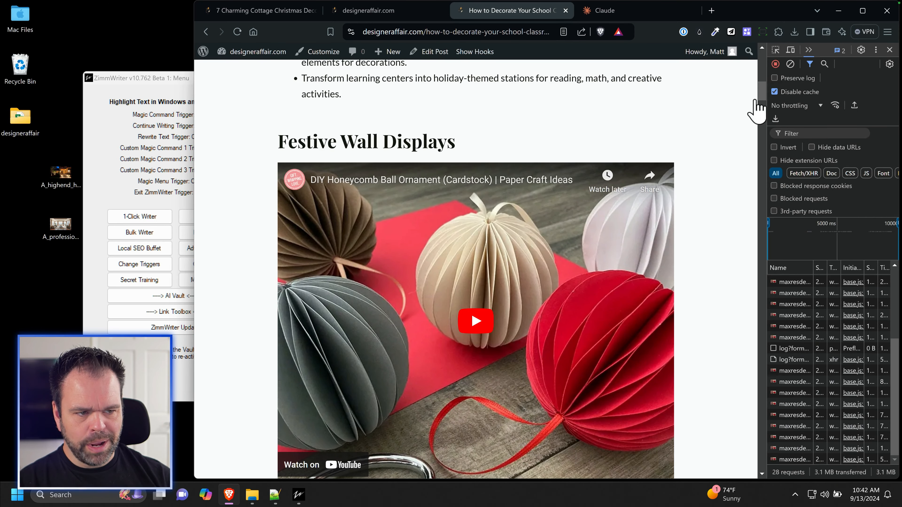
{"action": "left_click", "coordinate": [791, 50]}
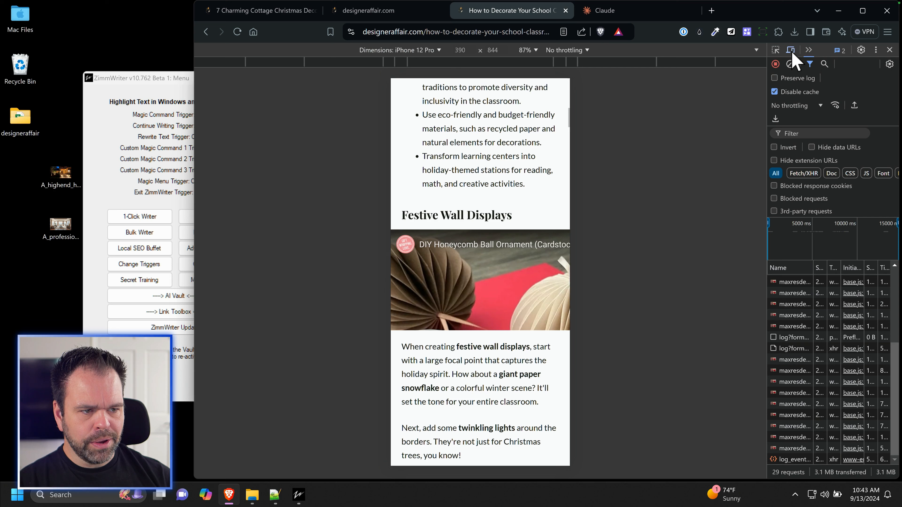
{"action": "left_click", "coordinate": [889, 50]}
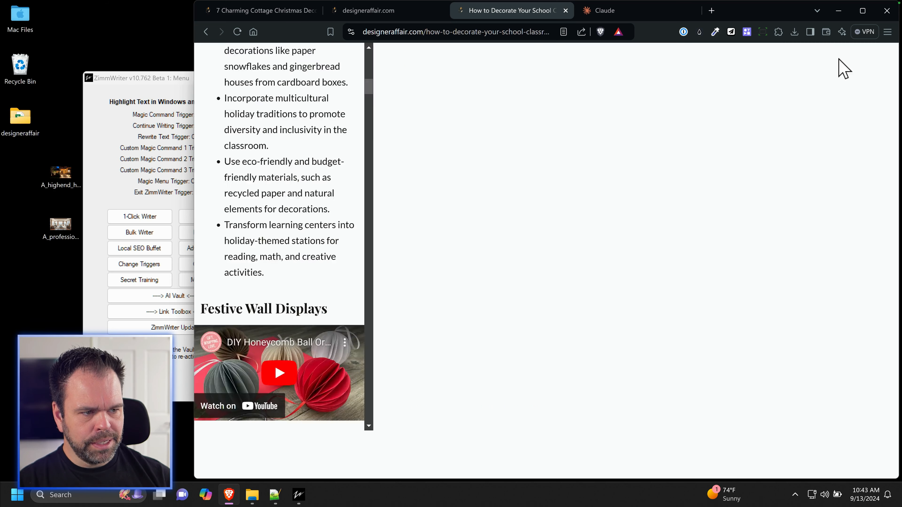
Step: Open the site customizer for the classroom post and examine the Festive Wall Displays video in its preview
{"action": "left_click", "coordinate": [341, 53]}
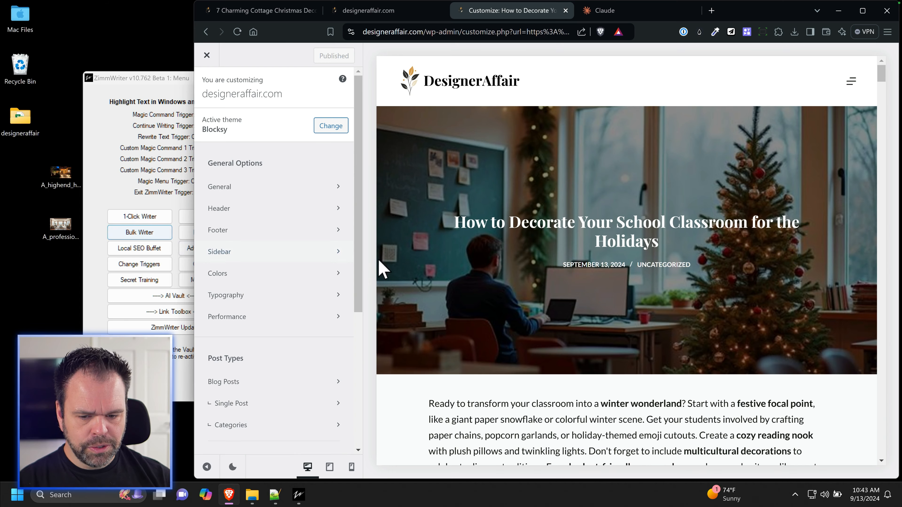
{"action": "scroll", "coordinate": [513, 289], "scroll_direction": "down", "scroll_amount": 5}
{"action": "scroll", "coordinate": [462, 268], "scroll_direction": "up", "scroll_amount": 7}
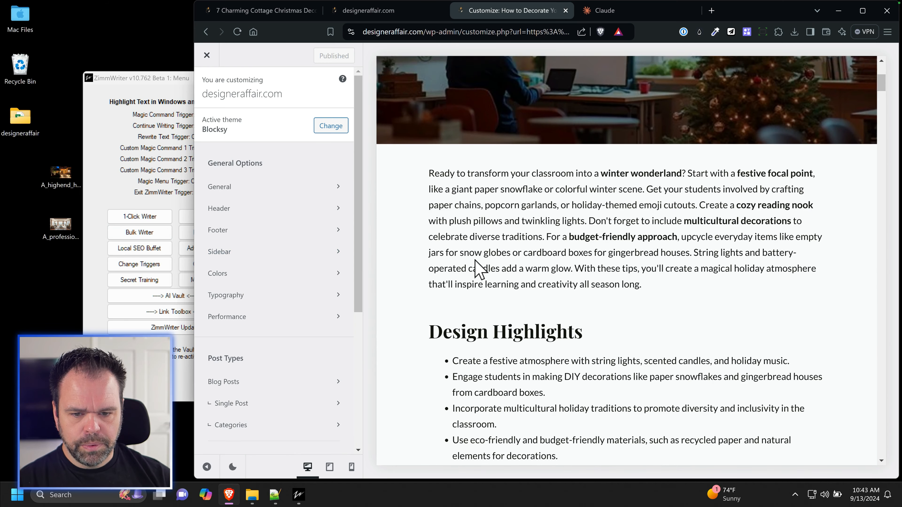
{"action": "scroll", "coordinate": [483, 252], "scroll_direction": "down", "scroll_amount": 12}
{"action": "scroll", "coordinate": [461, 259], "scroll_direction": "up", "scroll_amount": 3}
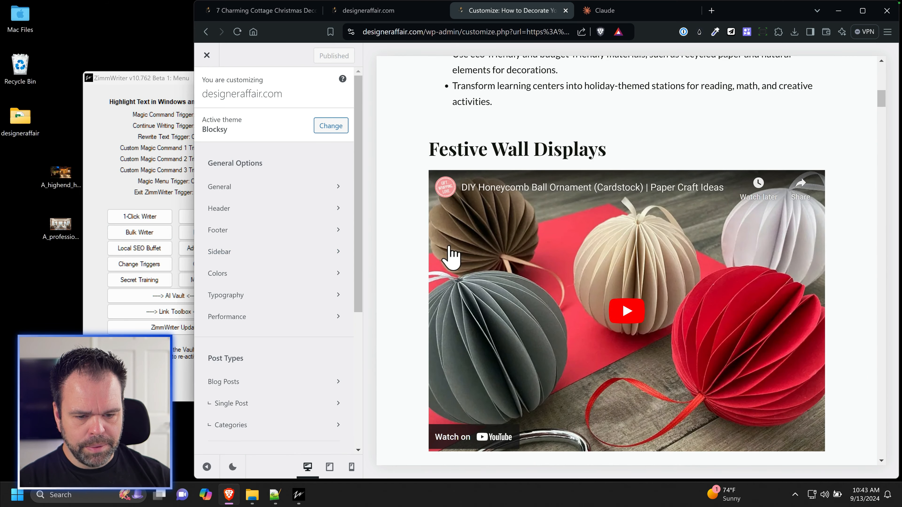
{"action": "scroll", "coordinate": [316, 327], "scroll_direction": "down", "scroll_amount": 3}
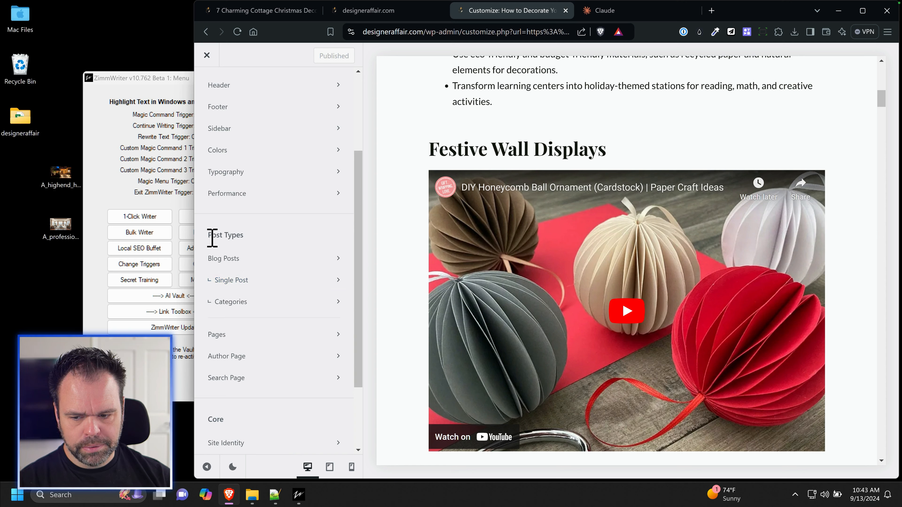
Step: Set the Single Post content area style to Boxed and check the video section in the preview
{"action": "left_click", "coordinate": [249, 282]}
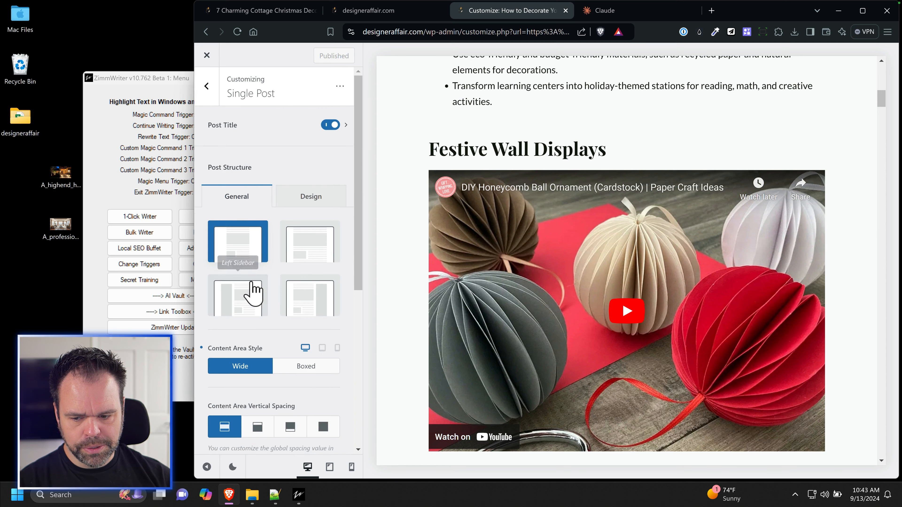
{"action": "scroll", "coordinate": [305, 322], "scroll_direction": "down", "scroll_amount": 3}
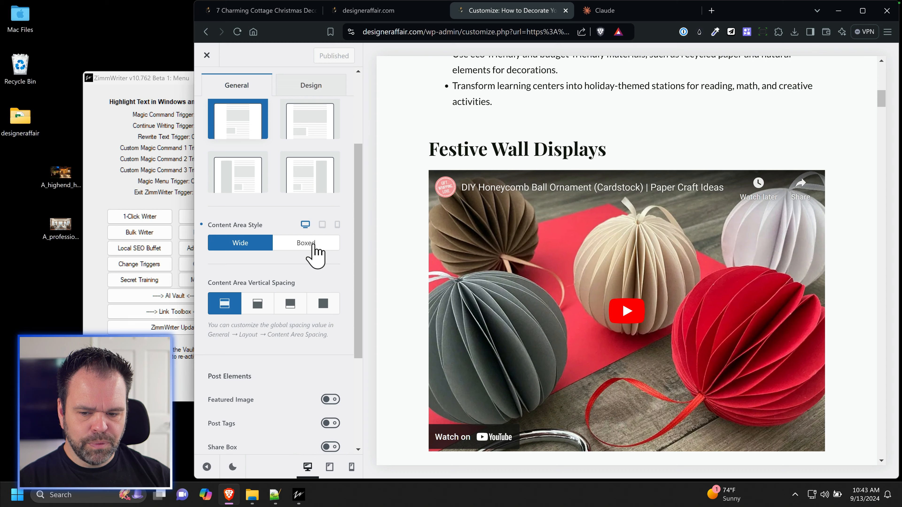
{"action": "left_click", "coordinate": [311, 243]}
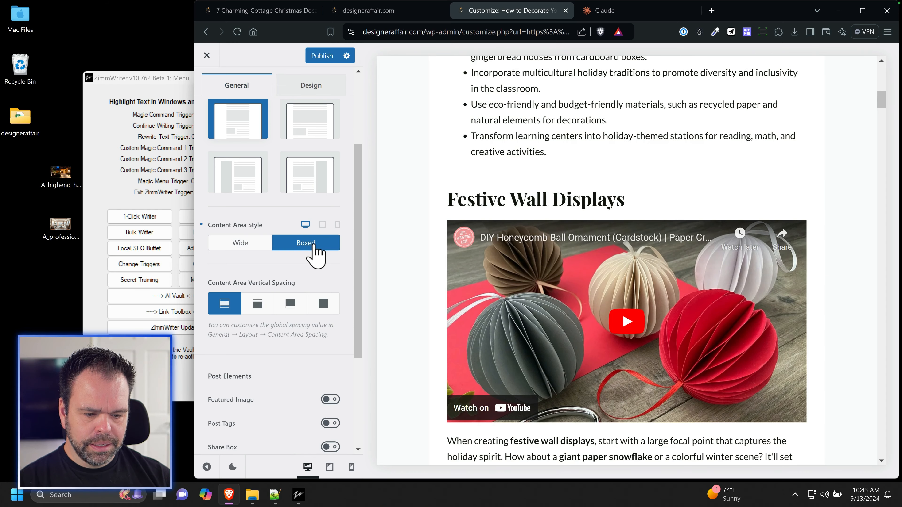
{"action": "scroll", "coordinate": [691, 316], "scroll_direction": "down", "scroll_amount": 3}
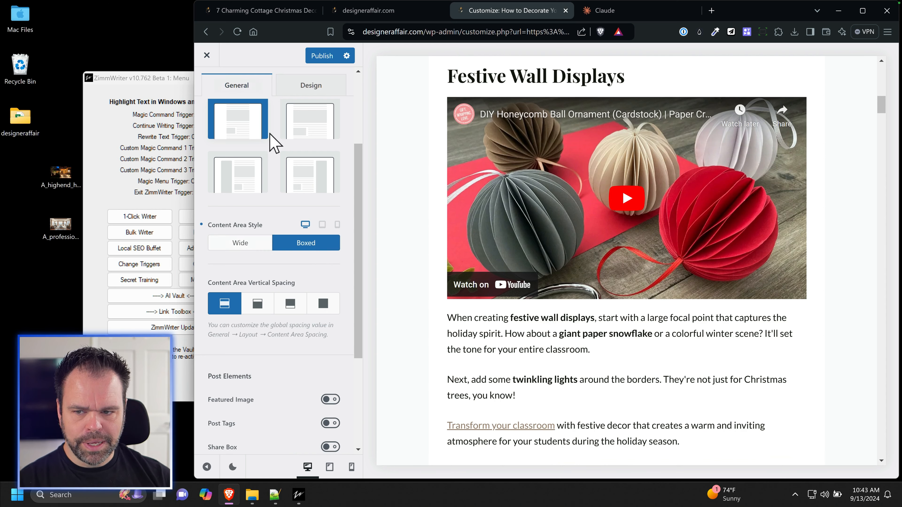
Step: Look at the Additional CSS section of the customizer and return to the Single Post content area style settings
{"action": "scroll", "coordinate": [274, 153], "scroll_direction": "up", "scroll_amount": 3}
{"action": "left_click", "coordinate": [207, 87]}
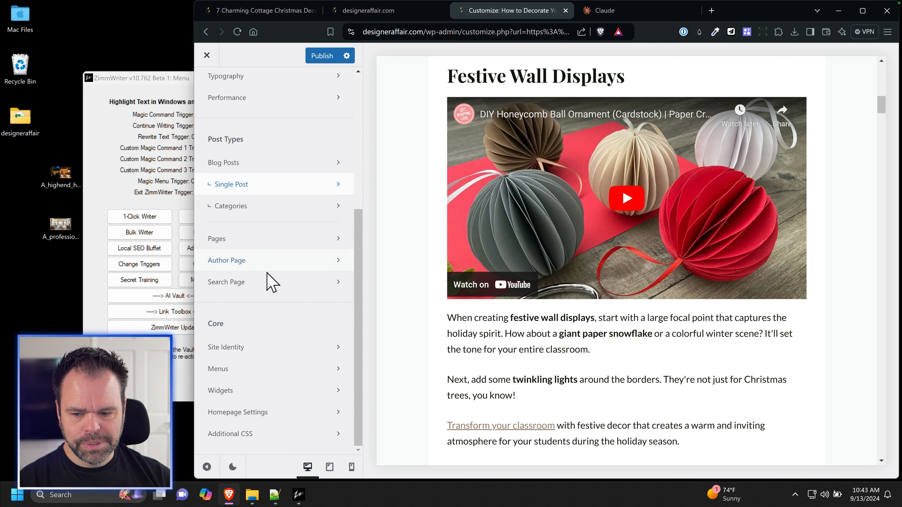
{"action": "left_click", "coordinate": [251, 434]}
{"action": "left_click", "coordinate": [207, 88]}
{"action": "scroll", "coordinate": [284, 291], "scroll_direction": "up", "scroll_amount": 3}
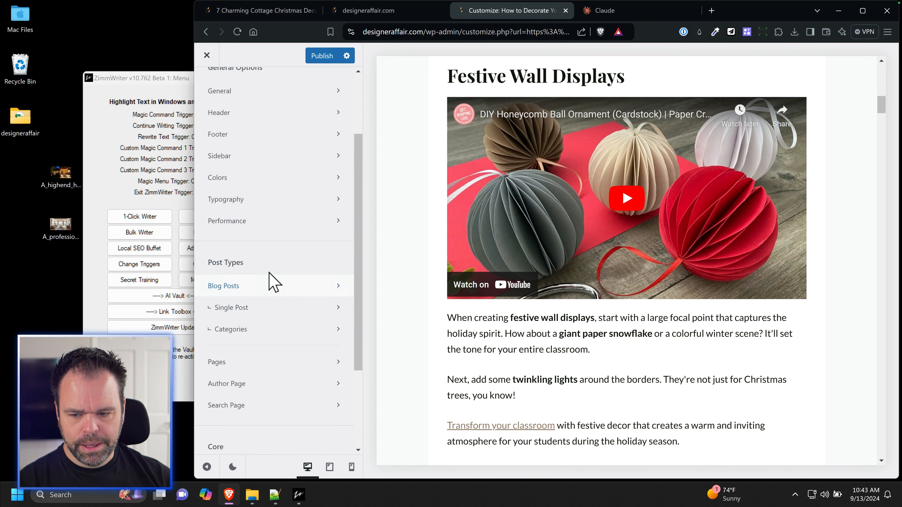
{"action": "left_click", "coordinate": [252, 311]}
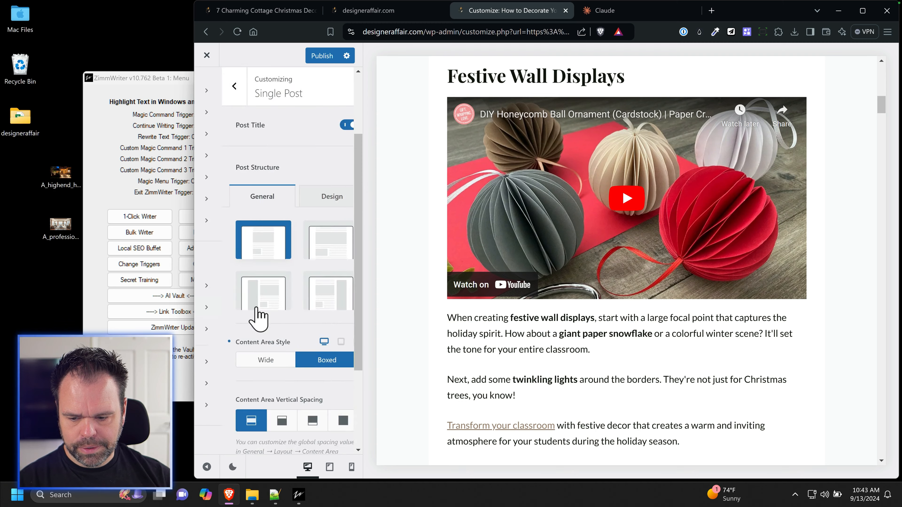
{"action": "scroll", "coordinate": [319, 316], "scroll_direction": "down", "scroll_amount": 3}
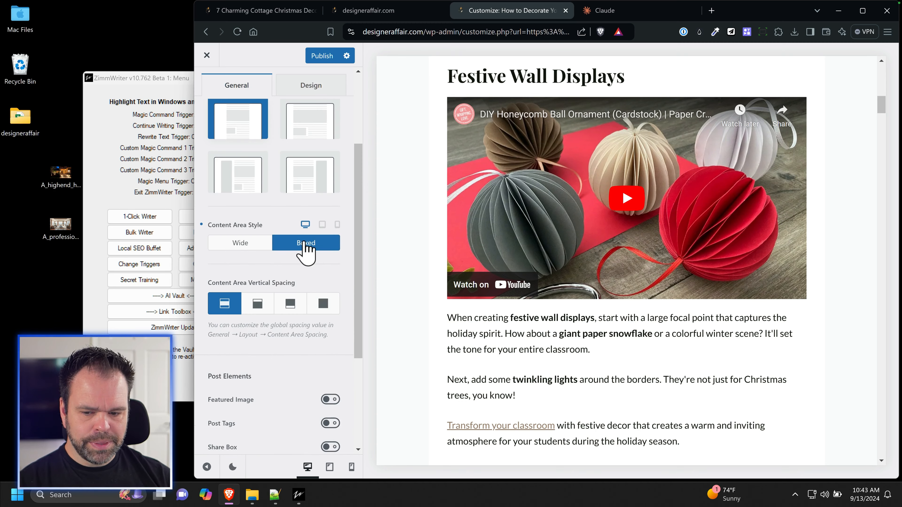
Step: Examine the boxed layout of the classroom post in the customizer preview and on the live page
{"action": "scroll", "coordinate": [556, 329], "scroll_direction": "up", "scroll_amount": 10}
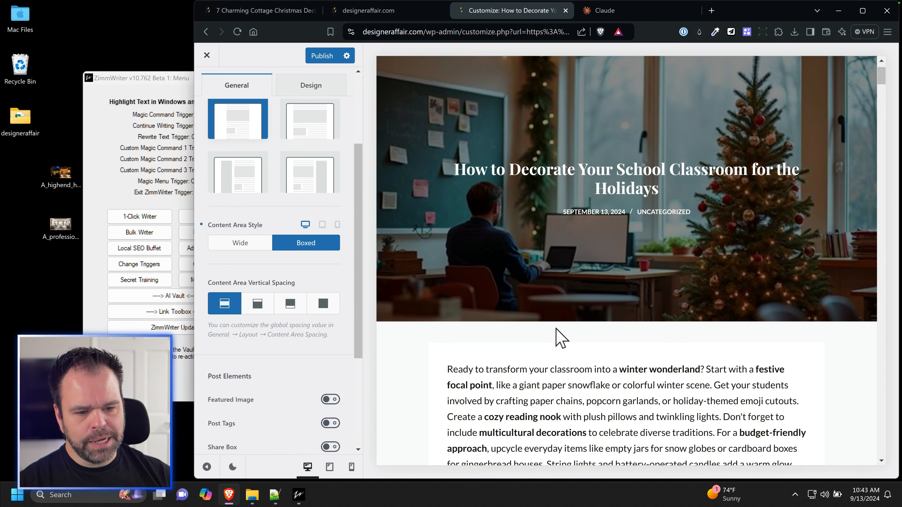
{"action": "scroll", "coordinate": [554, 350], "scroll_direction": "down", "scroll_amount": 8}
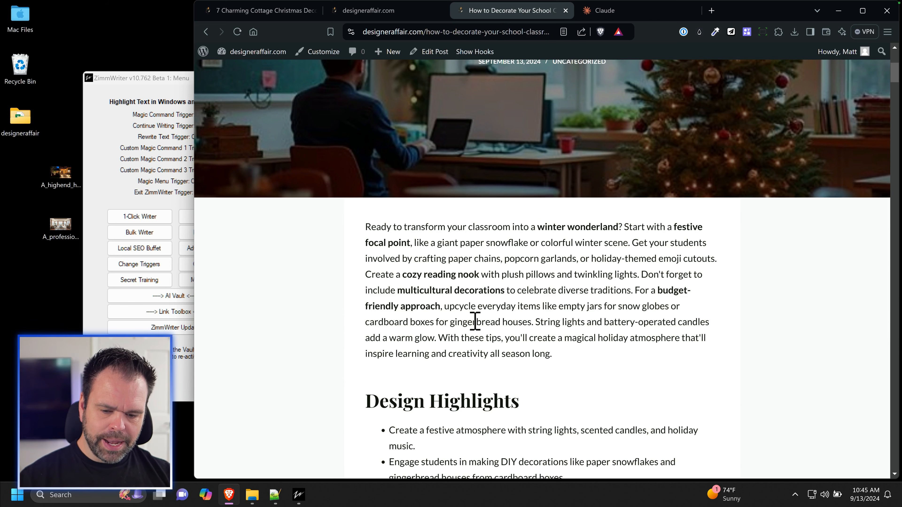
{"action": "scroll", "coordinate": [465, 326], "scroll_direction": "down", "scroll_amount": 8}
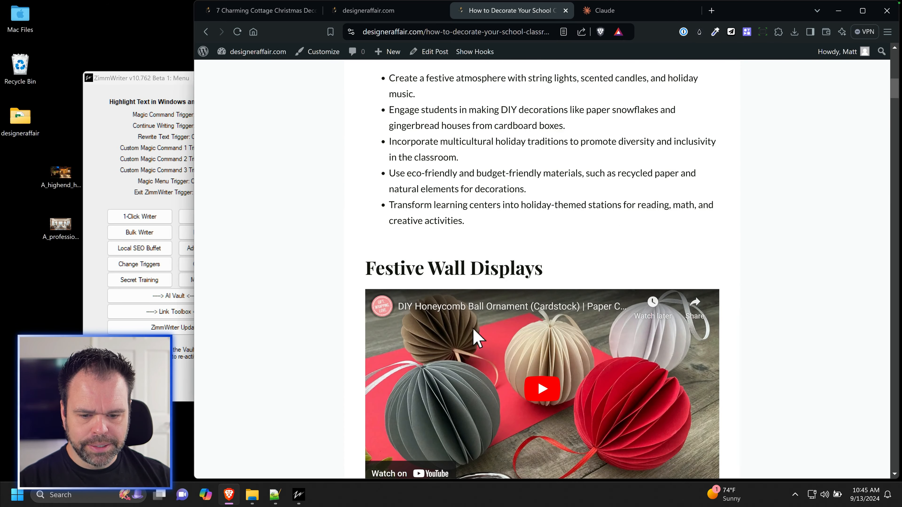
{"action": "scroll", "coordinate": [475, 341], "scroll_direction": "up", "scroll_amount": 6}
Step: Open the site's Add Plugins page from the dashboard and search for "easy table of contents"
{"action": "left_click", "coordinate": [368, 10]}
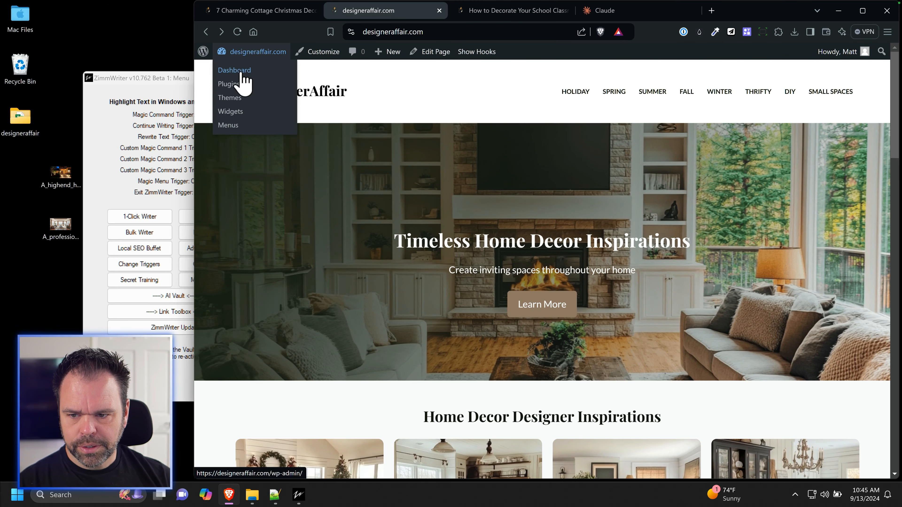
{"action": "left_click", "coordinate": [235, 70]}
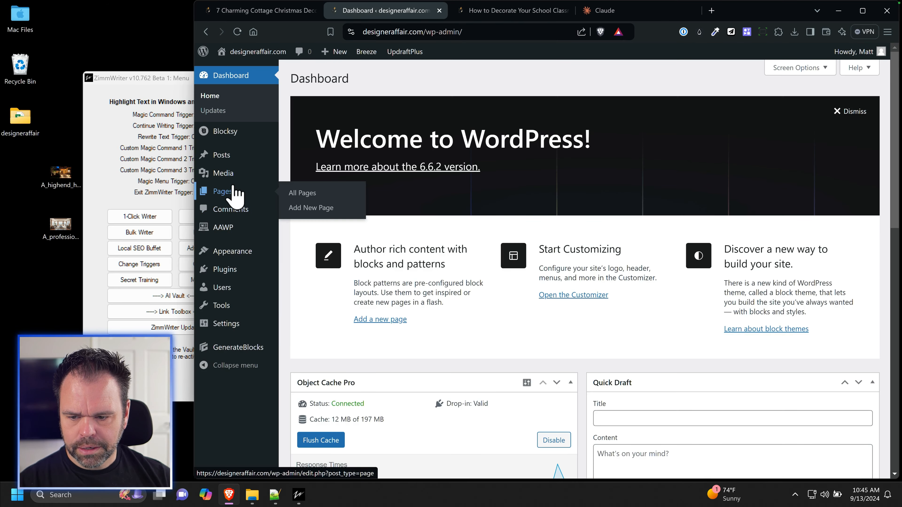
{"action": "mouse_move", "coordinate": [231, 271]}
{"action": "left_click", "coordinate": [324, 288]}
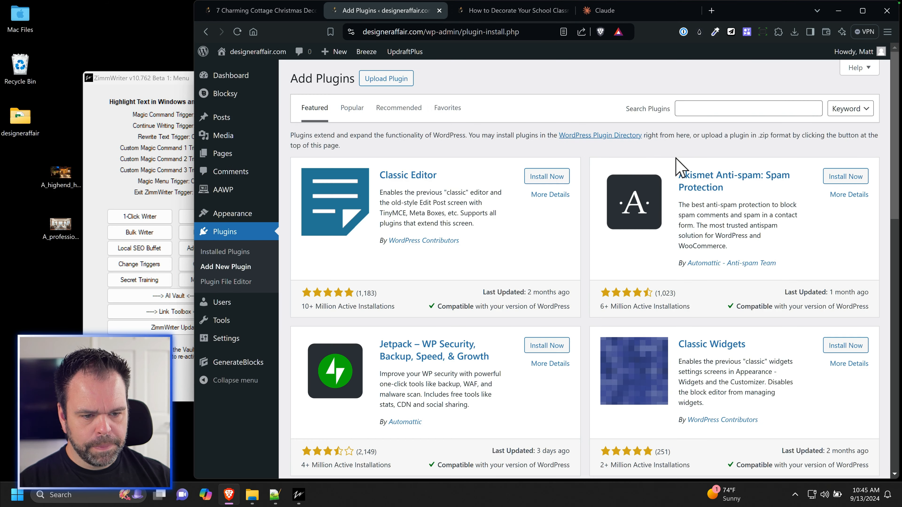
{"action": "left_click", "coordinate": [702, 113]}
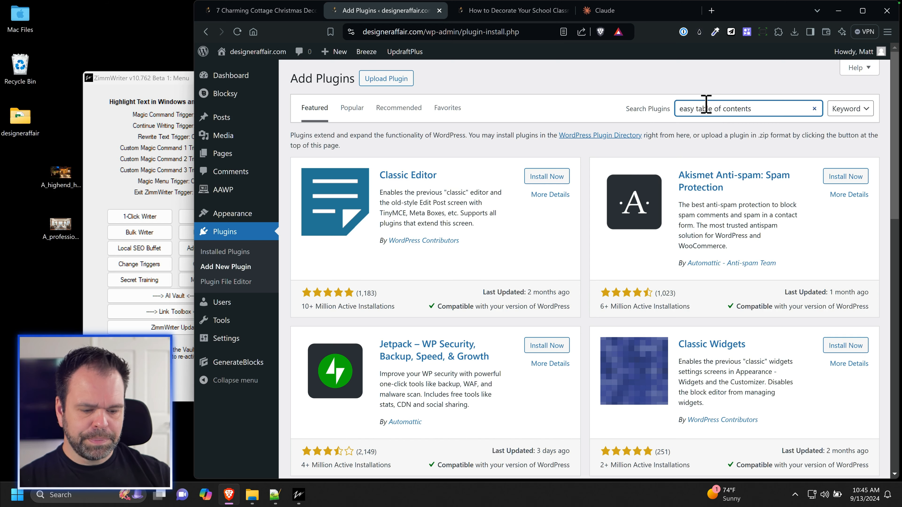
{"action": "key", "text": "Return"}
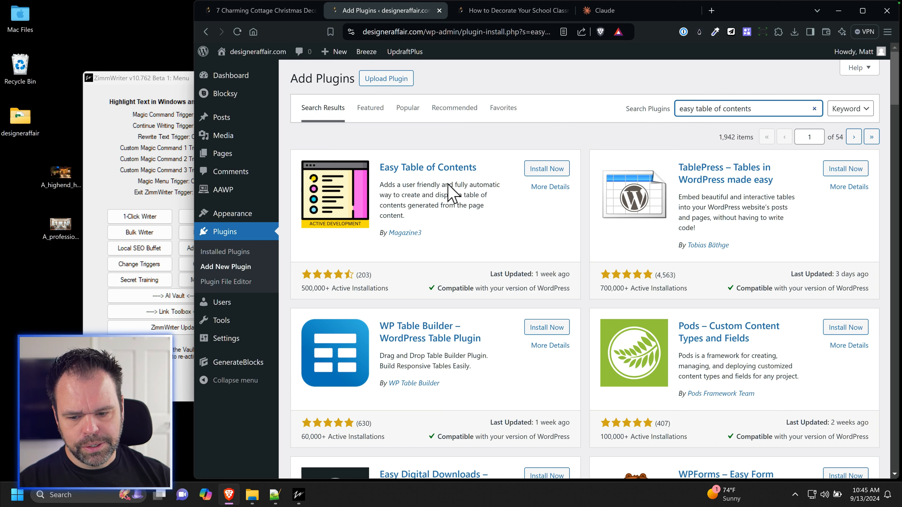
Step: Install and activate the Easy Table of Contents plugin and decline its newsletter subscription
{"action": "left_click_drag", "start_coordinate": [303, 288], "coordinate": [382, 292]}
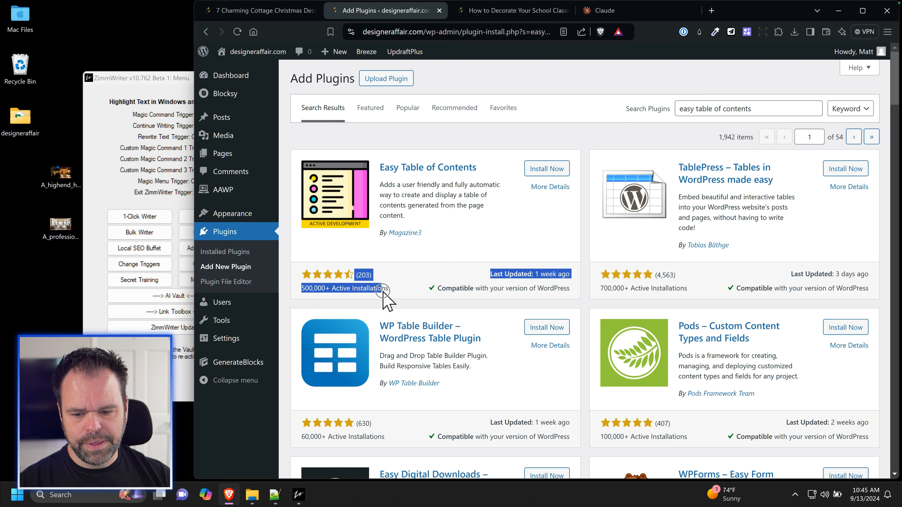
{"action": "left_click", "coordinate": [542, 170]}
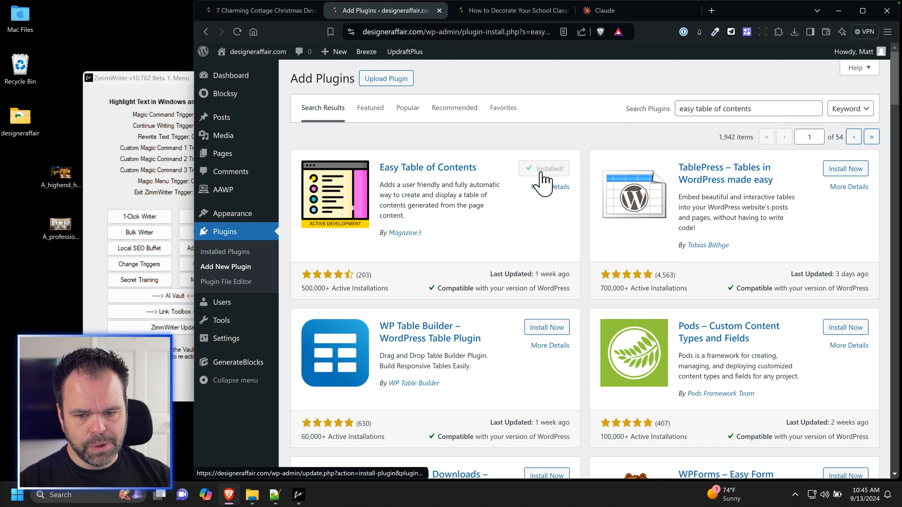
{"action": "left_click", "coordinate": [551, 172]}
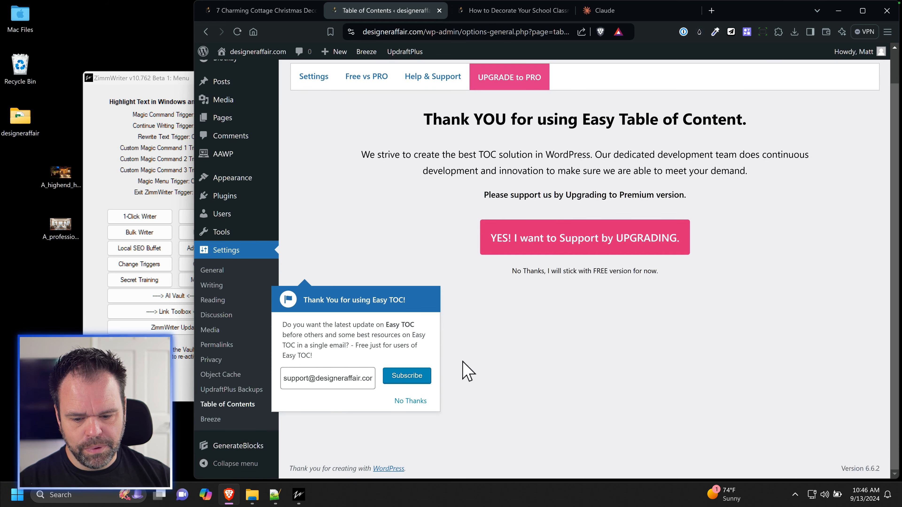
{"action": "left_click", "coordinate": [410, 400]}
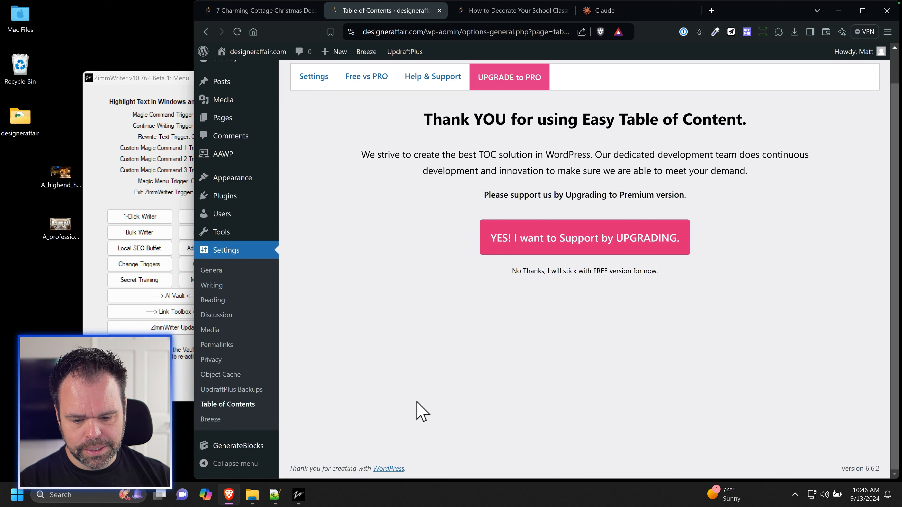
{"action": "scroll", "coordinate": [447, 375], "scroll_direction": "up", "scroll_amount": 1}
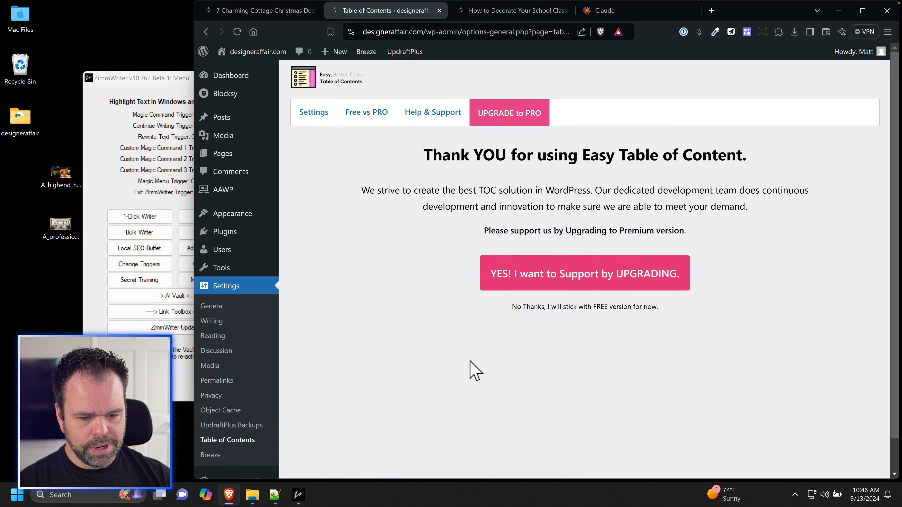
Step: Decline the upgrade offer, limit Enable Support and Auto Insert to Posts by unticking Pages, and save the settings
{"action": "left_click", "coordinate": [582, 307]}
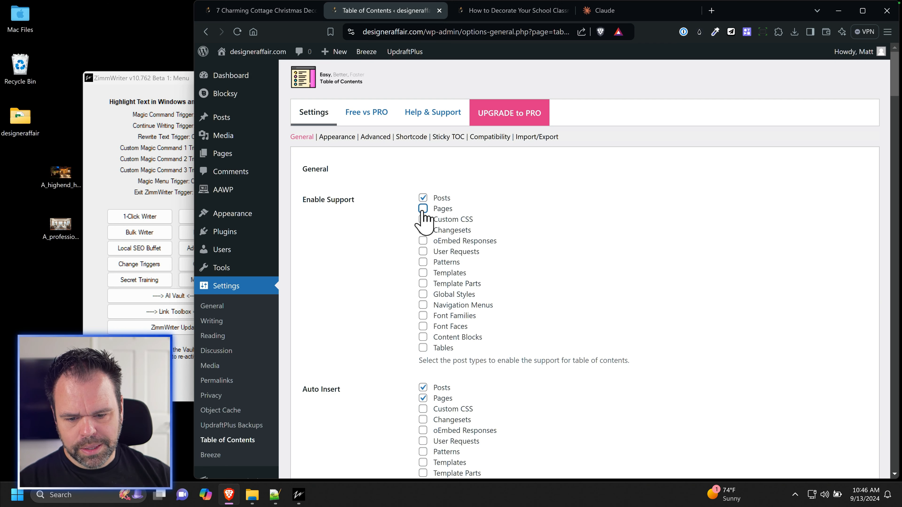
{"action": "scroll", "coordinate": [453, 341], "scroll_direction": "down", "scroll_amount": 3}
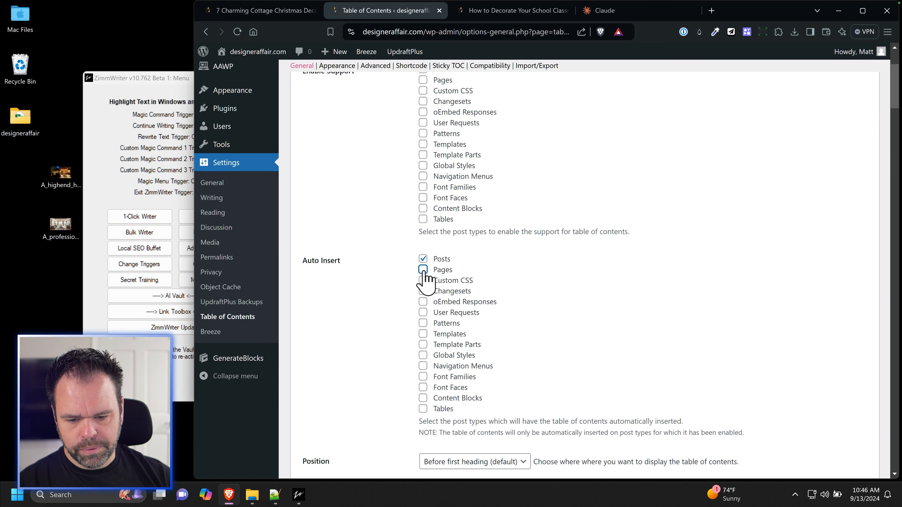
{"action": "scroll", "coordinate": [430, 302], "scroll_direction": "down", "scroll_amount": 6}
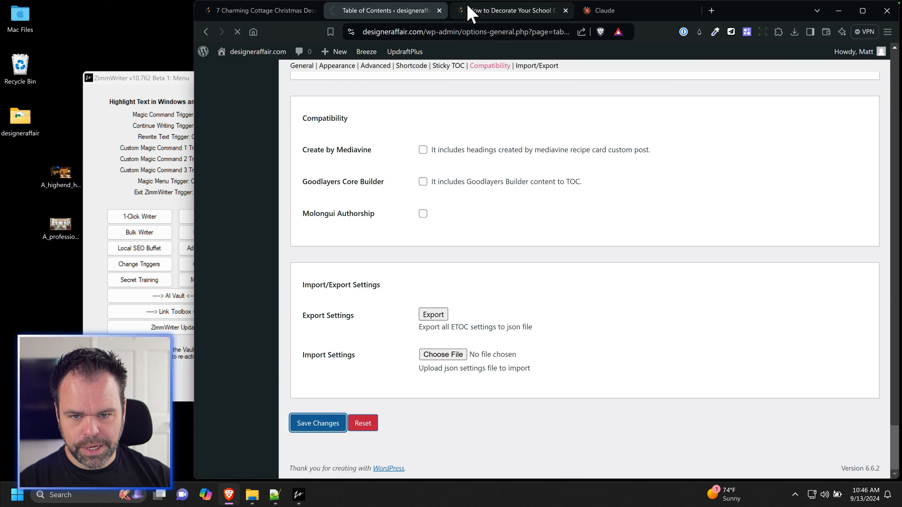
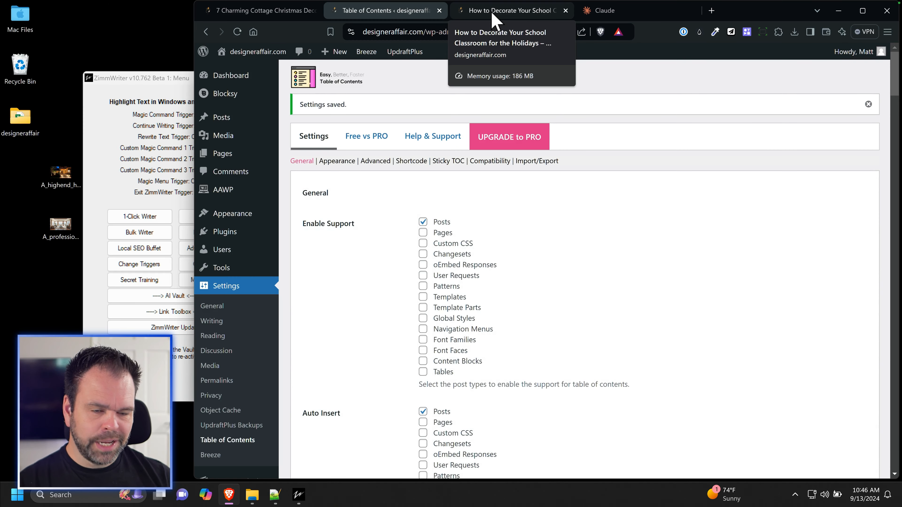
Step: Reload the classroom post and check the table of contents above the Design Highlights section
{"action": "left_click", "coordinate": [495, 14]}
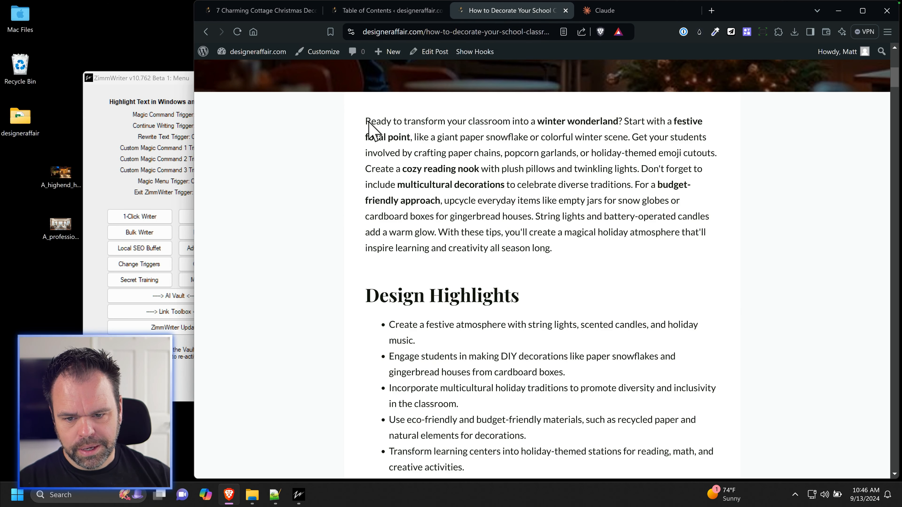
{"action": "left_click", "coordinate": [237, 31]}
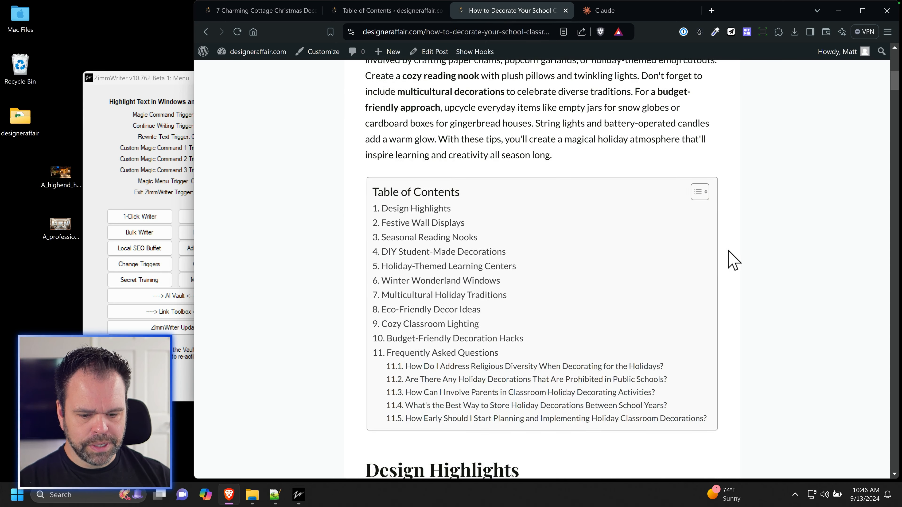
{"action": "scroll", "coordinate": [730, 256], "scroll_direction": "down", "scroll_amount": 3}
{"action": "scroll", "coordinate": [456, 246], "scroll_direction": "down", "scroll_amount": 3}
{"action": "scroll", "coordinate": [458, 246], "scroll_direction": "up", "scroll_amount": 3}
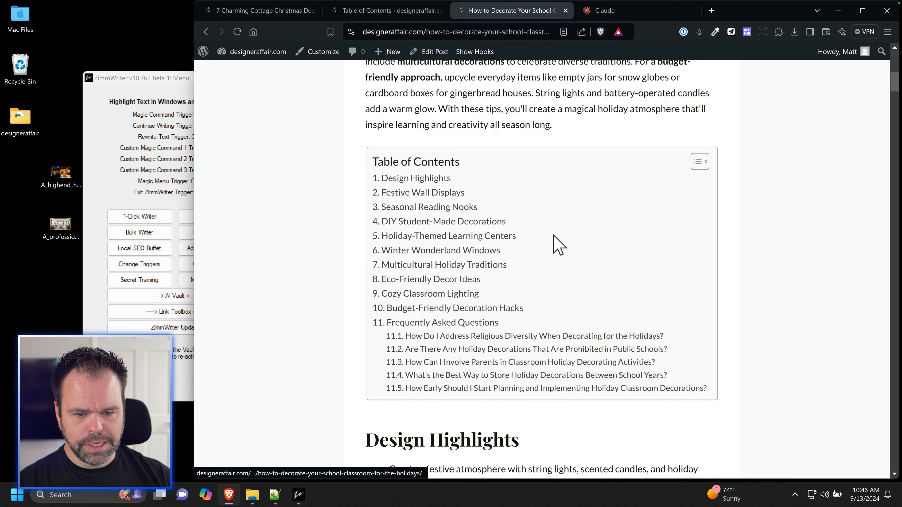
Step: Set the table of contents' Custom Theme border color to white and its title color to black (#000000)
{"action": "left_click", "coordinate": [417, 10]}
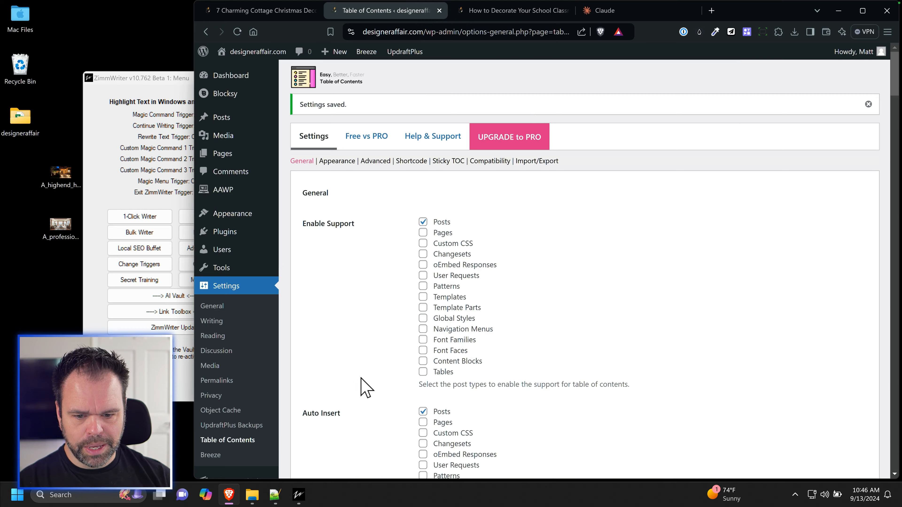
{"action": "scroll", "coordinate": [362, 380], "scroll_direction": "down", "scroll_amount": 15}
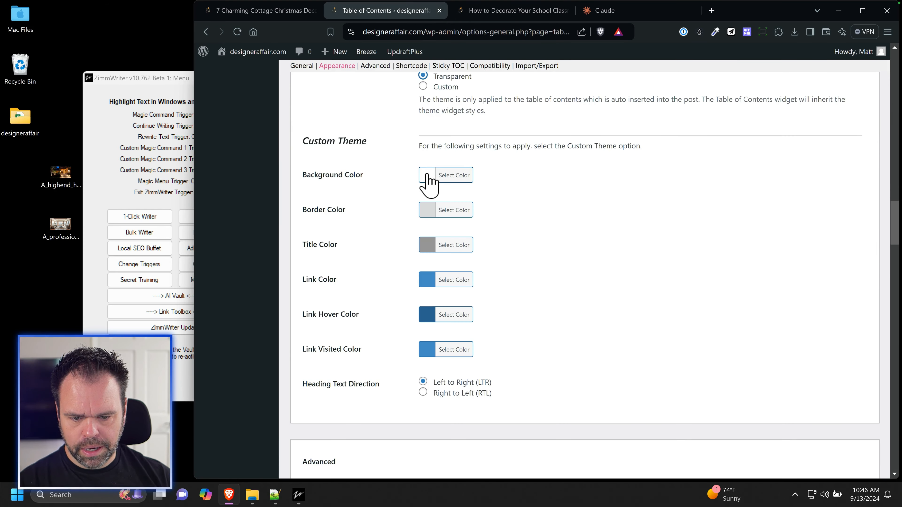
{"action": "left_click", "coordinate": [428, 209]}
{"action": "left_click", "coordinate": [425, 233]}
{"action": "left_click", "coordinate": [405, 207]}
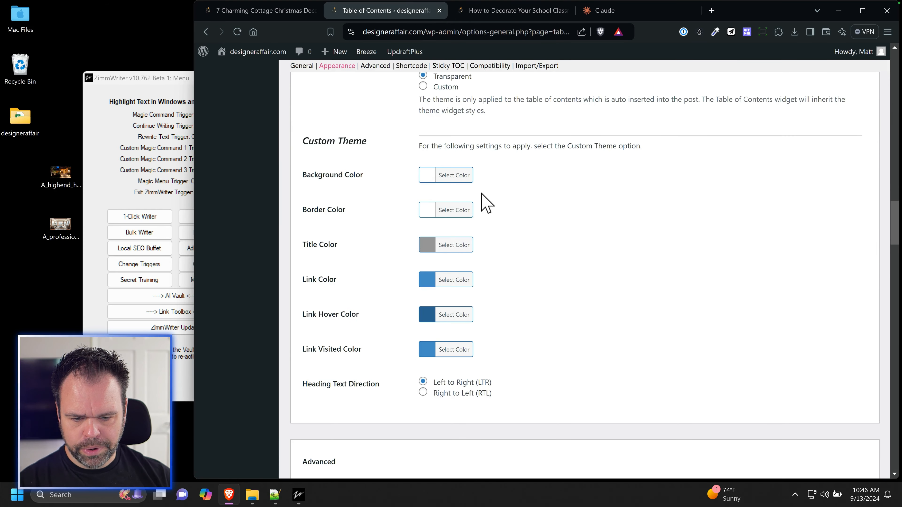
{"action": "left_click", "coordinate": [428, 248]}
{"action": "left_click", "coordinate": [429, 369]}
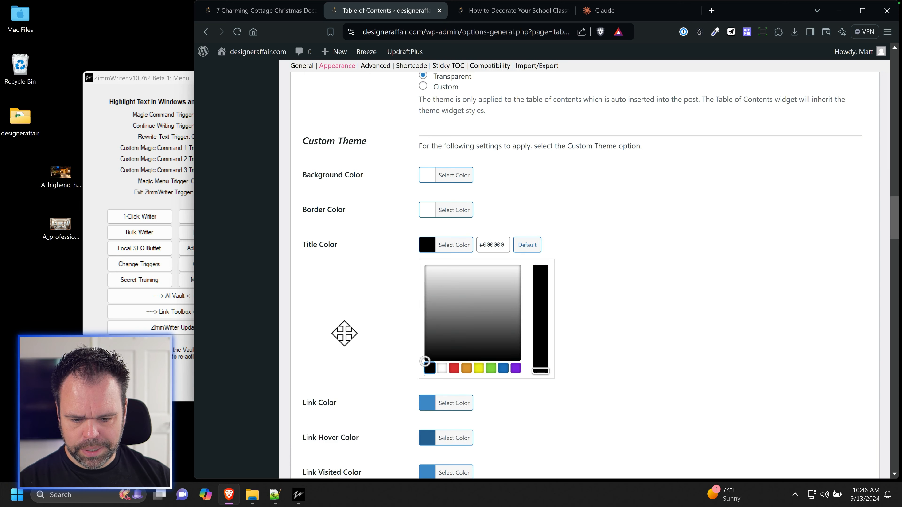
{"action": "left_click", "coordinate": [345, 334]}
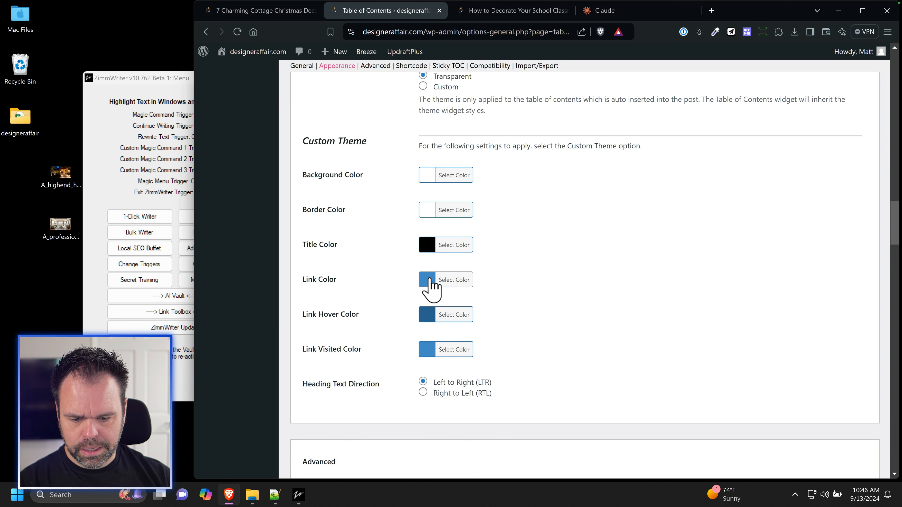
Step: Leave the link color as it is and save the Easy Table of Contents settings
{"action": "left_click", "coordinate": [428, 285]}
{"action": "left_click", "coordinate": [382, 288]}
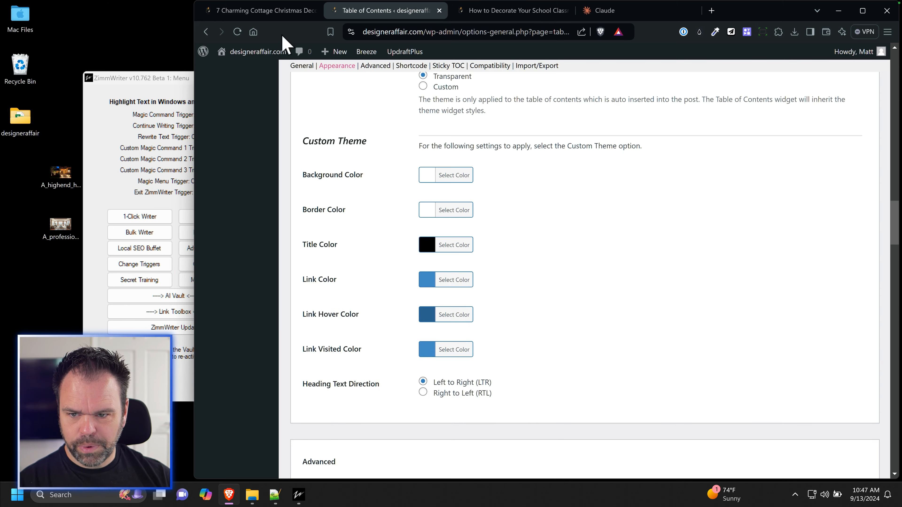
{"action": "scroll", "coordinate": [378, 380], "scroll_direction": "down", "scroll_amount": 20}
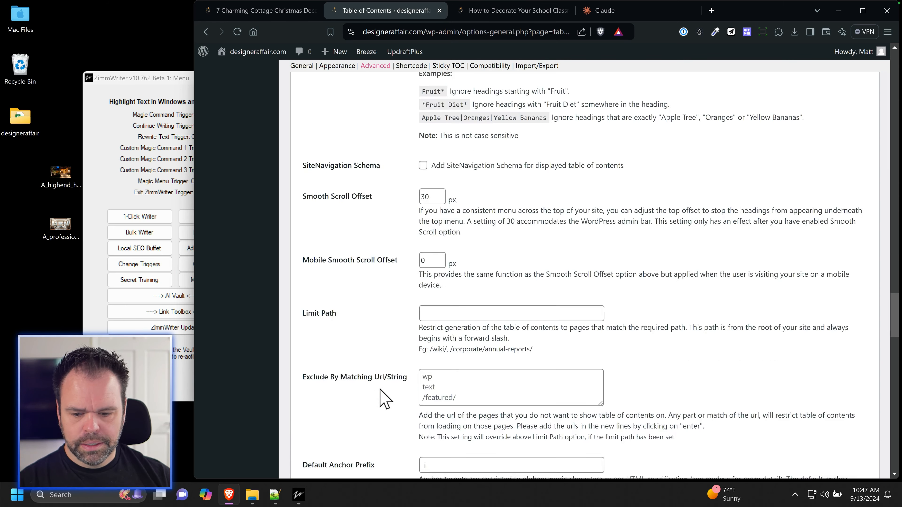
{"action": "left_click", "coordinate": [320, 424]}
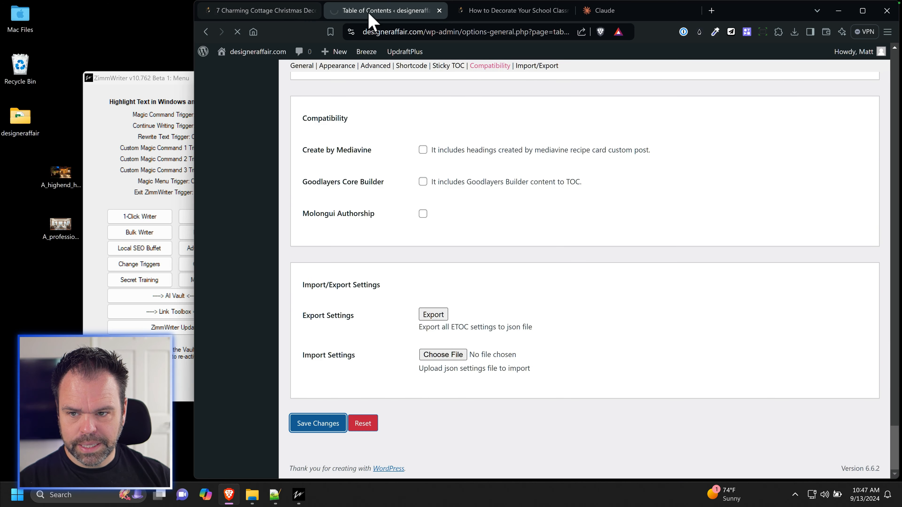
Step: Leave the cottage Christmas post and open the site customizer for the designeraffair.com home page
{"action": "left_click", "coordinate": [304, 10]}
{"action": "mouse_move", "coordinate": [256, 51]}
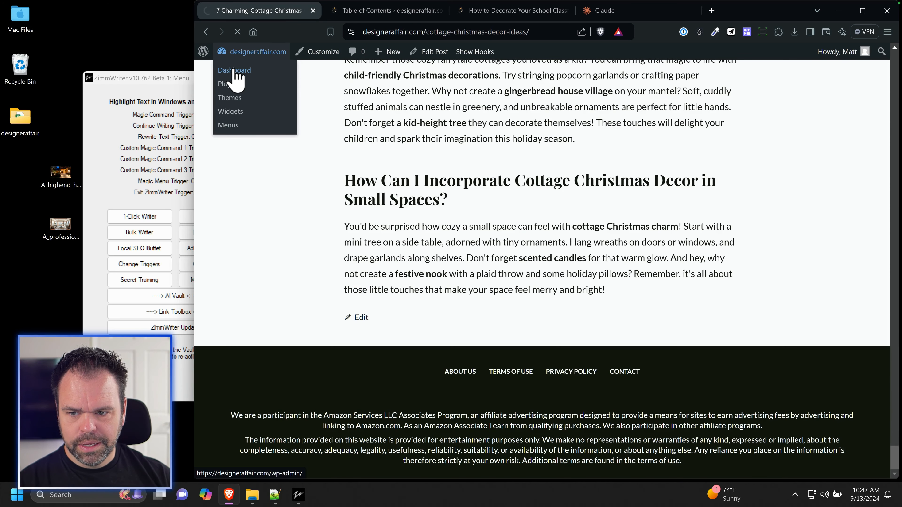
{"action": "left_click", "coordinate": [234, 71]}
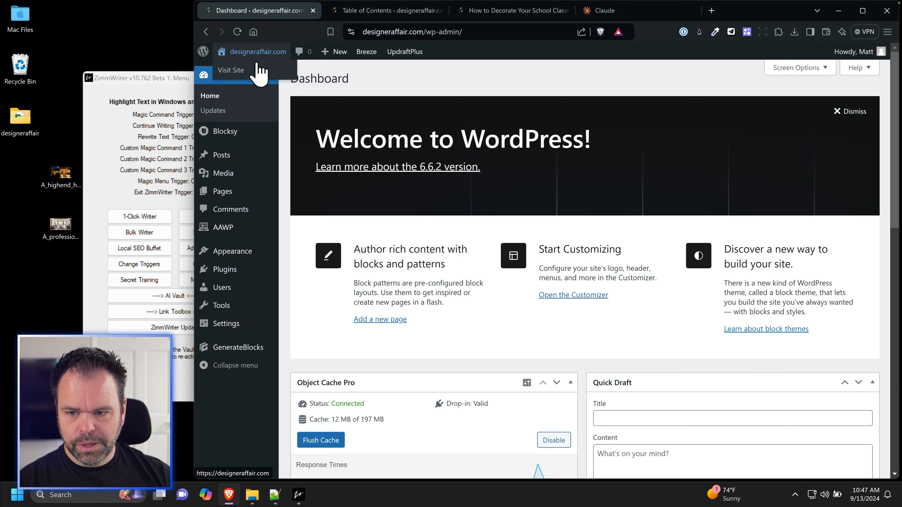
{"action": "left_click", "coordinate": [251, 71]}
{"action": "left_click", "coordinate": [321, 53]}
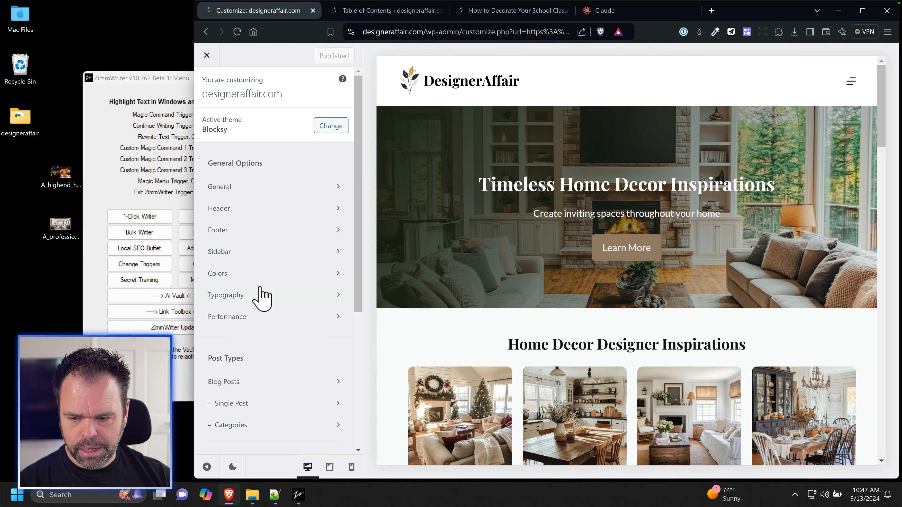
Step: Open the customizer's Colors settings and copy the hex code #967D69 from the first Global Color Palette color
{"action": "left_click", "coordinate": [260, 276]}
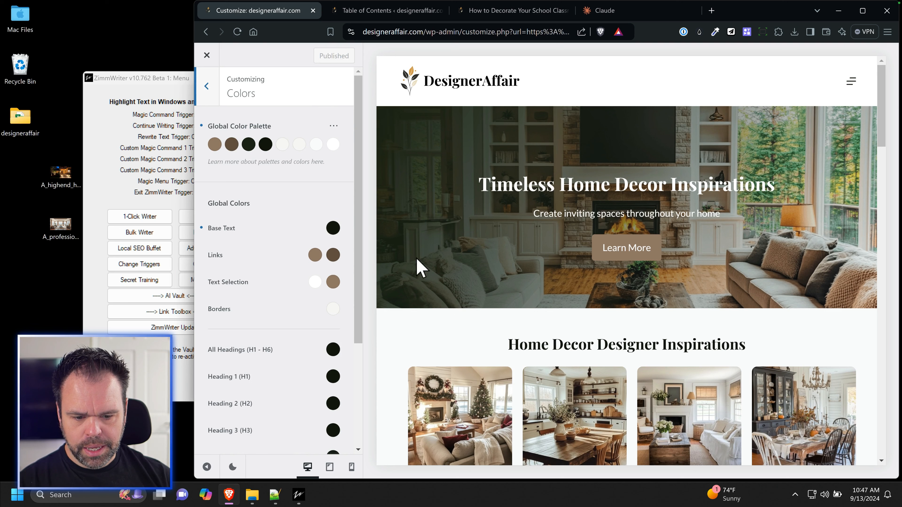
{"action": "left_click", "coordinate": [215, 144]}
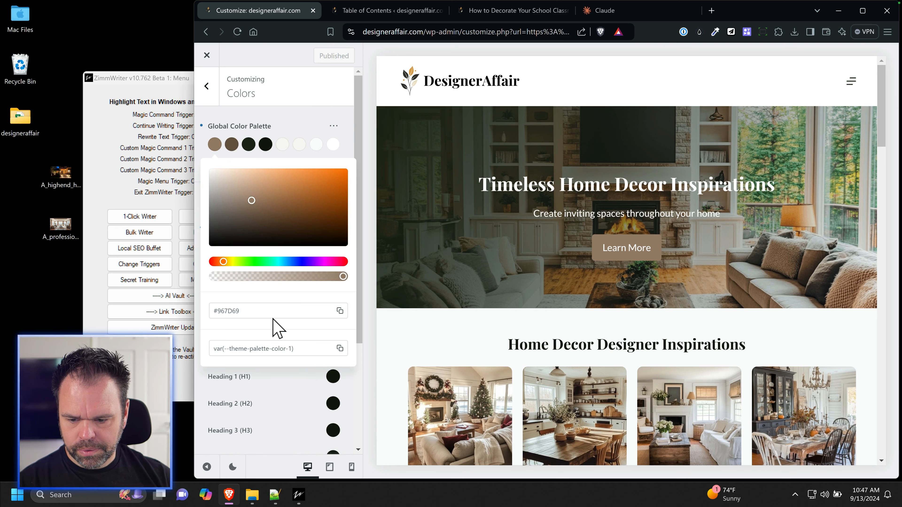
{"action": "left_click", "coordinate": [276, 311]}
{"action": "triple_click", "coordinate": [292, 308]}
Step: Return to the Table of Contents settings and set the Custom Theme link color to the copied #967D69
{"action": "left_click", "coordinate": [369, 9]}
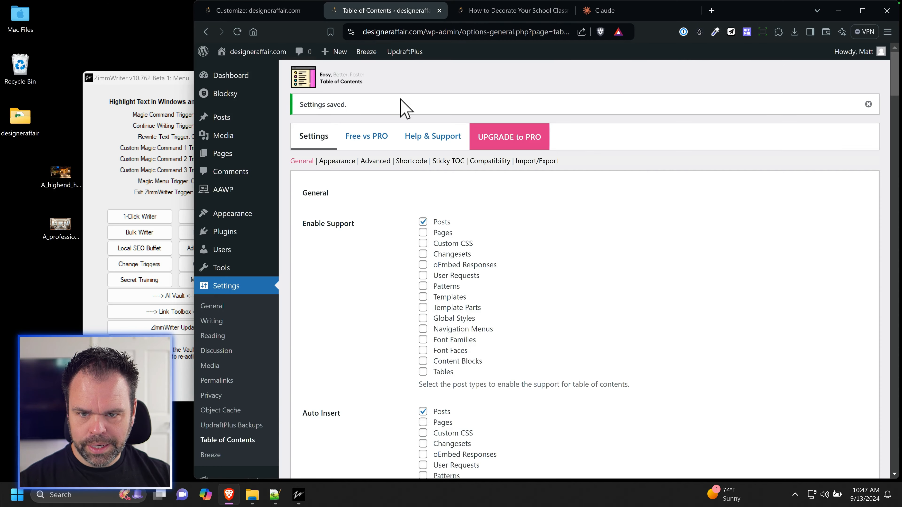
{"action": "scroll", "coordinate": [484, 458], "scroll_direction": "down", "scroll_amount": 20}
{"action": "scroll", "coordinate": [483, 421], "scroll_direction": "up", "scroll_amount": 6}
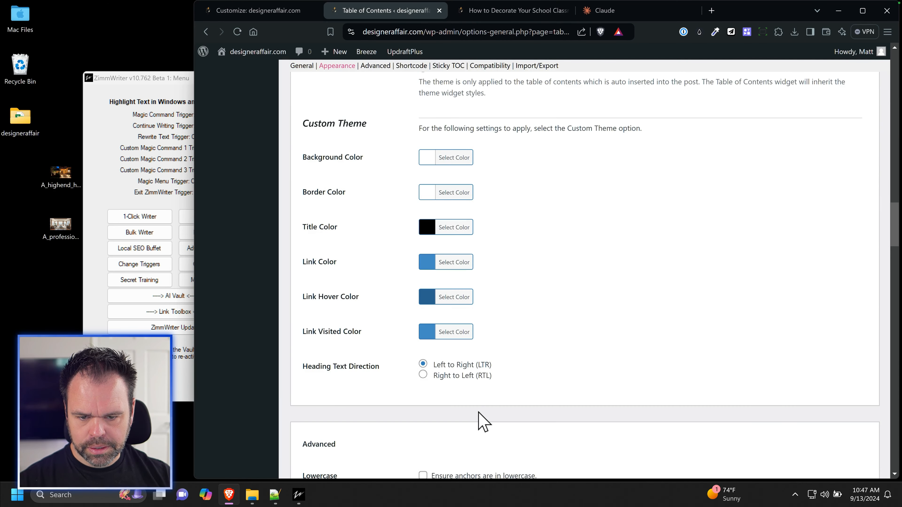
{"action": "left_click", "coordinate": [427, 262]}
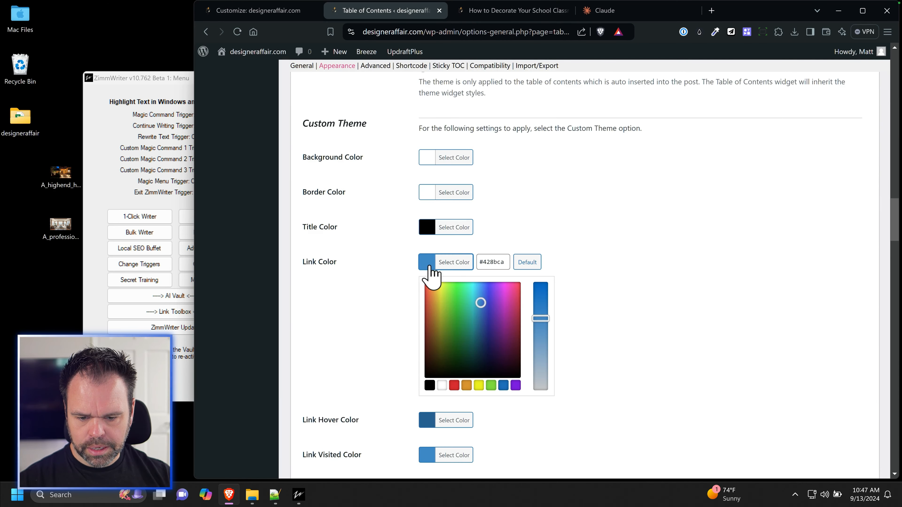
{"action": "triple_click", "coordinate": [492, 262]}
{"action": "key", "text": "ctrl+v"}
{"action": "left_click", "coordinate": [604, 227]}
Step: Copy the second Global Color Palette color's hex code from the site customizer and set it as the table of contents' link hover color
{"action": "left_click", "coordinate": [258, 11]}
{"action": "left_click", "coordinate": [234, 143]}
{"action": "triple_click", "coordinate": [226, 311]}
{"action": "left_click", "coordinate": [350, 12]}
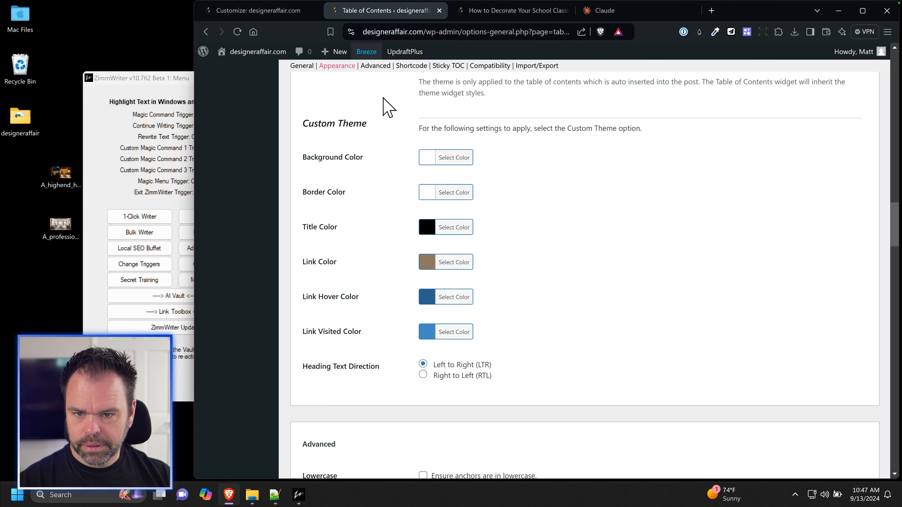
{"action": "left_click", "coordinate": [427, 298]}
{"action": "triple_click", "coordinate": [492, 298]}
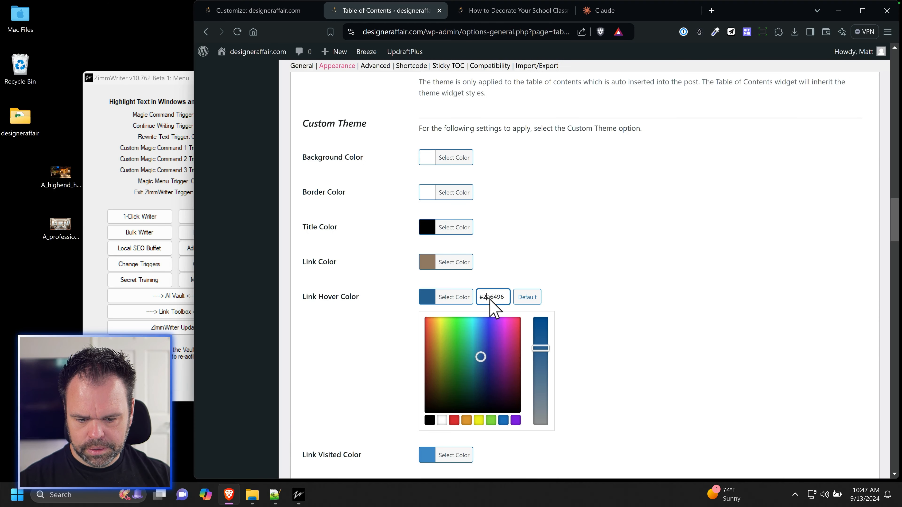
{"action": "key", "text": "ctrl+v"}
{"action": "left_click", "coordinate": [564, 267]}
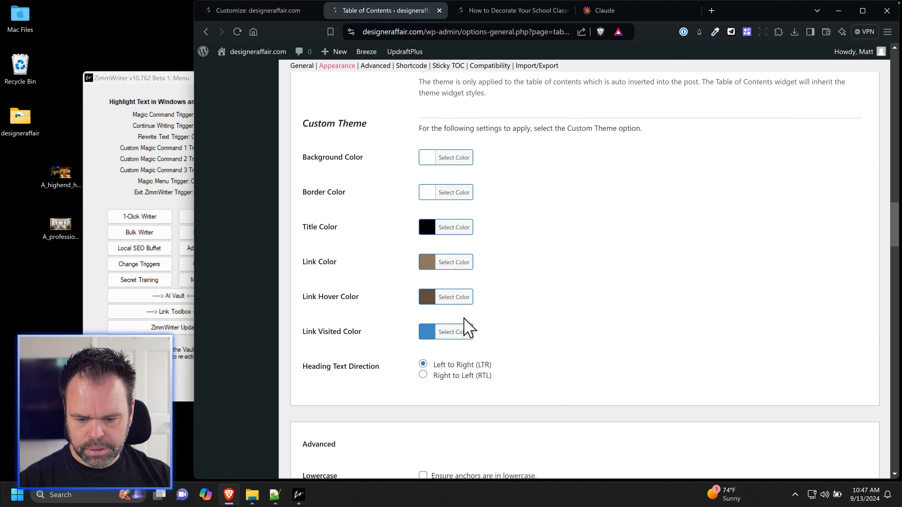
Step: Copy the table of contents' link color hex code and set the link visited color to the same #967d69
{"action": "left_click", "coordinate": [431, 335]}
{"action": "left_click", "coordinate": [507, 280]}
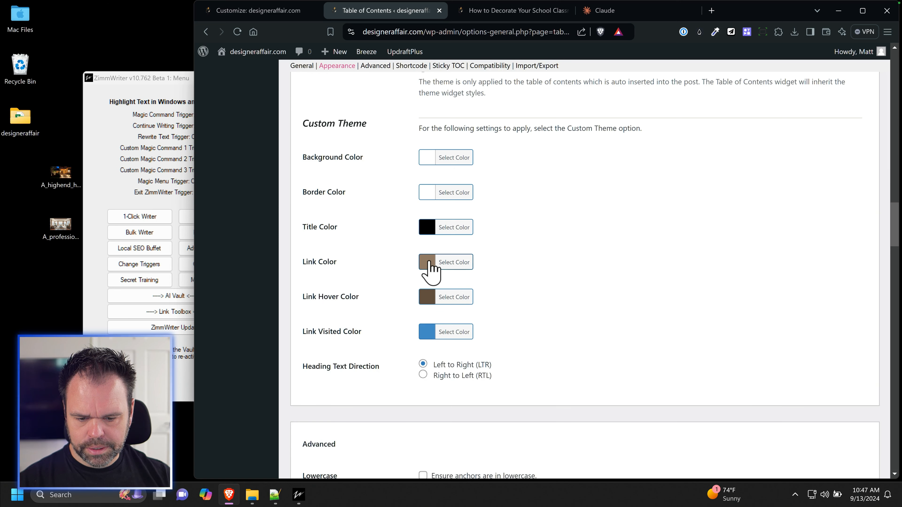
{"action": "left_click", "coordinate": [428, 264]}
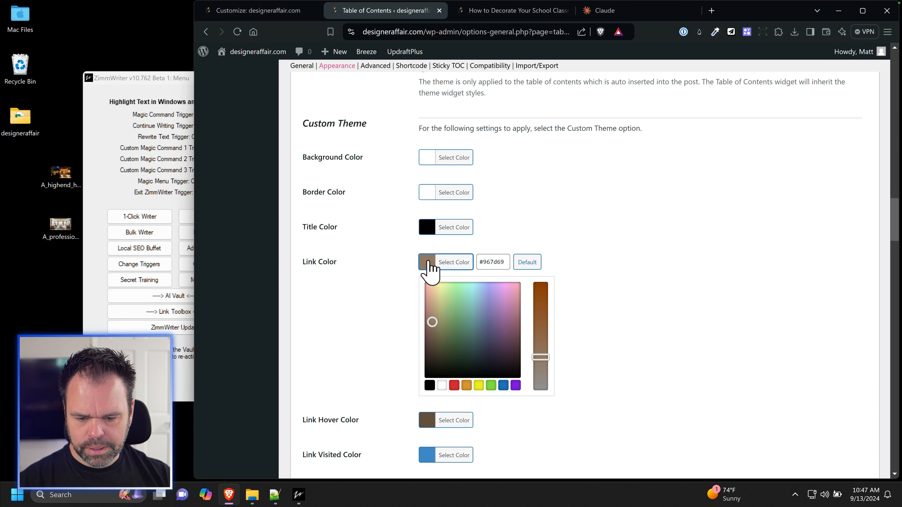
{"action": "left_click", "coordinate": [526, 234]}
{"action": "left_click", "coordinate": [428, 335]}
{"action": "left_click", "coordinate": [496, 332]}
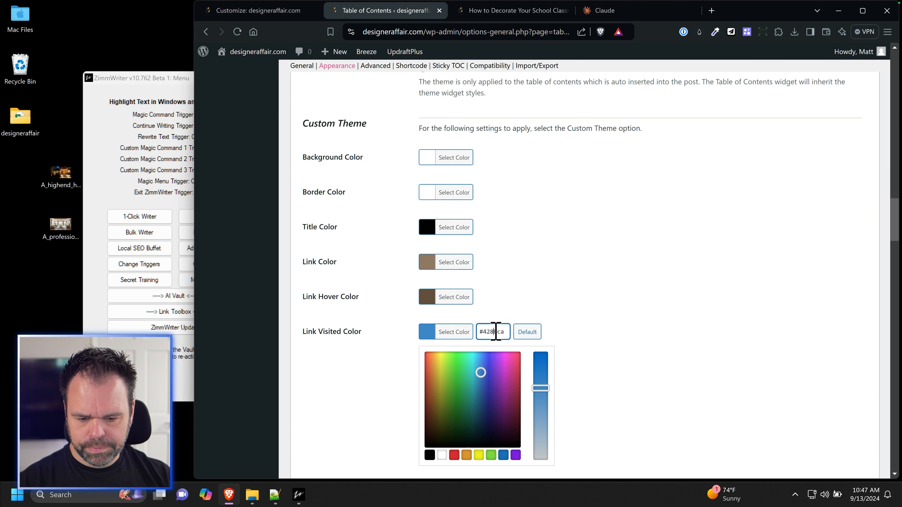
{"action": "key", "text": "ctrl+a"}
{"action": "type", "text": "#967d69"}
{"action": "left_click", "coordinate": [536, 292]}
{"action": "scroll", "coordinate": [536, 330], "scroll_direction": "up", "scroll_amount": 15}
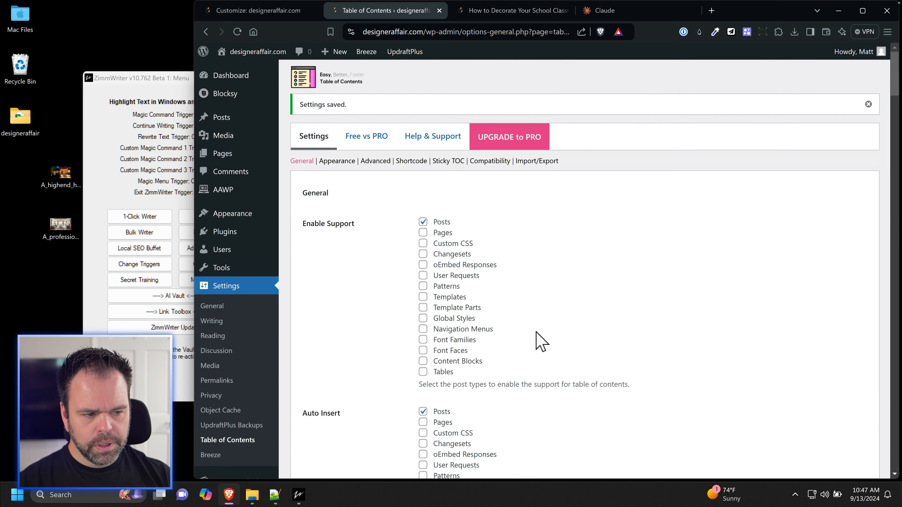
Step: Save the table of contents plugin settings, then reload the classroom holiday article to check its table of contents
{"action": "scroll", "coordinate": [539, 342], "scroll_direction": "down", "scroll_amount": 20}
{"action": "left_click", "coordinate": [316, 424]}
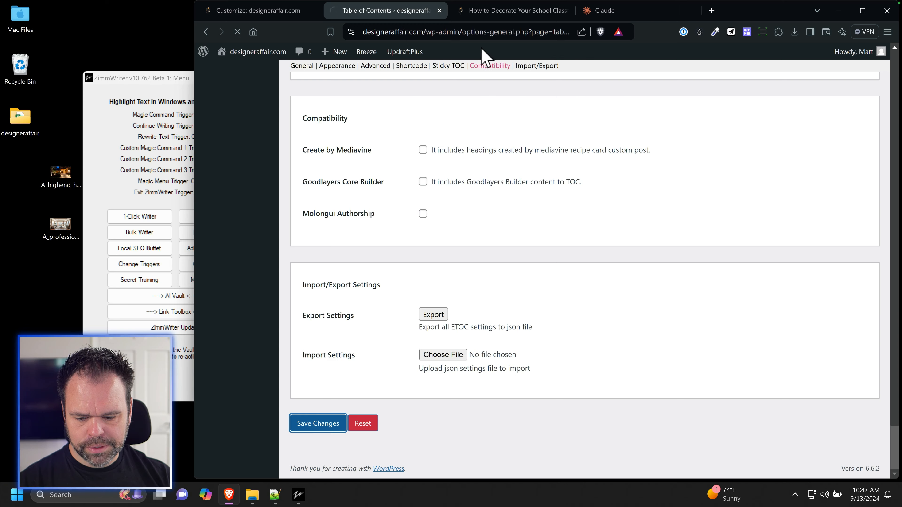
{"action": "left_click", "coordinate": [476, 13]}
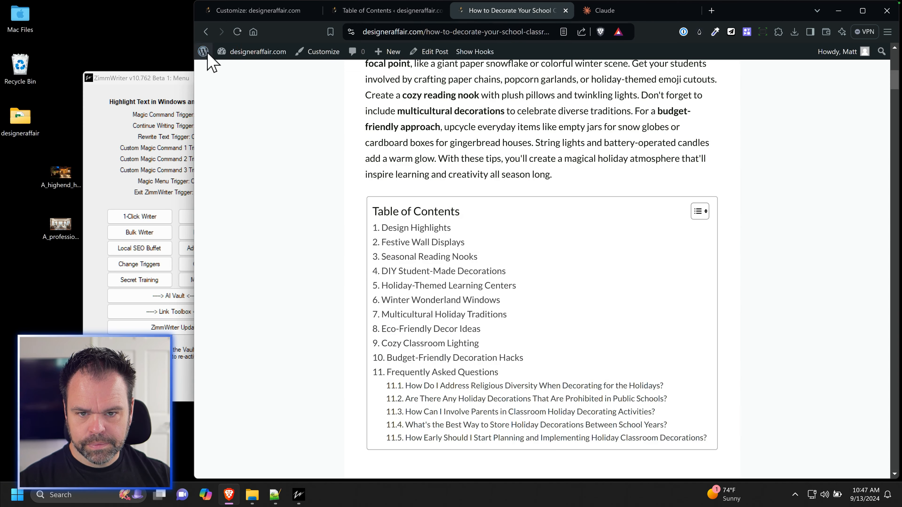
{"action": "left_click", "coordinate": [236, 32]}
{"action": "scroll", "coordinate": [308, 135], "scroll_direction": "down", "scroll_amount": 3}
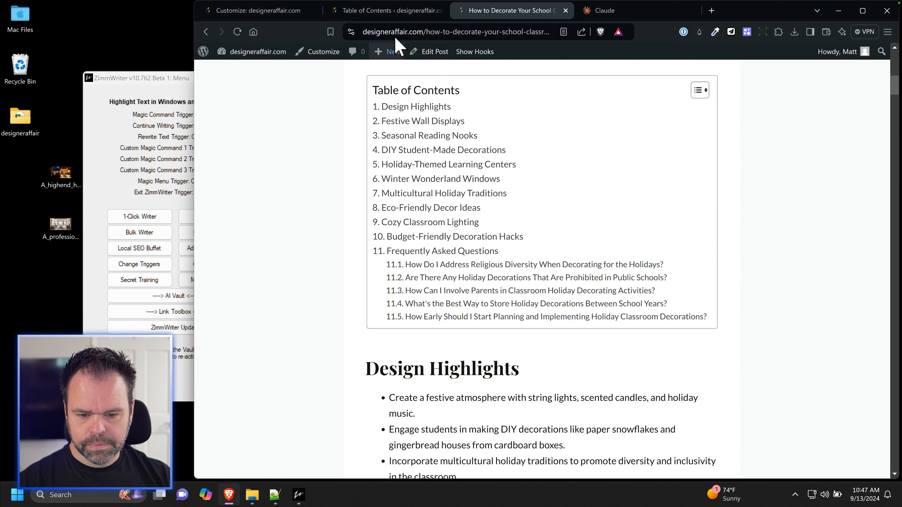
Step: Set the table of contents theme to Custom in the plugin's appearance settings and save the changes
{"action": "left_click", "coordinate": [391, 11]}
{"action": "scroll", "coordinate": [498, 320], "scroll_direction": "down", "scroll_amount": 5}
{"action": "scroll", "coordinate": [511, 347], "scroll_direction": "down", "scroll_amount": 7}
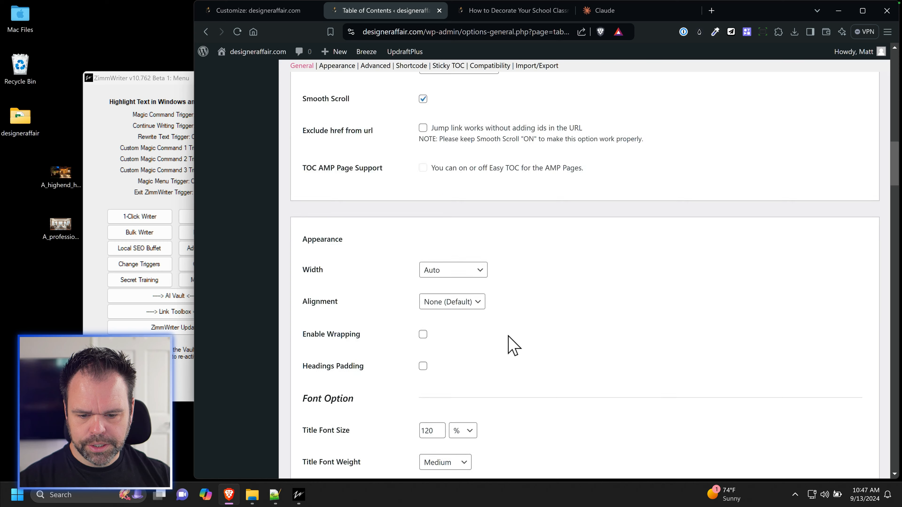
{"action": "scroll", "coordinate": [503, 333], "scroll_direction": "down", "scroll_amount": 2}
{"action": "scroll", "coordinate": [501, 331], "scroll_direction": "down", "scroll_amount": 7}
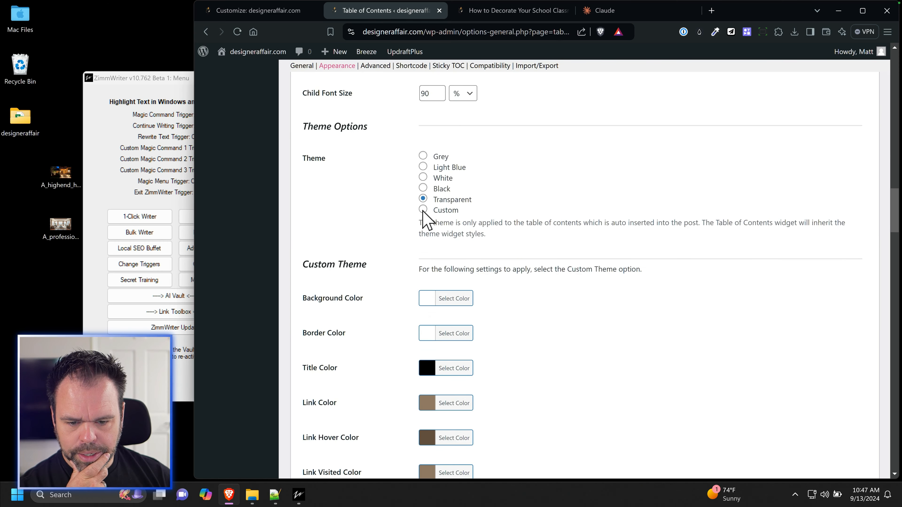
{"action": "left_click", "coordinate": [423, 209]}
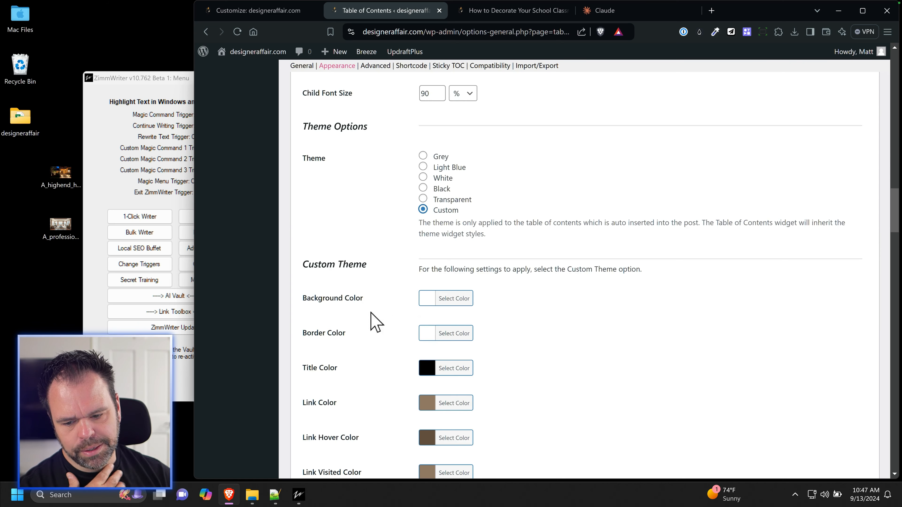
{"action": "scroll", "coordinate": [377, 356], "scroll_direction": "down", "scroll_amount": 10}
{"action": "scroll", "coordinate": [378, 383], "scroll_direction": "down", "scroll_amount": 15}
{"action": "left_click", "coordinate": [321, 424]}
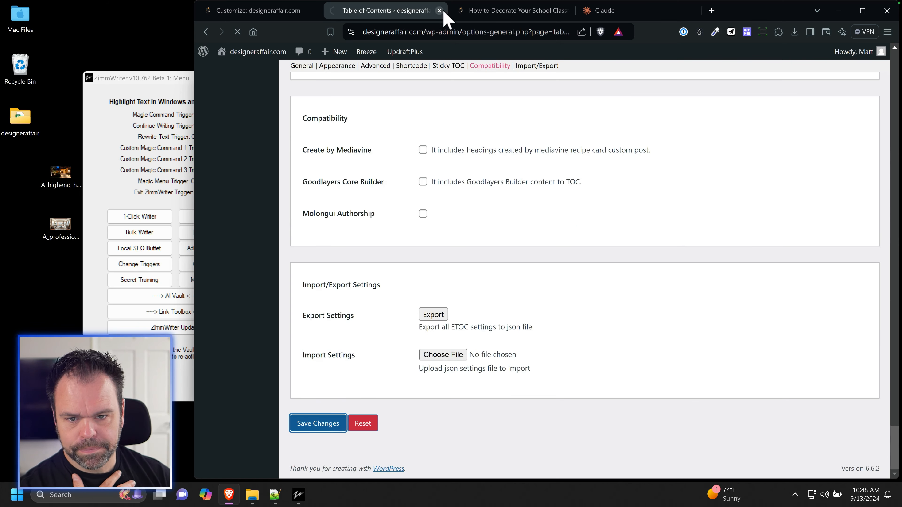
Step: Preview the classroom holiday article in the theme customizer, checking the table of contents and zooming out for the desktop header
{"action": "left_click", "coordinate": [473, 14]}
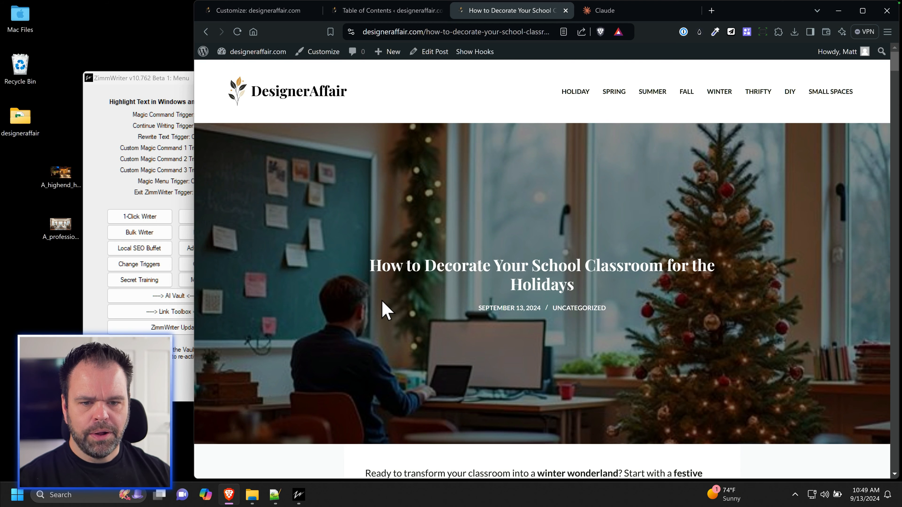
{"action": "left_click", "coordinate": [311, 59]}
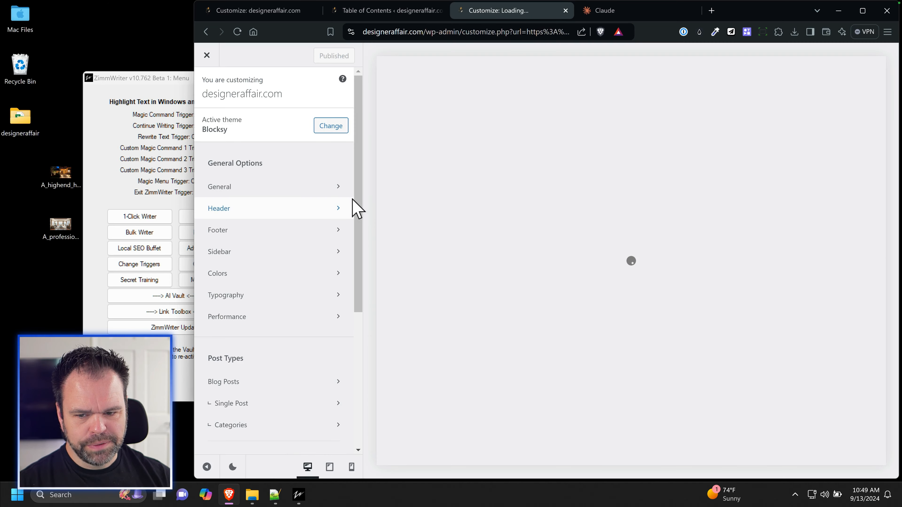
{"action": "scroll", "coordinate": [439, 262], "scroll_direction": "down", "scroll_amount": 10}
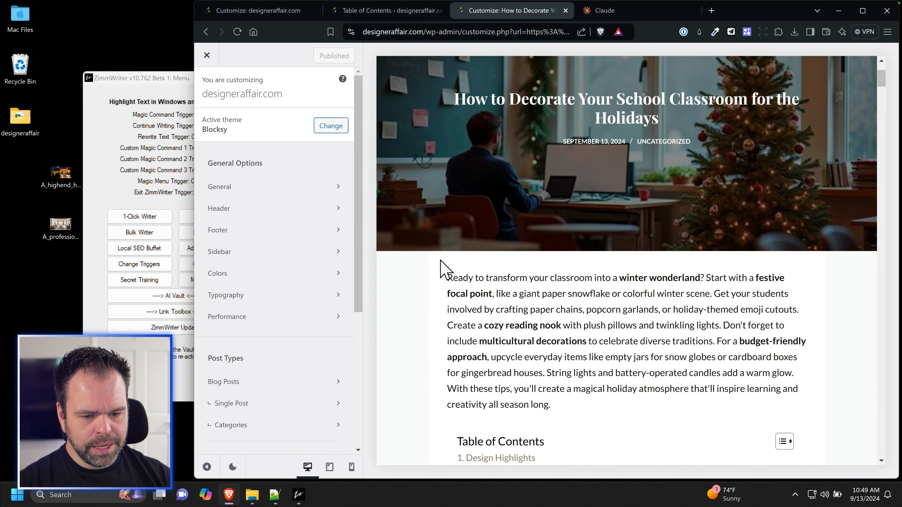
{"action": "scroll", "coordinate": [447, 264], "scroll_direction": "up", "scroll_amount": 7}
{"action": "scroll", "coordinate": [447, 264], "scroll_direction": "up", "scroll_amount": 3}
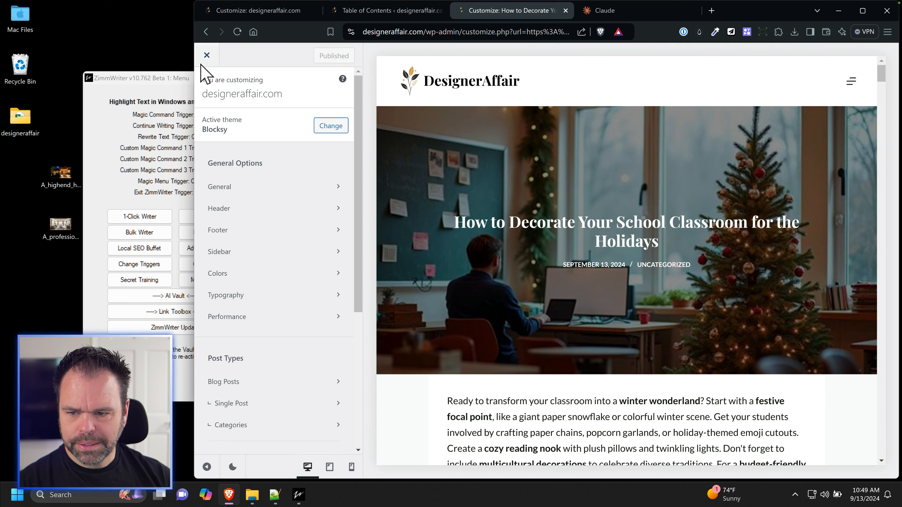
{"action": "left_click_drag", "start_coordinate": [195, 55], "coordinate": [198, 55]}
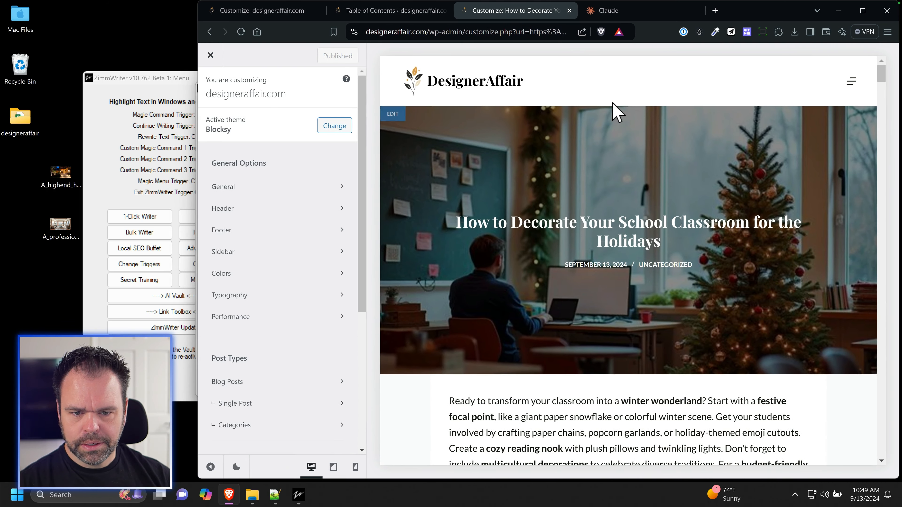
{"action": "key", "text": "ctrl+minus"}
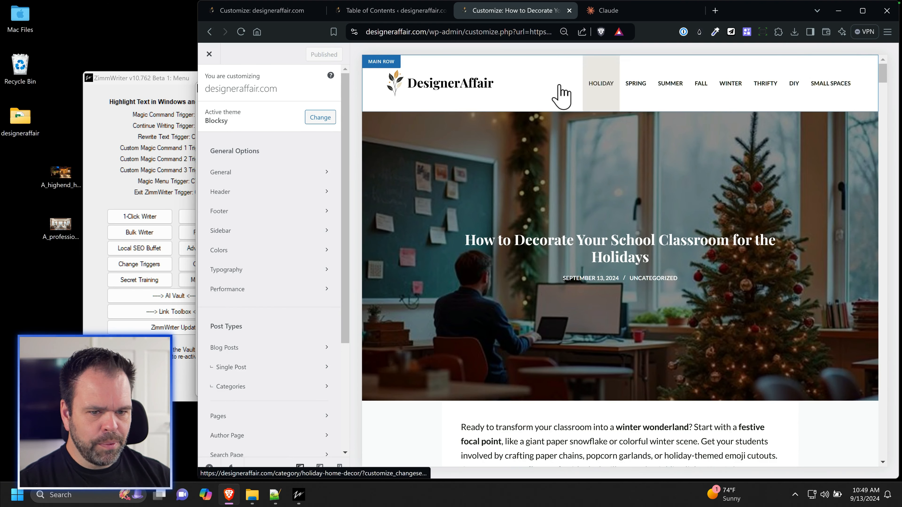
Step: Highlight the affiliate disclosure text above the hero image of the fall backyard decor article
{"action": "left_click_drag", "start_coordinate": [379, 126], "coordinate": [614, 136]}
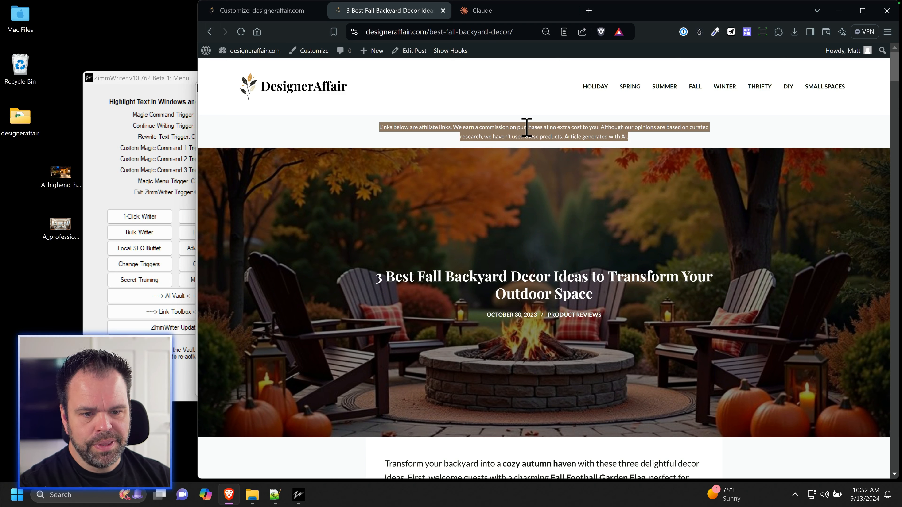
Step: Open the header's main row in the home page customizer and move Menu 1 to its centre column
{"action": "left_click", "coordinate": [290, 10]}
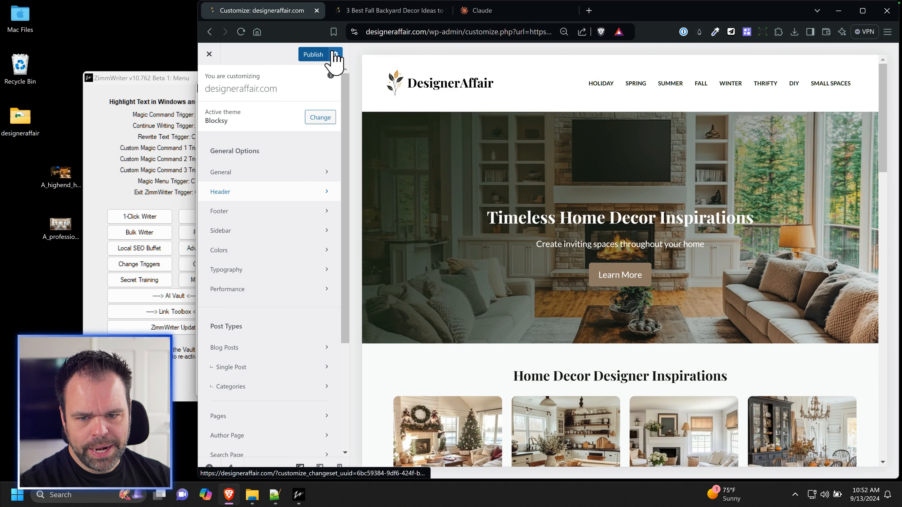
{"action": "left_click", "coordinate": [388, 87]}
{"action": "left_click", "coordinate": [388, 88]}
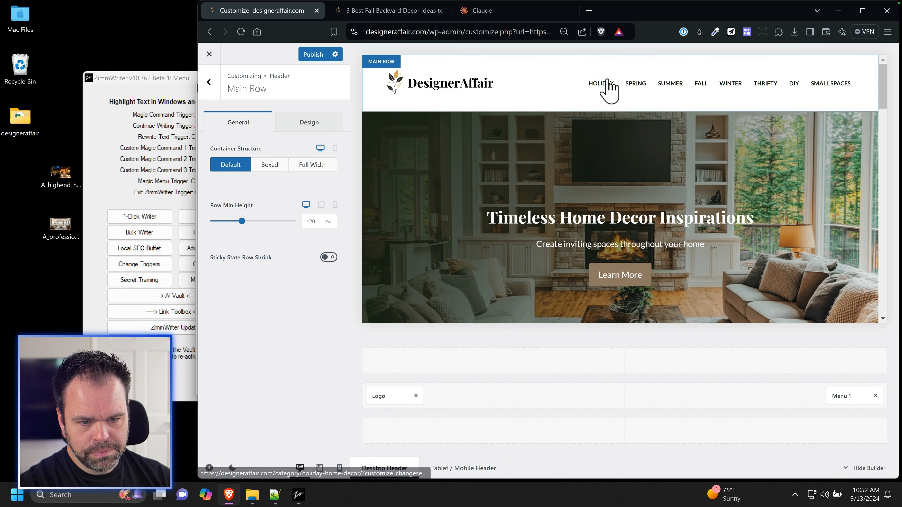
{"action": "left_click_drag", "start_coordinate": [839, 398], "coordinate": [626, 389]}
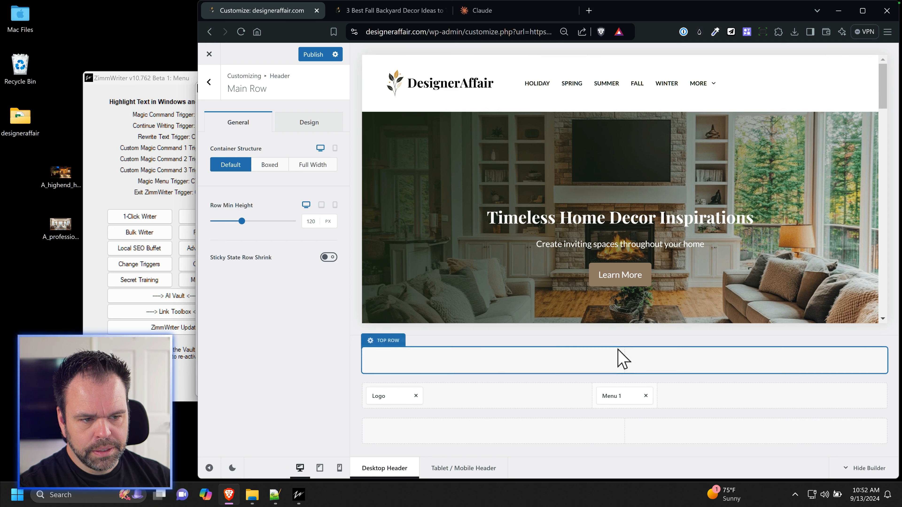
Step: Add a Search Box element to the end of the desktop header's main row and publish the header
{"action": "left_click", "coordinate": [209, 83]}
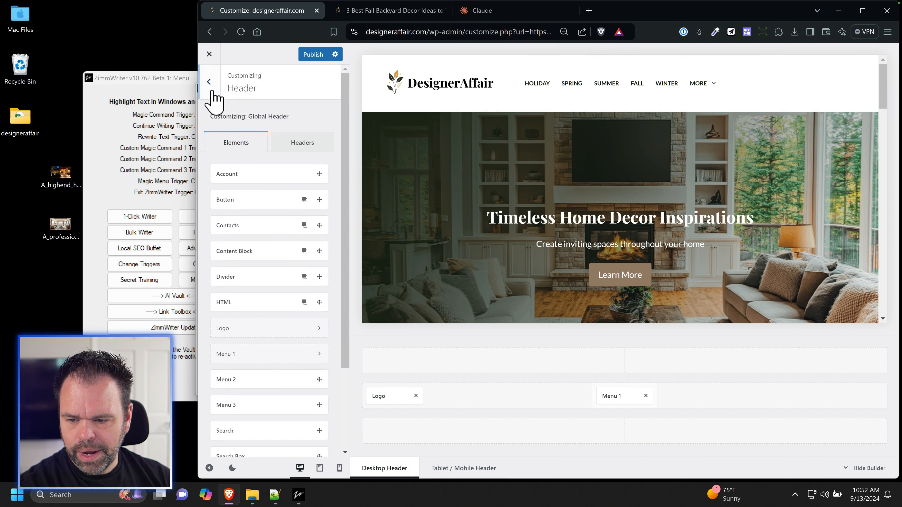
{"action": "scroll", "coordinate": [249, 338], "scroll_direction": "down", "scroll_amount": 3}
{"action": "left_click_drag", "start_coordinate": [259, 354], "coordinate": [852, 397]}
{"action": "mouse_move", "coordinate": [702, 83]}
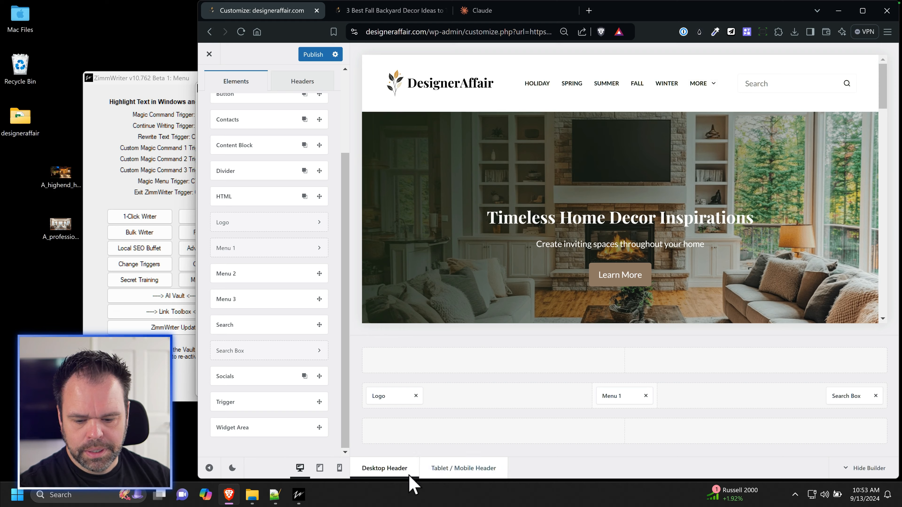
{"action": "left_click", "coordinate": [320, 468]}
{"action": "left_click", "coordinate": [300, 468]}
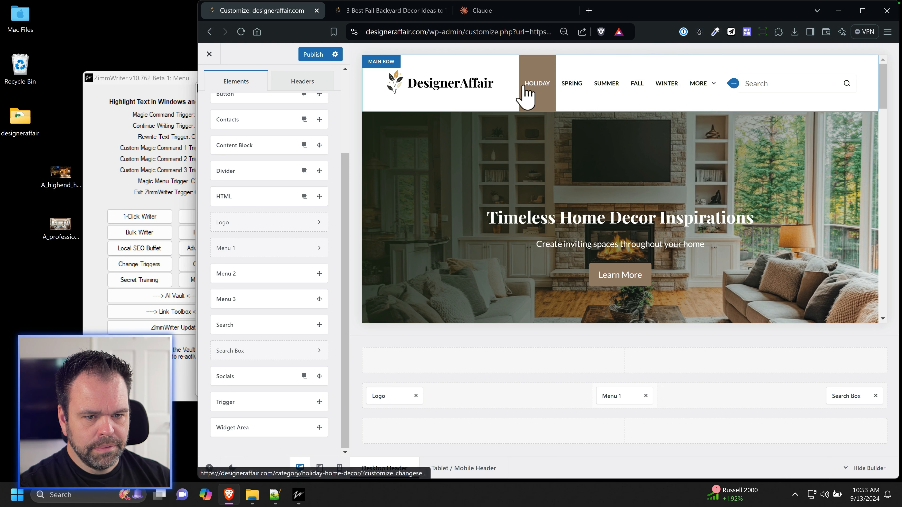
{"action": "left_click", "coordinate": [308, 55]}
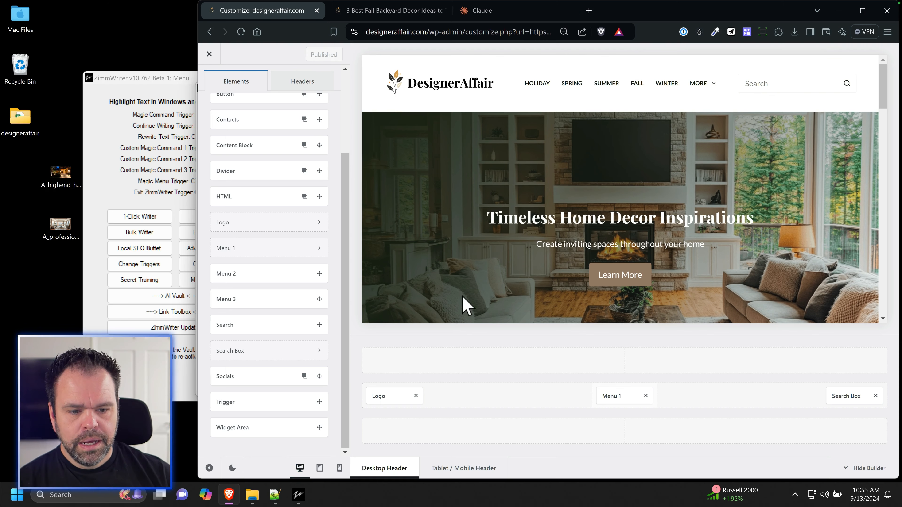
Step: Set the font size of the footer's copyright text to 12 px for the mobile view
{"action": "scroll", "coordinate": [477, 308], "scroll_direction": "down", "scroll_amount": 15}
{"action": "scroll", "coordinate": [493, 287], "scroll_direction": "up", "scroll_amount": 10}
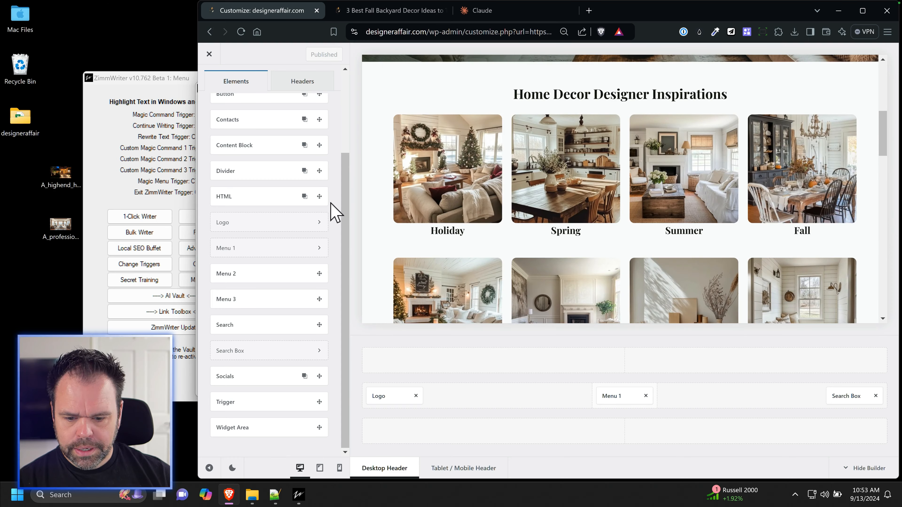
{"action": "scroll", "coordinate": [395, 308], "scroll_direction": "down", "scroll_amount": 10}
{"action": "left_click", "coordinate": [339, 468]}
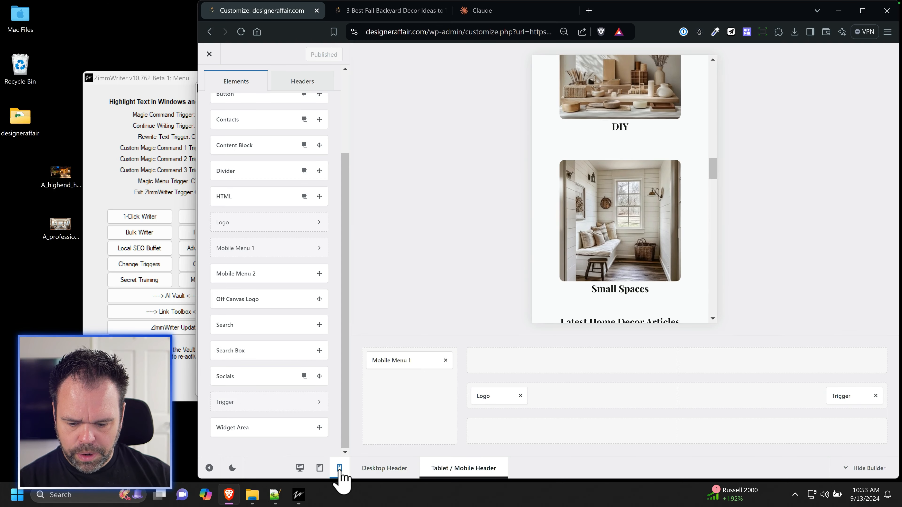
{"action": "scroll", "coordinate": [633, 280], "scroll_direction": "down", "scroll_amount": 10}
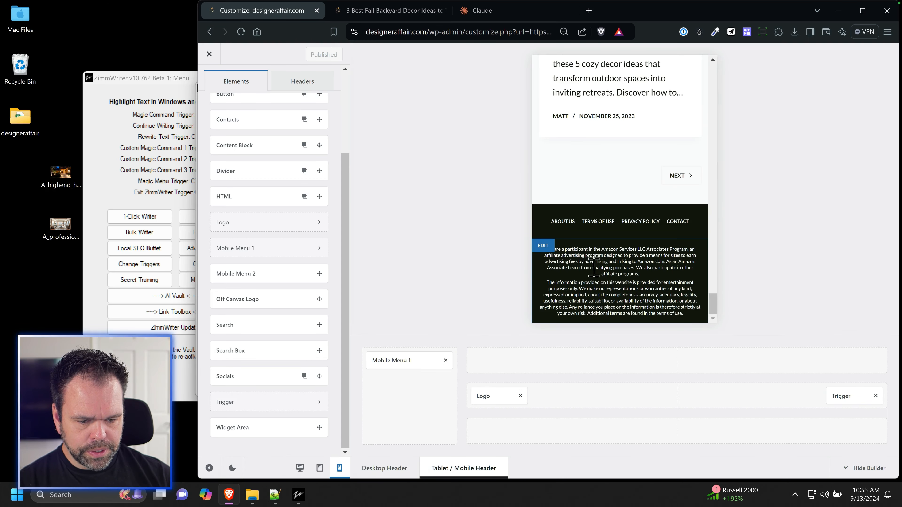
{"action": "left_click", "coordinate": [540, 246]}
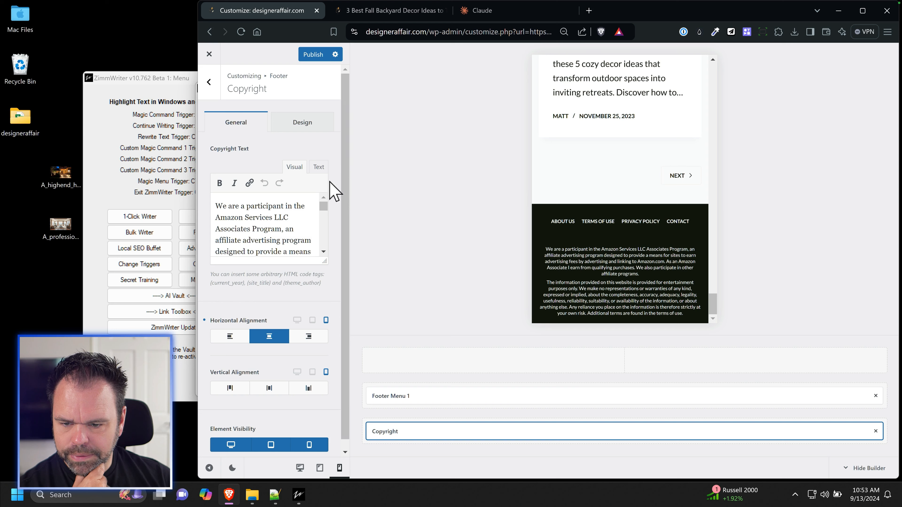
{"action": "left_click", "coordinate": [305, 122]}
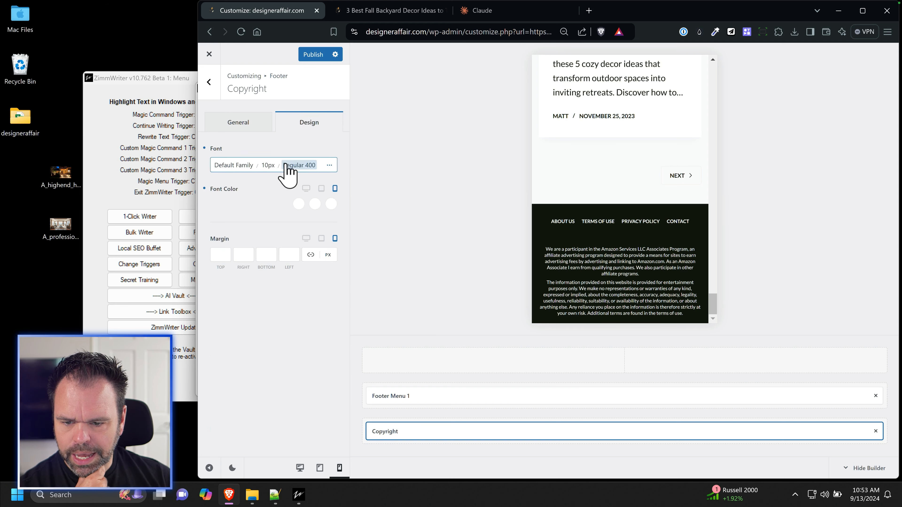
{"action": "left_click", "coordinate": [268, 166]}
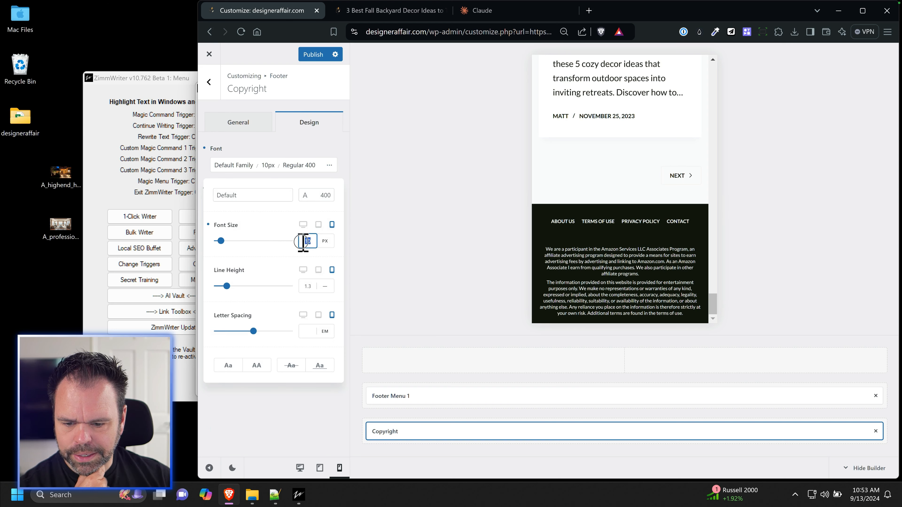
{"action": "type", "text": "12"}
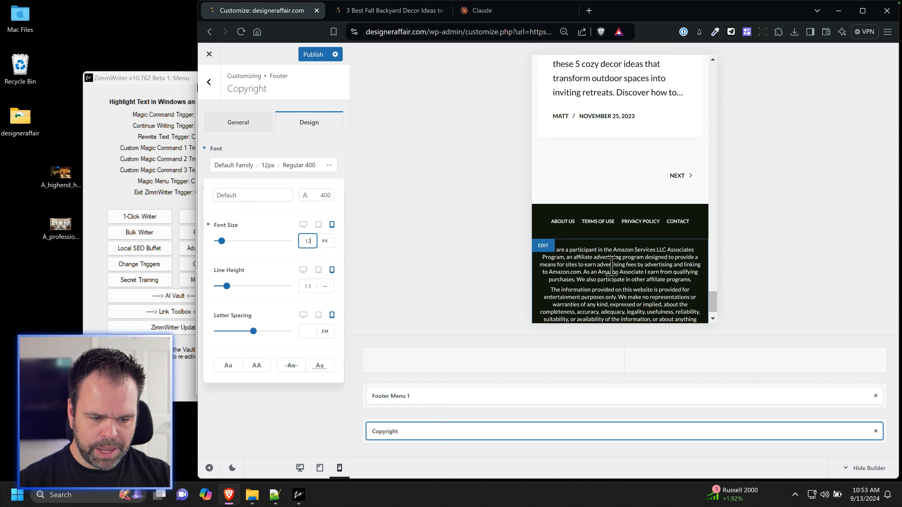
Step: Set the font size of Footer Menu 1 to 11 px for the mobile view
{"action": "mouse_move", "coordinate": [539, 224]}
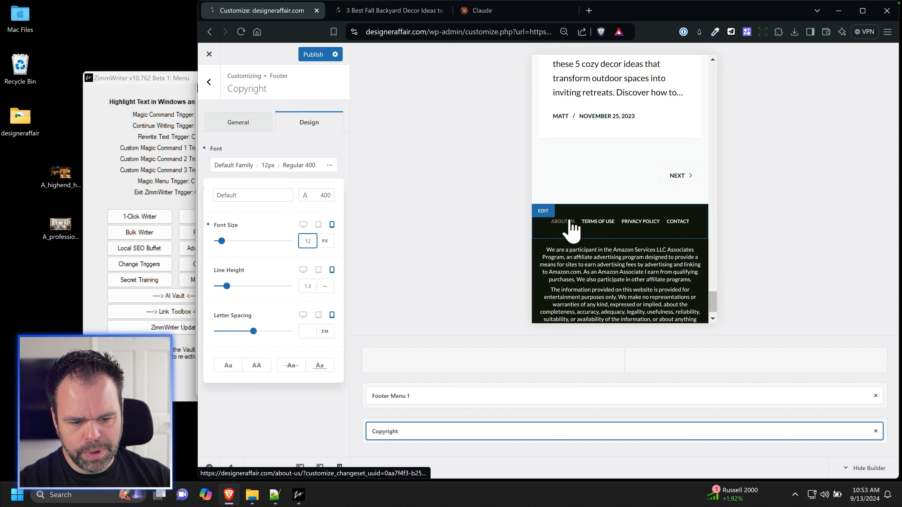
{"action": "left_click", "coordinate": [543, 212]}
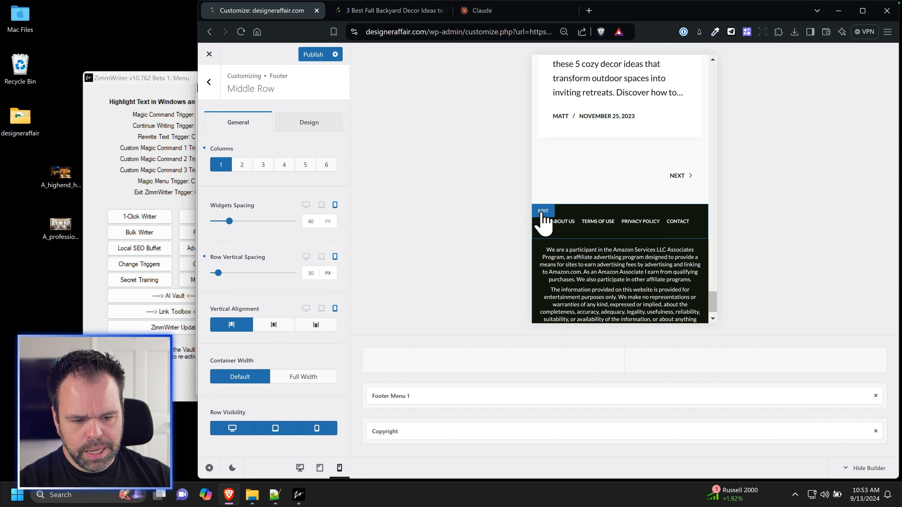
{"action": "left_click", "coordinate": [543, 216]}
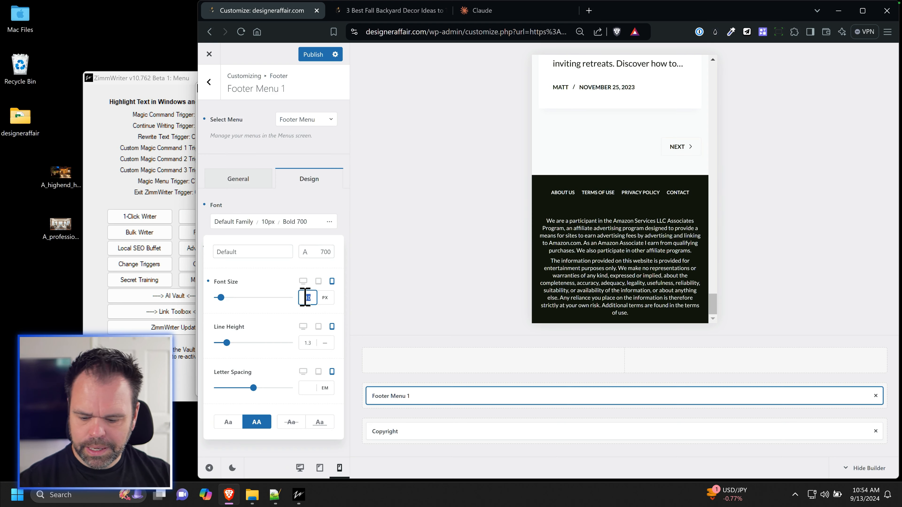
{"action": "left_click", "coordinate": [307, 298]}
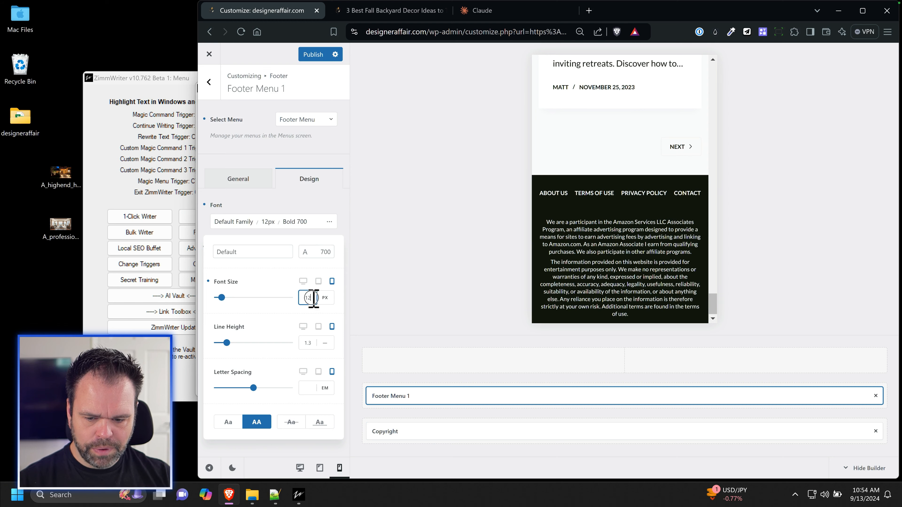
{"action": "left_click_drag", "start_coordinate": [314, 298], "coordinate": [294, 298]}
{"action": "type", "text": "11"}
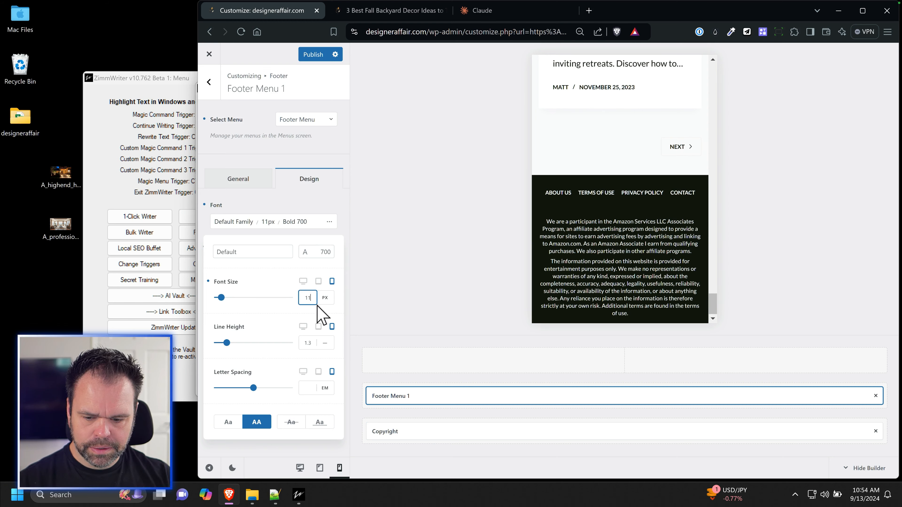
{"action": "left_click", "coordinate": [340, 207]}
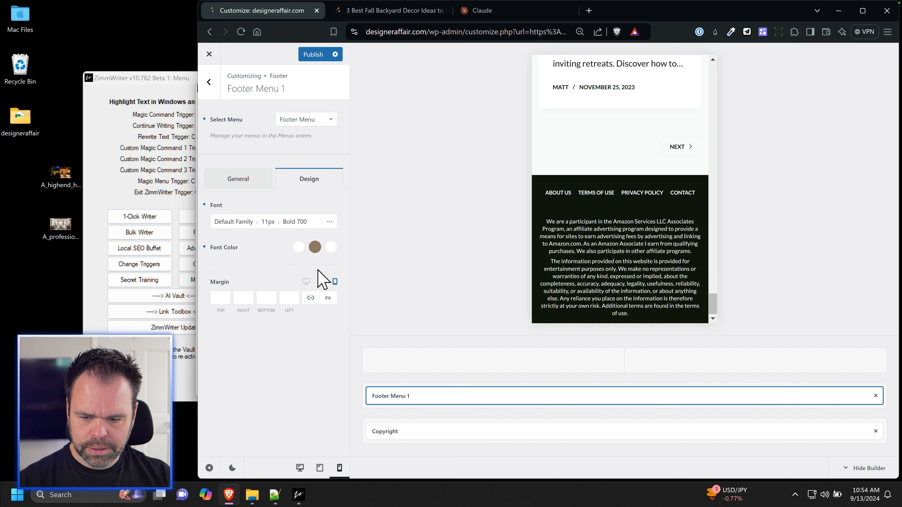
Step: Set the items spacing of Footer Menu 1 to 12 px for the mobile view
{"action": "left_click", "coordinate": [238, 179]}
{"action": "type", "text": "12"}
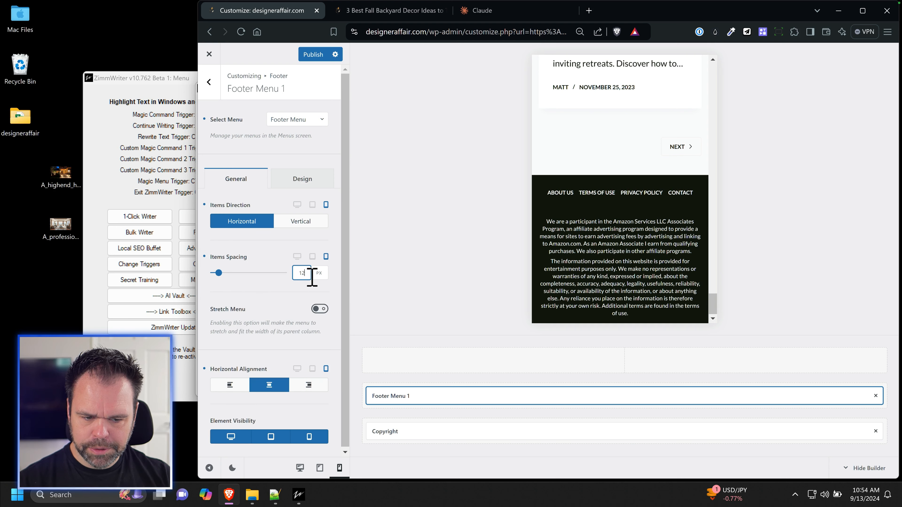
Step: Publish the mobile footer changes
{"action": "left_click", "coordinate": [376, 279]}
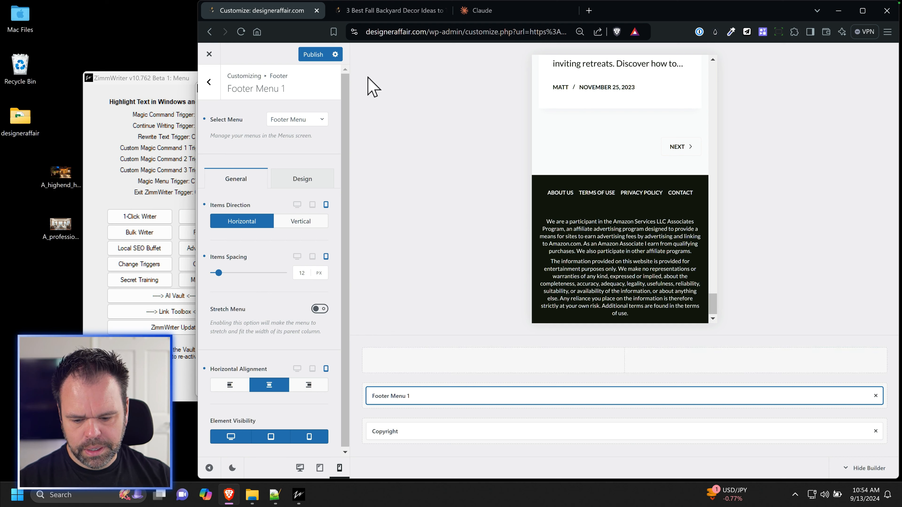
{"action": "left_click", "coordinate": [312, 55]}
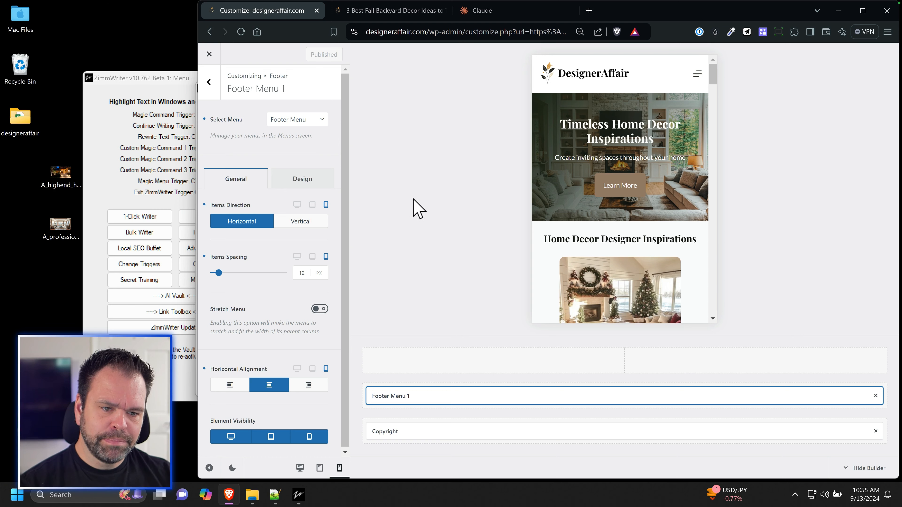
Step: Go from the article to the site's WordPress dashboard and open the Home front page for editing
{"action": "left_click", "coordinate": [394, 10]}
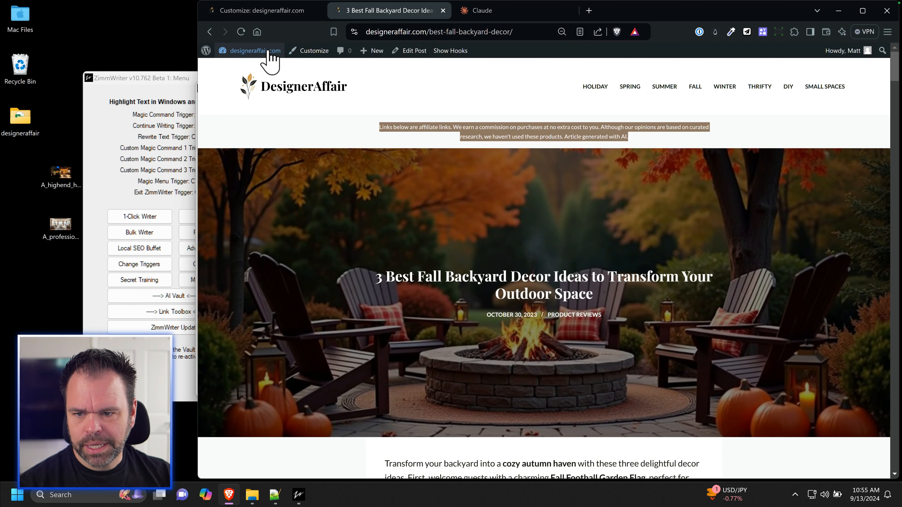
{"action": "mouse_move", "coordinate": [259, 52]}
{"action": "left_click_drag", "start_coordinate": [369, 14], "coordinate": [262, 9]}
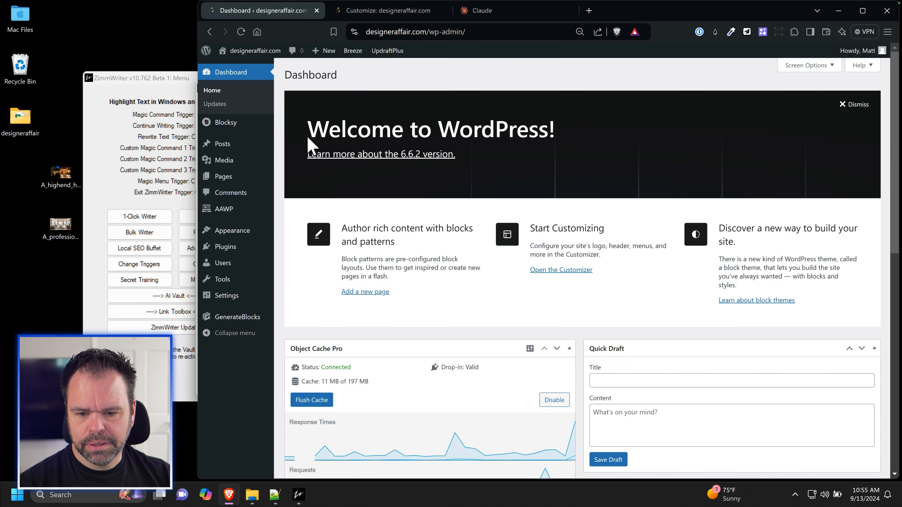
{"action": "mouse_move", "coordinate": [232, 176]}
{"action": "left_click", "coordinate": [300, 179]}
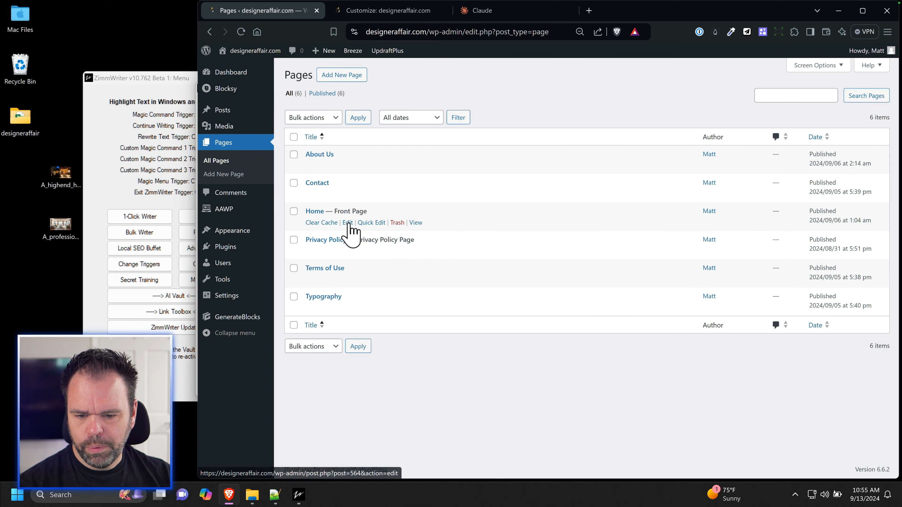
Step: Compare the home page preview in the Customizer at tablet, desktop and mobile sizes
{"action": "left_click", "coordinate": [390, 14]}
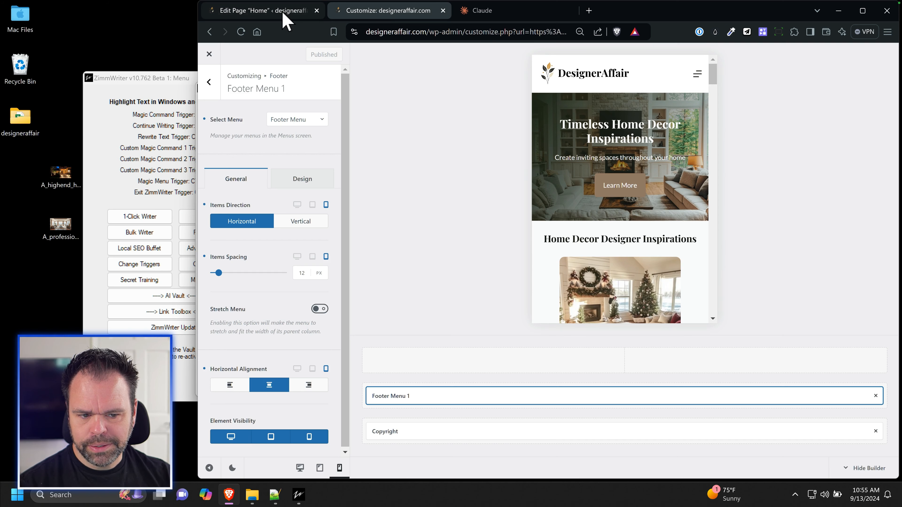
{"action": "left_click", "coordinate": [321, 468]}
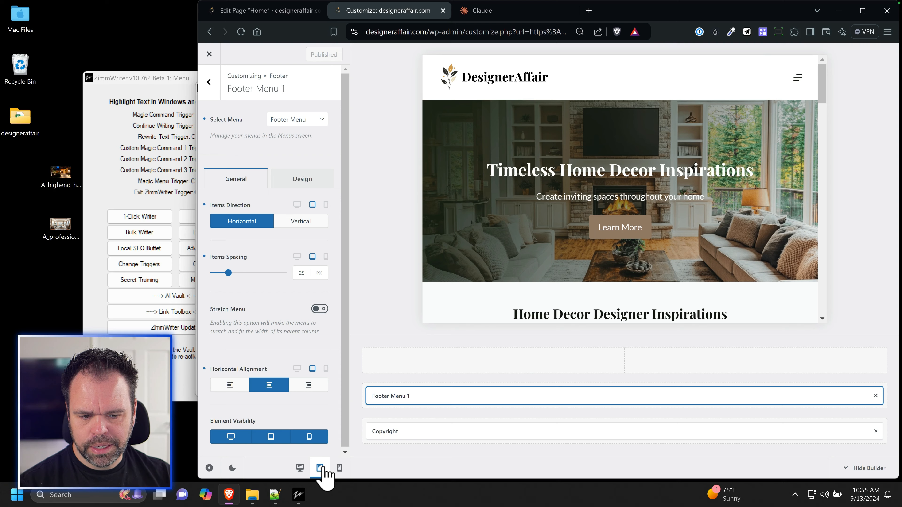
{"action": "left_click", "coordinate": [300, 468]}
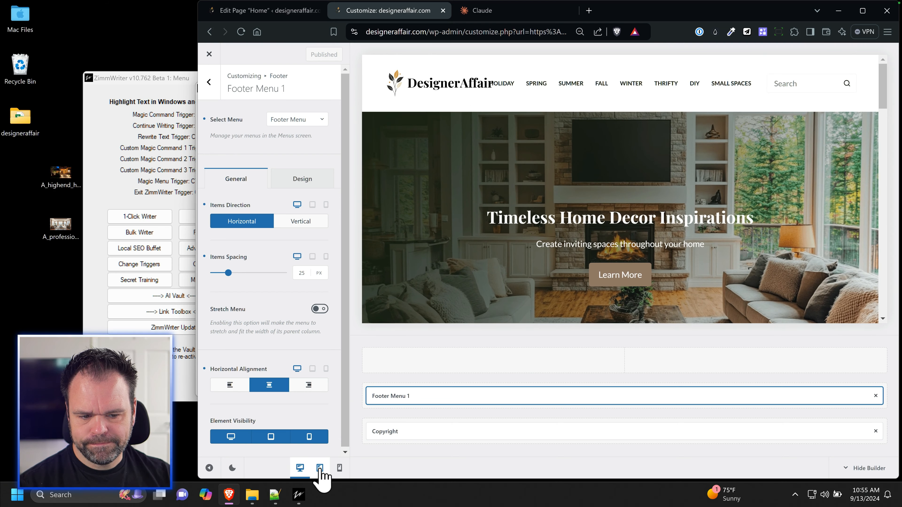
{"action": "left_click", "coordinate": [321, 468]}
{"action": "left_click", "coordinate": [339, 468]}
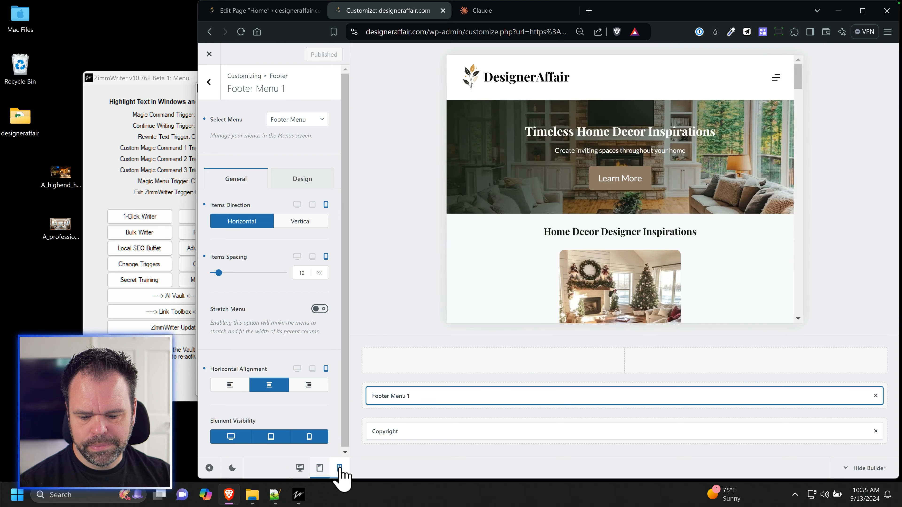
Step: Set the Home page Learn More button's desktop padding to 8 px top and bottom and 15 px left and right, and save the page
{"action": "left_click", "coordinate": [284, 10]}
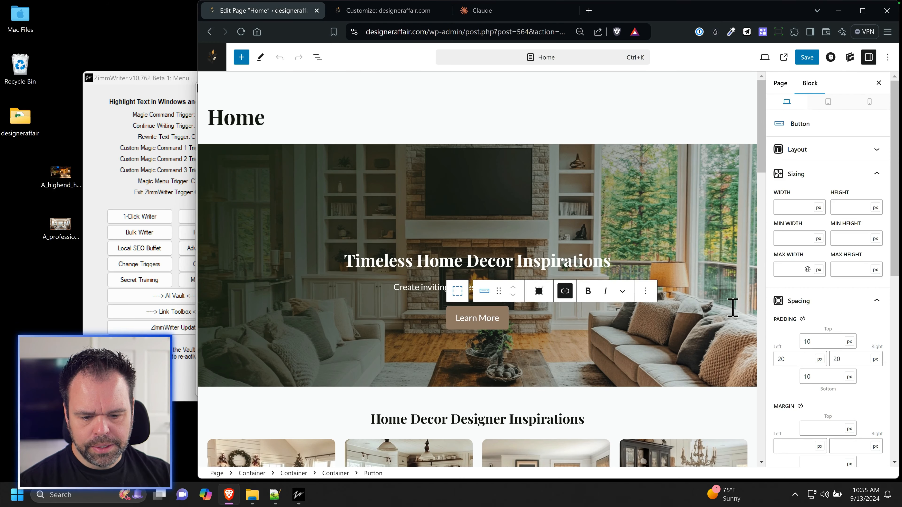
{"action": "scroll", "coordinate": [813, 359], "scroll_direction": "down", "scroll_amount": 3}
{"action": "left_click_drag", "start_coordinate": [778, 236], "coordinate": [797, 218]}
{"action": "type", "text": "8"}
{"action": "left_click_drag", "start_coordinate": [824, 253], "coordinate": [796, 253]}
{"action": "type", "text": "8"}
{"action": "left_click_drag", "start_coordinate": [796, 236], "coordinate": [771, 236]}
{"action": "type", "text": "15"}
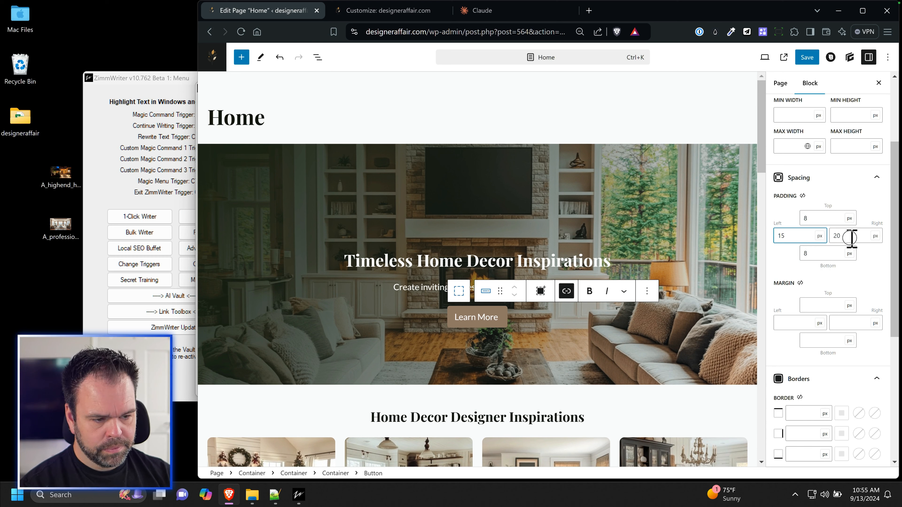
{"action": "left_click_drag", "start_coordinate": [851, 238], "coordinate": [763, 257]}
{"action": "type", "text": "15"}
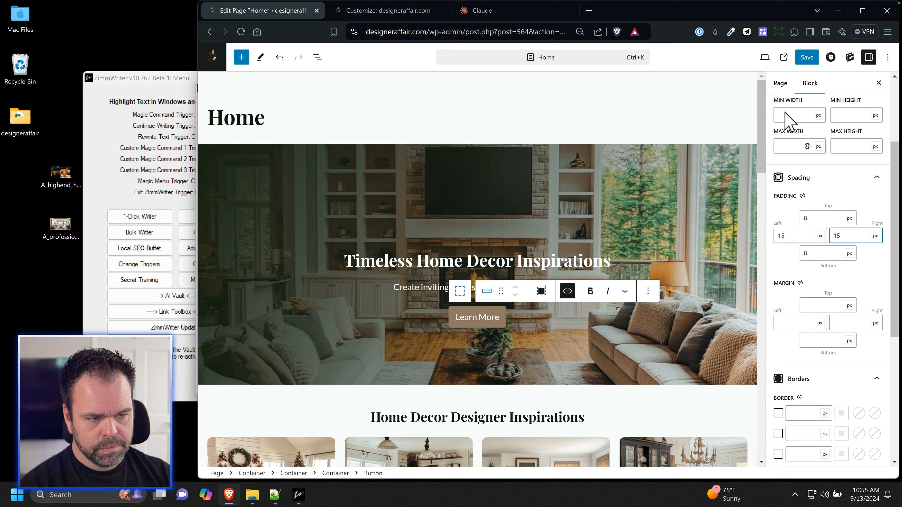
{"action": "left_click", "coordinate": [808, 58]}
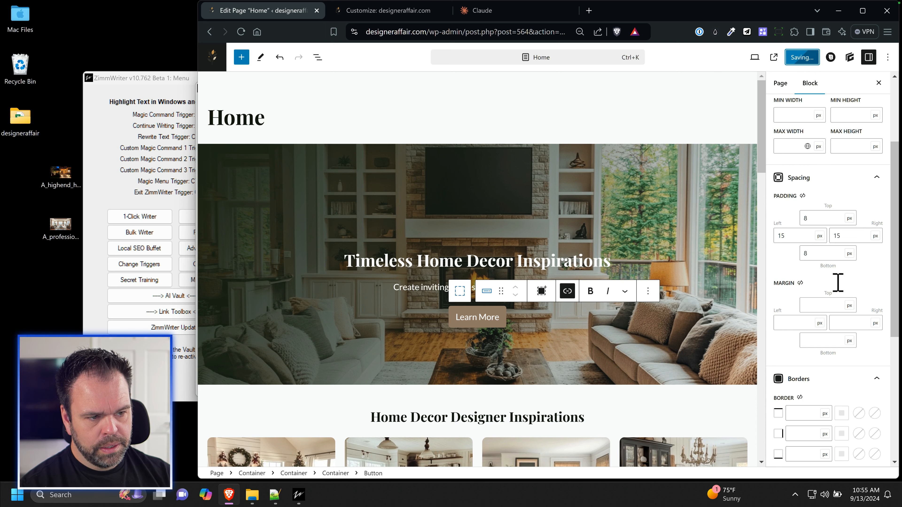
Step: Set the Learn More button's mobile padding to 5 px top and bottom and 12 px left and right
{"action": "scroll", "coordinate": [836, 249], "scroll_direction": "up", "scroll_amount": 3}
{"action": "scroll", "coordinate": [845, 338], "scroll_direction": "down", "scroll_amount": 3}
{"action": "scroll", "coordinate": [848, 249], "scroll_direction": "up", "scroll_amount": 3}
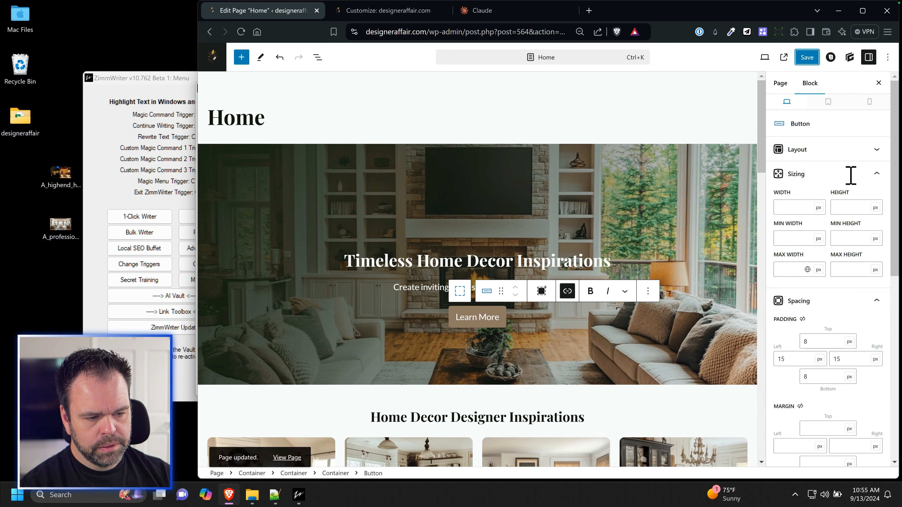
{"action": "left_click", "coordinate": [829, 102]}
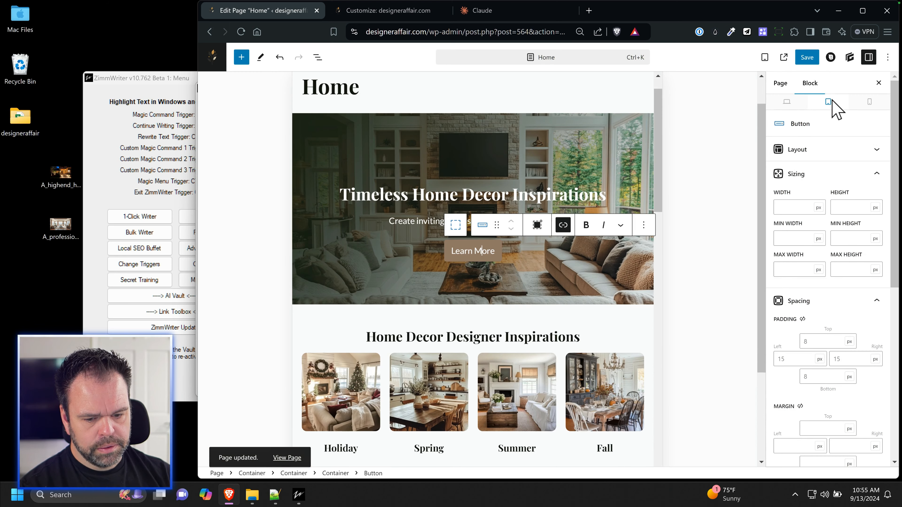
{"action": "left_click", "coordinate": [869, 102]}
{"action": "left_click", "coordinate": [820, 342]}
{"action": "type", "text": "5"}
{"action": "left_click", "coordinate": [826, 376]}
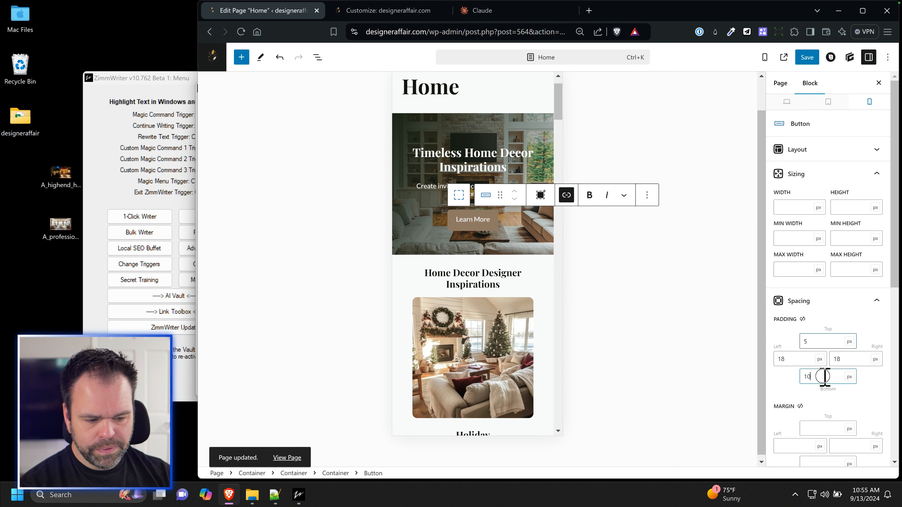
{"action": "type", "text": "5"}
{"action": "left_click", "coordinate": [798, 360]}
{"action": "type", "text": "12"}
{"action": "key", "text": "Tab"}
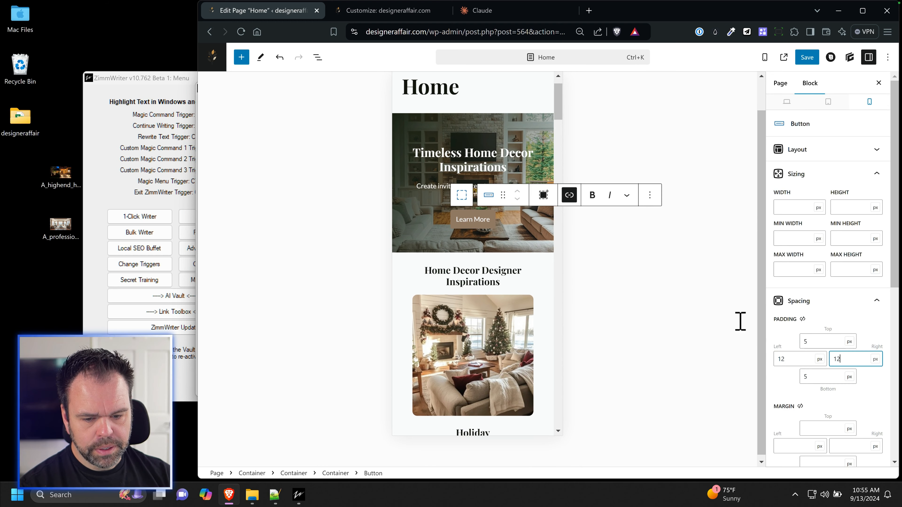
{"action": "type", "text": "12"}
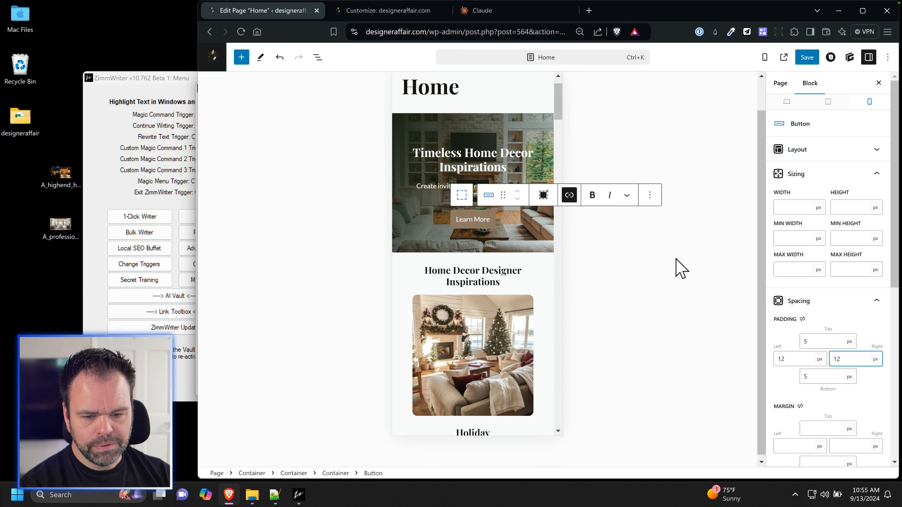
Step: Save the Home page and preview it in the Customizer's mobile view
{"action": "left_click", "coordinate": [806, 58]}
{"action": "left_click", "coordinate": [388, 10]}
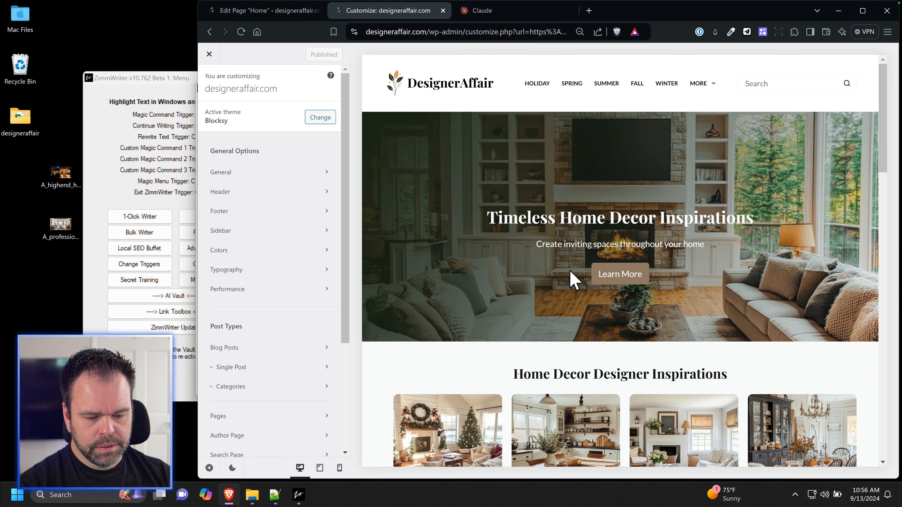
{"action": "left_click", "coordinate": [342, 471]}
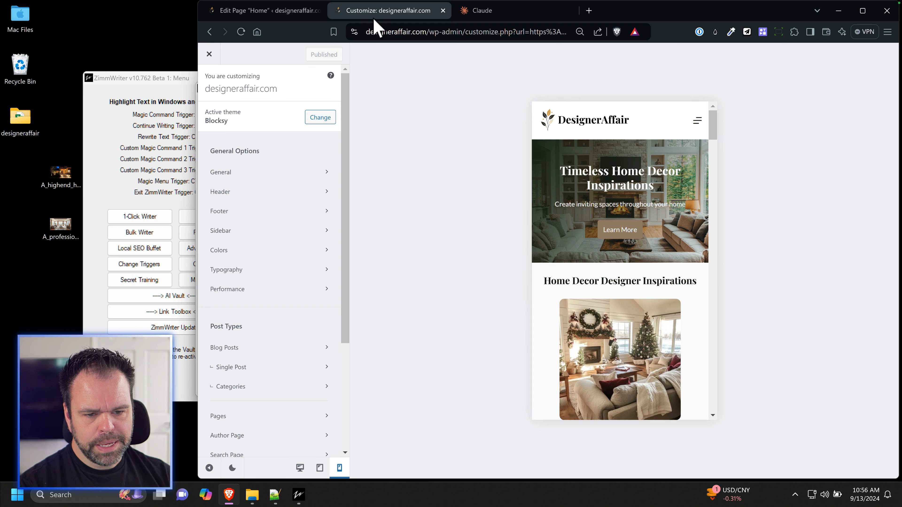
Step: Set the top and bottom padding of the Home page's hero container to 100 px for the mobile view
{"action": "left_click", "coordinate": [263, 10]}
{"action": "left_click", "coordinate": [531, 151]}
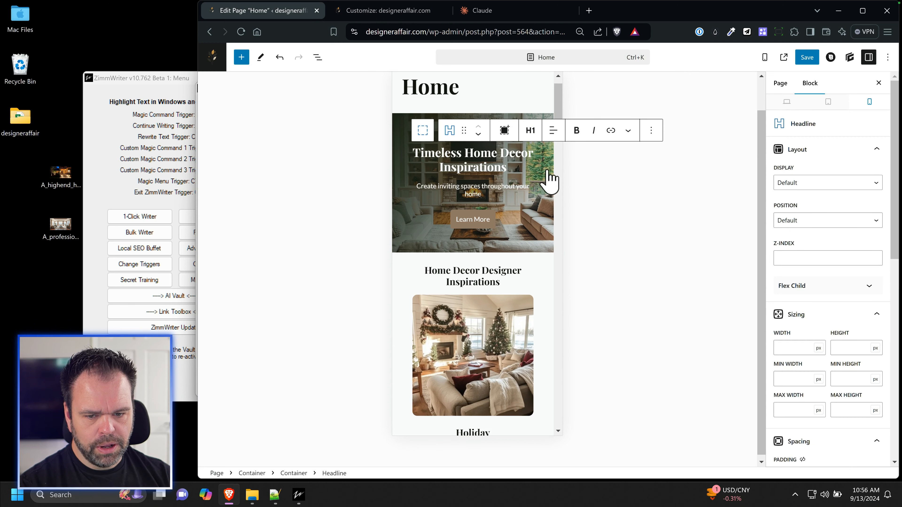
{"action": "left_click", "coordinate": [544, 246]}
{"action": "scroll", "coordinate": [849, 341], "scroll_direction": "down", "scroll_amount": 5}
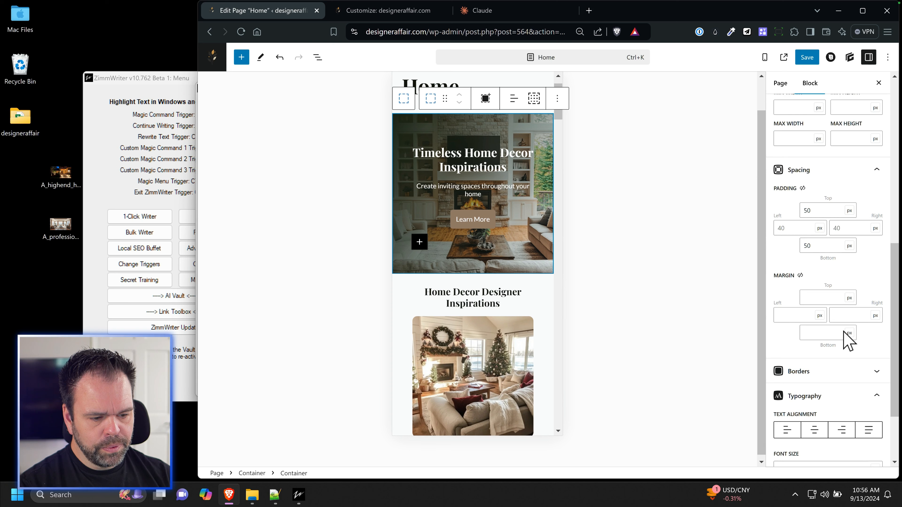
{"action": "scroll", "coordinate": [846, 211], "scroll_direction": "up", "scroll_amount": 10}
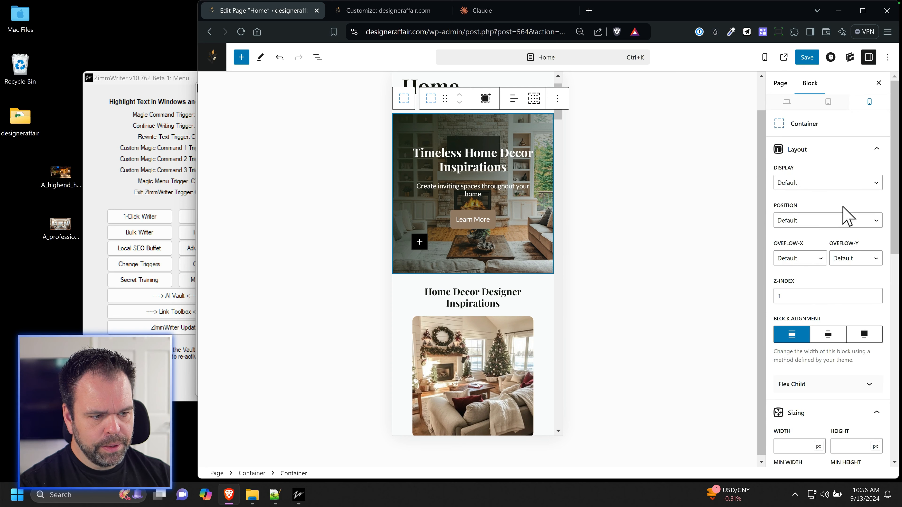
{"action": "scroll", "coordinate": [826, 397], "scroll_direction": "down", "scroll_amount": 6}
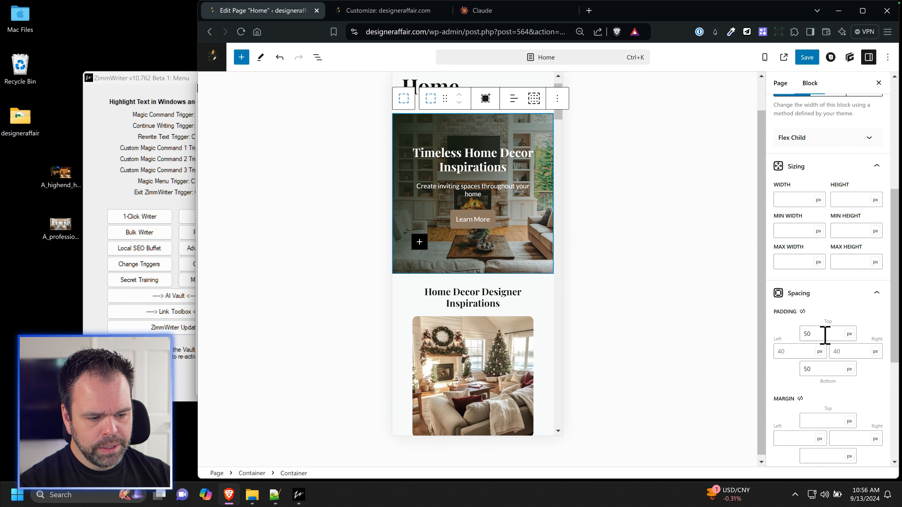
{"action": "left_click_drag", "start_coordinate": [824, 336], "coordinate": [783, 342]}
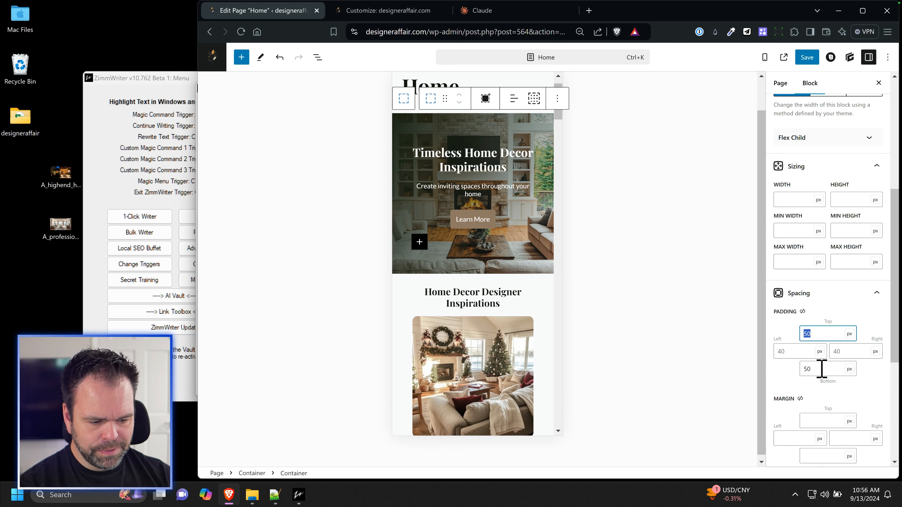
{"action": "type", "text": "100"}
{"action": "left_click_drag", "start_coordinate": [821, 371], "coordinate": [797, 369]}
{"action": "type", "text": "100"}
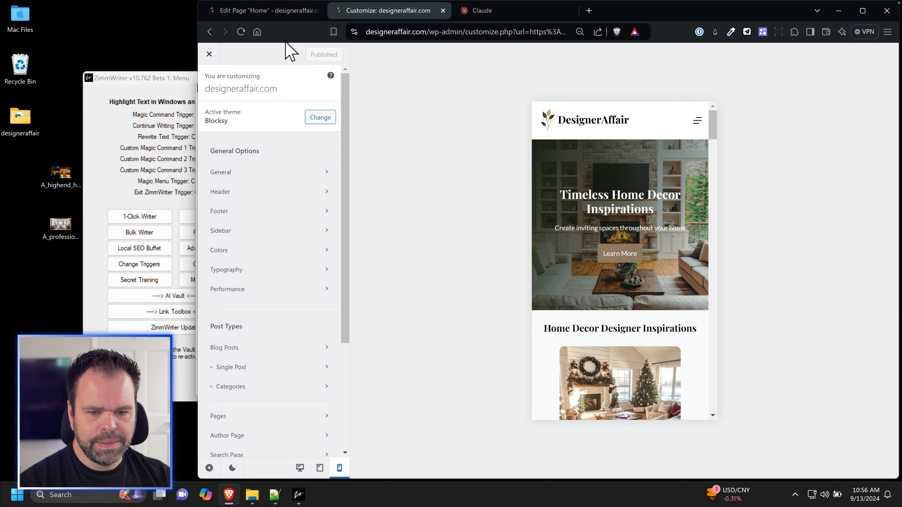
Step: Open the 7 Charming Cottage Christmas Decor Ideas article in the Customizer preview and examine its Design Highlights list and text in desktop and mobile views
{"action": "left_click", "coordinate": [300, 468]}
{"action": "scroll", "coordinate": [608, 346], "scroll_direction": "down", "scroll_amount": 5}
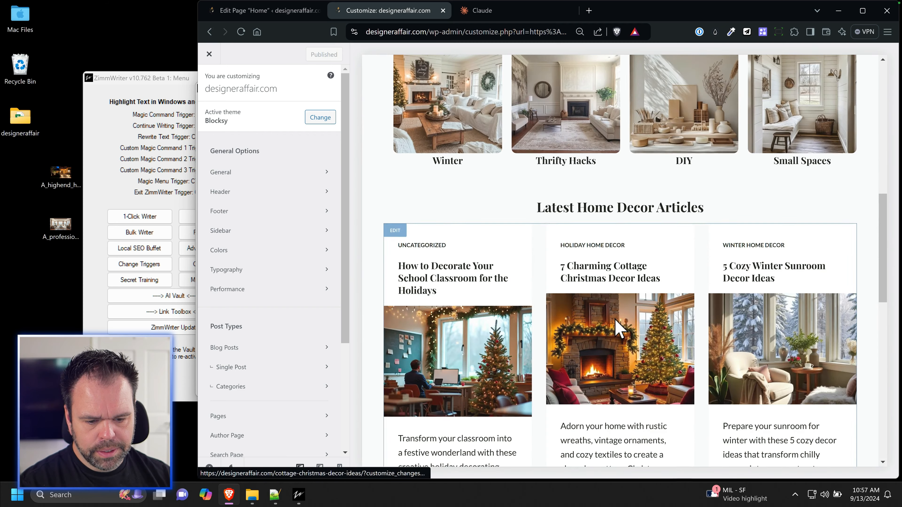
{"action": "left_click", "coordinate": [618, 329]}
{"action": "scroll", "coordinate": [623, 327], "scroll_direction": "down", "scroll_amount": 10}
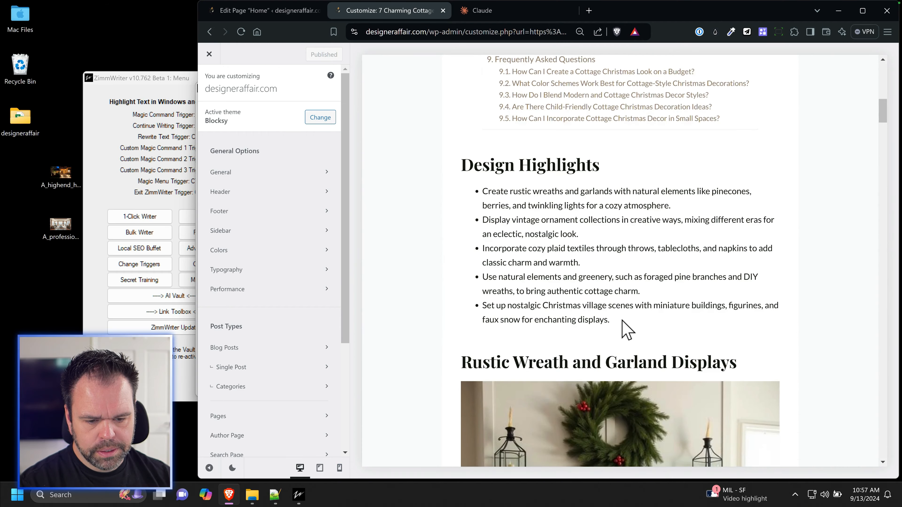
{"action": "left_click", "coordinate": [340, 468]}
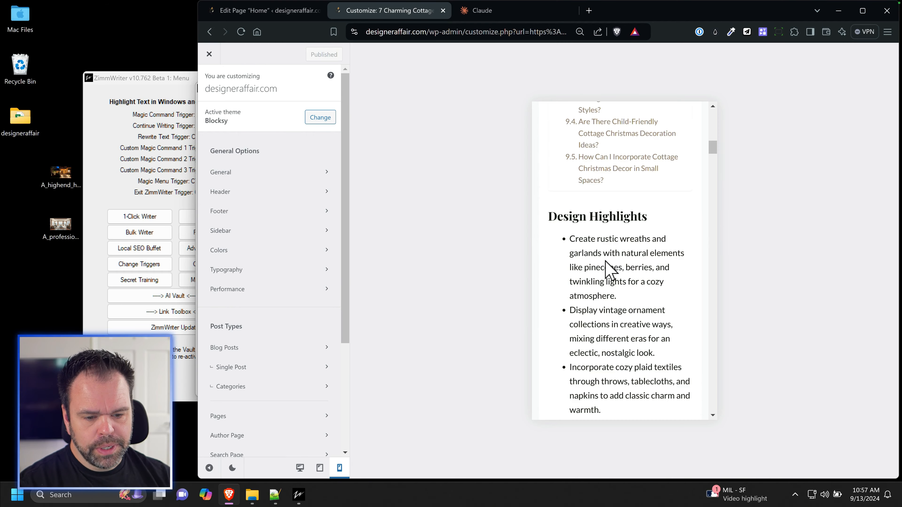
{"action": "scroll", "coordinate": [608, 267], "scroll_direction": "down", "scroll_amount": 3}
{"action": "scroll", "coordinate": [612, 278], "scroll_direction": "up", "scroll_amount": 3}
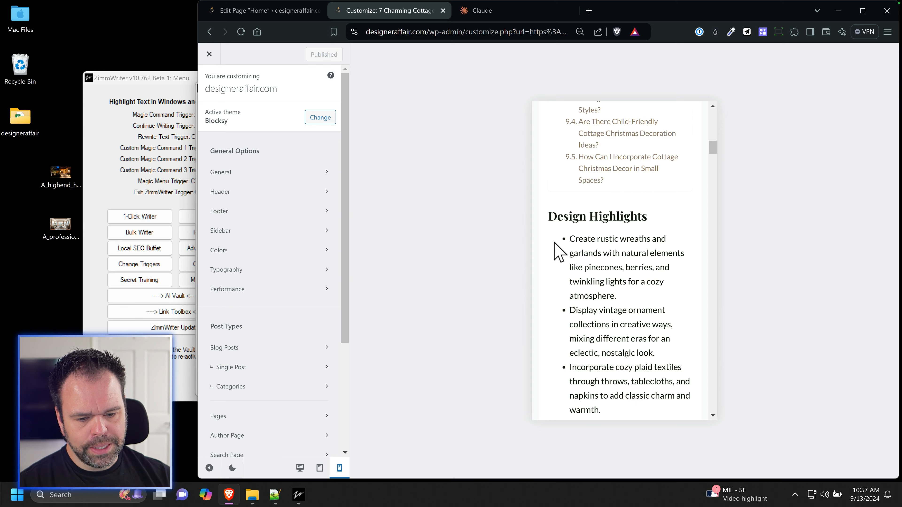
{"action": "scroll", "coordinate": [578, 268], "scroll_direction": "down", "scroll_amount": 15}
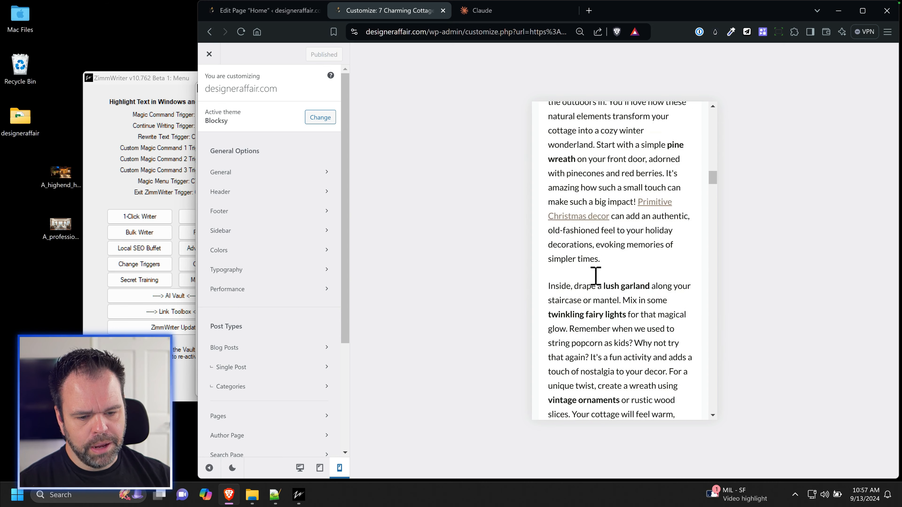
{"action": "scroll", "coordinate": [599, 280], "scroll_direction": "down", "scroll_amount": 7}
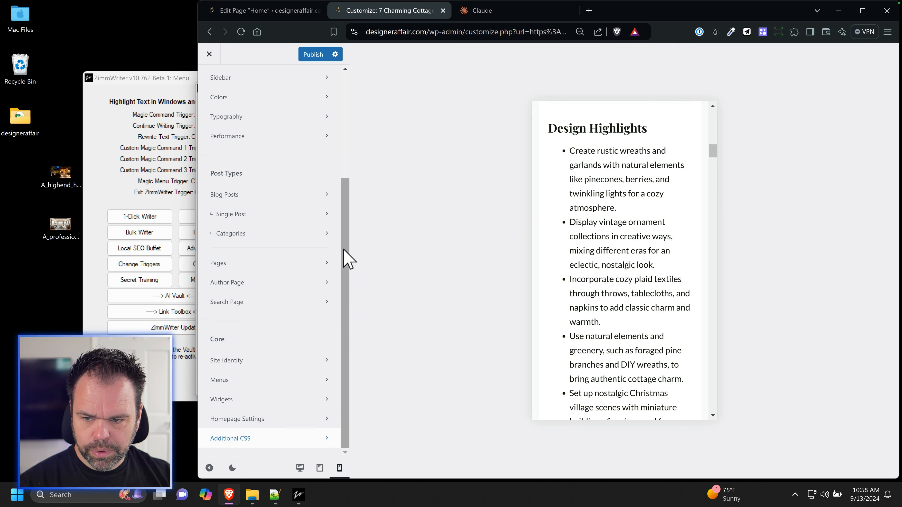
{"action": "scroll", "coordinate": [327, 251], "scroll_direction": "up", "scroll_amount": 5}
{"action": "scroll", "coordinate": [252, 177], "scroll_direction": "down", "scroll_amount": 4}
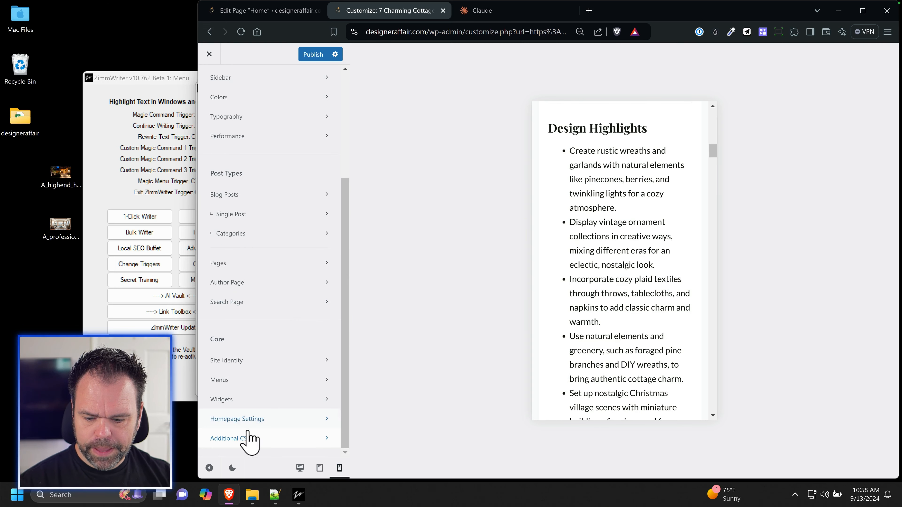
{"action": "left_click", "coordinate": [245, 439]}
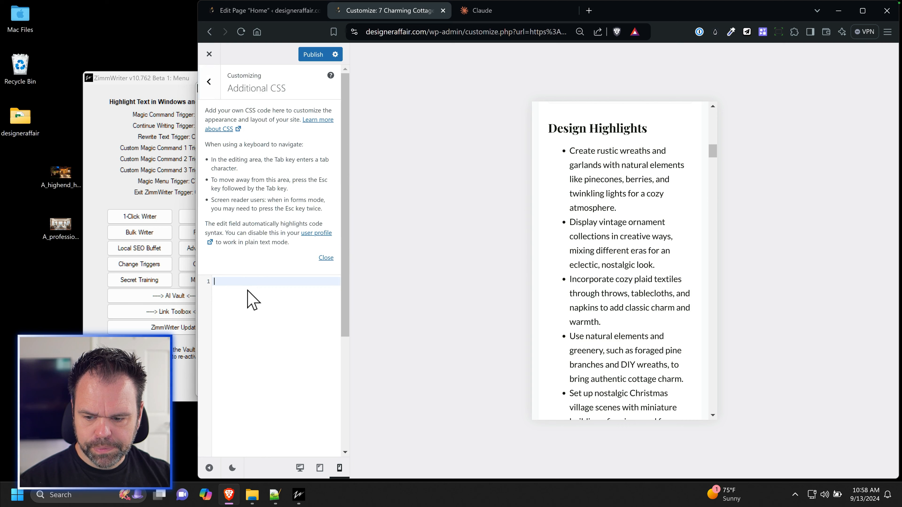
{"action": "type", "text": "@media (max-width: 480px) { .single-post .entry-content ul, .single-post .entry-content  ol {     padding-left: 20px;   } }"}
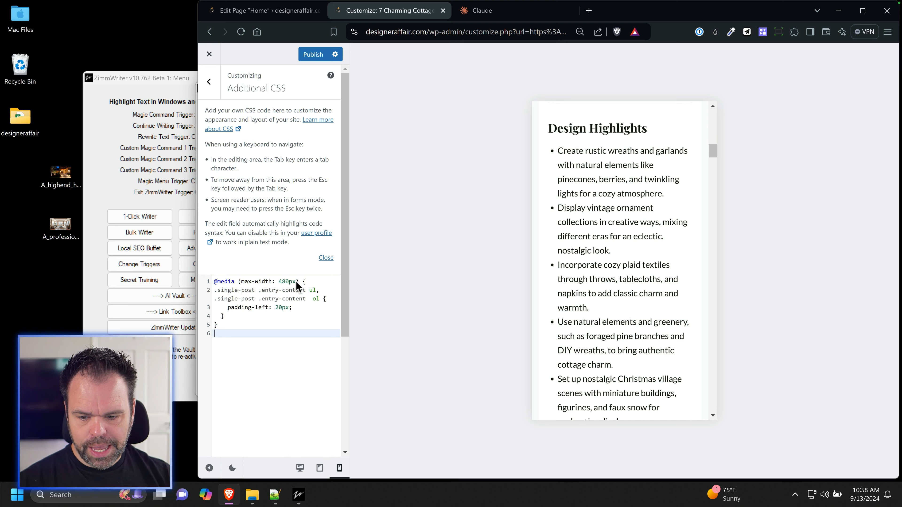
Step: Temporarily cut the mobile list-padding rule out of the custom CSS and restore it to compare the Design Highlights list's indentation
{"action": "left_click_drag", "start_coordinate": [297, 284], "coordinate": [284, 284]}
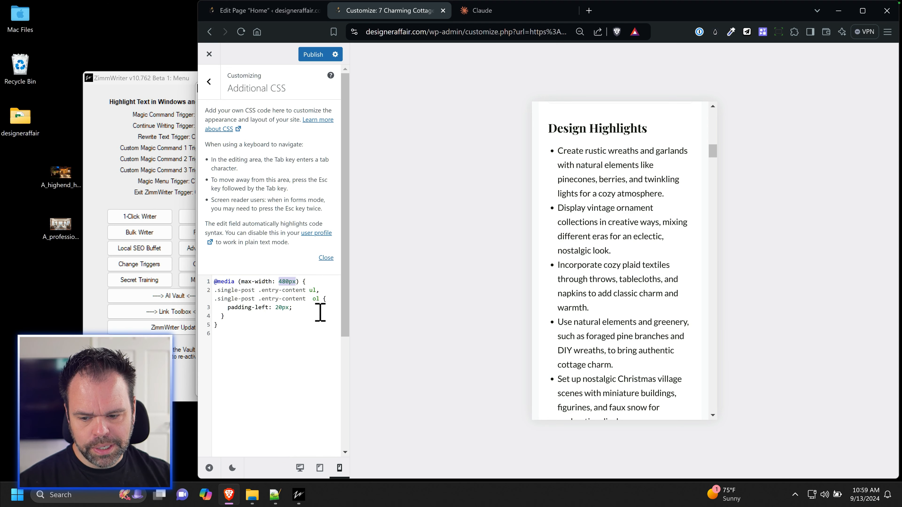
{"action": "left_click_drag", "start_coordinate": [228, 308], "coordinate": [294, 306]}
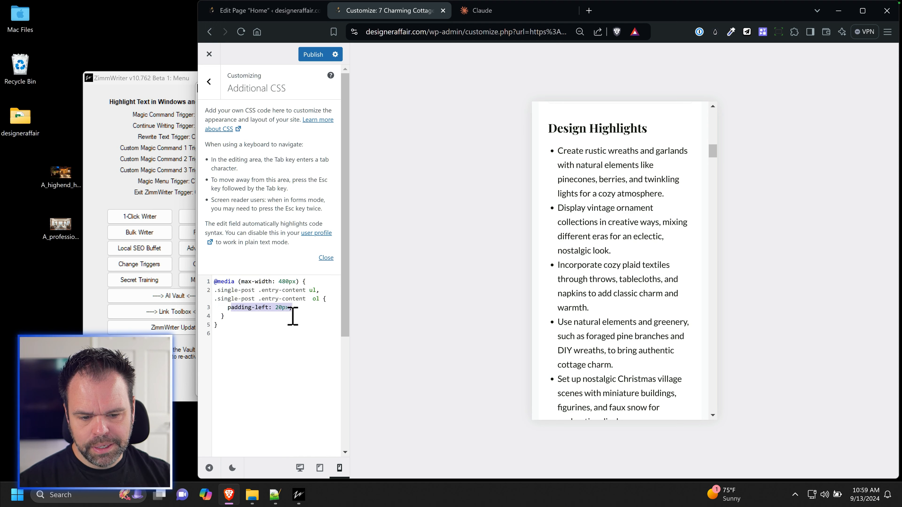
{"action": "left_click", "coordinate": [292, 310]}
{"action": "left_click_drag", "start_coordinate": [240, 327], "coordinate": [207, 284]}
{"action": "key", "text": "ctrl+c"}
{"action": "key", "text": "BackSpace"}
{"action": "left_click", "coordinate": [247, 313]}
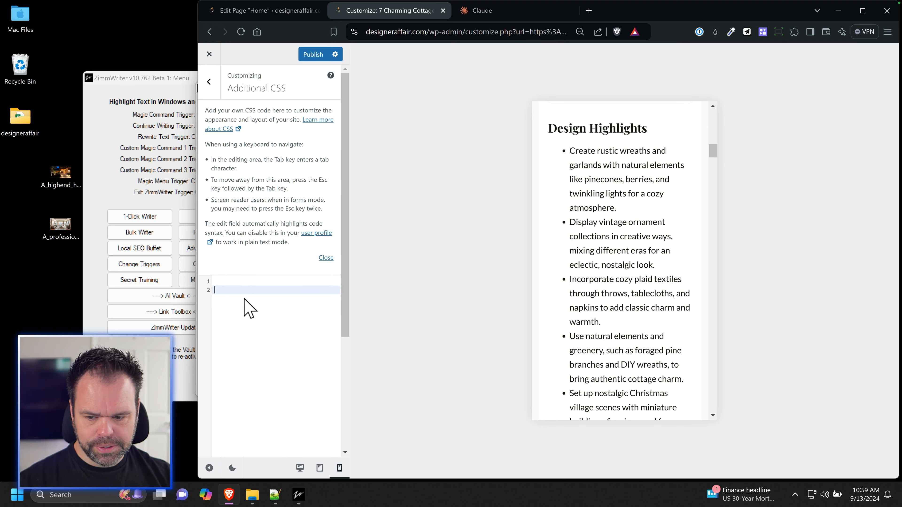
{"action": "key", "text": "ctrl+v"}
{"action": "left_click", "coordinate": [244, 283]}
{"action": "key", "text": "Delete"}
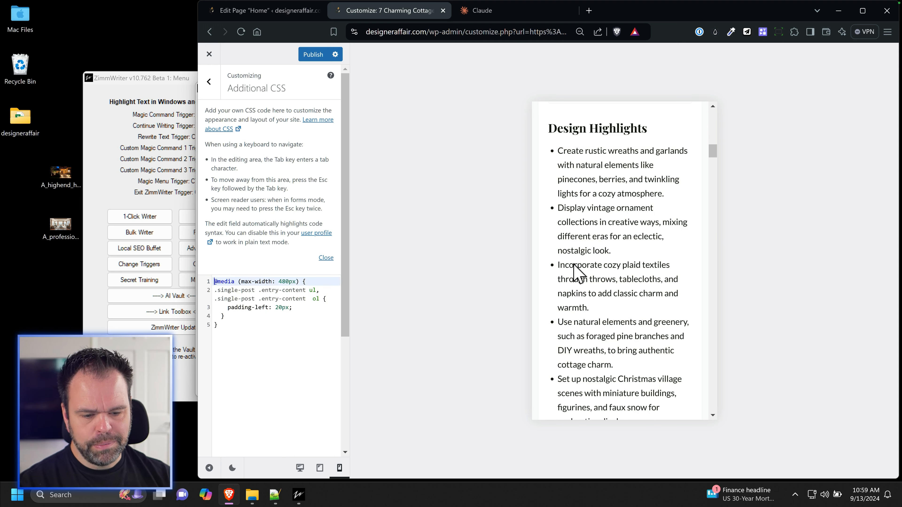
Step: Examine the article's lists and table of contents in the mobile, tablet and desktop previews
{"action": "scroll", "coordinate": [619, 172], "scroll_direction": "down", "scroll_amount": 10}
{"action": "scroll", "coordinate": [613, 277], "scroll_direction": "up", "scroll_amount": 6}
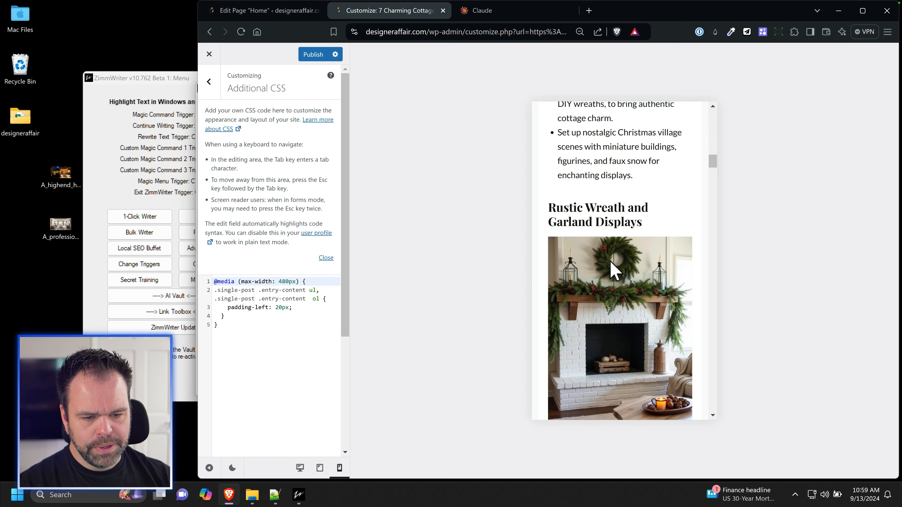
{"action": "left_click", "coordinate": [319, 468]}
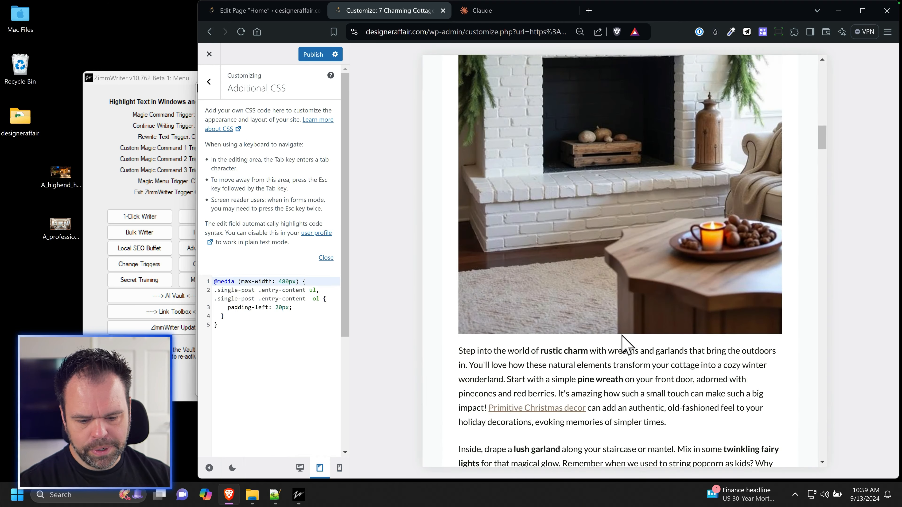
{"action": "scroll", "coordinate": [625, 346], "scroll_direction": "up", "scroll_amount": 5}
{"action": "scroll", "coordinate": [556, 339], "scroll_direction": "down", "scroll_amount": 8}
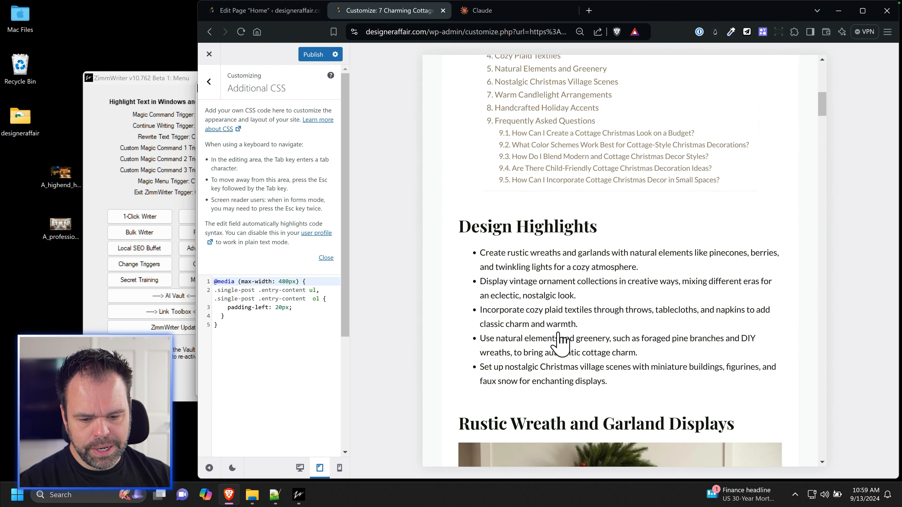
{"action": "left_click", "coordinate": [299, 468]}
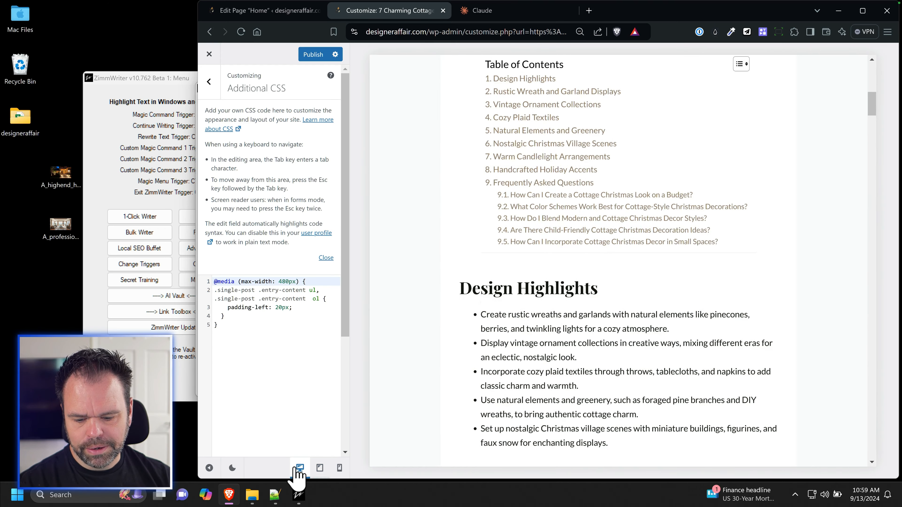
{"action": "left_click", "coordinate": [339, 468]}
{"action": "scroll", "coordinate": [617, 303], "scroll_direction": "up", "scroll_amount": 5}
{"action": "scroll", "coordinate": [625, 320], "scroll_direction": "down", "scroll_amount": 2}
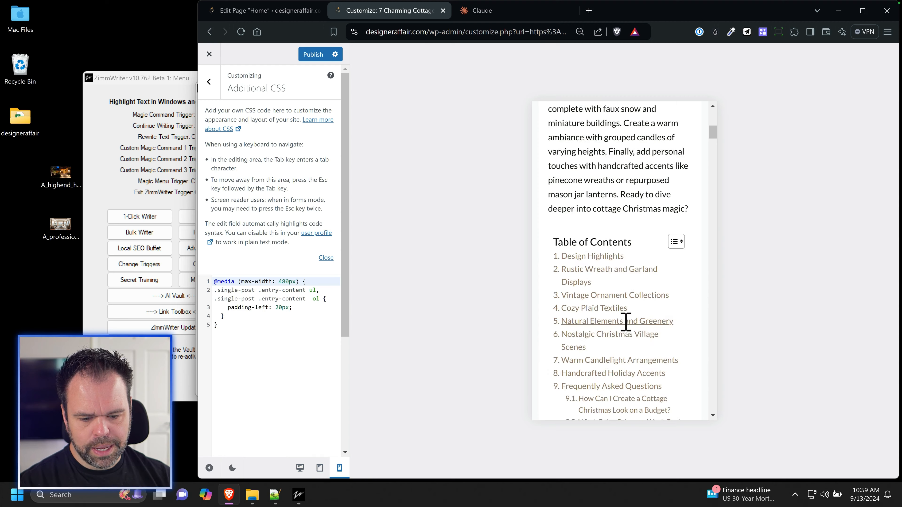
{"action": "left_click", "coordinate": [320, 468]}
{"action": "left_click", "coordinate": [339, 468]}
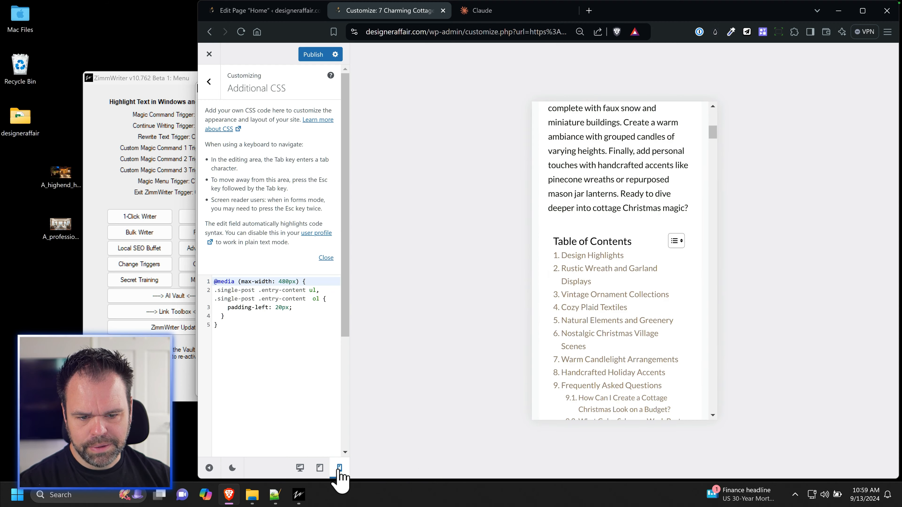
{"action": "scroll", "coordinate": [549, 284], "scroll_direction": "down", "scroll_amount": 4}
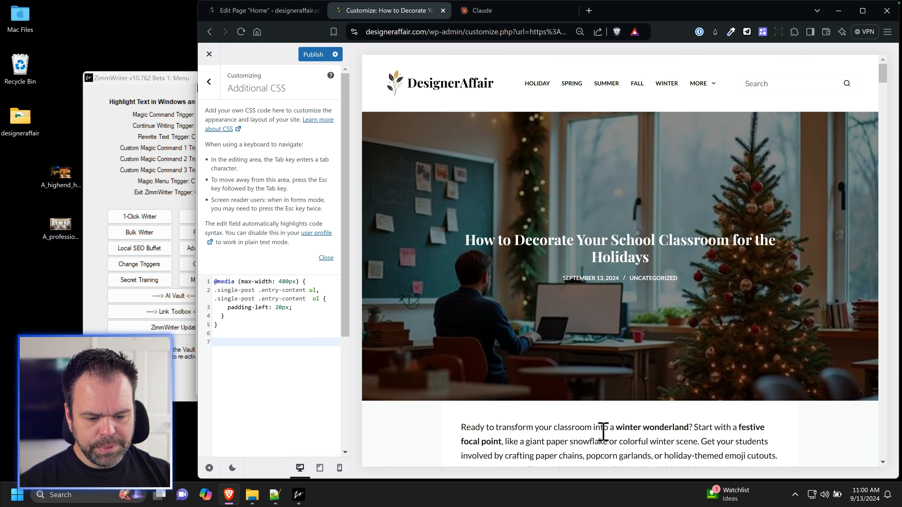
{"action": "scroll", "coordinate": [603, 432], "scroll_direction": "down", "scroll_amount": 10}
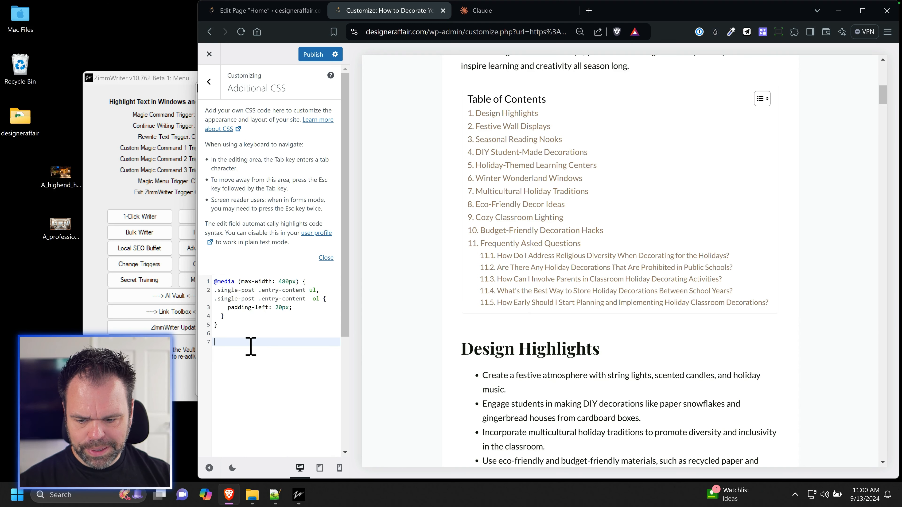
{"action": "type", "text": ".grid-remove-outer-padding>div:first-child {     padding-left: 0; }  .grid-remove-outer-padding>div:last-child {     padding-right: 0; }  @media (max-width: 1024px) {     .grid-remove-outer-padding>div {         padding-left: 0;         padding-right: 0;     } }"}
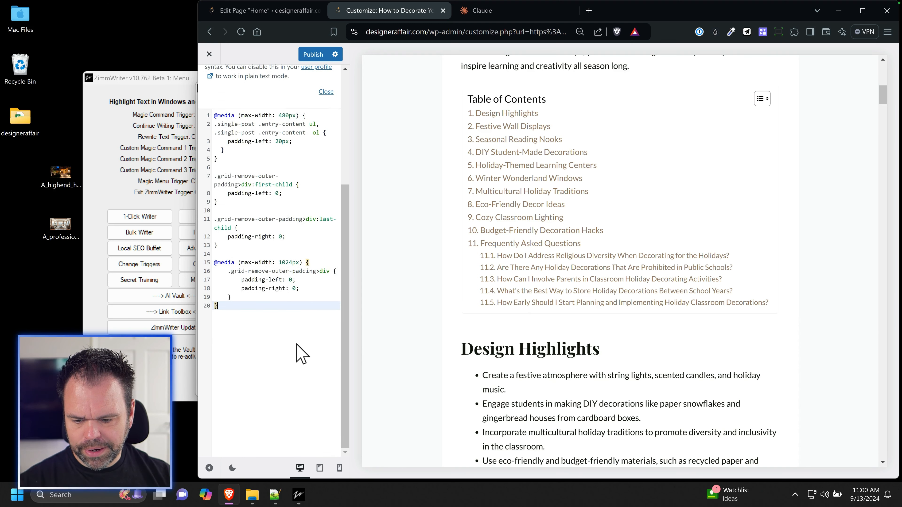
{"action": "key", "text": "Return"}
{"action": "key", "text": "Return"}
{"action": "left_click_drag", "start_coordinate": [252, 310], "coordinate": [202, 175]}
{"action": "left_click", "coordinate": [264, 271]}
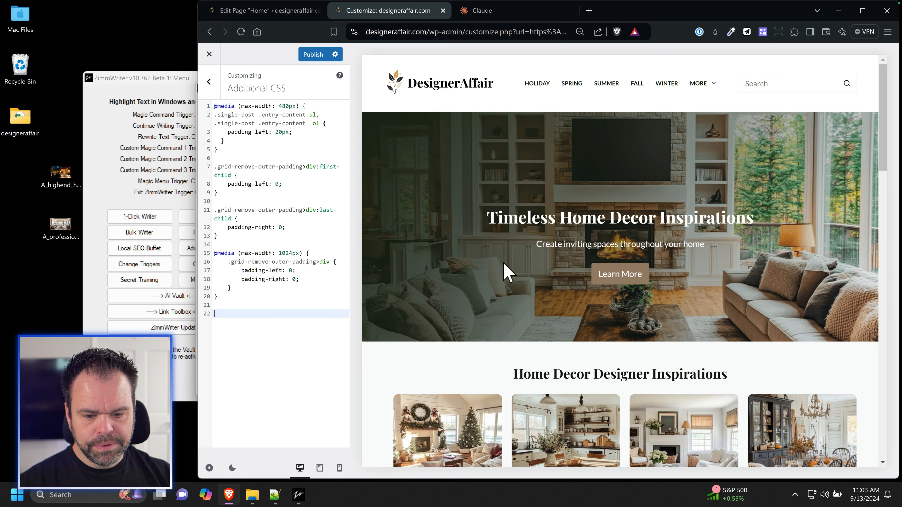
{"action": "scroll", "coordinate": [507, 272], "scroll_direction": "down", "scroll_amount": 15}
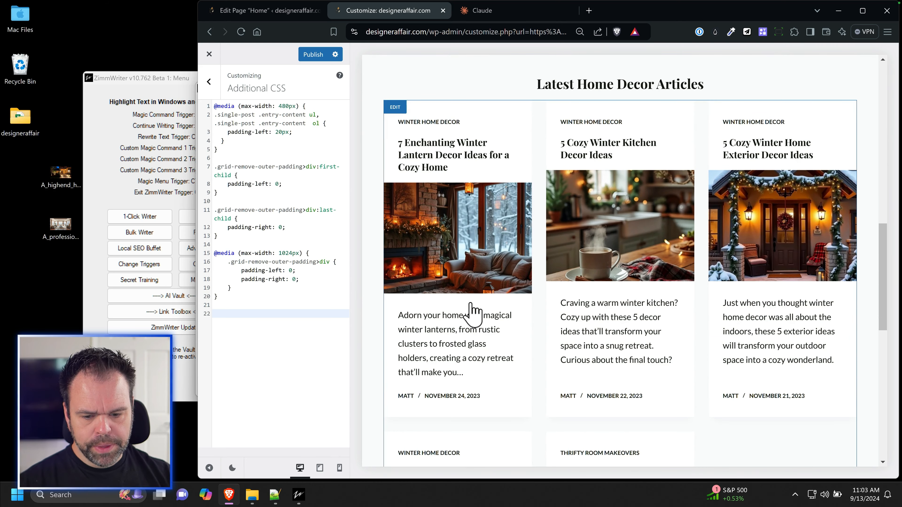
{"action": "left_click", "coordinate": [244, 317]}
{"action": "type", "text": "@media (min-width: 520px) {  .title-height-extra h2, .entry-card h2 {   min-height: 45px;  } }"}
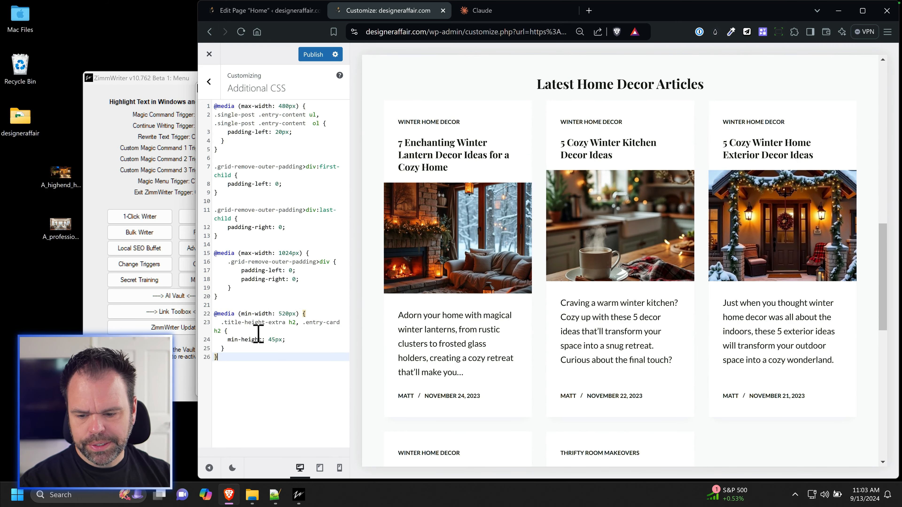
{"action": "left_click_drag", "start_coordinate": [273, 314], "coordinate": [242, 313]}
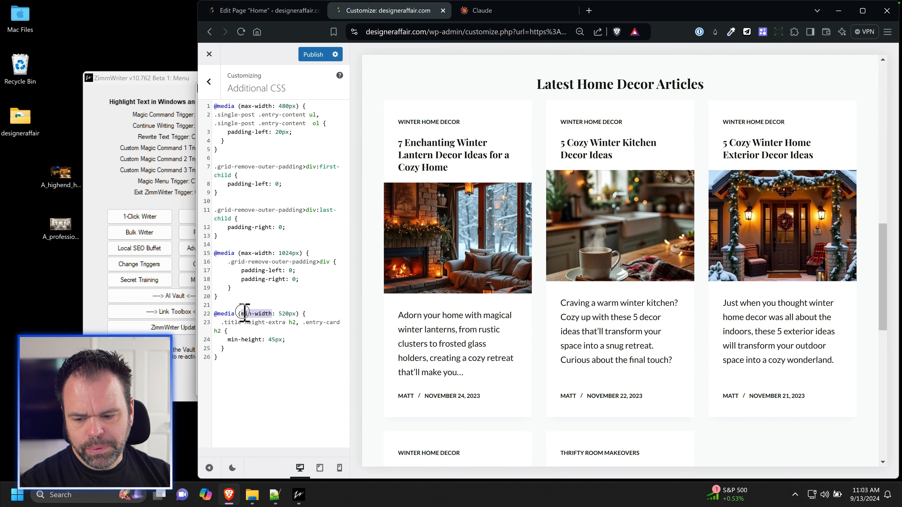
{"action": "double_click", "coordinate": [286, 314]}
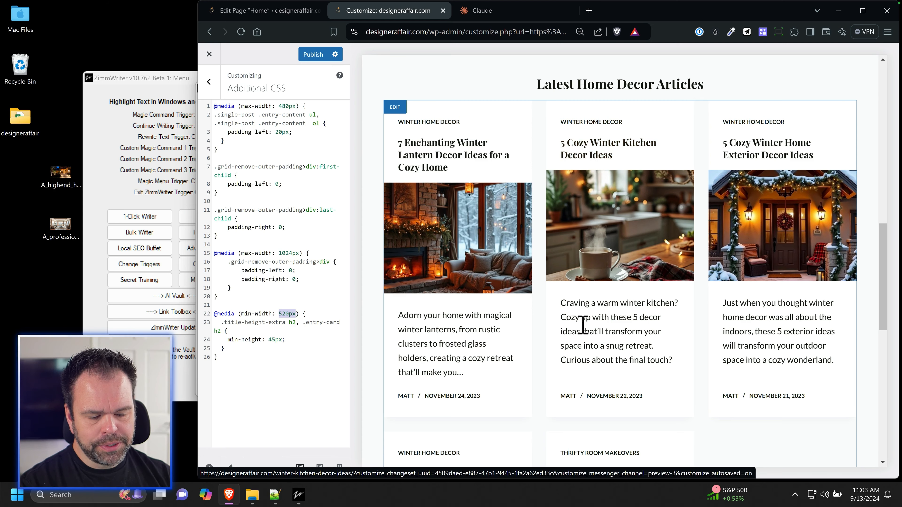
Step: Go to page 4 of the Latest Home Decor Articles and compare title heights and image alignment across the cards
{"action": "scroll", "coordinate": [580, 337], "scroll_direction": "down", "scroll_amount": 10}
{"action": "left_click", "coordinate": [620, 310]}
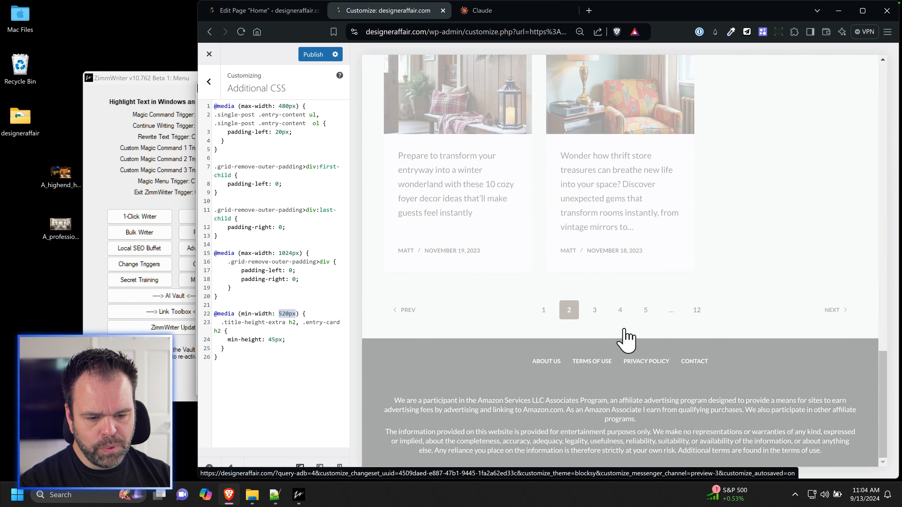
{"action": "scroll", "coordinate": [636, 329], "scroll_direction": "down", "scroll_amount": 8}
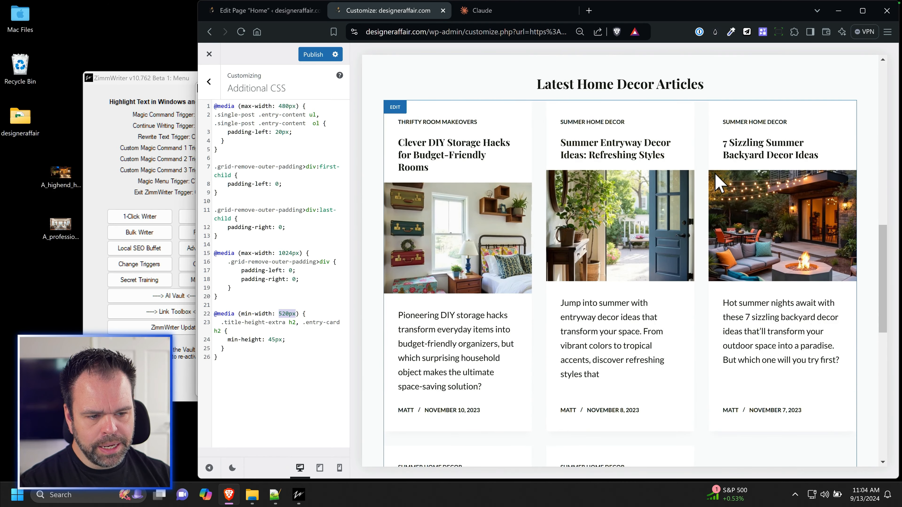
{"action": "scroll", "coordinate": [678, 318], "scroll_direction": "down", "scroll_amount": 1}
{"action": "scroll", "coordinate": [693, 262], "scroll_direction": "up", "scroll_amount": 1}
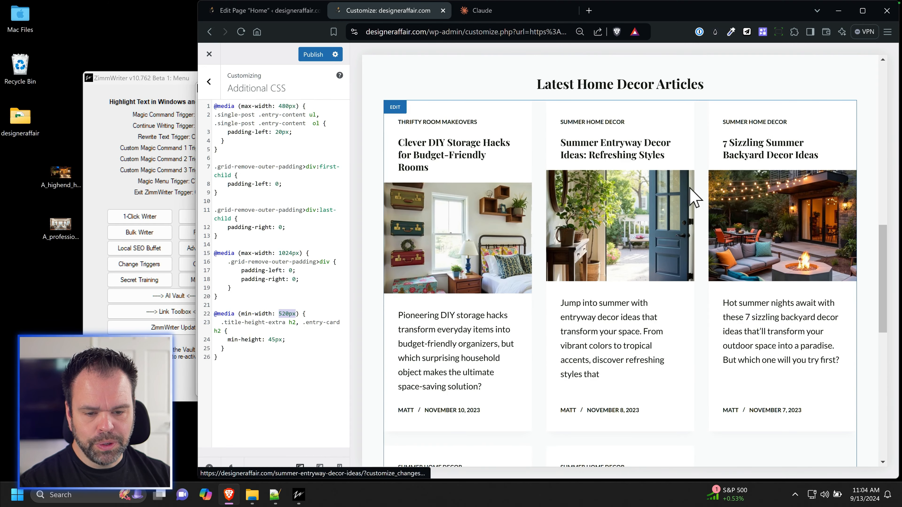
Step: Try a min-height of 75px for the article card titles and set it back to 45px
{"action": "left_click", "coordinate": [280, 340]}
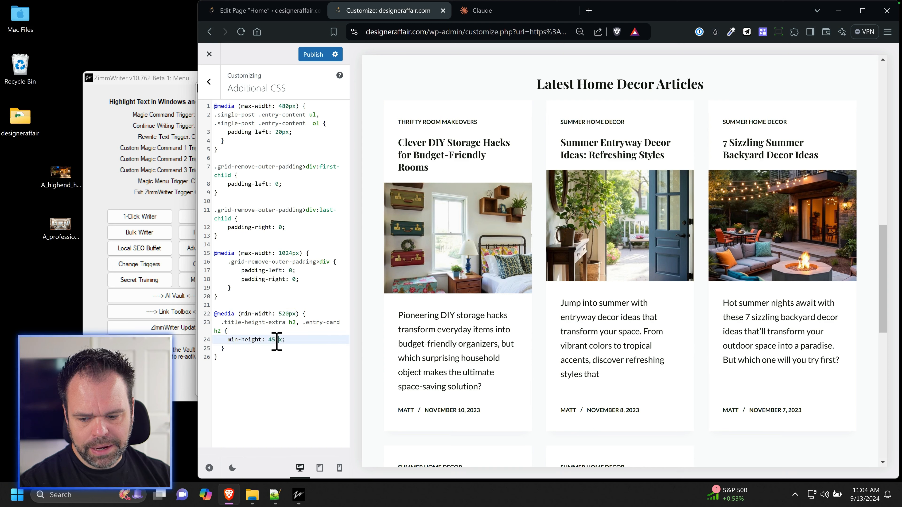
{"action": "left_click_drag", "start_coordinate": [273, 341], "coordinate": [267, 340]}
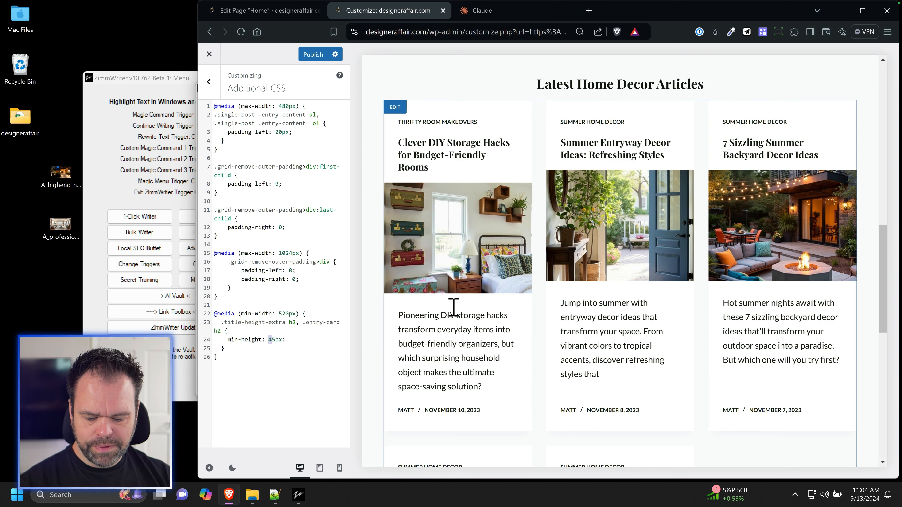
{"action": "type", "text": "7"}
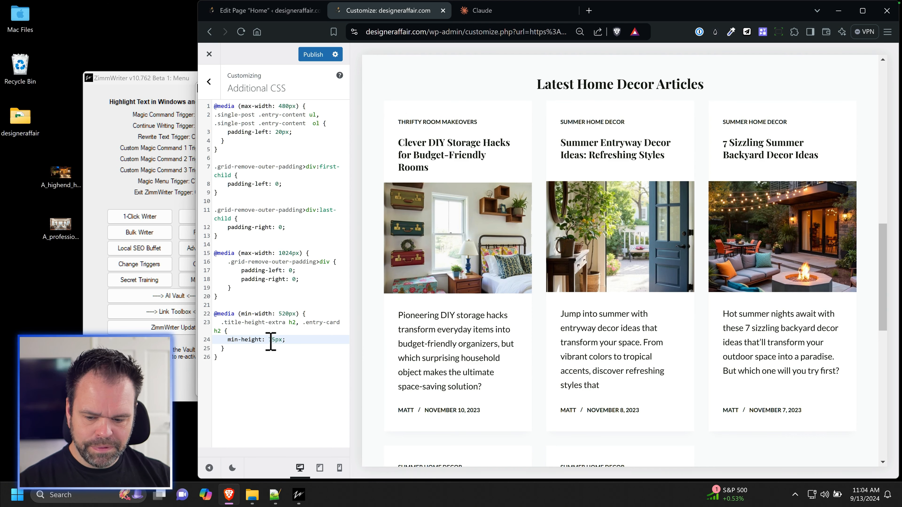
{"action": "scroll", "coordinate": [722, 316], "scroll_direction": "down", "scroll_amount": 5}
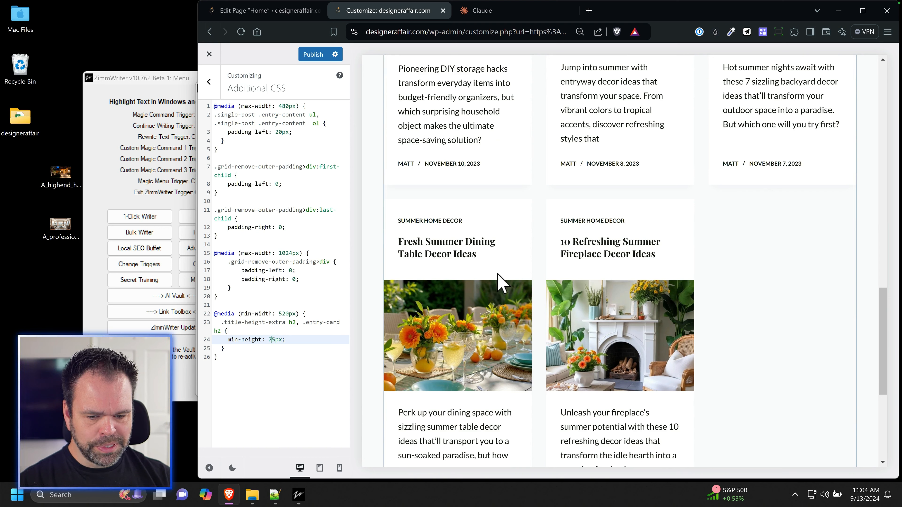
{"action": "left_click_drag", "start_coordinate": [269, 340], "coordinate": [271, 339]}
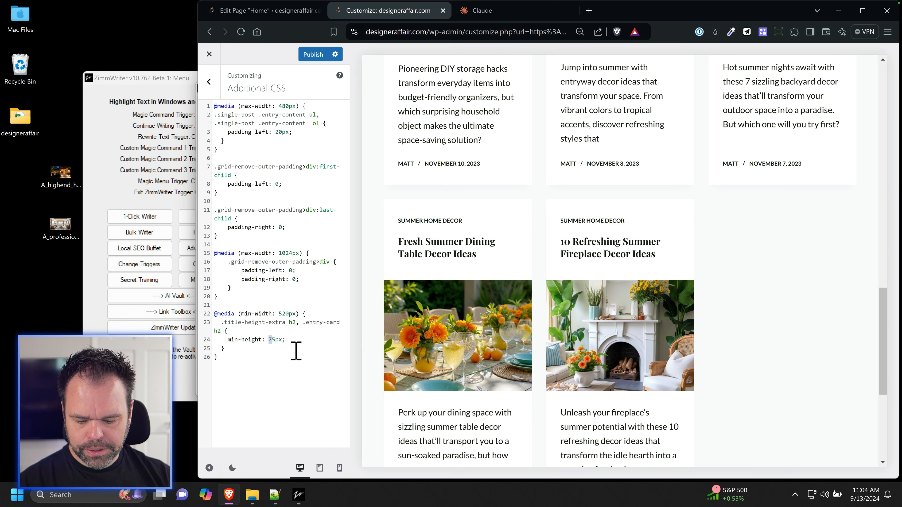
{"action": "type", "text": "4"}
{"action": "scroll", "coordinate": [607, 317], "scroll_direction": "up", "scroll_amount": 5}
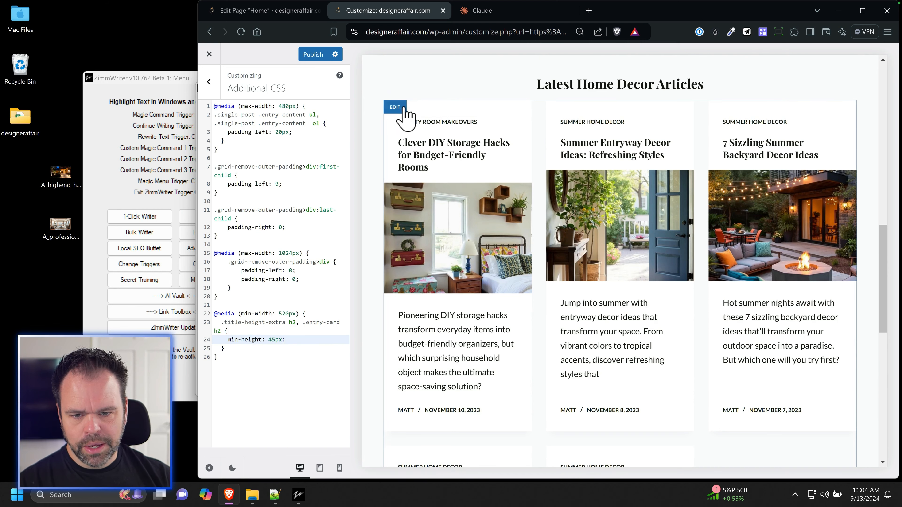
Step: Open the Card Options in the Blog Posts settings for the Latest Home Decor Articles cards
{"action": "left_click", "coordinate": [395, 108]}
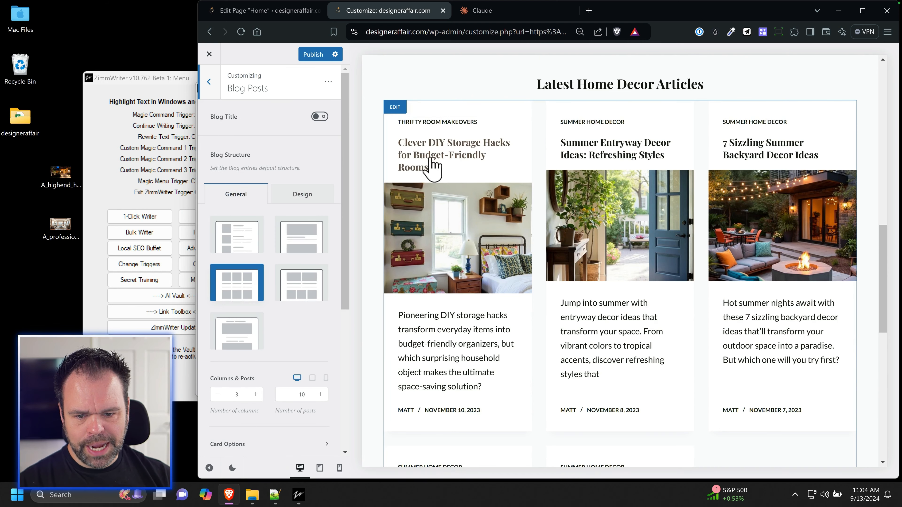
{"action": "left_click", "coordinate": [315, 199]}
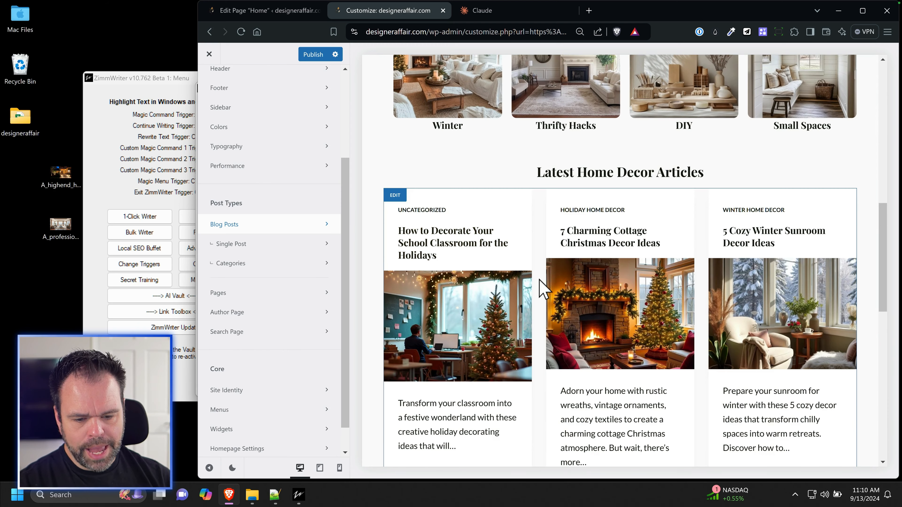
{"action": "left_click", "coordinate": [395, 196]}
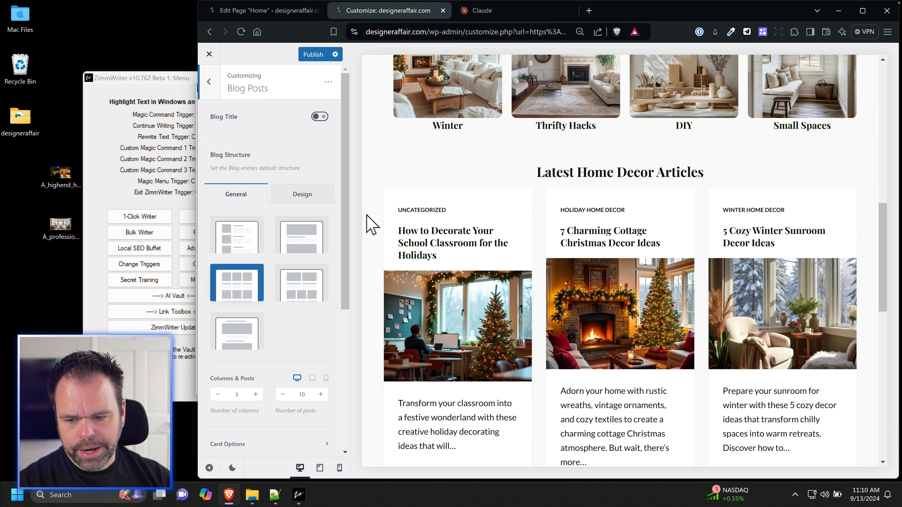
{"action": "scroll", "coordinate": [308, 252], "scroll_direction": "down", "scroll_amount": 5}
{"action": "scroll", "coordinate": [313, 256], "scroll_direction": "up", "scroll_amount": 5}
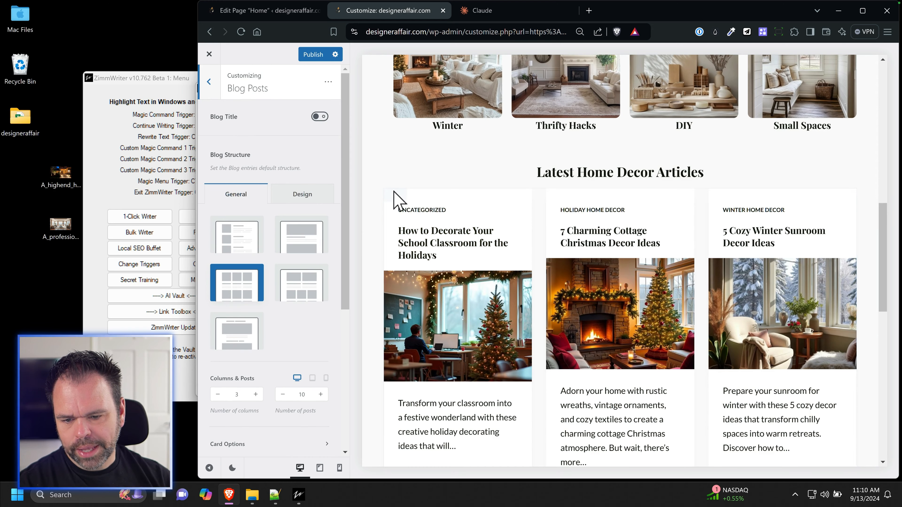
{"action": "left_click", "coordinate": [208, 81]}
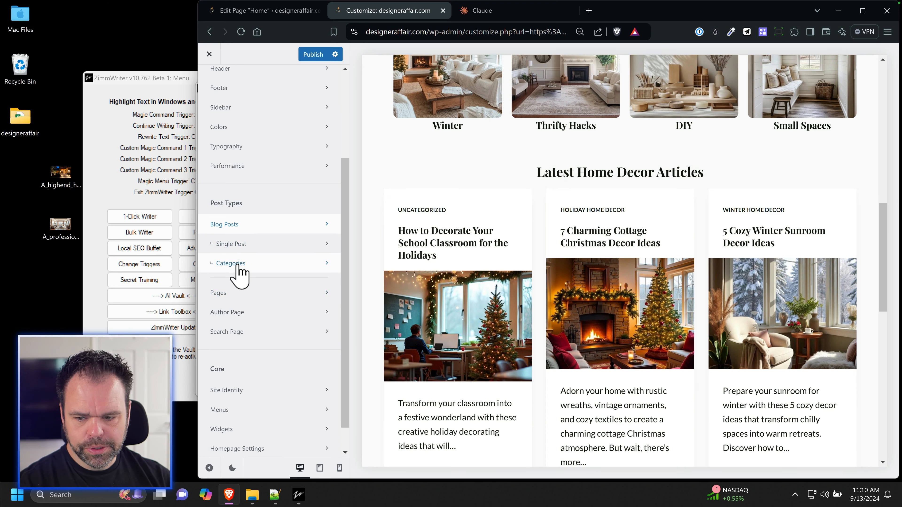
{"action": "left_click", "coordinate": [244, 226]}
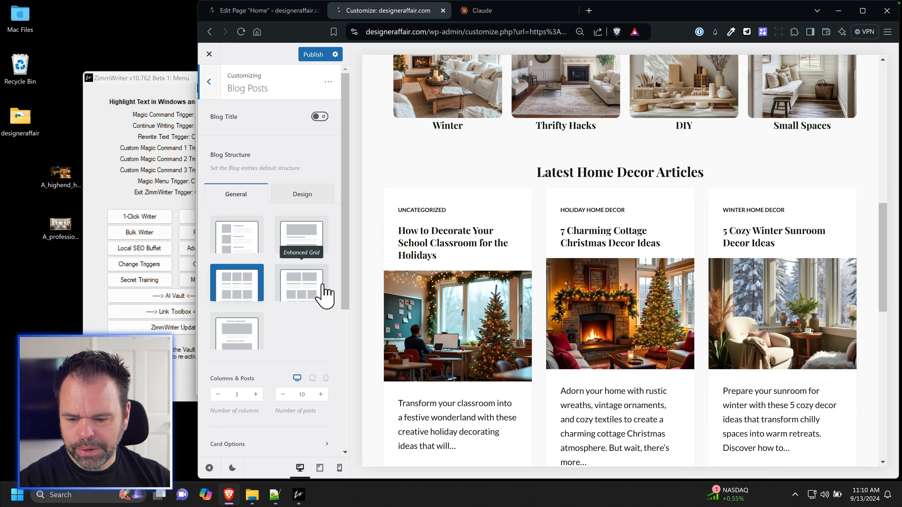
{"action": "scroll", "coordinate": [330, 304], "scroll_direction": "down", "scroll_amount": 3}
{"action": "scroll", "coordinate": [334, 304], "scroll_direction": "down", "scroll_amount": 3}
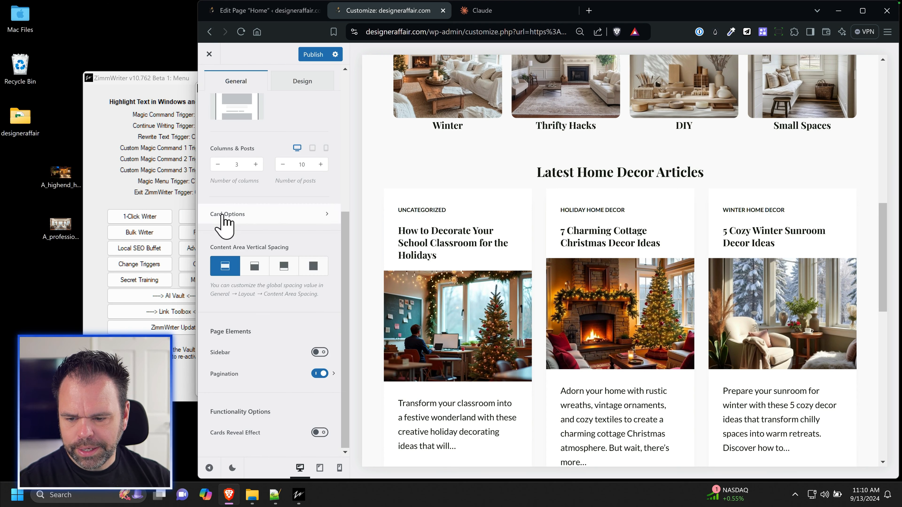
{"action": "left_click", "coordinate": [250, 215]}
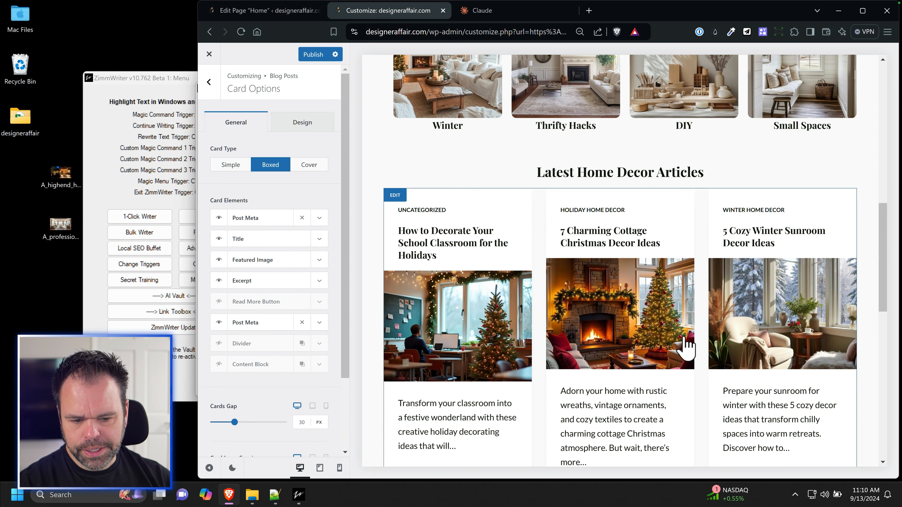
Step: Look up the Advanced Posts block in the Home page editor's block library, and return to the Customizer's Card Options
{"action": "left_click", "coordinate": [279, 11]}
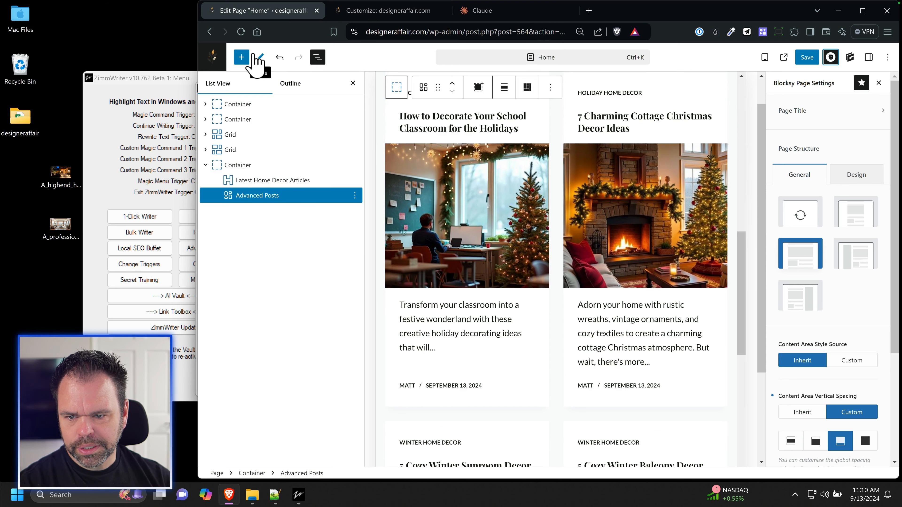
{"action": "left_click", "coordinate": [242, 57]}
{"action": "scroll", "coordinate": [288, 321], "scroll_direction": "down", "scroll_amount": 10}
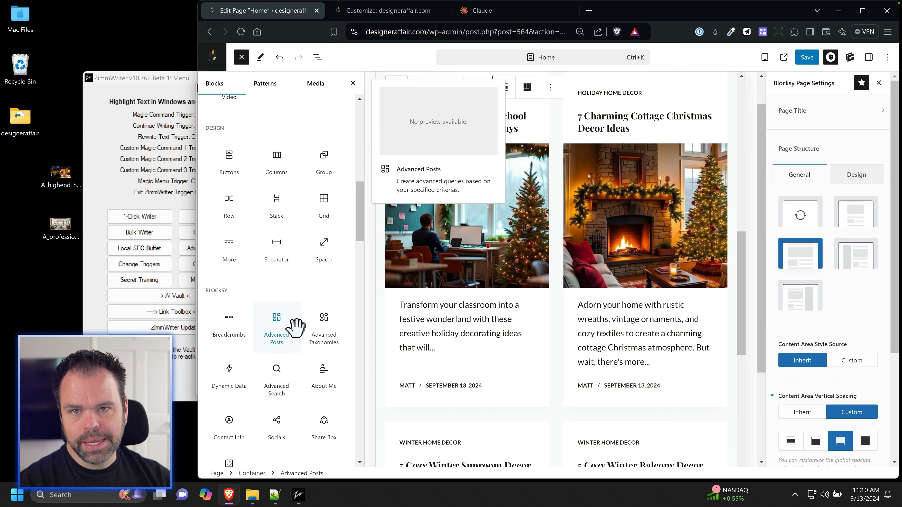
{"action": "left_click", "coordinate": [241, 57]}
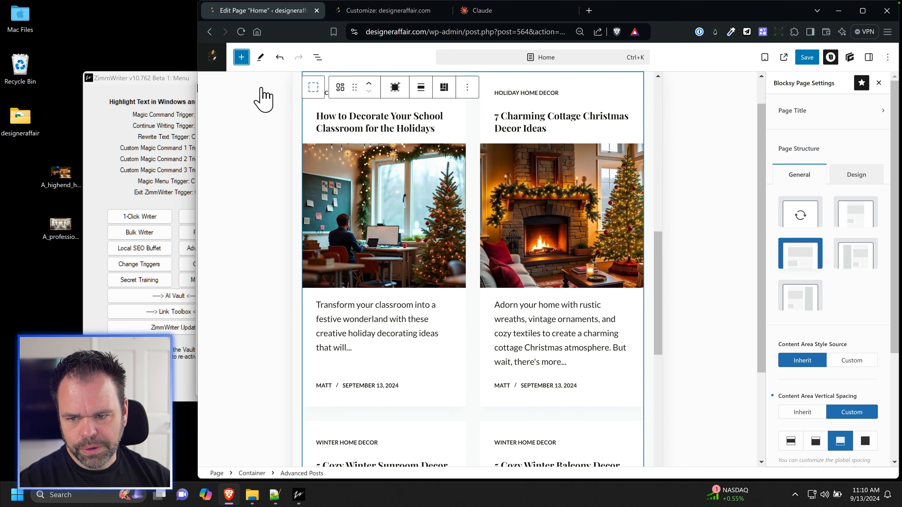
{"action": "left_click", "coordinate": [360, 11]}
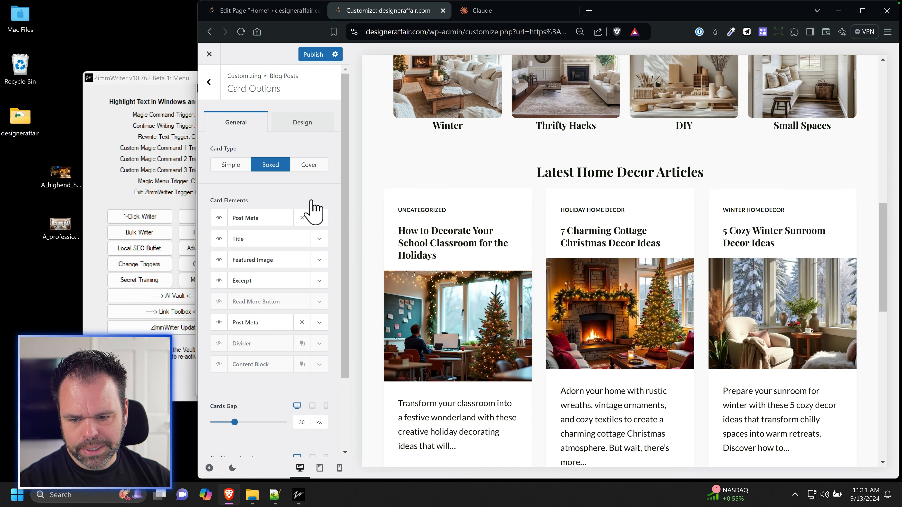
Step: Hide the author in the lower Post Meta of the article cards, publish, and check the cards in the reloaded preview
{"action": "scroll", "coordinate": [467, 267], "scroll_direction": "down", "scroll_amount": 3}
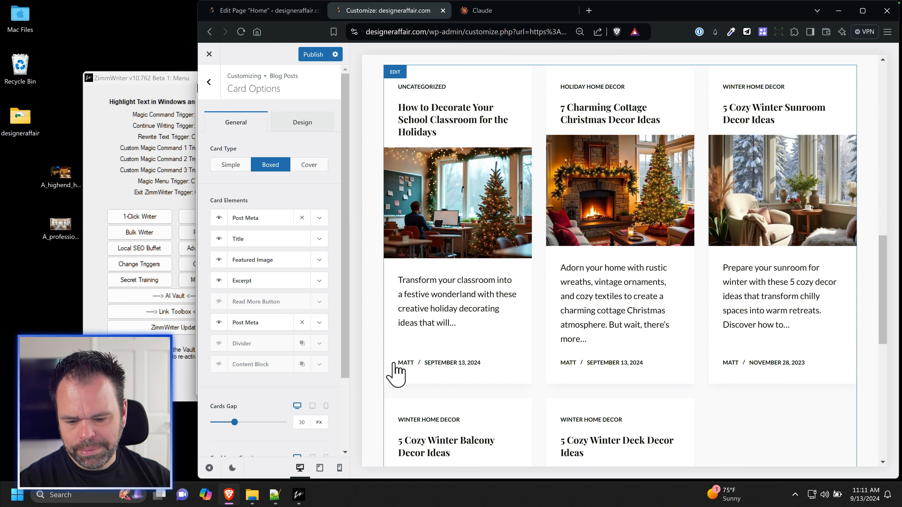
{"action": "left_click", "coordinate": [319, 322]}
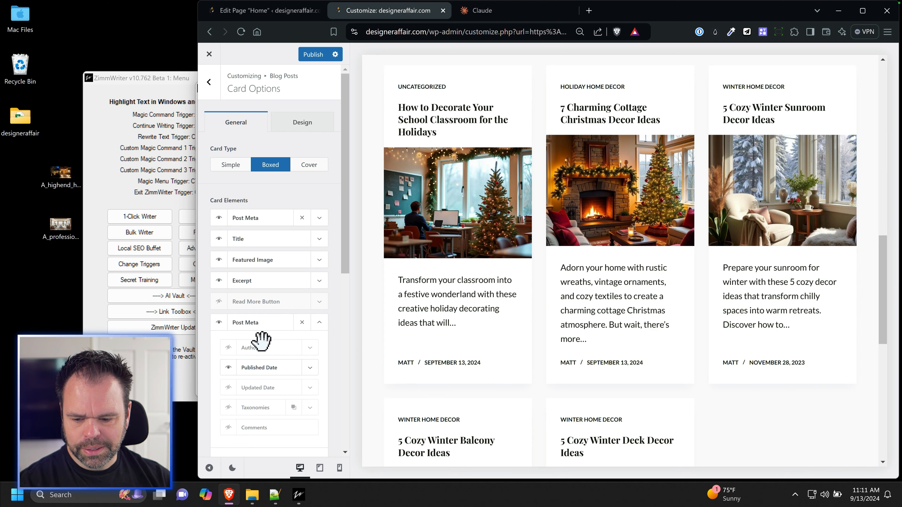
{"action": "left_click", "coordinate": [311, 54]}
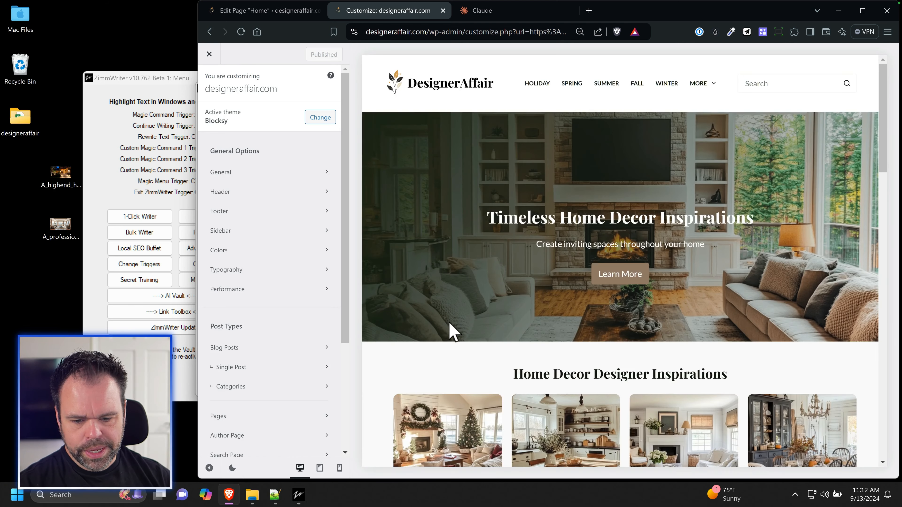
{"action": "scroll", "coordinate": [451, 330], "scroll_direction": "down", "scroll_amount": 12}
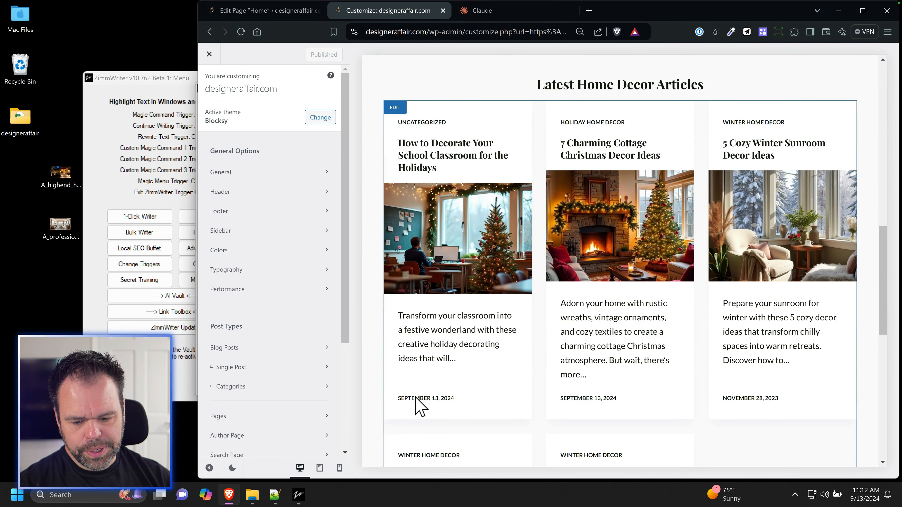
Step: Set the Items Style of the article cards' lower Post Meta element to Icons
{"action": "left_click", "coordinate": [395, 107]}
{"action": "left_click", "coordinate": [320, 322]}
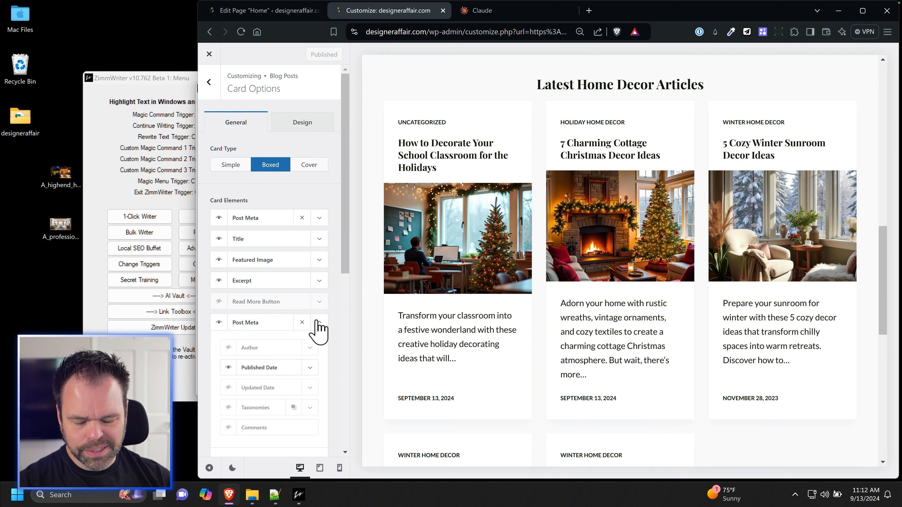
{"action": "scroll", "coordinate": [290, 338], "scroll_direction": "down", "scroll_amount": 3}
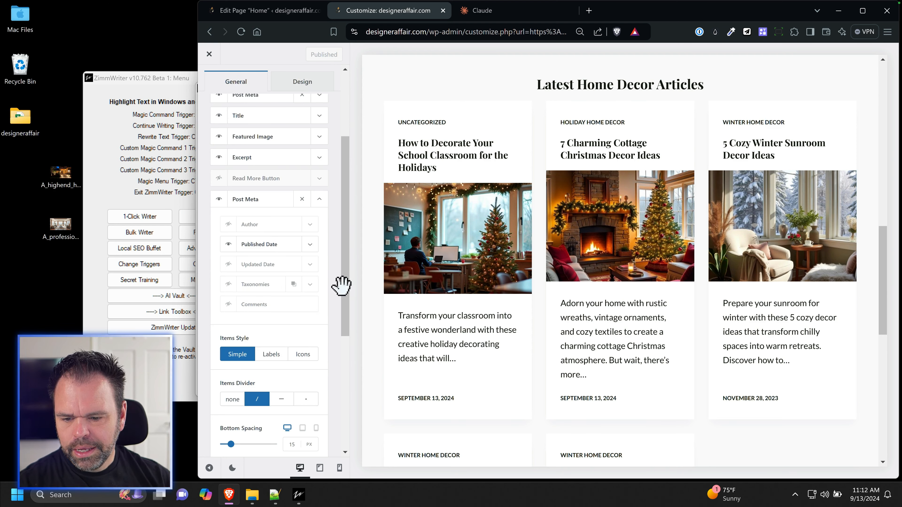
{"action": "scroll", "coordinate": [329, 359], "scroll_direction": "down", "scroll_amount": 3}
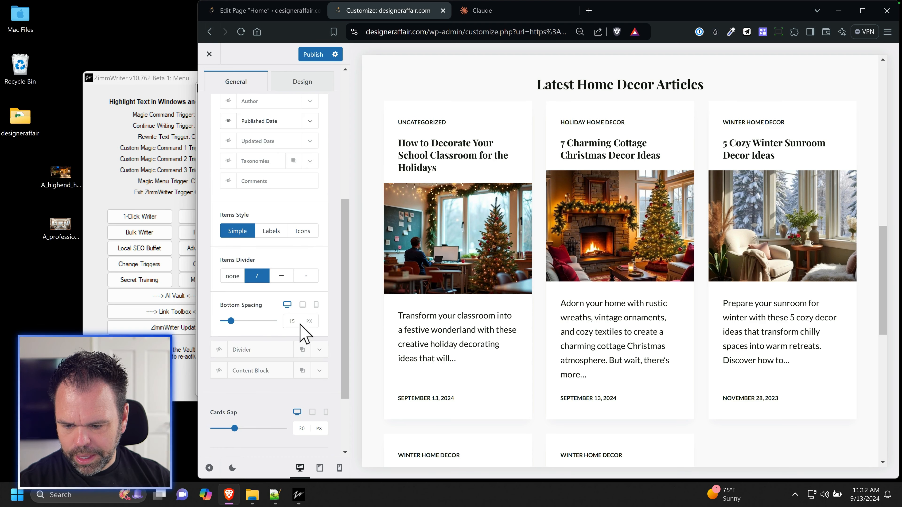
{"action": "left_click", "coordinate": [304, 231]}
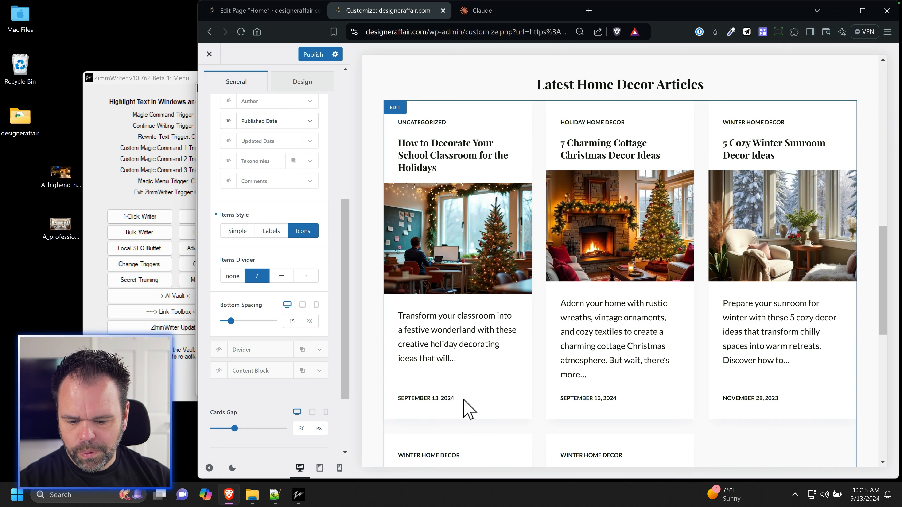
{"action": "scroll", "coordinate": [336, 262], "scroll_direction": "up", "scroll_amount": 3}
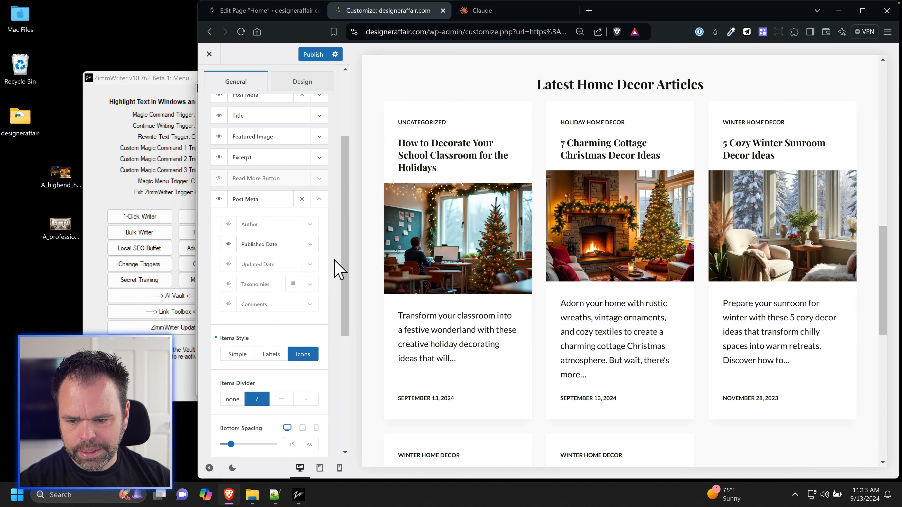
{"action": "left_click", "coordinate": [319, 200]}
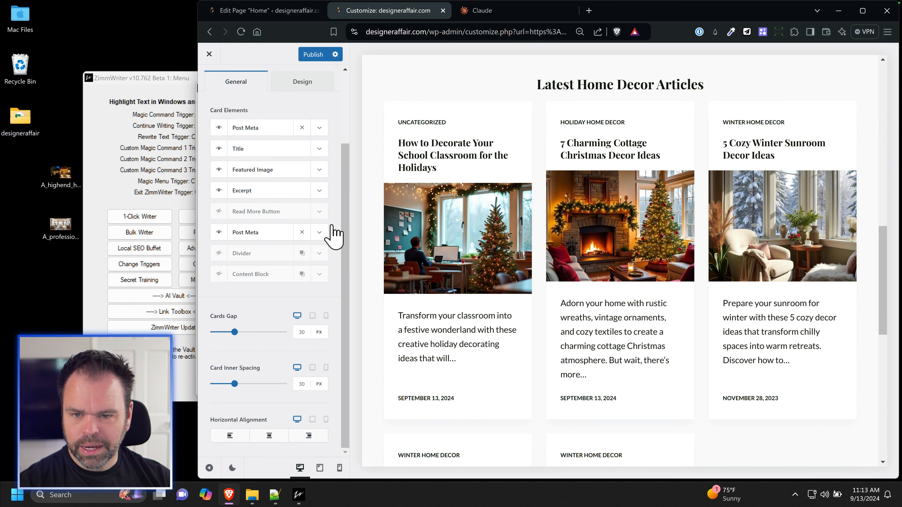
Step: Set the initial Meta Font Color of the article cards to light gray #c8c8c8 and copy its hex code
{"action": "scroll", "coordinate": [335, 235], "scroll_direction": "up", "scroll_amount": 2}
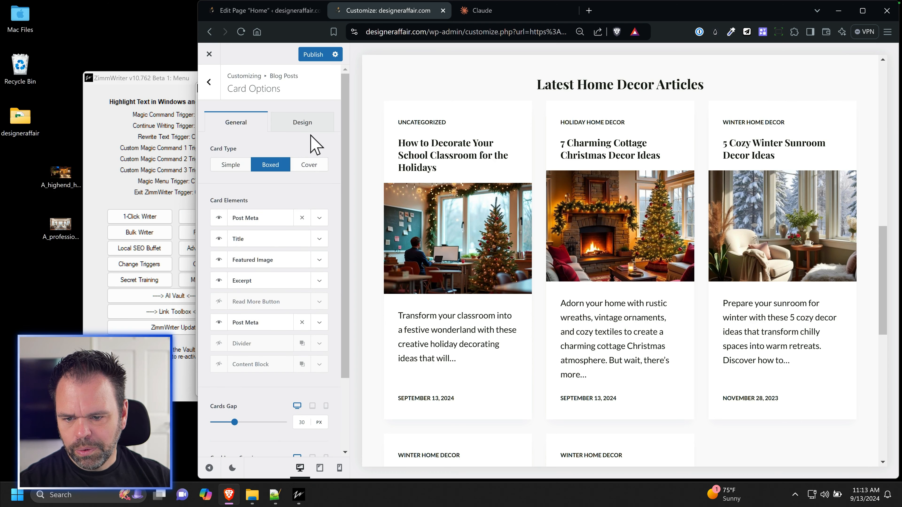
{"action": "left_click", "coordinate": [308, 126]}
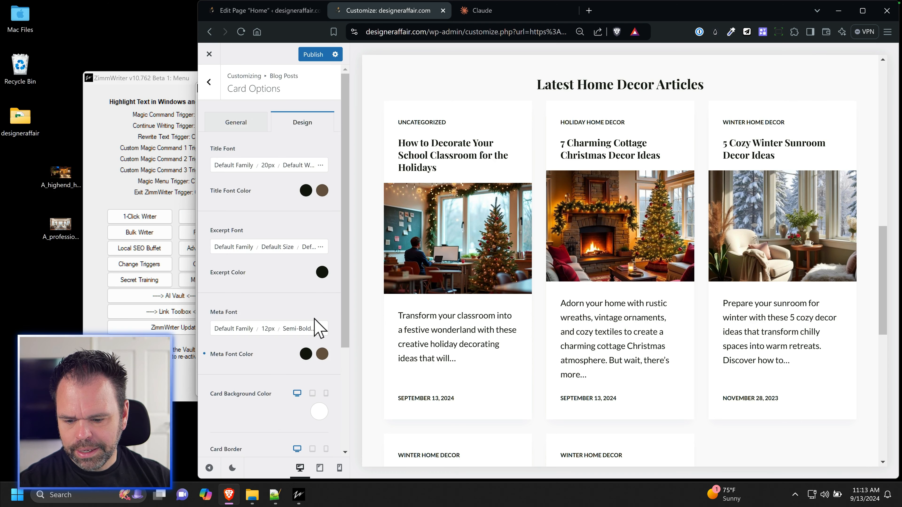
{"action": "left_click", "coordinate": [306, 354]}
{"action": "left_click", "coordinate": [215, 178]}
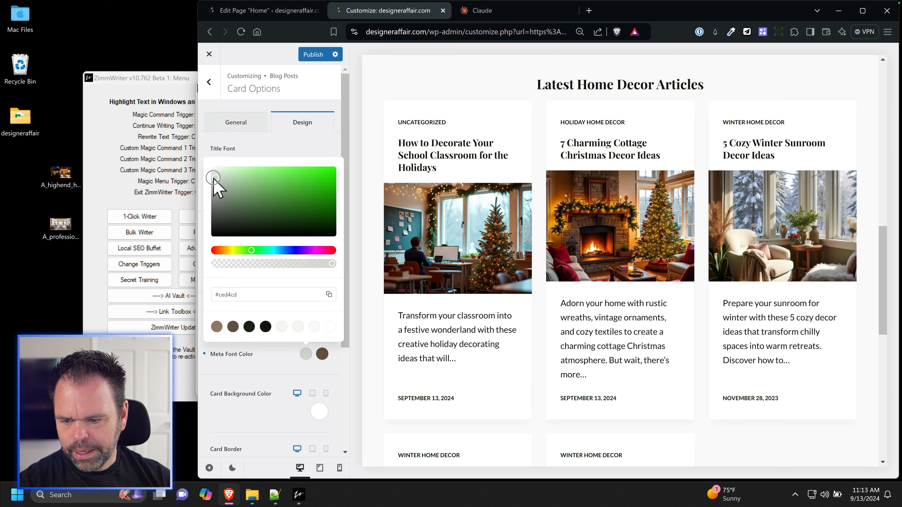
{"action": "left_click_drag", "start_coordinate": [214, 179], "coordinate": [202, 182]}
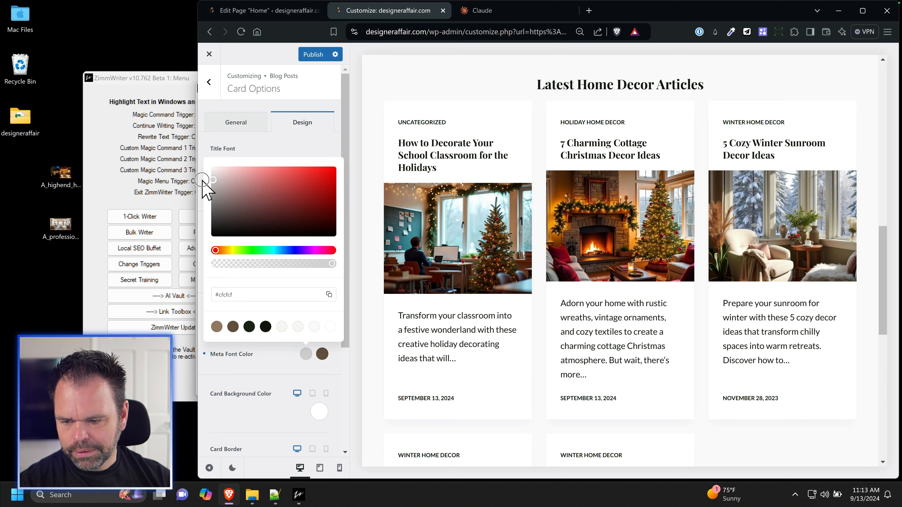
{"action": "left_click_drag", "start_coordinate": [253, 294], "coordinate": [205, 289]}
{"action": "key", "text": "ctrl+c"}
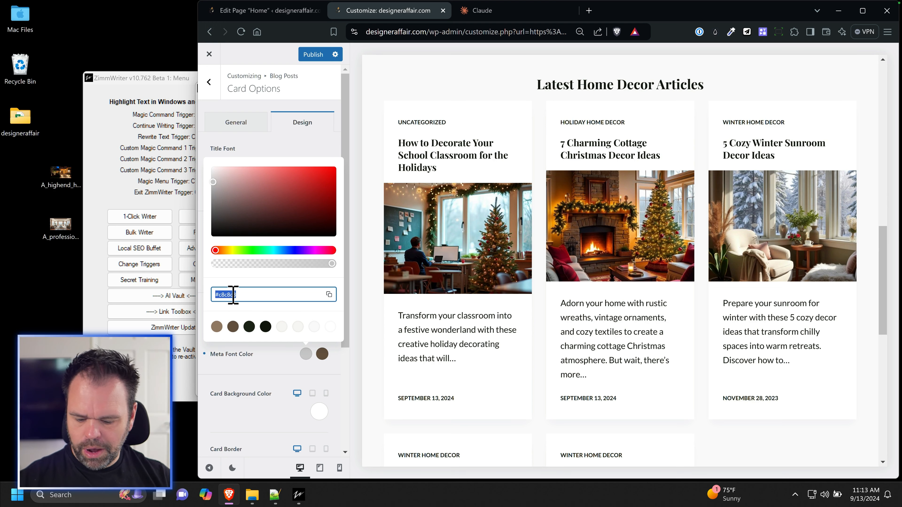
{"action": "left_click", "coordinate": [340, 151]}
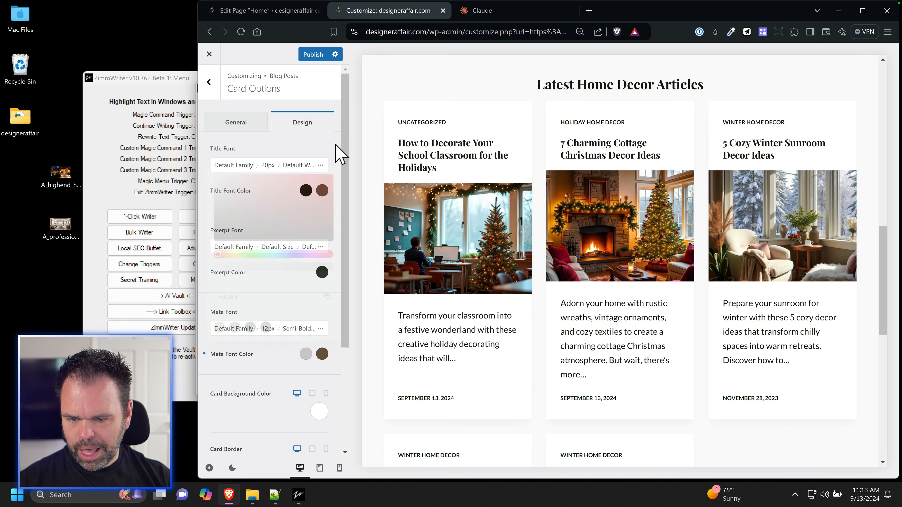
Step: Apply the copied light gray hex code to the hover state of the article cards' Meta Font Color
{"action": "left_click", "coordinate": [322, 354]}
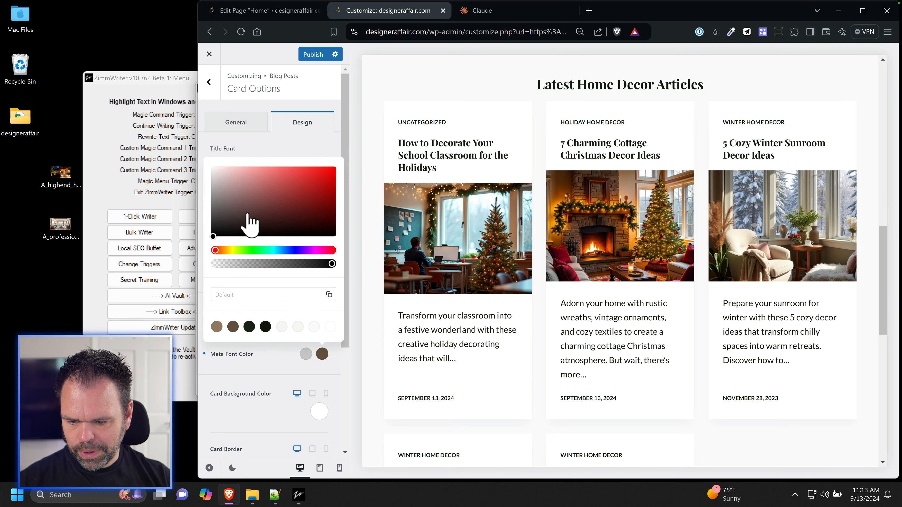
{"action": "left_click", "coordinate": [237, 294]}
{"action": "key", "text": "ctrl+v"}
{"action": "left_click", "coordinate": [350, 150]}
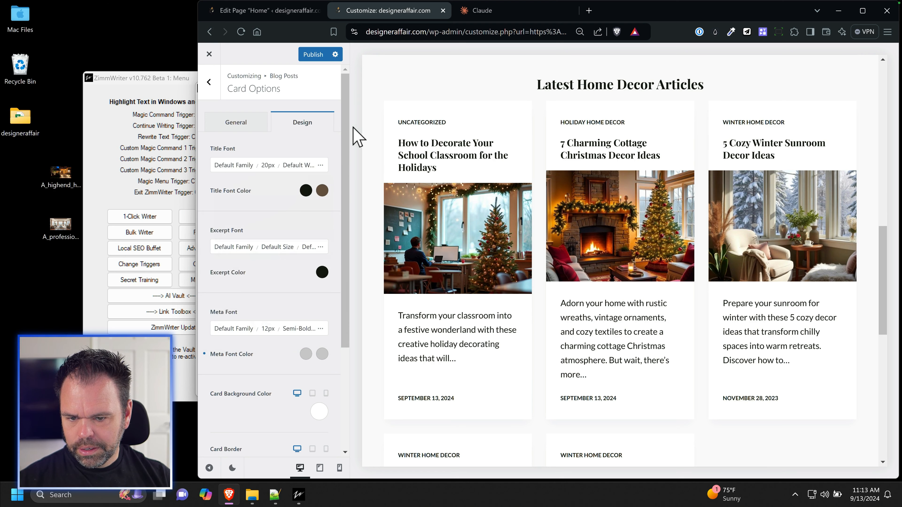
Step: Publish the card changes, reload the Customizer, and check the meta icons and colors under Latest Home Decor Articles
{"action": "left_click", "coordinate": [311, 54]}
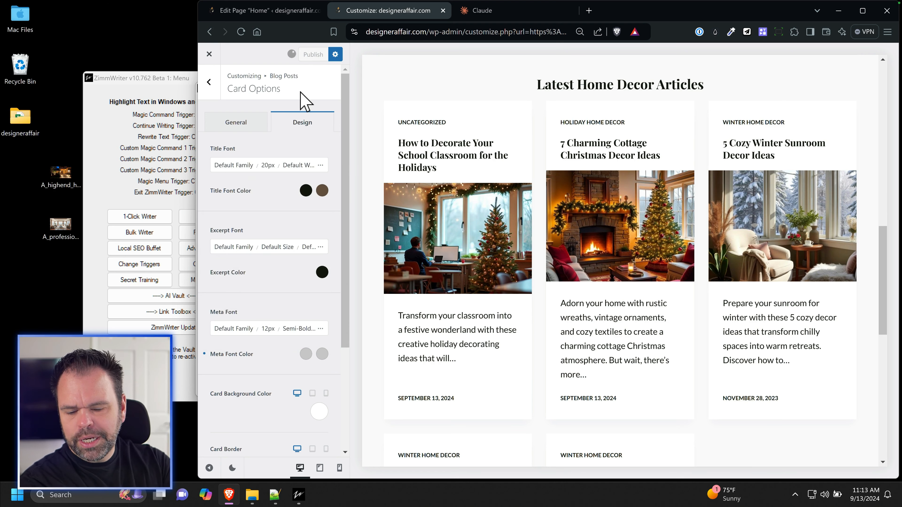
{"action": "left_click", "coordinate": [241, 31]}
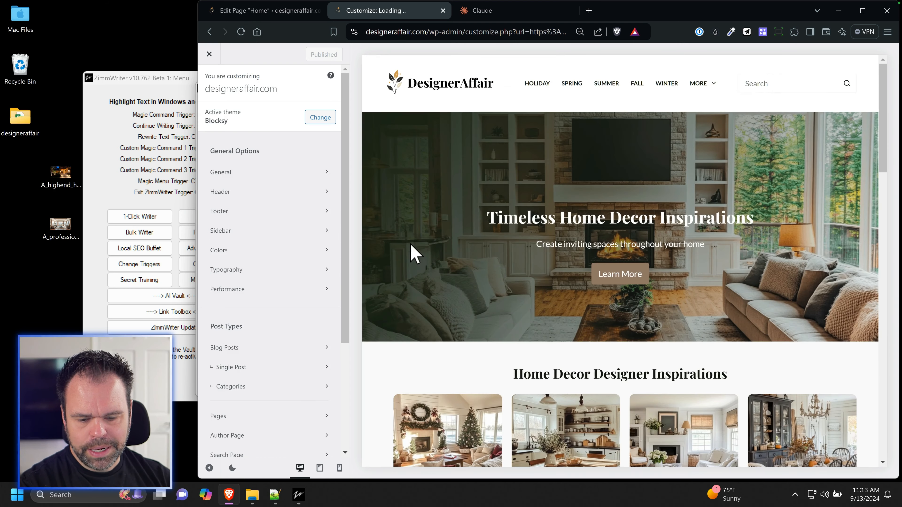
{"action": "scroll", "coordinate": [449, 362], "scroll_direction": "down", "scroll_amount": 10}
{"action": "scroll", "coordinate": [428, 356], "scroll_direction": "down", "scroll_amount": 3}
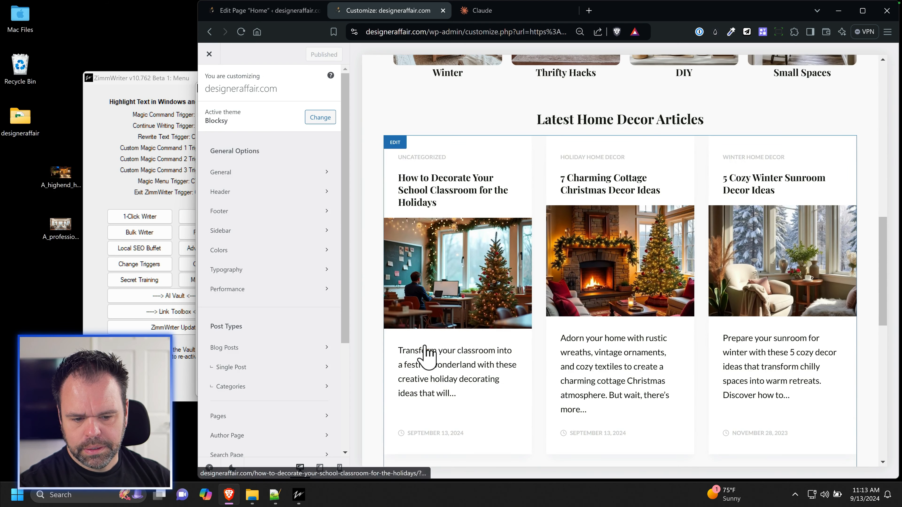
{"action": "scroll", "coordinate": [408, 350], "scroll_direction": "down", "scroll_amount": 3}
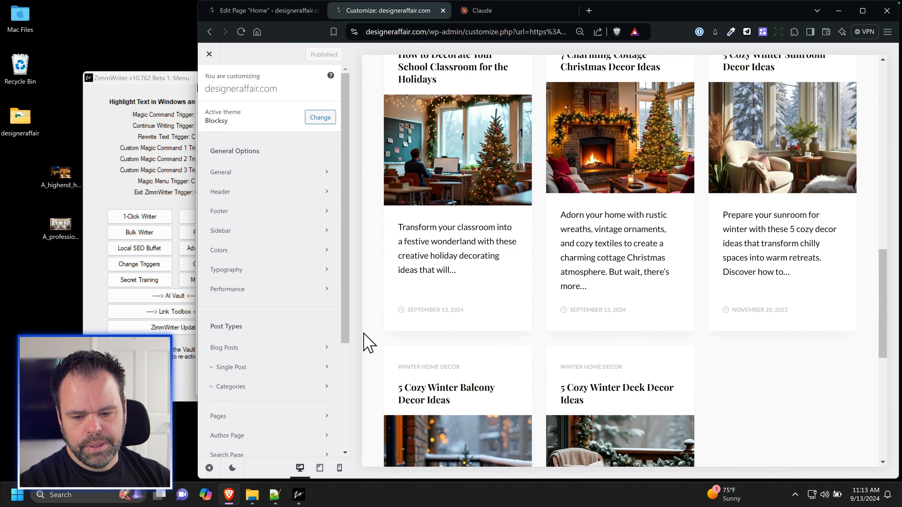
{"action": "scroll", "coordinate": [408, 315], "scroll_direction": "up", "scroll_amount": 3}
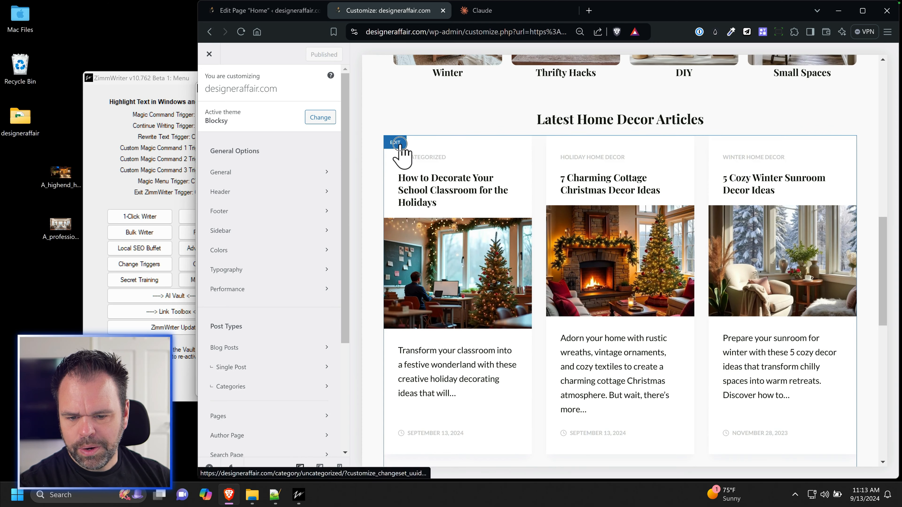
Step: Set the Meta Font weight in the article cards' design options to Regular 400, publish the change, and reload the Customizer
{"action": "left_click", "coordinate": [398, 149]}
{"action": "scroll", "coordinate": [295, 348], "scroll_direction": "down", "scroll_amount": 5}
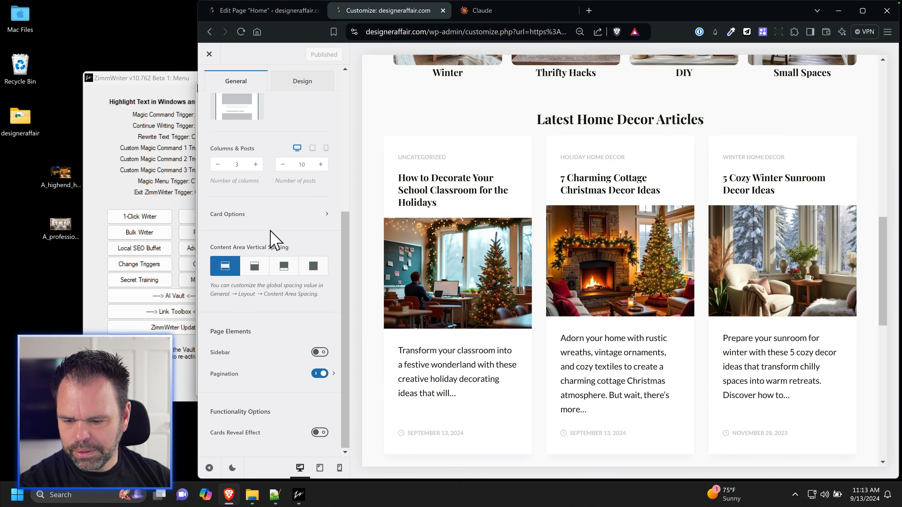
{"action": "left_click", "coordinate": [276, 218]}
{"action": "scroll", "coordinate": [299, 306], "scroll_direction": "down", "scroll_amount": 3}
{"action": "scroll", "coordinate": [300, 306], "scroll_direction": "up", "scroll_amount": 3}
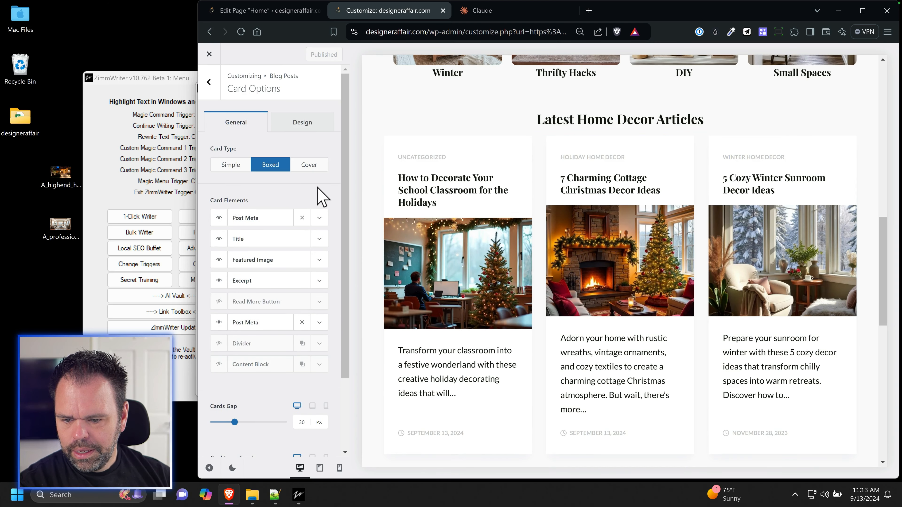
{"action": "left_click", "coordinate": [322, 133]}
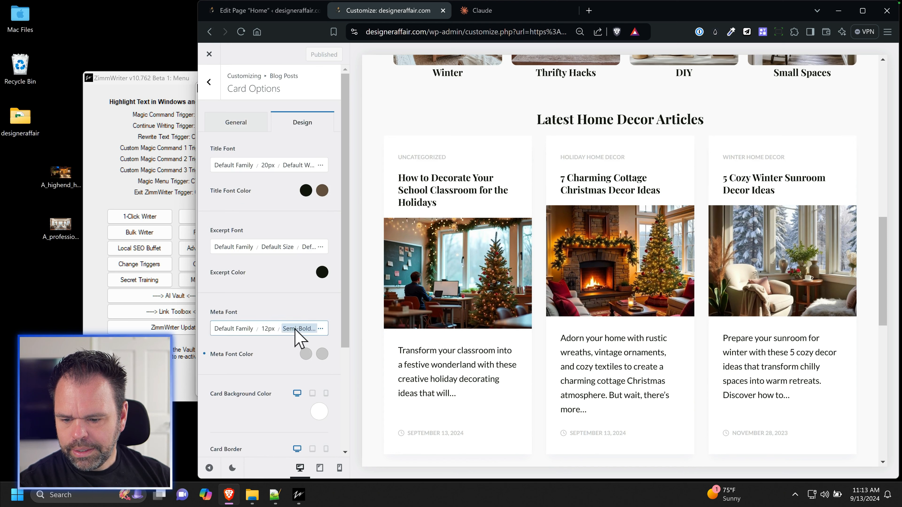
{"action": "left_click", "coordinate": [321, 329]}
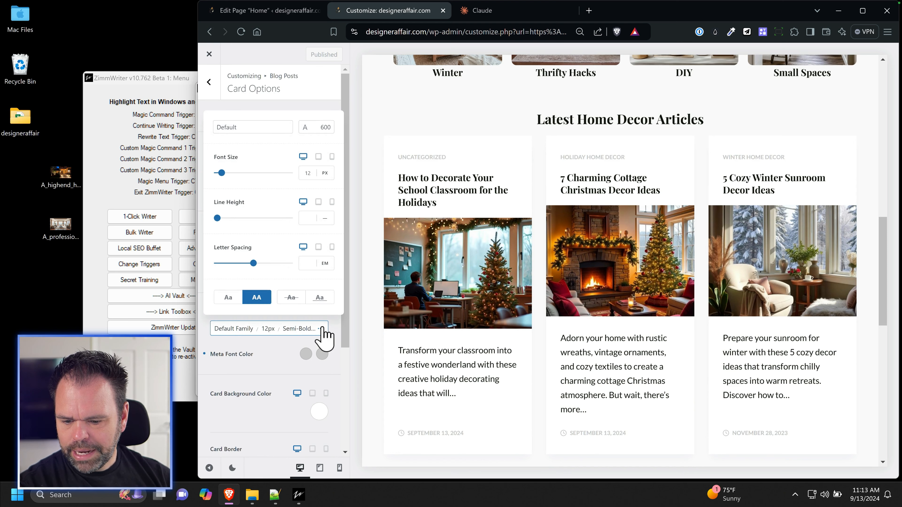
{"action": "left_click", "coordinate": [326, 129]}
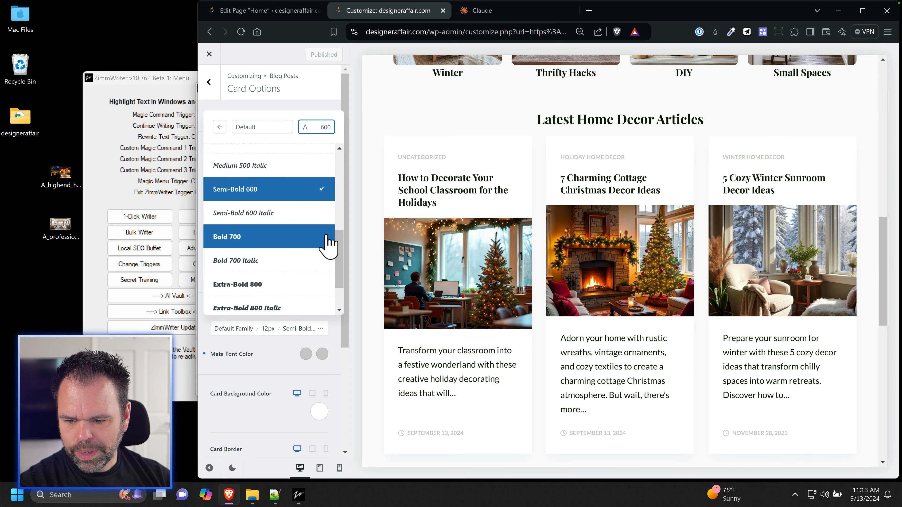
{"action": "left_click_drag", "start_coordinate": [339, 246], "coordinate": [339, 203]}
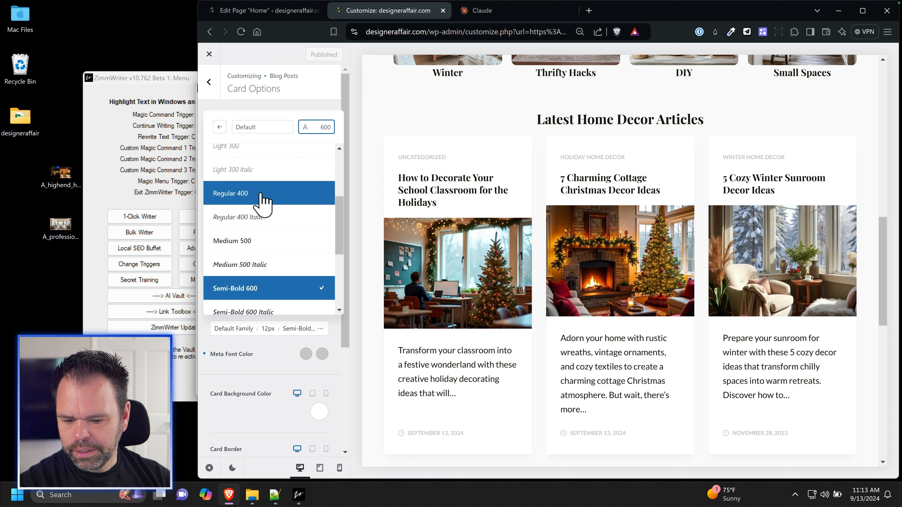
{"action": "left_click", "coordinate": [262, 222]}
{"action": "left_click", "coordinate": [318, 71]}
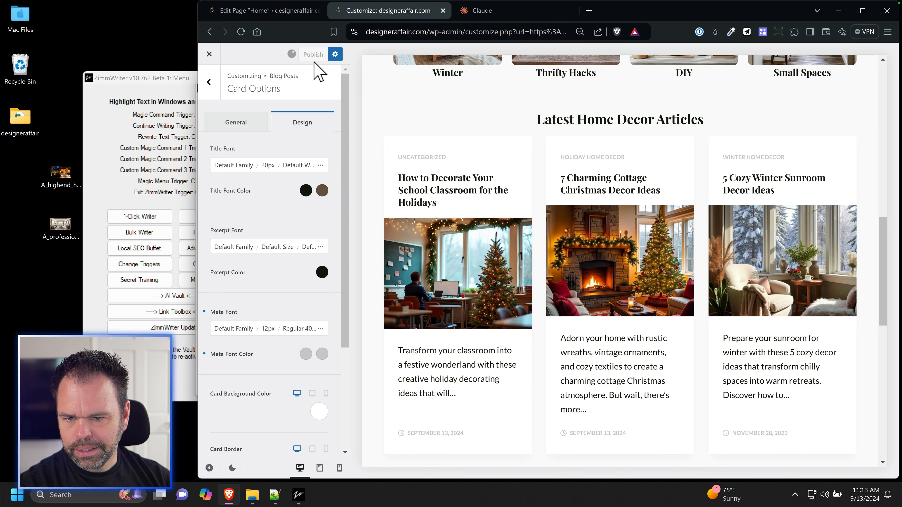
{"action": "left_click", "coordinate": [239, 32]}
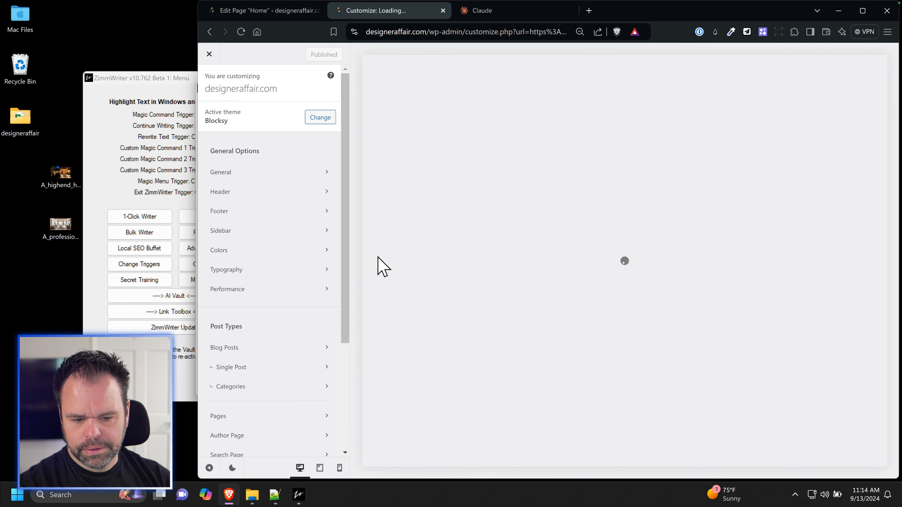
Step: Examine the article cards under Latest Home Decor Articles in the desktop preview and the mobile preview
{"action": "scroll", "coordinate": [376, 259], "scroll_direction": "down", "scroll_amount": 10}
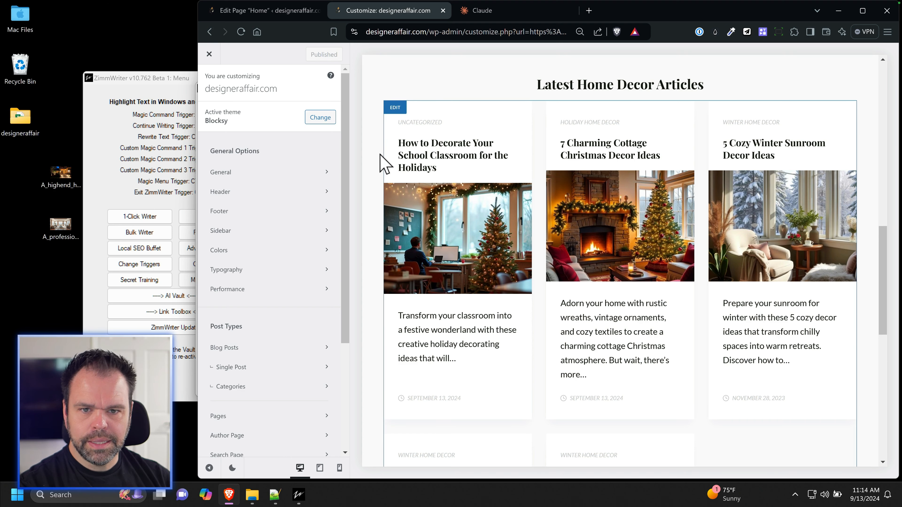
{"action": "left_click", "coordinate": [339, 468]}
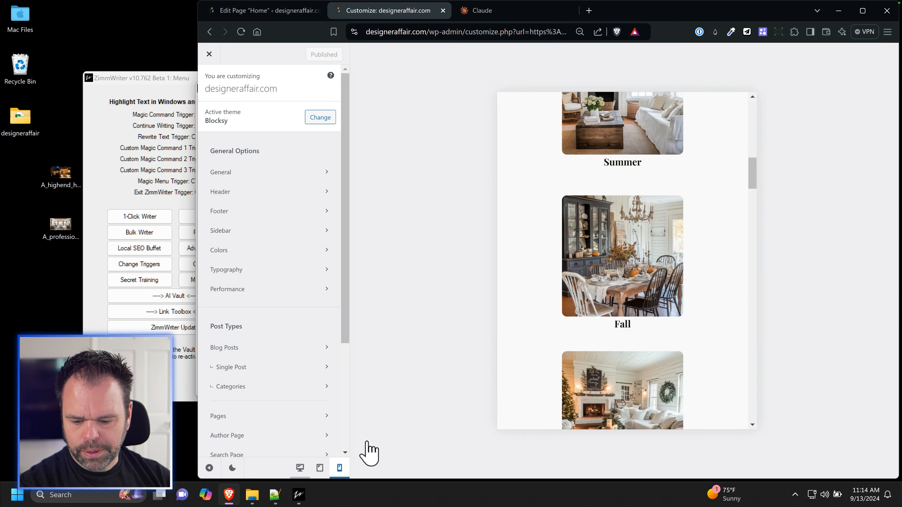
{"action": "scroll", "coordinate": [627, 284], "scroll_direction": "down", "scroll_amount": 5}
{"action": "scroll", "coordinate": [632, 287], "scroll_direction": "down", "scroll_amount": 10}
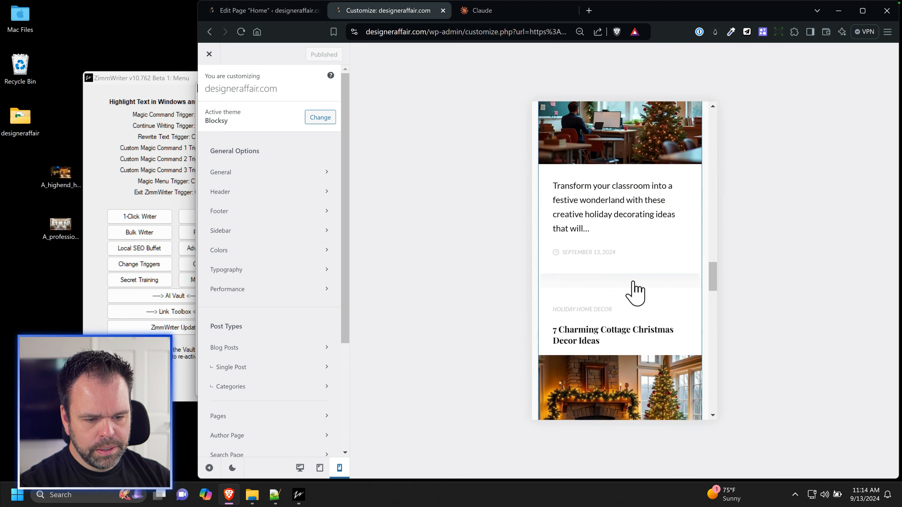
{"action": "scroll", "coordinate": [638, 286], "scroll_direction": "down", "scroll_amount": 3}
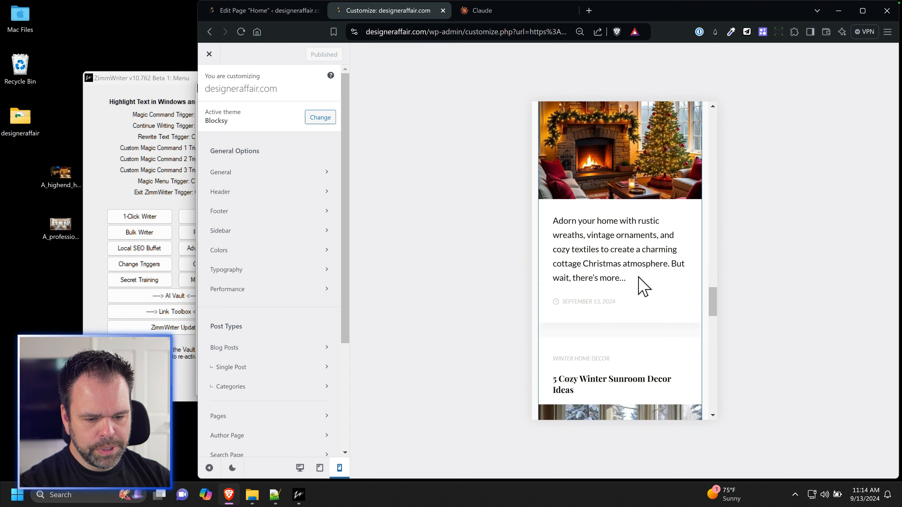
{"action": "scroll", "coordinate": [643, 284], "scroll_direction": "up", "scroll_amount": 5}
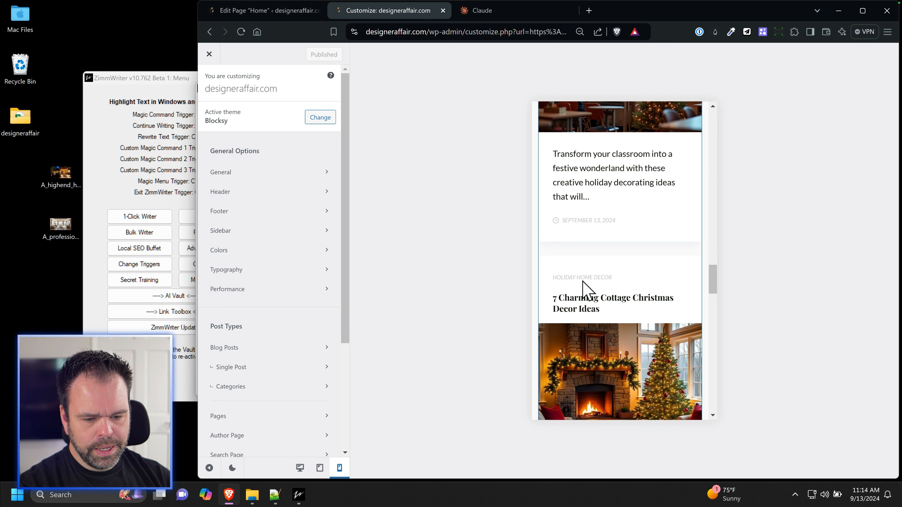
Step: Open the card options of the Blog Posts settings
{"action": "left_click", "coordinate": [261, 347]}
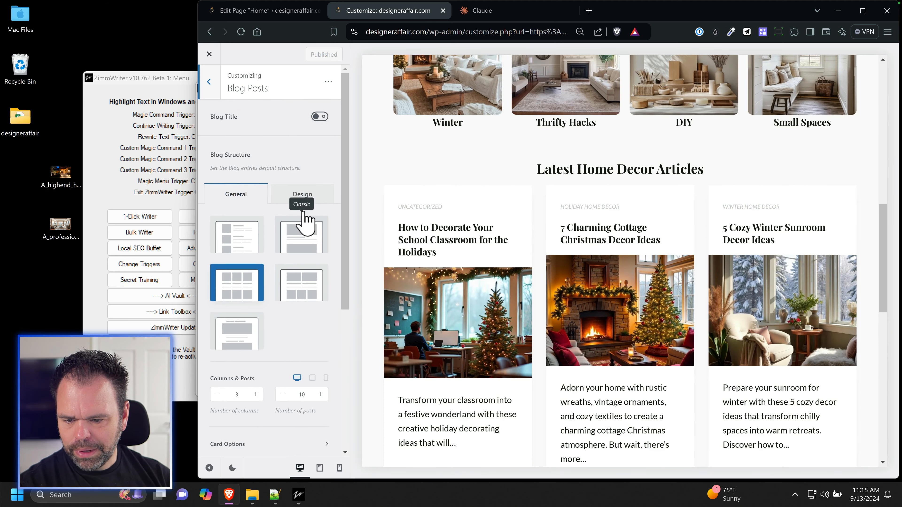
{"action": "scroll", "coordinate": [258, 397], "scroll_direction": "down", "scroll_amount": 5}
{"action": "left_click", "coordinate": [276, 218]}
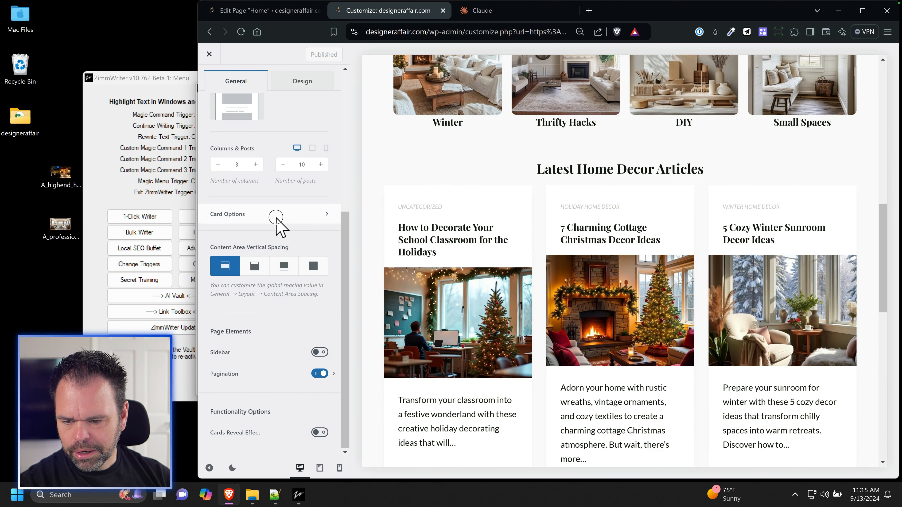
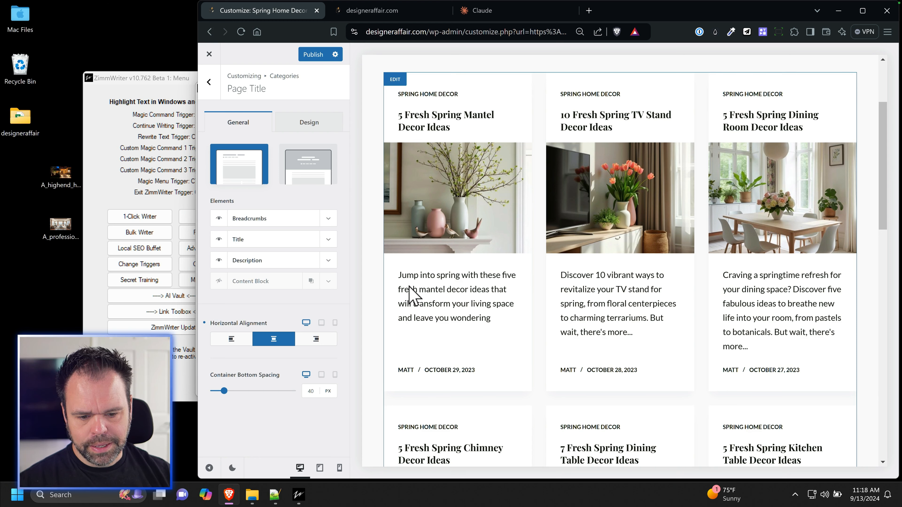
Step: Copy the light gray hex code #c8c8c8 from the initial Meta Font Color in the Blog Posts card options
{"action": "left_click", "coordinate": [210, 83]}
{"action": "left_click", "coordinate": [211, 84]}
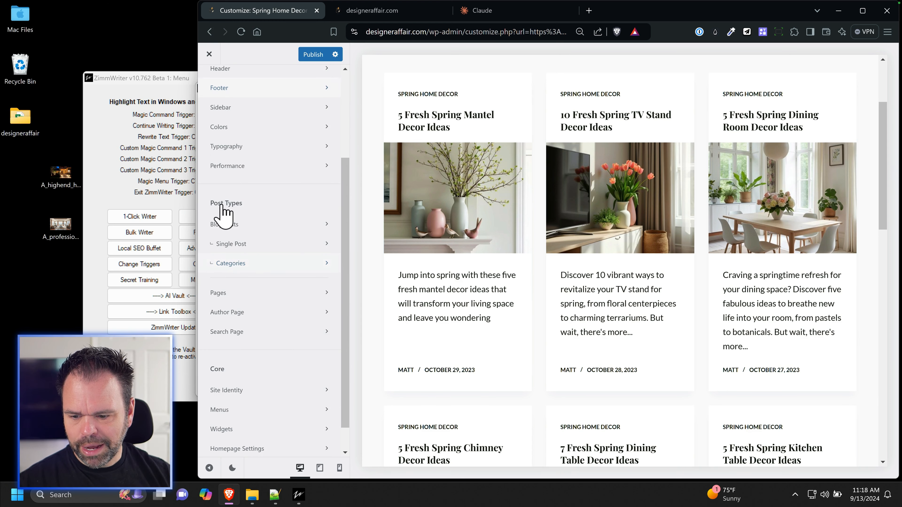
{"action": "left_click", "coordinate": [232, 225]}
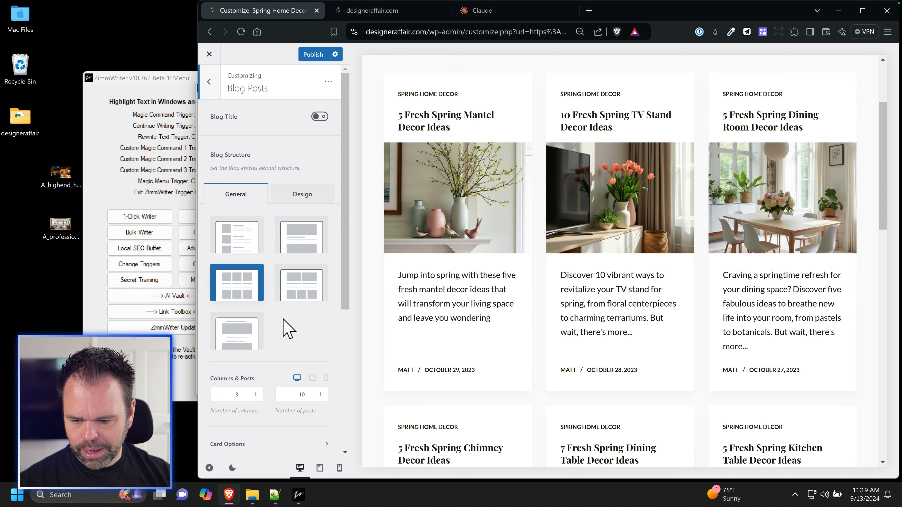
{"action": "scroll", "coordinate": [288, 329], "scroll_direction": "down", "scroll_amount": 3}
{"action": "left_click", "coordinate": [275, 323]}
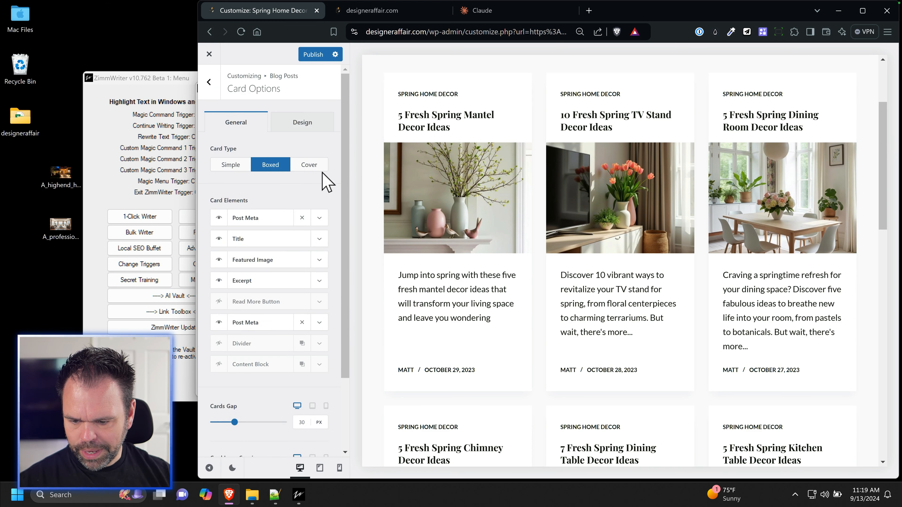
{"action": "left_click", "coordinate": [315, 130]}
{"action": "left_click", "coordinate": [306, 354]}
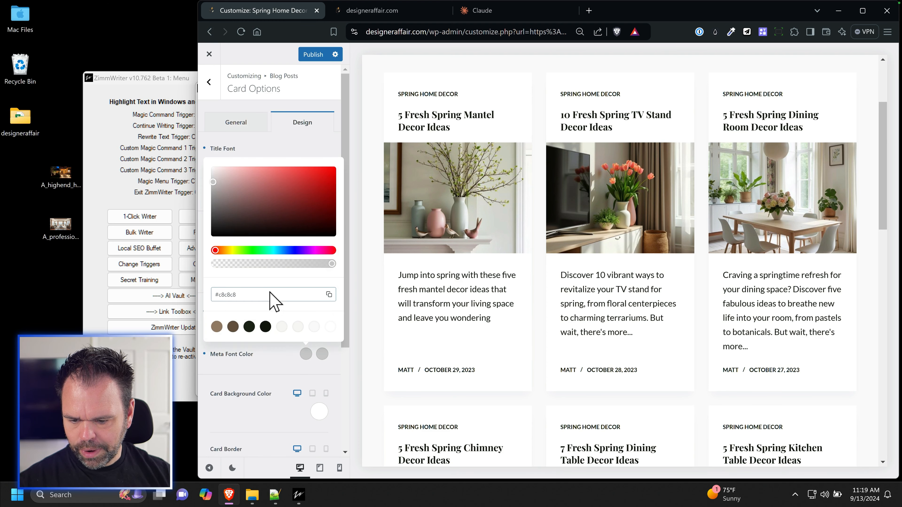
{"action": "left_click_drag", "start_coordinate": [316, 295], "coordinate": [195, 275]}
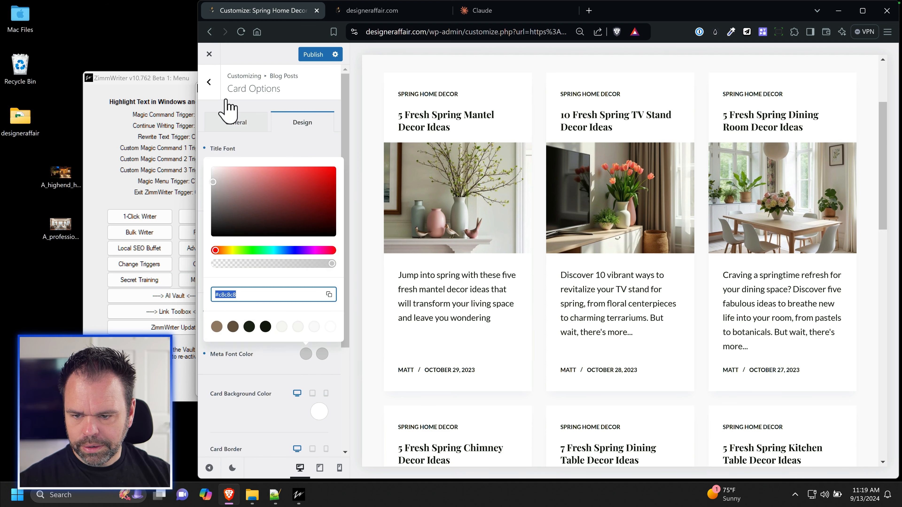
Step: Set the initial Meta Font Color of the Categories cards to the copied light gray #c8c8c8
{"action": "mouse_move", "coordinate": [401, 104]}
{"action": "left_click", "coordinate": [395, 82]}
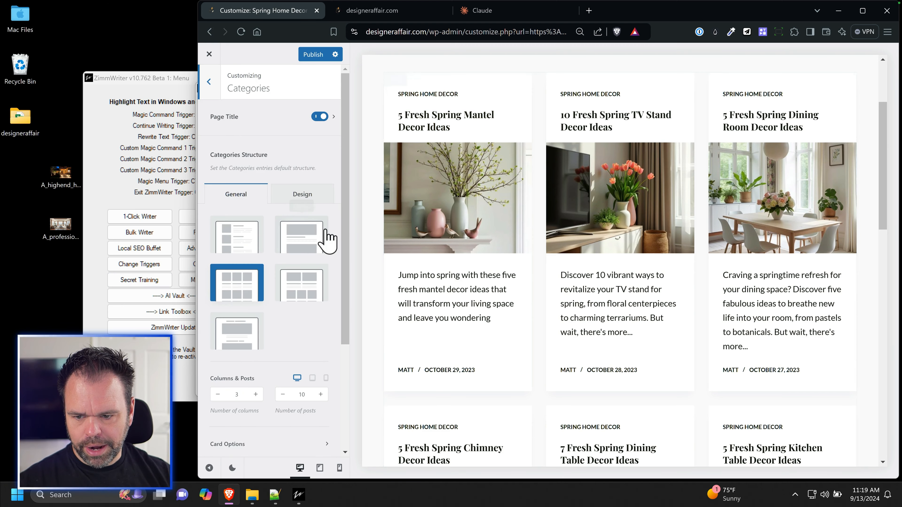
{"action": "scroll", "coordinate": [326, 284], "scroll_direction": "down", "scroll_amount": 5}
{"action": "left_click", "coordinate": [284, 322]}
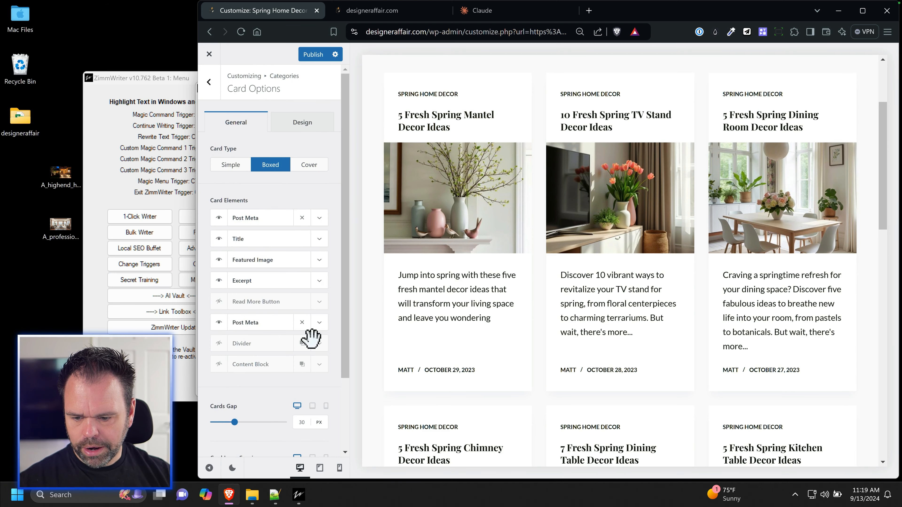
{"action": "left_click", "coordinate": [317, 125]}
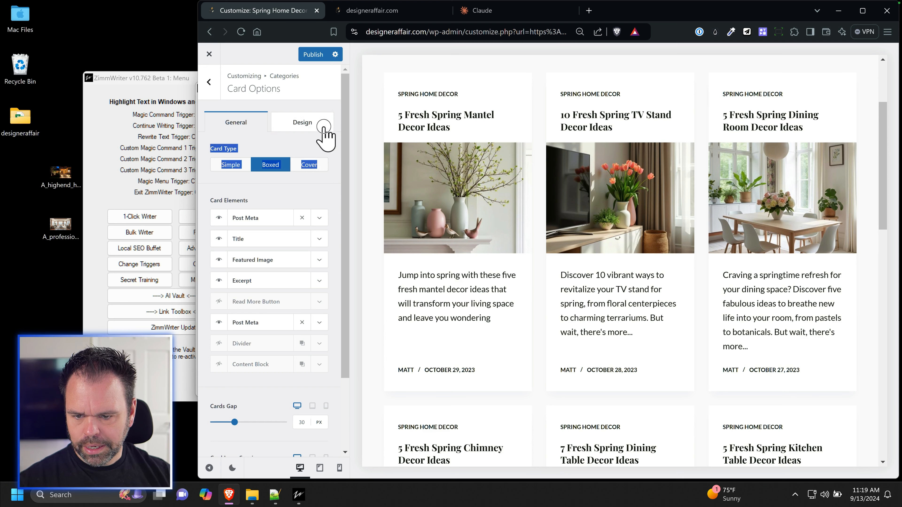
{"action": "left_click", "coordinate": [306, 354]}
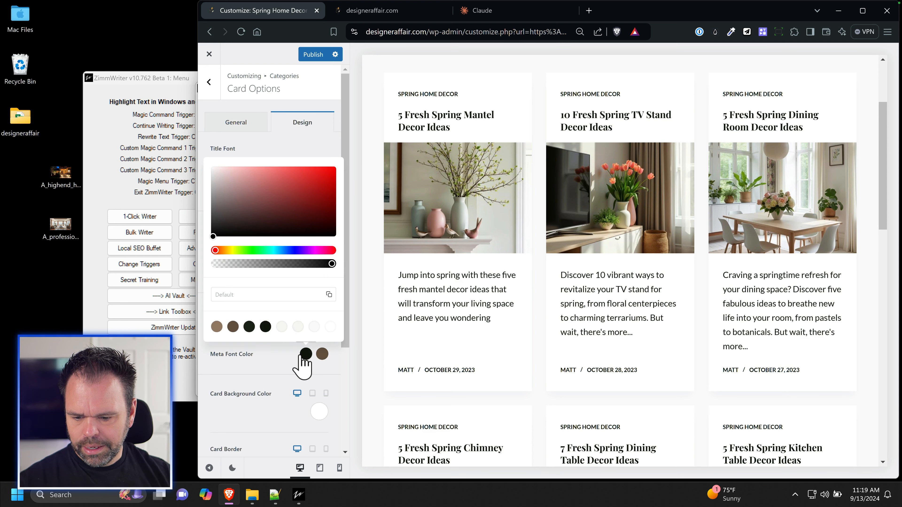
{"action": "left_click", "coordinate": [276, 295]}
{"action": "key", "text": "ctrl+v"}
{"action": "left_click", "coordinate": [329, 358]}
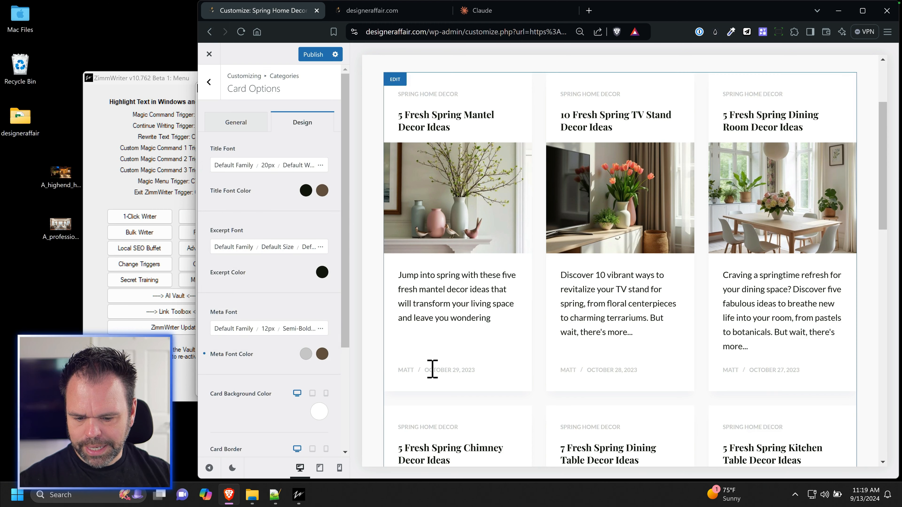
Step: Apply the same light gray #c8c8c8 to the hover state of the Categories cards' Meta Font Color
{"action": "left_click", "coordinate": [322, 355]}
{"action": "left_click", "coordinate": [276, 298]}
{"action": "key", "text": "ctrl+v"}
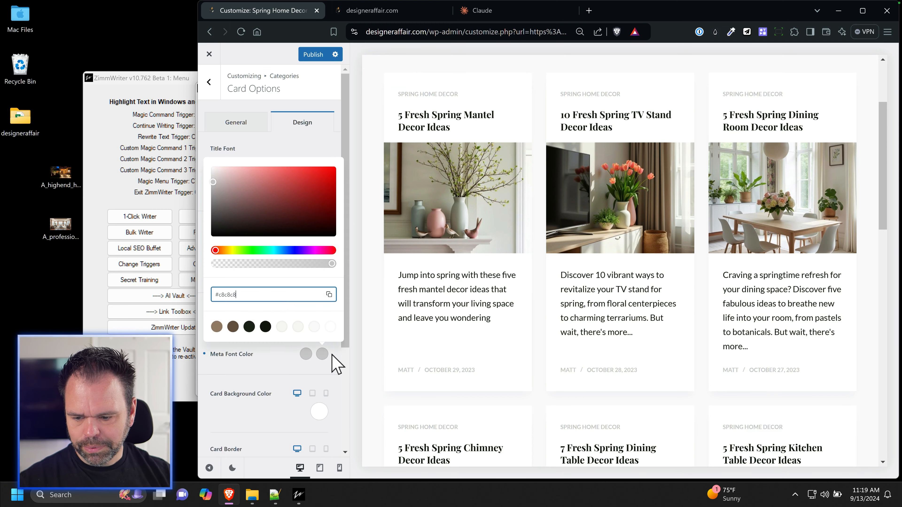
{"action": "left_click", "coordinate": [338, 368]}
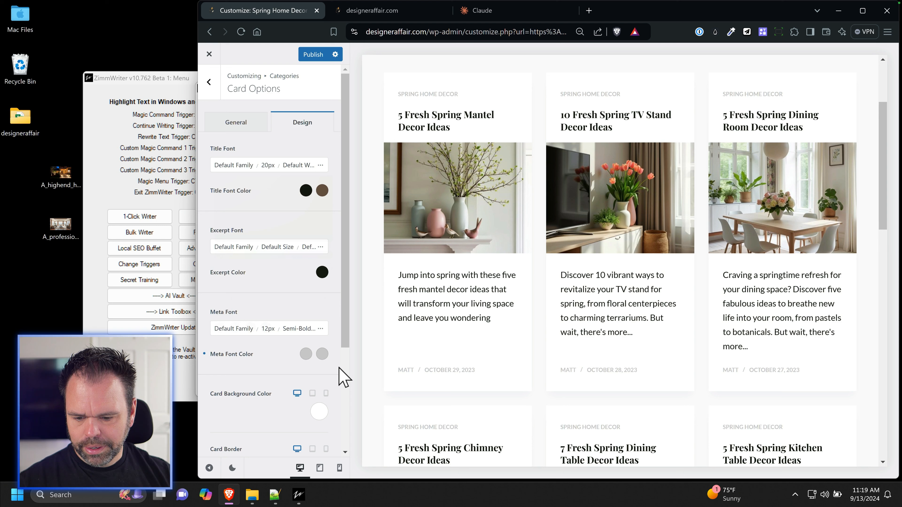
Step: Set the Meta Font weight of the Categories cards to Regular 400
{"action": "left_click", "coordinate": [321, 329]}
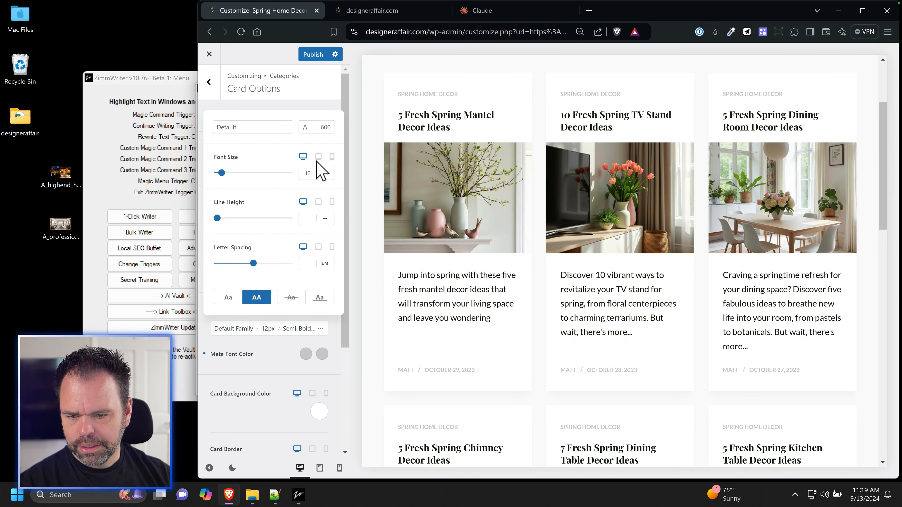
{"action": "left_click", "coordinate": [319, 132]}
{"action": "scroll", "coordinate": [298, 171], "scroll_direction": "up", "scroll_amount": 3}
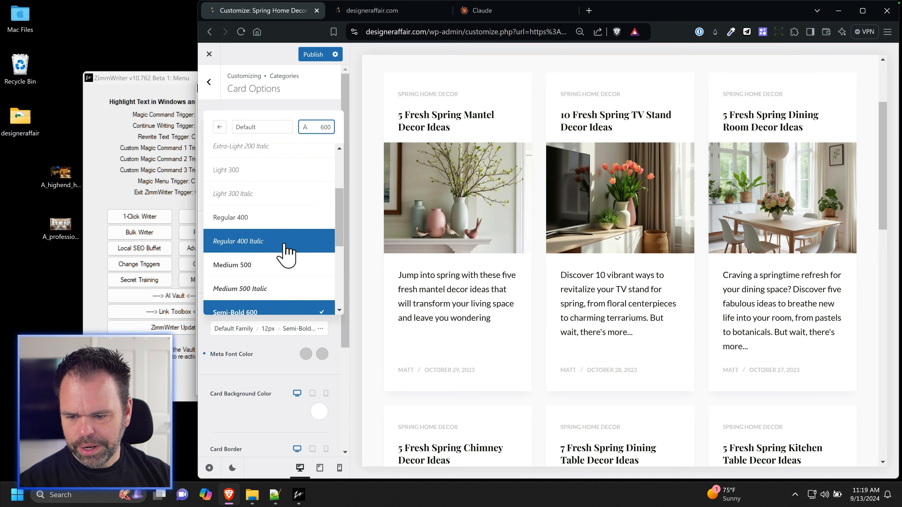
{"action": "left_click", "coordinate": [273, 222]}
{"action": "left_click", "coordinate": [322, 113]}
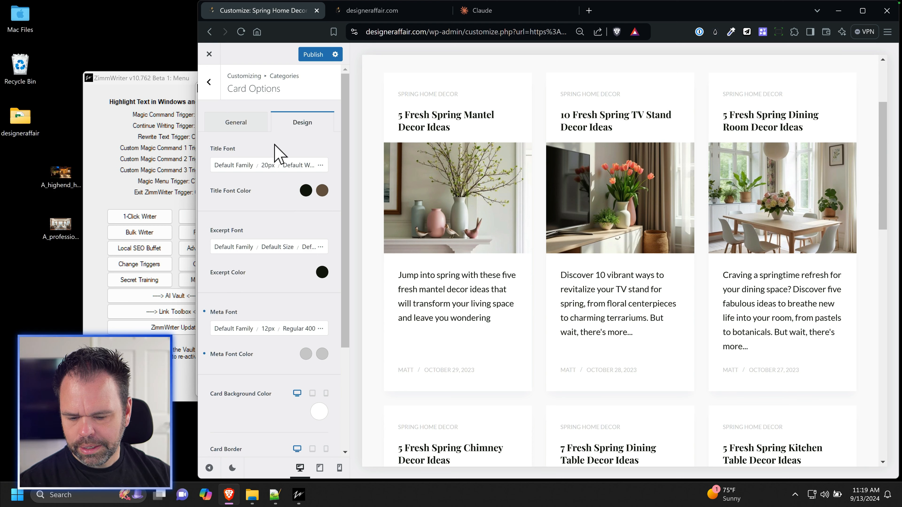
Step: Hide the Author and Comments items in the lower Post Meta element of the Categories cards
{"action": "left_click", "coordinate": [246, 123]}
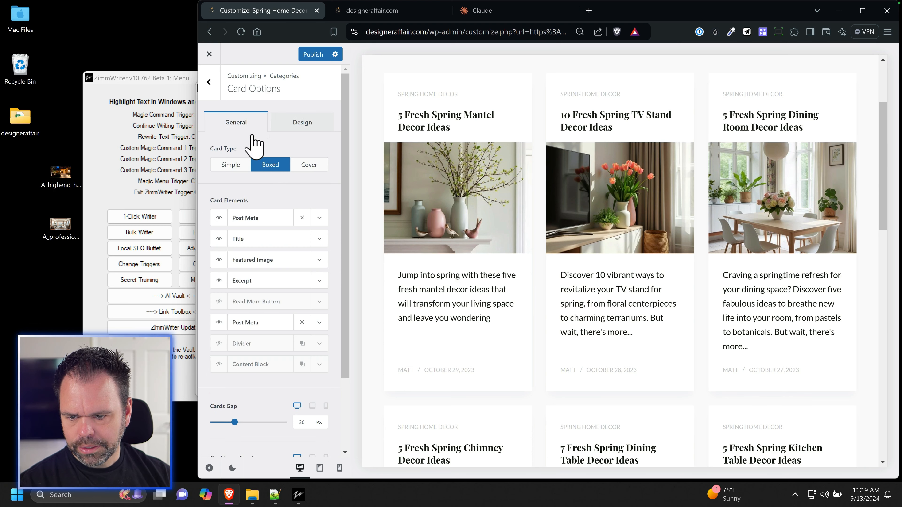
{"action": "left_click", "coordinate": [320, 323]}
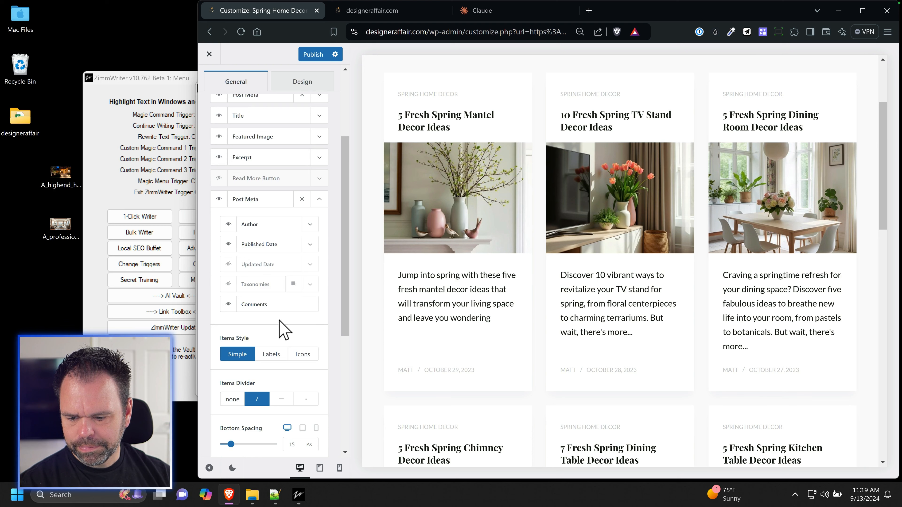
{"action": "left_click", "coordinate": [229, 304]}
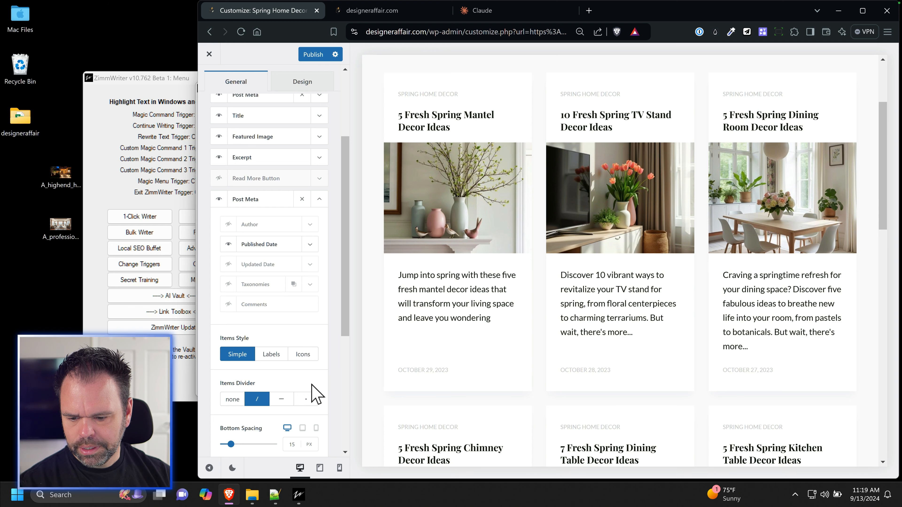
Step: Set the lower Post Meta's Items Style to Icons and its Bottom Spacing to 5 px in the Categories cards
{"action": "scroll", "coordinate": [316, 393], "scroll_direction": "down", "scroll_amount": 3}
{"action": "left_click", "coordinate": [305, 232]}
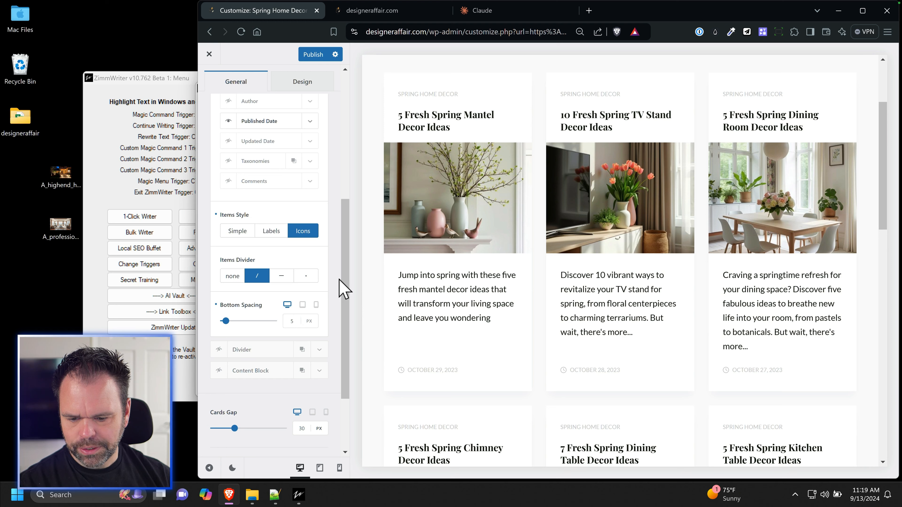
{"action": "scroll", "coordinate": [334, 303], "scroll_direction": "up", "scroll_amount": 3}
{"action": "left_click", "coordinate": [317, 199]}
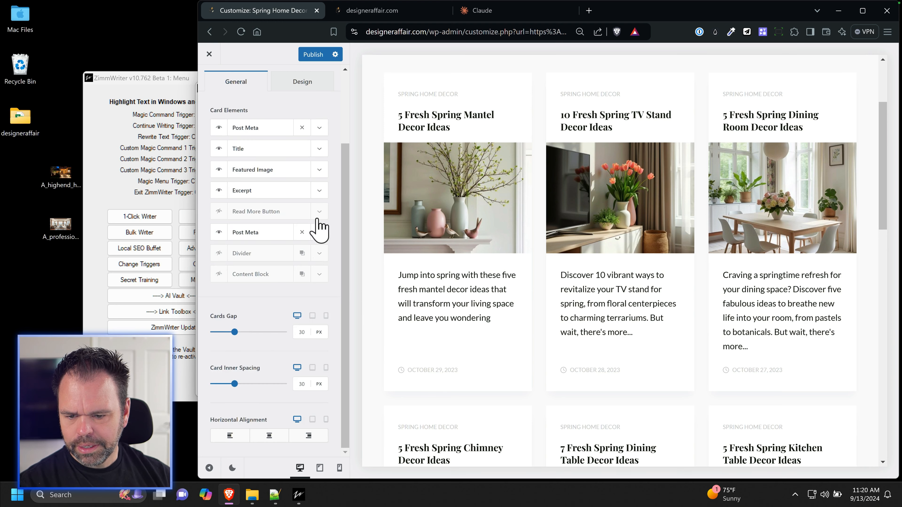
Step: Change the Meta Font weight of the Categories cards to Regular 400 Italic in the design options
{"action": "scroll", "coordinate": [319, 235], "scroll_direction": "up", "scroll_amount": 3}
{"action": "left_click", "coordinate": [302, 123]}
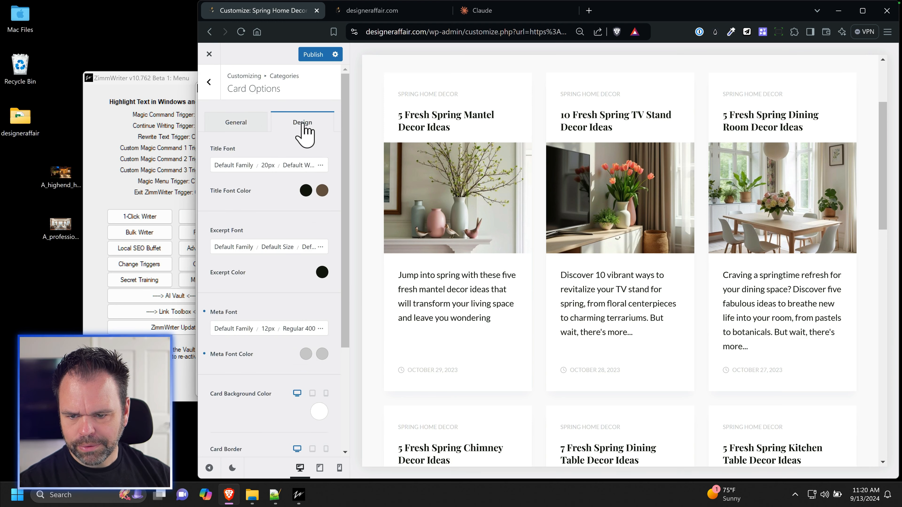
{"action": "left_click", "coordinate": [321, 329]}
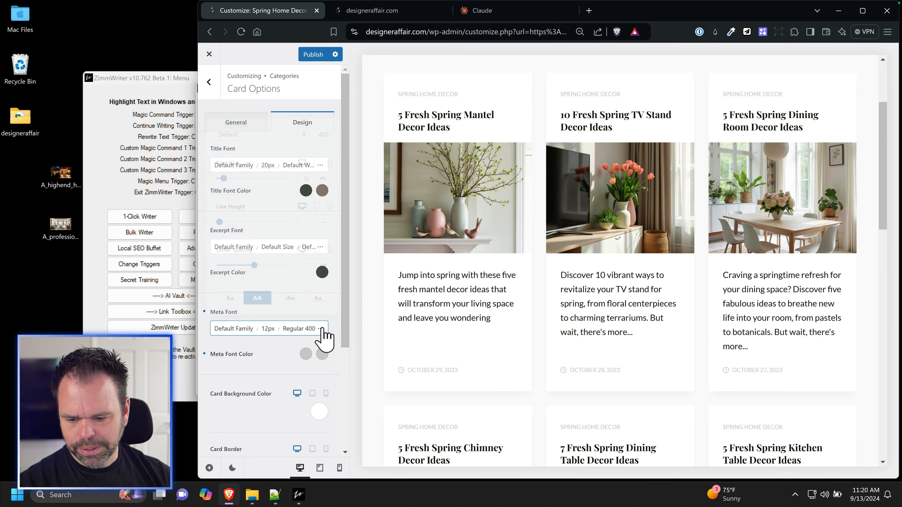
{"action": "left_click", "coordinate": [280, 129]}
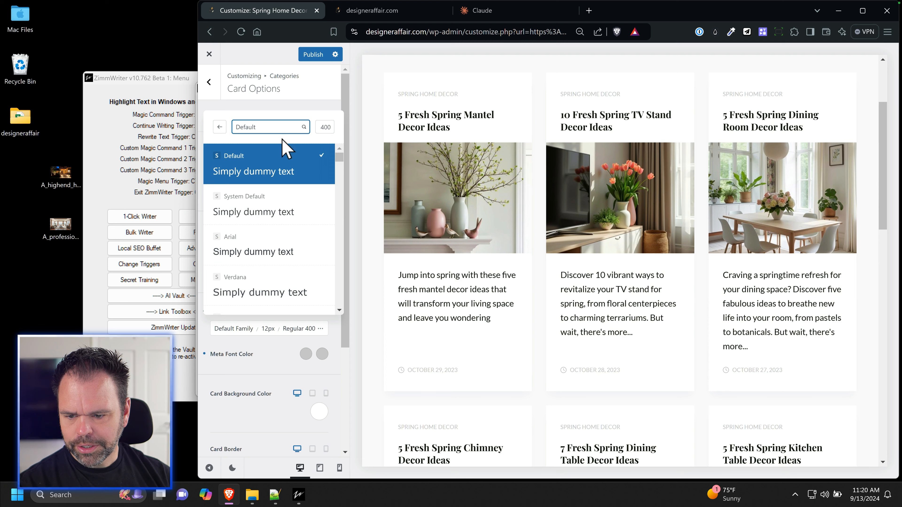
{"action": "left_click", "coordinate": [291, 131]}
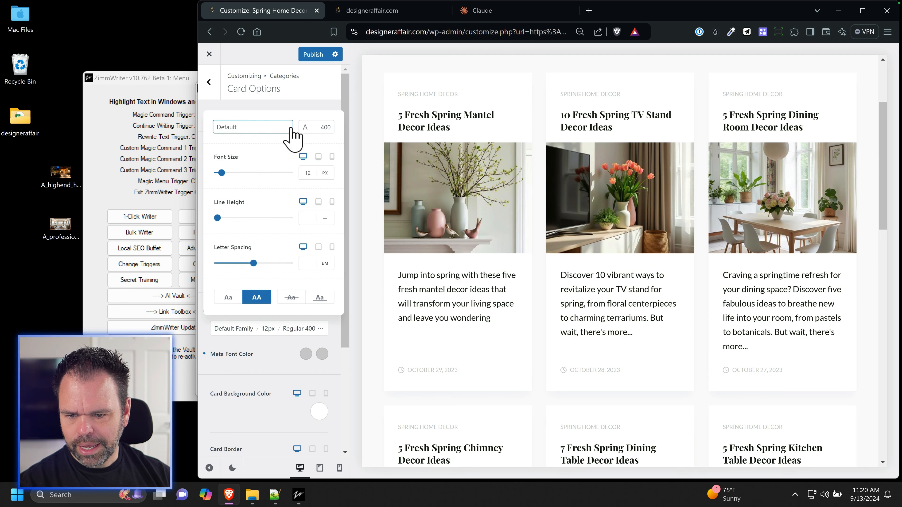
{"action": "left_click", "coordinate": [325, 128]}
{"action": "left_click", "coordinate": [320, 218]}
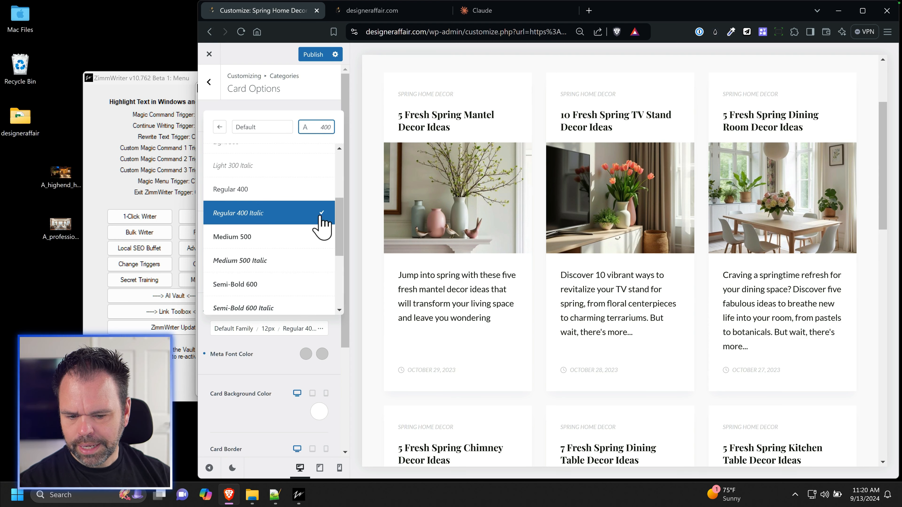
{"action": "left_click", "coordinate": [347, 125]}
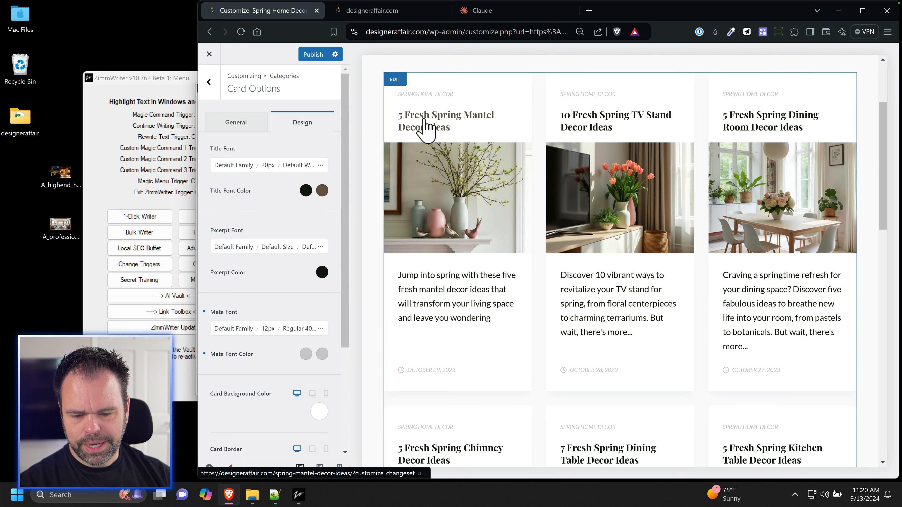
Step: Set the Title Font size of the Categories cards to 18 px on desktop and switch to the tablet size
{"action": "left_click", "coordinate": [268, 165]}
{"action": "double_click", "coordinate": [308, 241]}
{"action": "type", "text": "18"}
{"action": "left_click", "coordinate": [319, 225]}
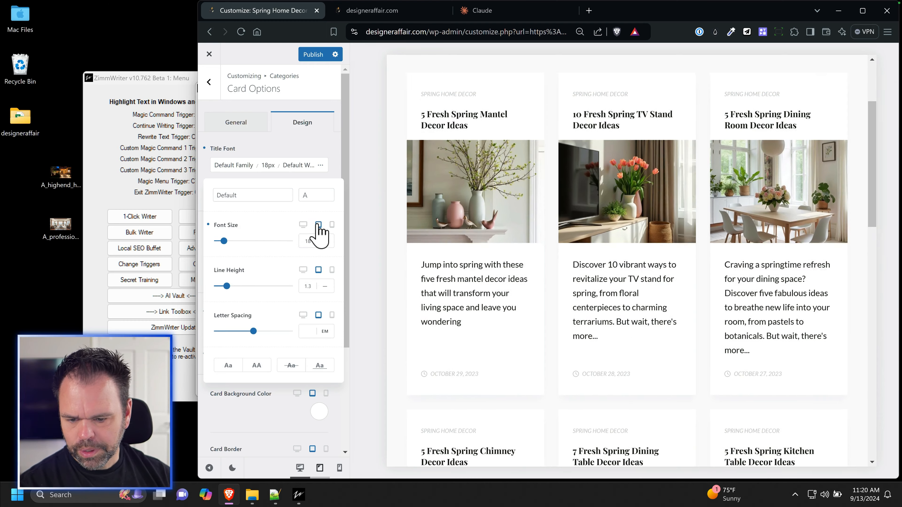
Step: Switch the preview back to desktop size and publish the Categories card design changes
{"action": "left_click", "coordinate": [304, 225]}
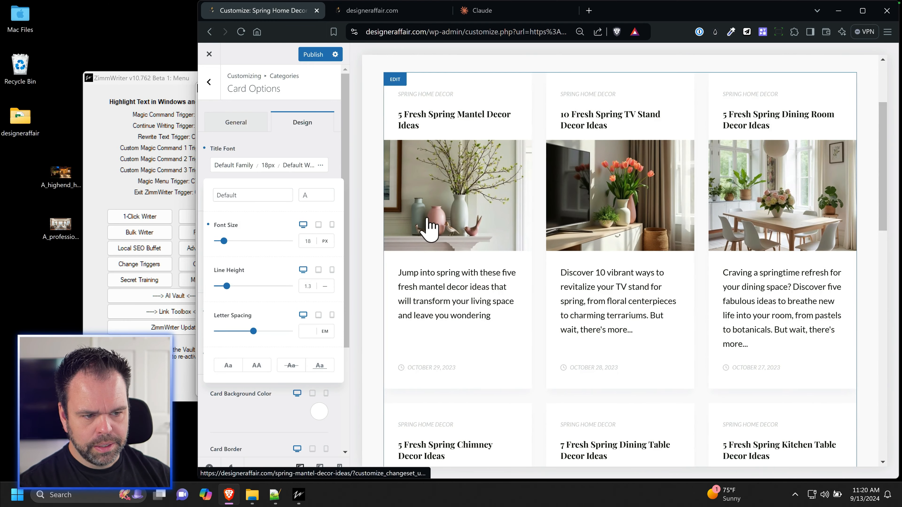
{"action": "scroll", "coordinate": [490, 308], "scroll_direction": "down", "scroll_amount": 3}
{"action": "scroll", "coordinate": [460, 311], "scroll_direction": "down", "scroll_amount": 5}
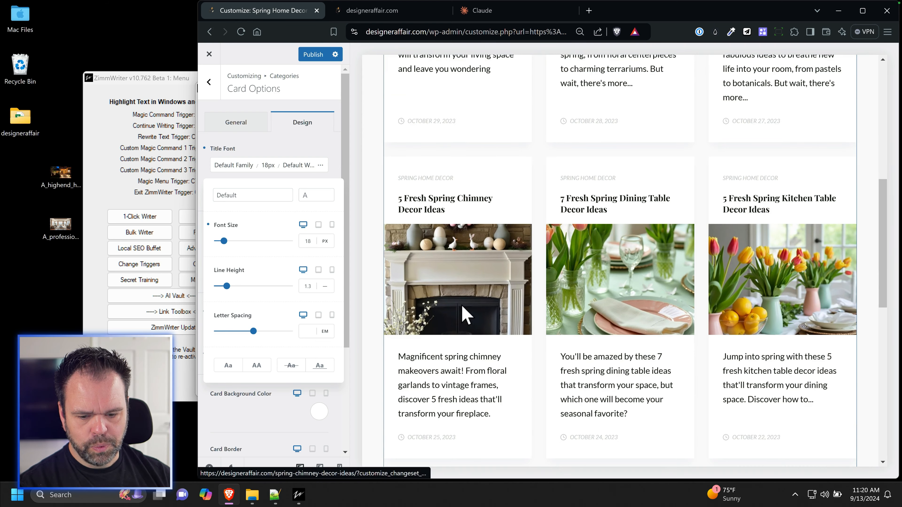
{"action": "scroll", "coordinate": [459, 316], "scroll_direction": "down", "scroll_amount": 3}
{"action": "left_click", "coordinate": [228, 119]}
{"action": "left_click", "coordinate": [300, 60]}
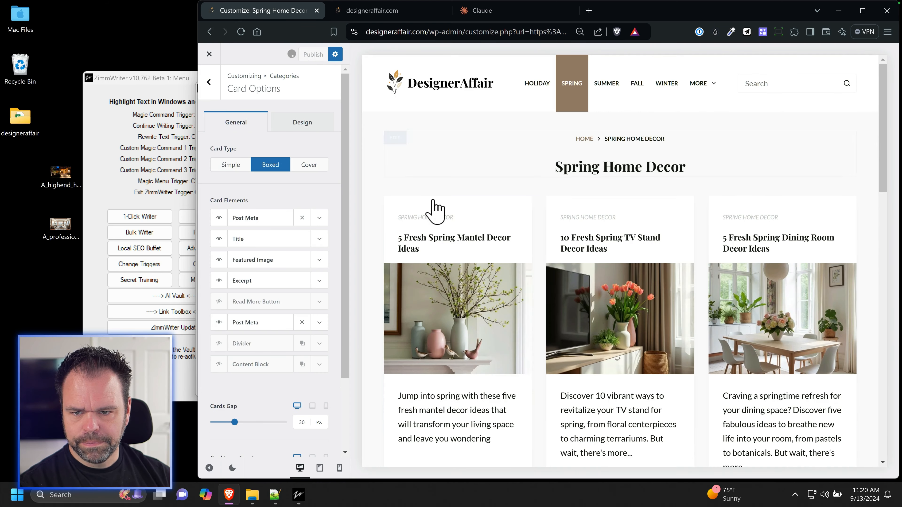
Step: Review the published card layout on the Spring Home Decor category page from the heading down to the footer
{"action": "scroll", "coordinate": [487, 280], "scroll_direction": "down", "scroll_amount": 6}
{"action": "scroll", "coordinate": [490, 295], "scroll_direction": "down", "scroll_amount": 6}
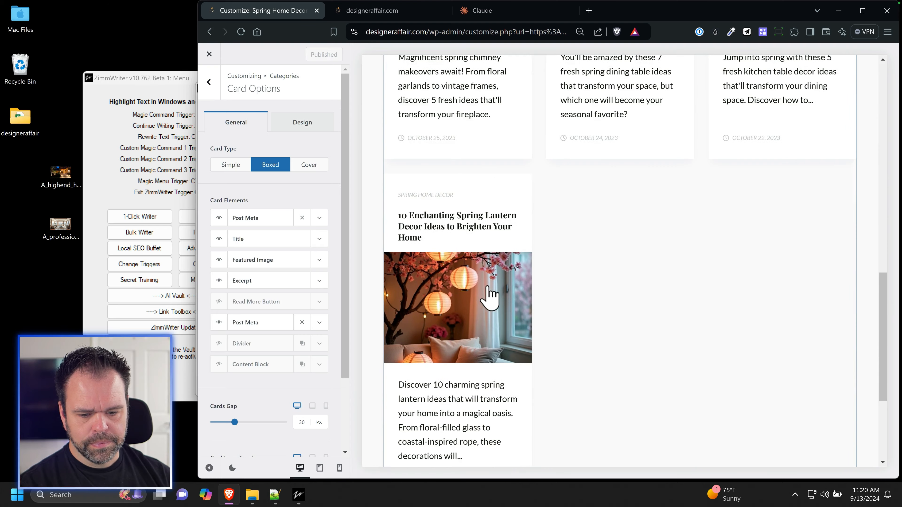
{"action": "scroll", "coordinate": [519, 306], "scroll_direction": "down", "scroll_amount": 4}
{"action": "scroll", "coordinate": [533, 313], "scroll_direction": "up", "scroll_amount": 20}
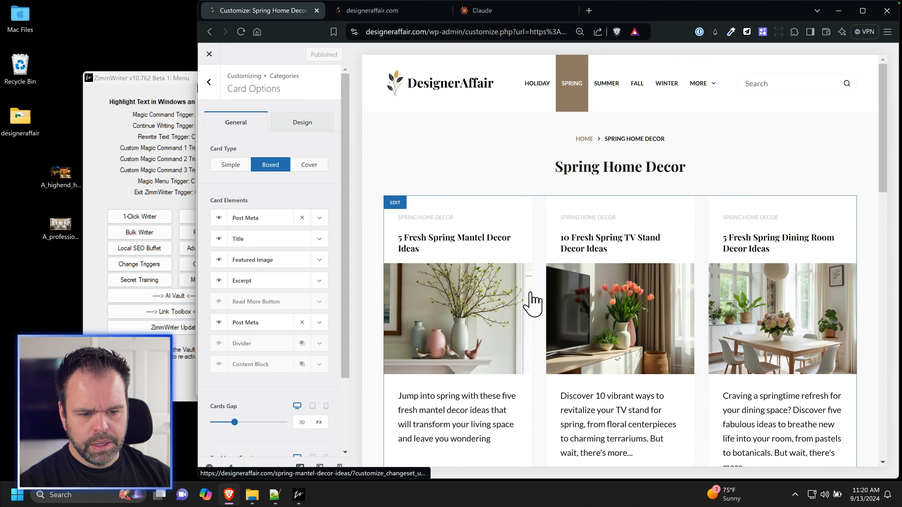
{"action": "scroll", "coordinate": [533, 302], "scroll_direction": "down", "scroll_amount": 20}
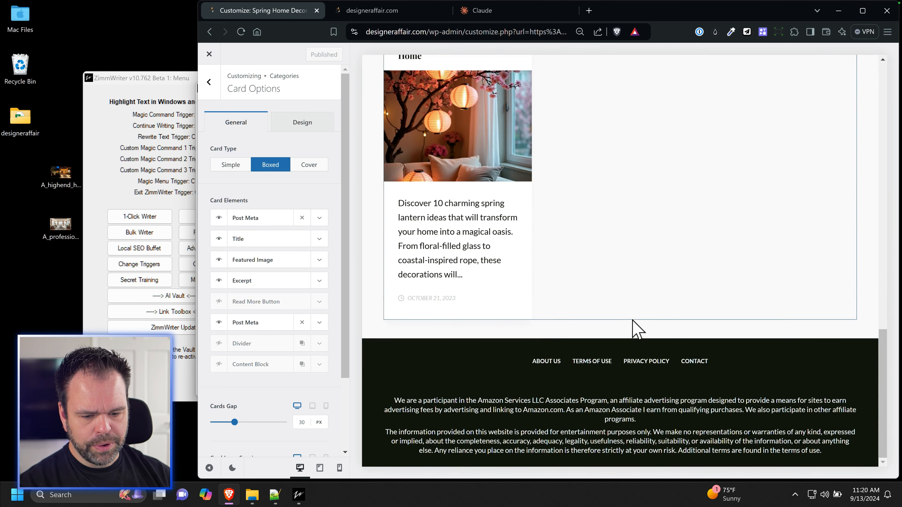
{"action": "scroll", "coordinate": [629, 334], "scroll_direction": "up", "scroll_amount": 12}
{"action": "scroll", "coordinate": [620, 339], "scroll_direction": "down", "scroll_amount": 8}
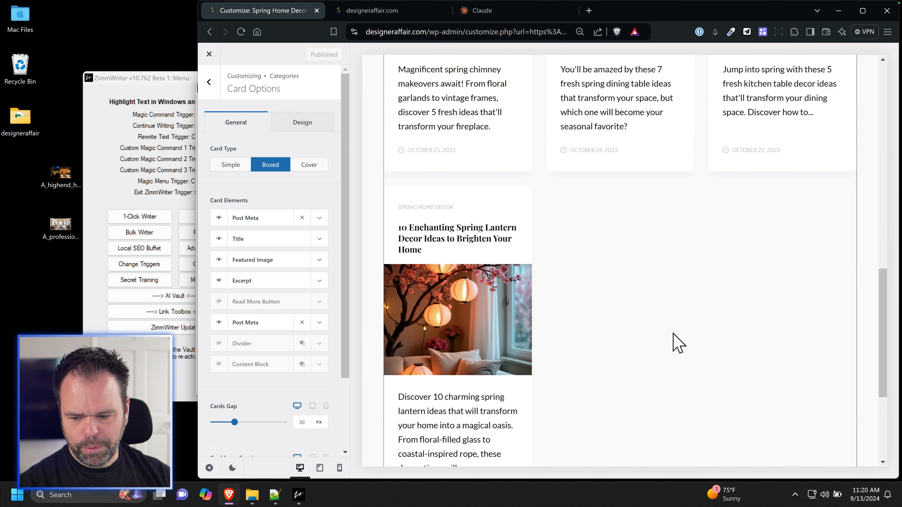
{"action": "scroll", "coordinate": [611, 348], "scroll_direction": "up", "scroll_amount": 10}
{"action": "scroll", "coordinate": [617, 347], "scroll_direction": "down", "scroll_amount": 5}
{"action": "scroll", "coordinate": [625, 376], "scroll_direction": "down", "scroll_amount": 5}
Step: Set the Categories structure to 6 posts in 3 columns and publish the change
{"action": "left_click", "coordinate": [208, 82]}
{"action": "scroll", "coordinate": [309, 339], "scroll_direction": "down", "scroll_amount": 1}
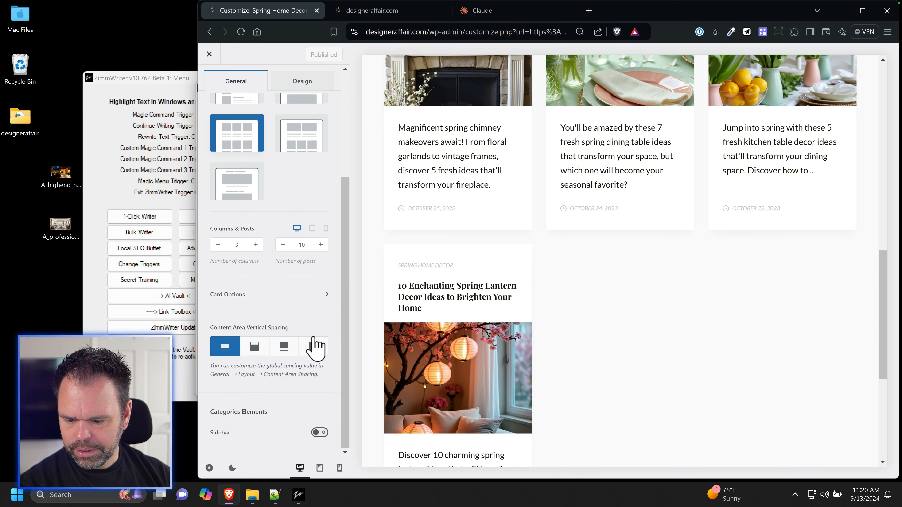
{"action": "left_click", "coordinate": [283, 246]}
{"action": "left_click", "coordinate": [282, 245]}
{"action": "left_click", "coordinate": [283, 245]}
{"action": "left_click", "coordinate": [282, 245]}
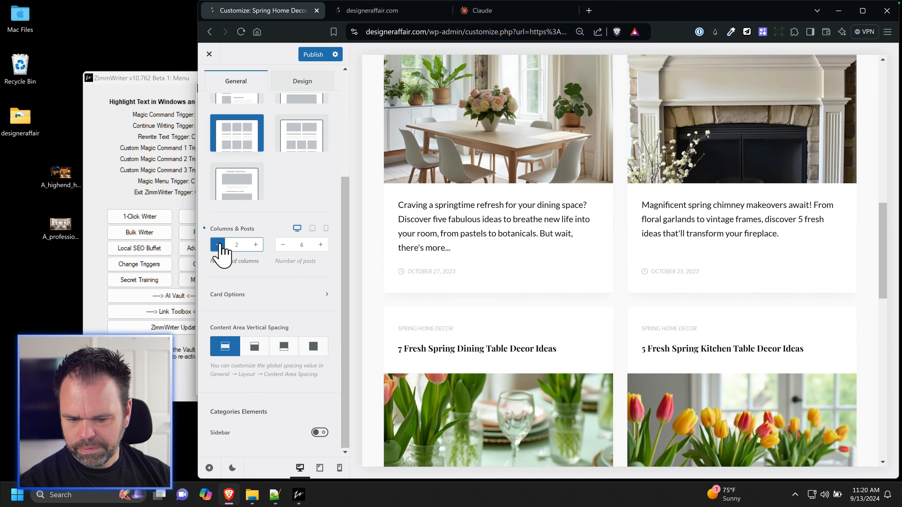
{"action": "left_click", "coordinate": [255, 245]}
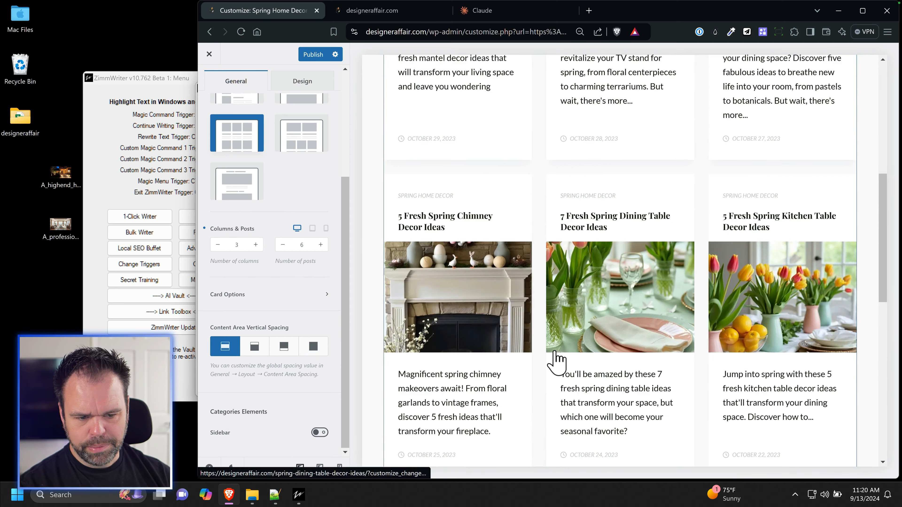
{"action": "scroll", "coordinate": [556, 363], "scroll_direction": "down", "scroll_amount": 10}
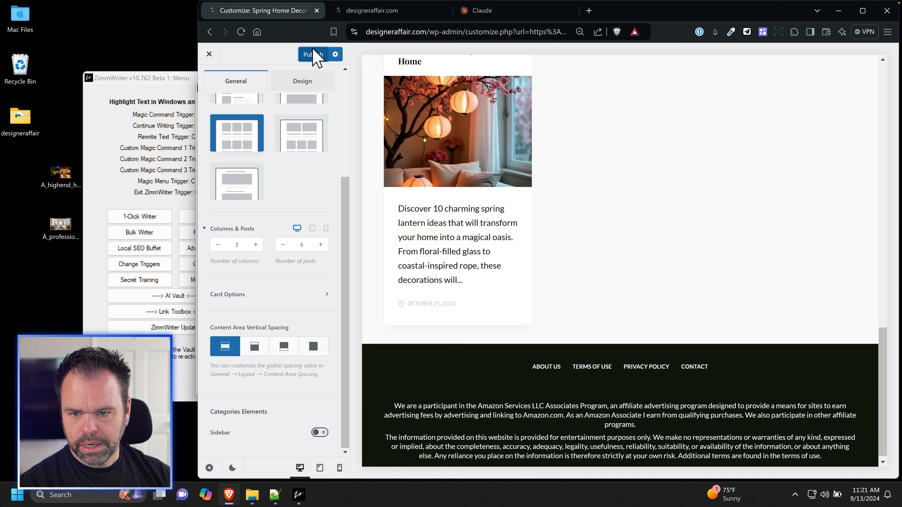
{"action": "left_click", "coordinate": [315, 55]}
Step: Check the card rows and the pagination above the footer on the Spring Home Decor category page
{"action": "scroll", "coordinate": [539, 302], "scroll_direction": "up", "scroll_amount": 10}
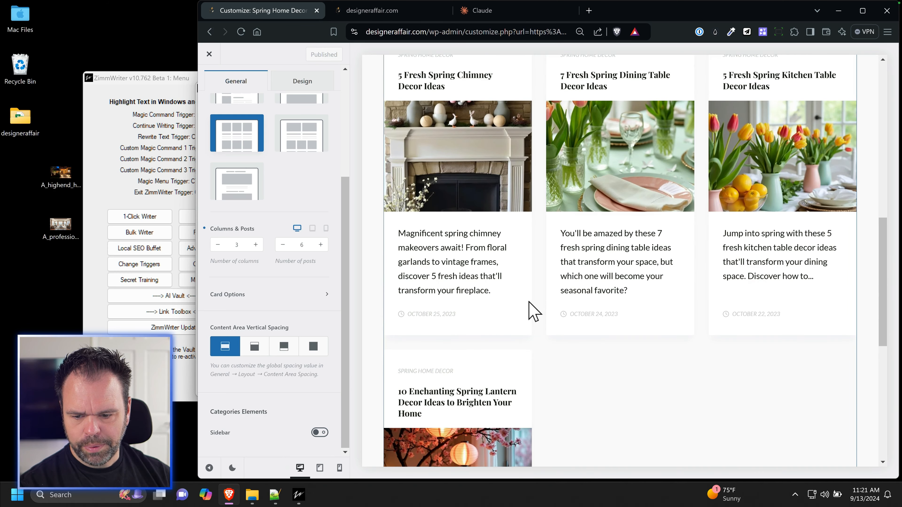
{"action": "scroll", "coordinate": [537, 312], "scroll_direction": "up", "scroll_amount": 10}
{"action": "scroll", "coordinate": [796, 403], "scroll_direction": "down", "scroll_amount": 11}
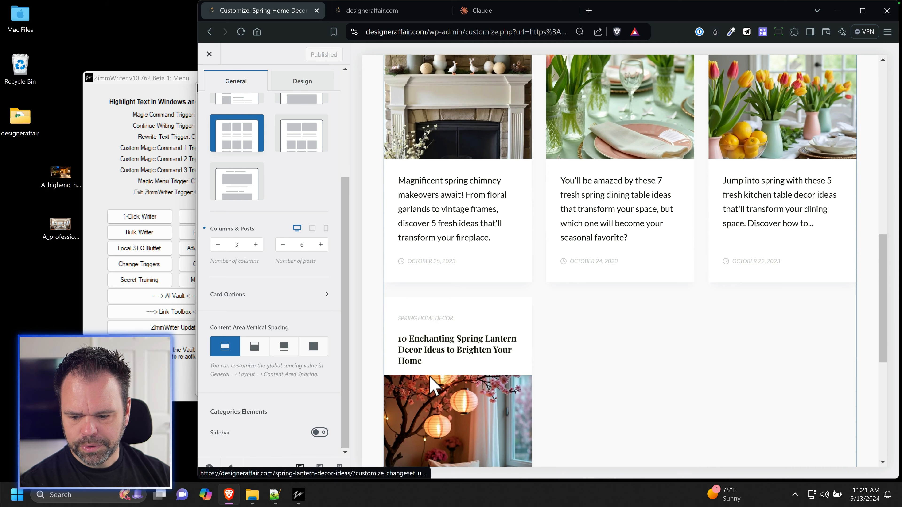
{"action": "scroll", "coordinate": [322, 373], "scroll_direction": "up", "scroll_amount": 3}
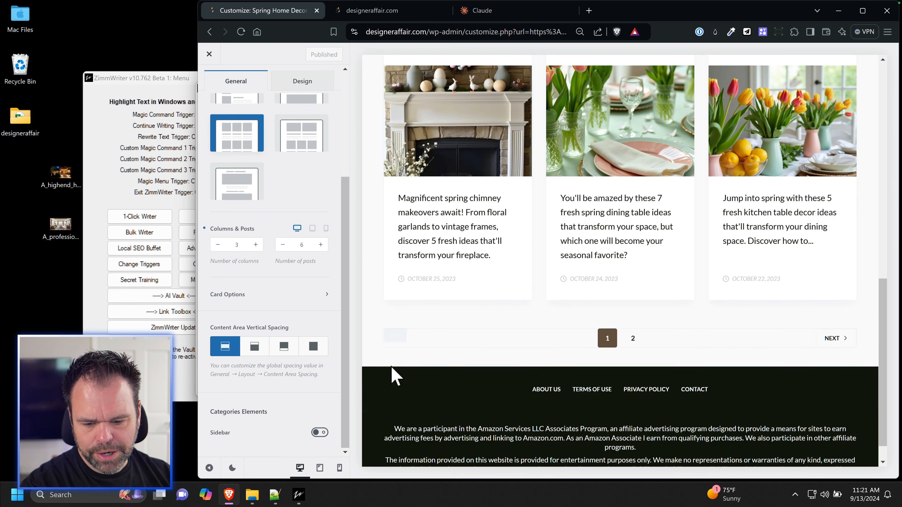
{"action": "scroll", "coordinate": [399, 374], "scroll_direction": "up", "scroll_amount": 2}
{"action": "scroll", "coordinate": [400, 373], "scroll_direction": "up", "scroll_amount": 10}
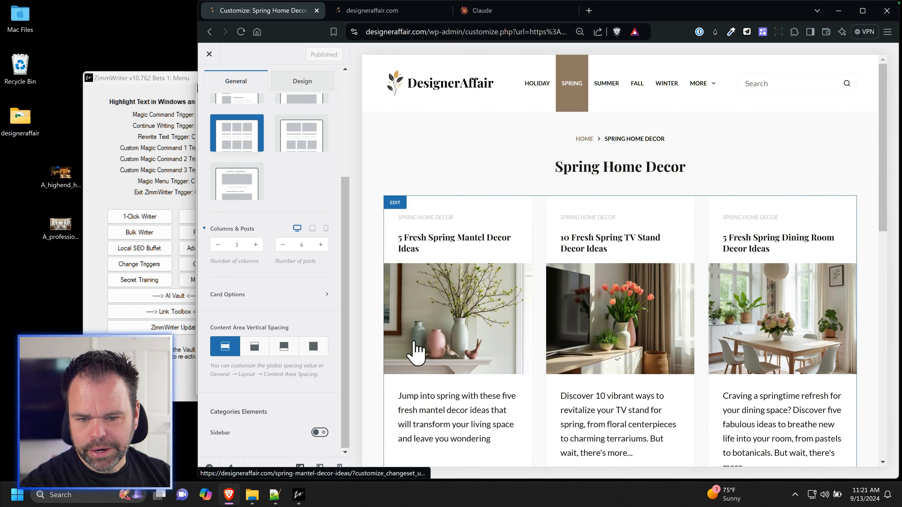
{"action": "scroll", "coordinate": [419, 356], "scroll_direction": "down", "scroll_amount": 15}
{"action": "scroll", "coordinate": [540, 382], "scroll_direction": "up", "scroll_amount": 15}
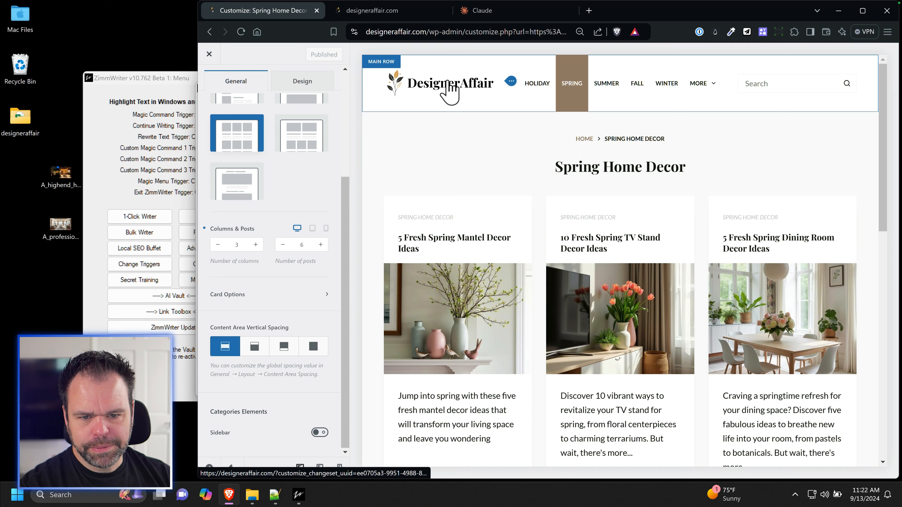
Step: Go to the homepage preview, enable Pagination for the Blog Posts section and publish the change
{"action": "left_click", "coordinate": [433, 98]}
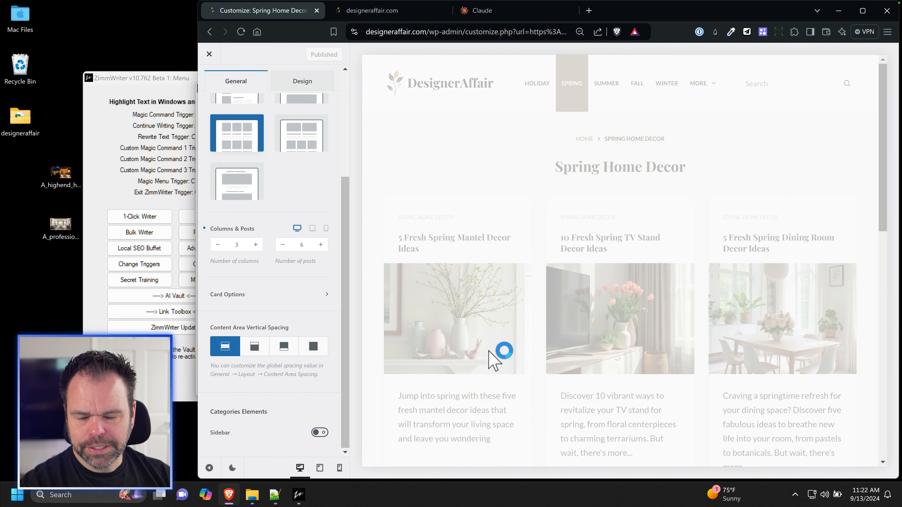
{"action": "scroll", "coordinate": [499, 373], "scroll_direction": "down", "scroll_amount": 20}
{"action": "scroll", "coordinate": [500, 373], "scroll_direction": "up", "scroll_amount": 10}
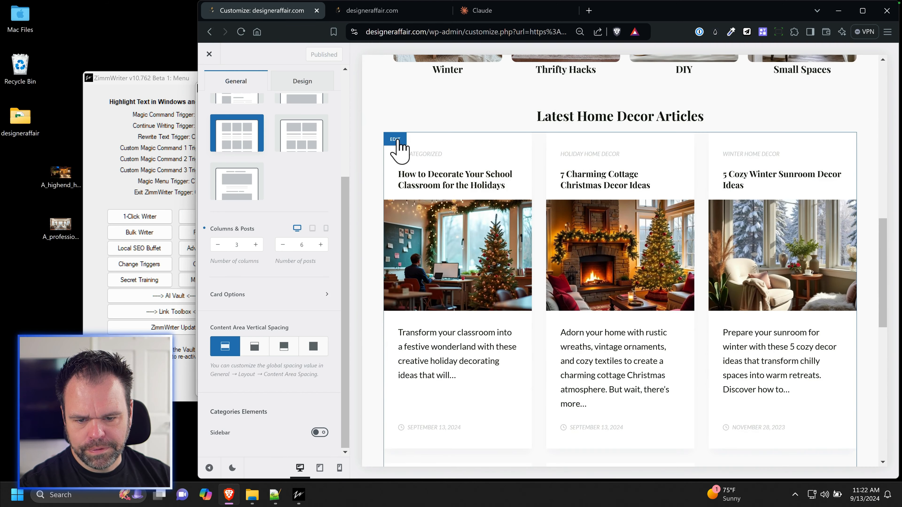
{"action": "left_click", "coordinate": [397, 140]}
{"action": "scroll", "coordinate": [461, 248], "scroll_direction": "down", "scroll_amount": 3}
{"action": "scroll", "coordinate": [270, 320], "scroll_direction": "down", "scroll_amount": 5}
{"action": "left_click", "coordinate": [265, 376]}
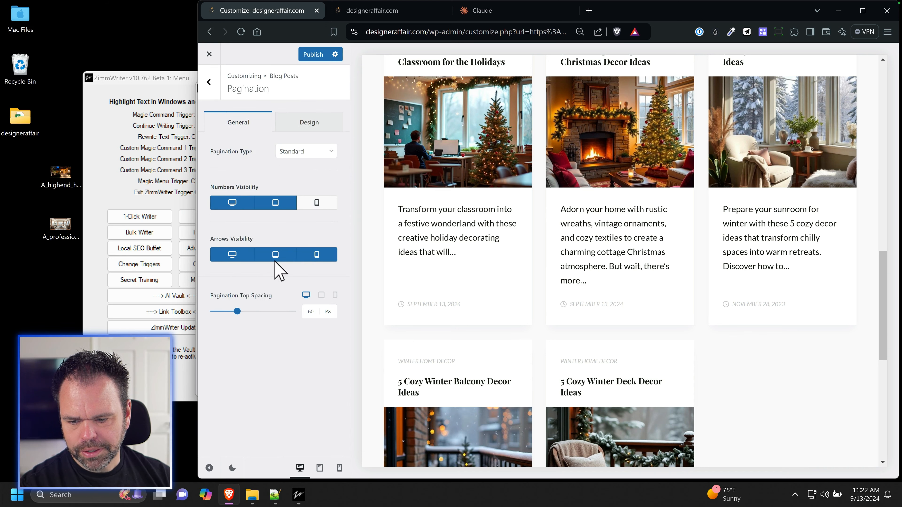
{"action": "left_click", "coordinate": [308, 56]}
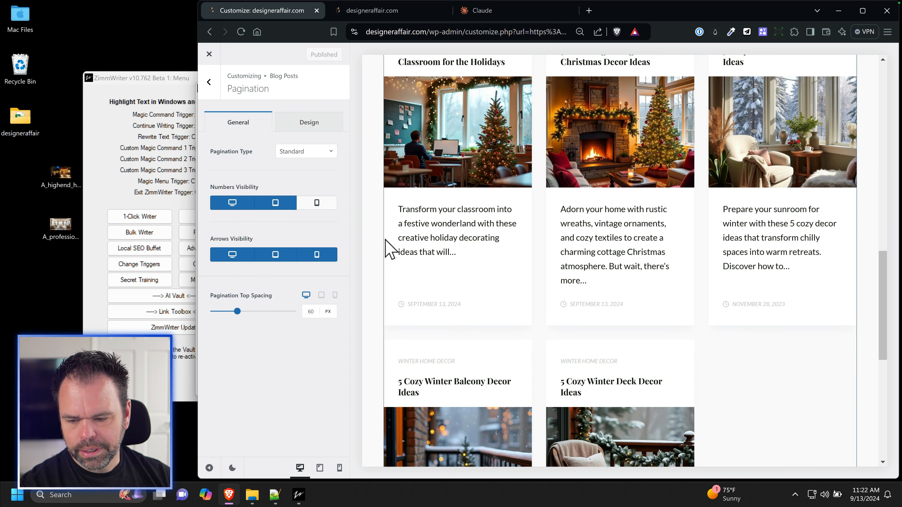
Step: Look through the Categories settings and their Card Options, and return to the main customizer list
{"action": "left_click", "coordinate": [209, 82]}
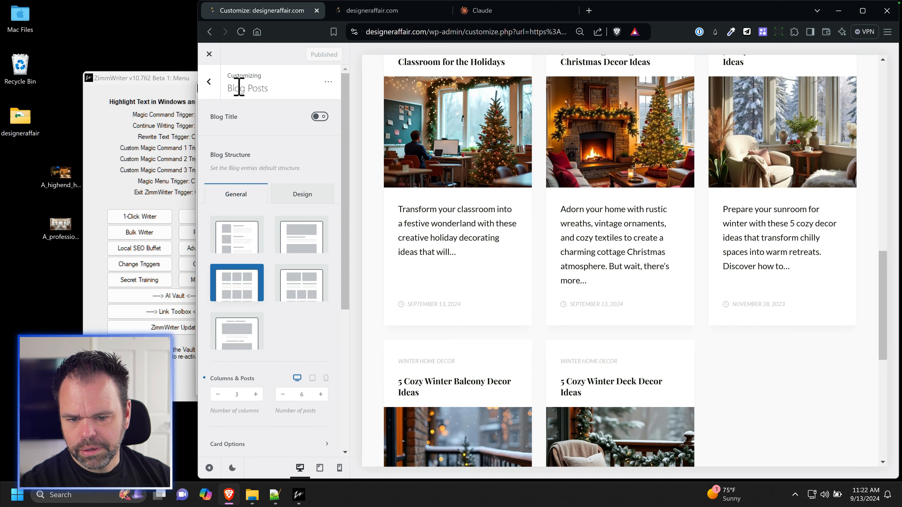
{"action": "left_click", "coordinate": [213, 84]}
{"action": "left_click", "coordinate": [246, 263]}
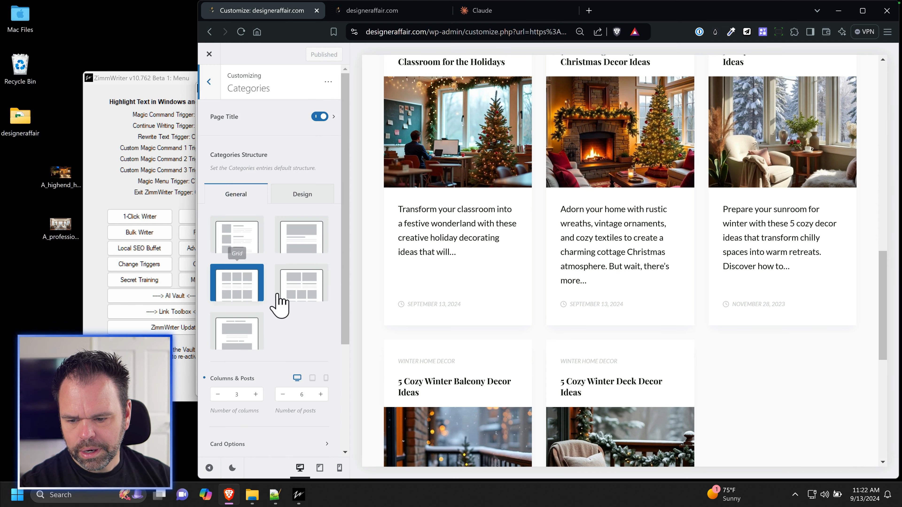
{"action": "scroll", "coordinate": [284, 313], "scroll_direction": "down", "scroll_amount": 3}
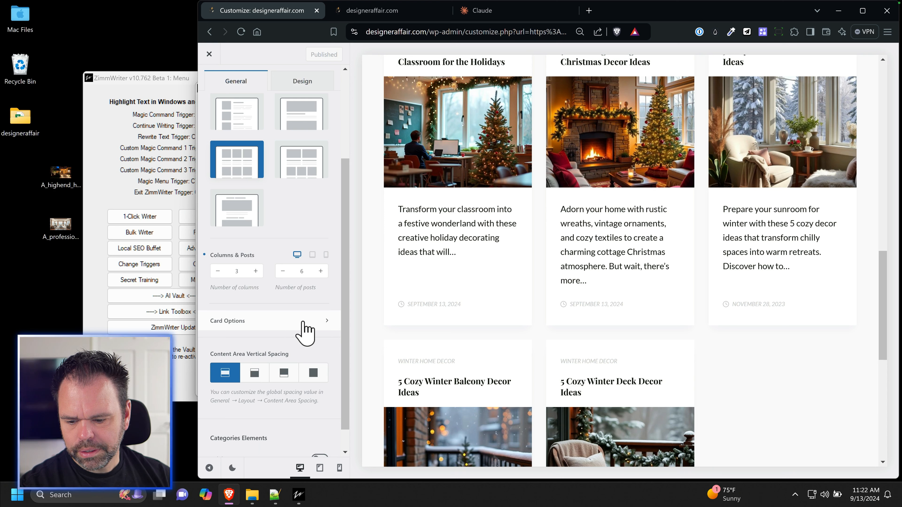
{"action": "scroll", "coordinate": [303, 331], "scroll_direction": "down", "scroll_amount": 1}
{"action": "left_click", "coordinate": [302, 298]}
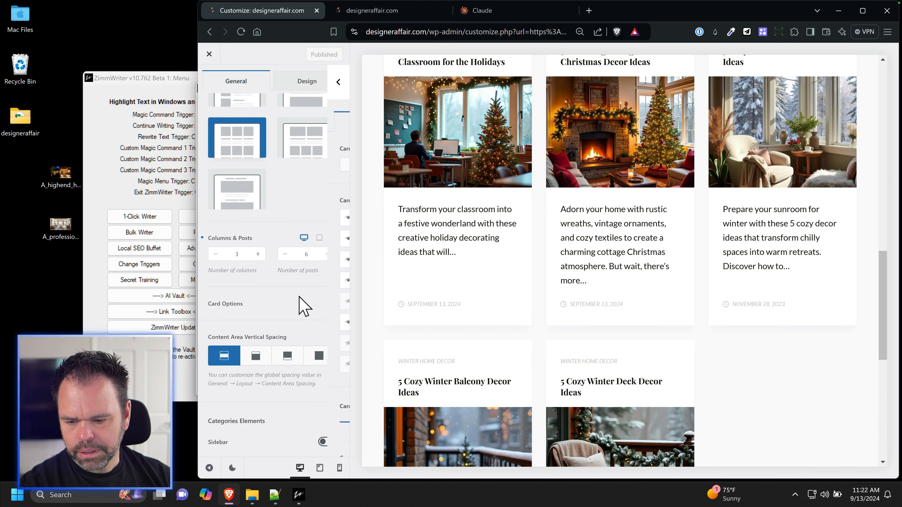
{"action": "scroll", "coordinate": [302, 331], "scroll_direction": "up", "scroll_amount": 3}
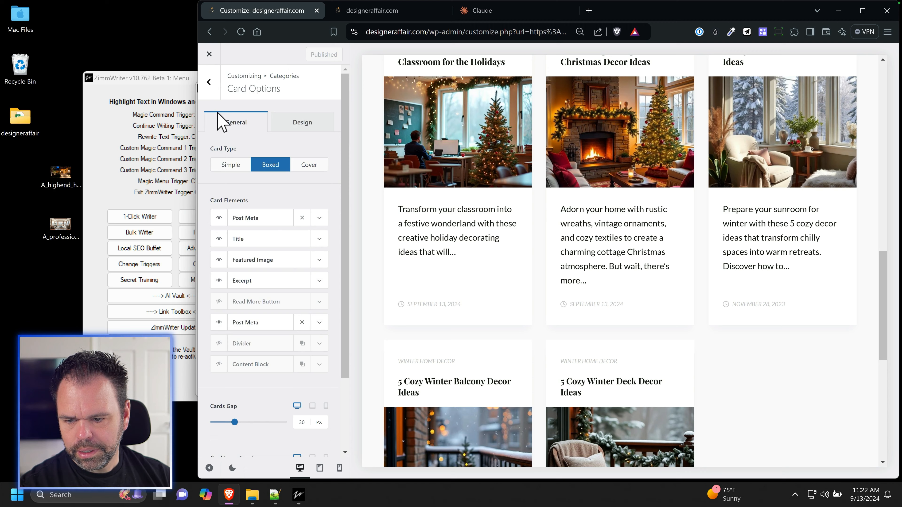
{"action": "left_click", "coordinate": [209, 89]}
{"action": "scroll", "coordinate": [326, 323], "scroll_direction": "up", "scroll_amount": 4}
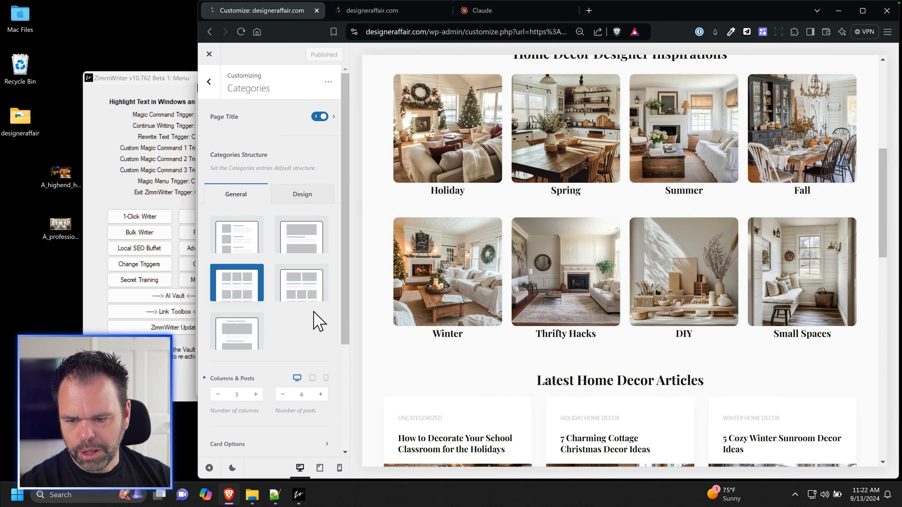
{"action": "left_click", "coordinate": [210, 81]}
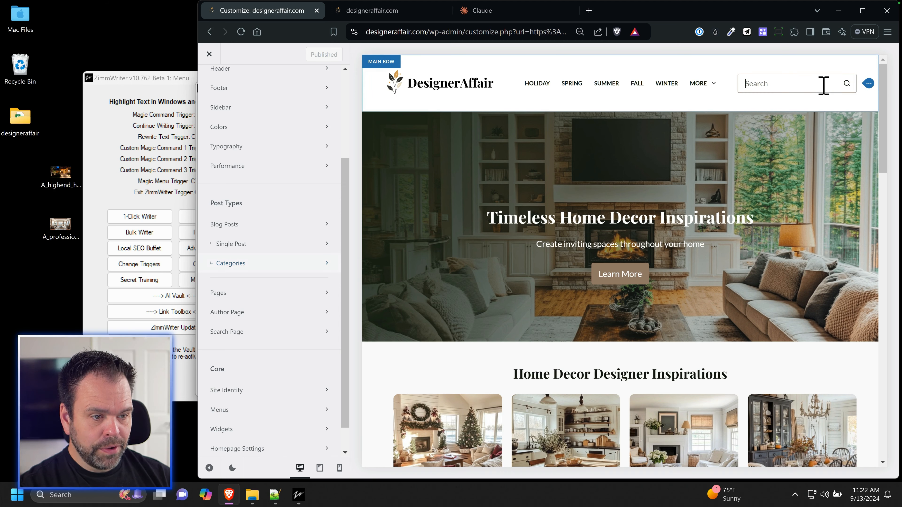
Step: Search the previewed site for "best" and inspect the cards on the search results page
{"action": "left_click", "coordinate": [825, 85]}
{"action": "type", "text": "best"}
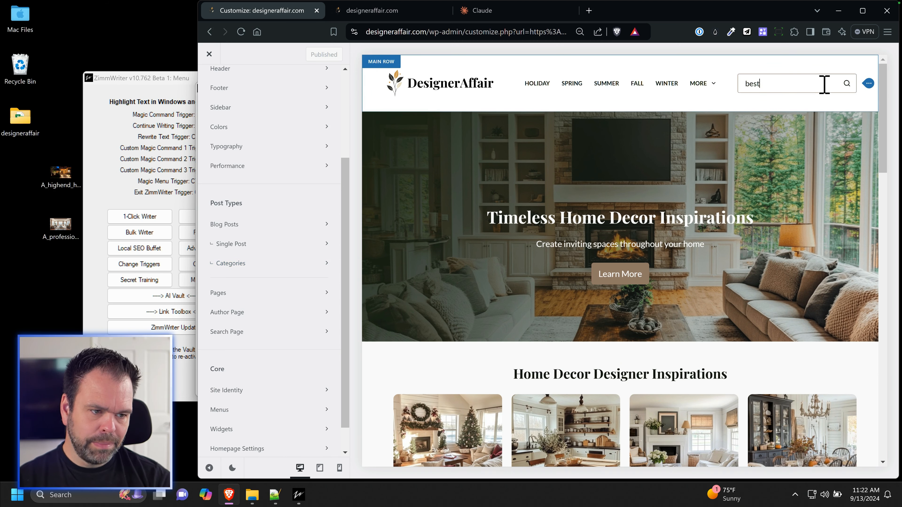
{"action": "key", "text": "Return"}
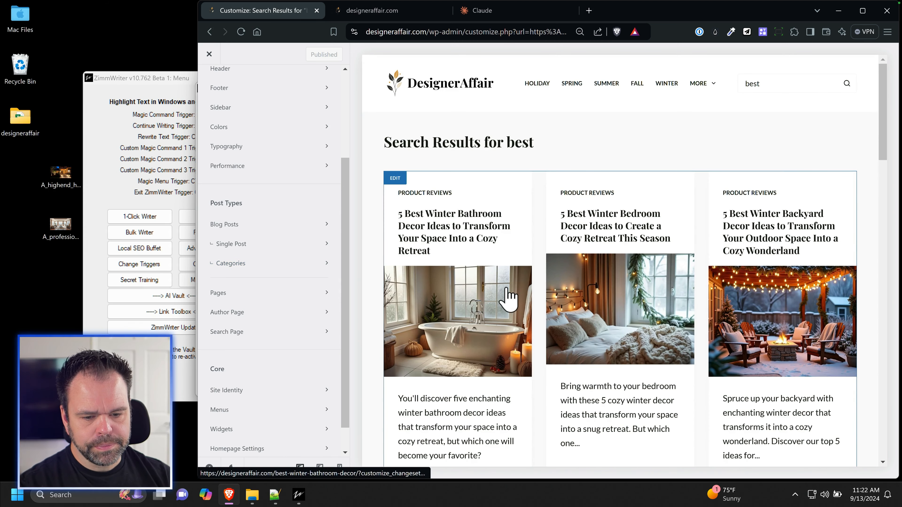
{"action": "scroll", "coordinate": [547, 354], "scroll_direction": "down", "scroll_amount": 5}
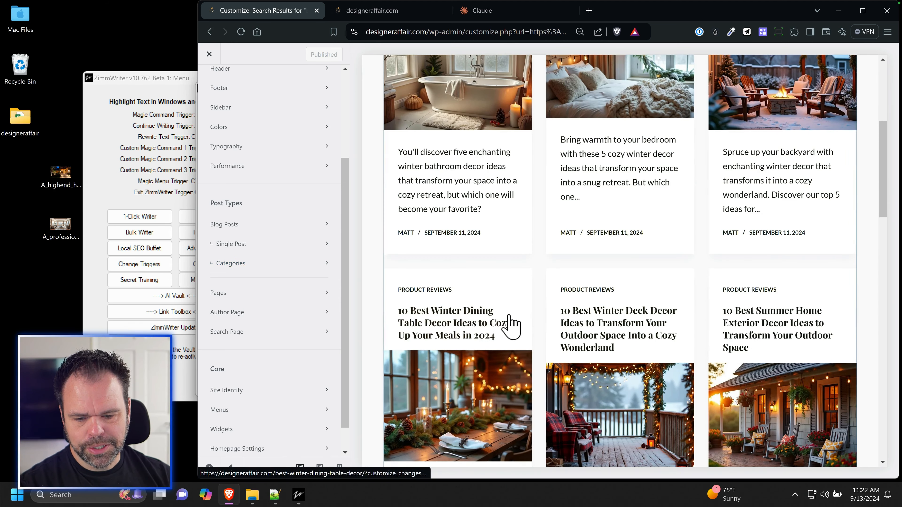
{"action": "scroll", "coordinate": [512, 324], "scroll_direction": "up", "scroll_amount": 2}
Step: In the Search Page Card Options, hide the Author in the lower Post Meta and set its Items Style to Icons
{"action": "left_click", "coordinate": [226, 332]}
{"action": "left_click", "coordinate": [257, 333]}
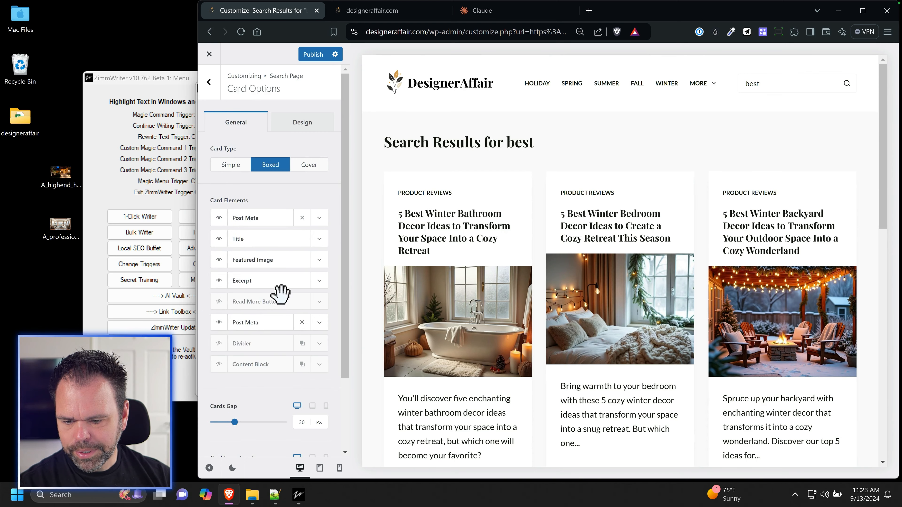
{"action": "left_click", "coordinate": [320, 322]}
{"action": "scroll", "coordinate": [319, 339], "scroll_direction": "down", "scroll_amount": 3}
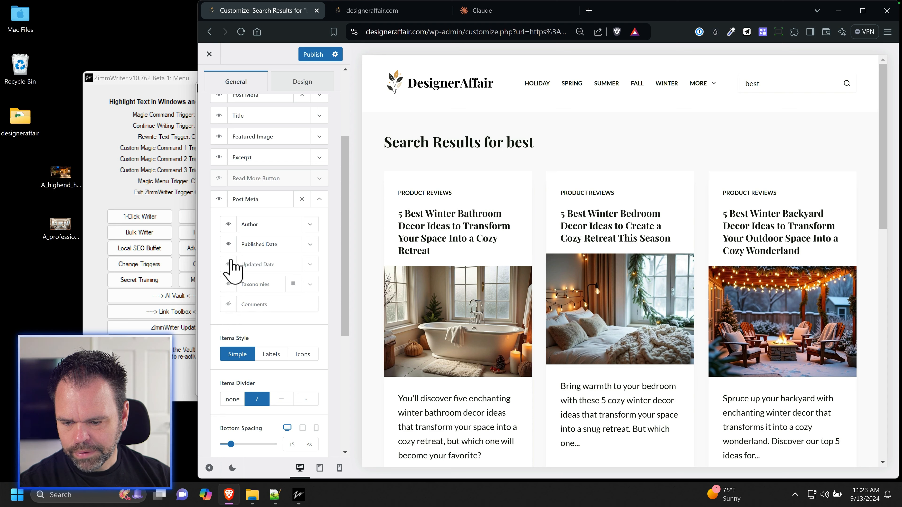
{"action": "left_click", "coordinate": [228, 227]}
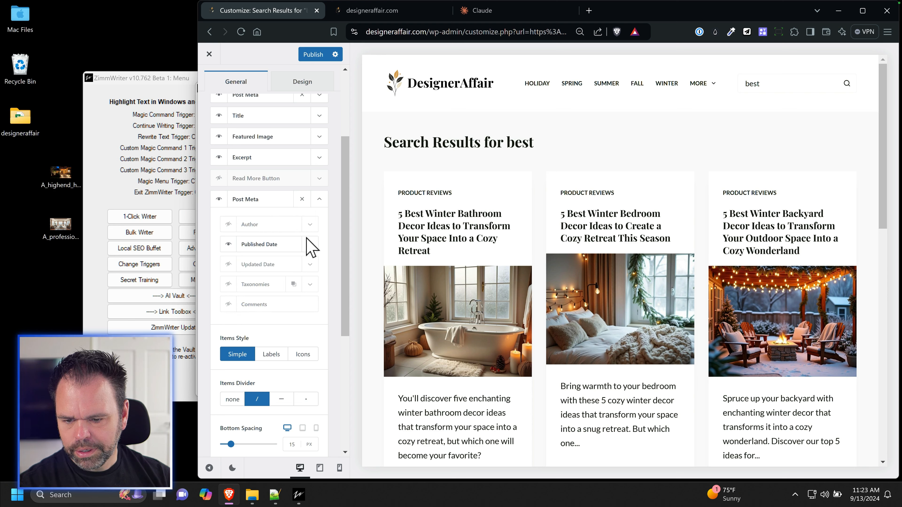
{"action": "scroll", "coordinate": [315, 331], "scroll_direction": "down", "scroll_amount": 3}
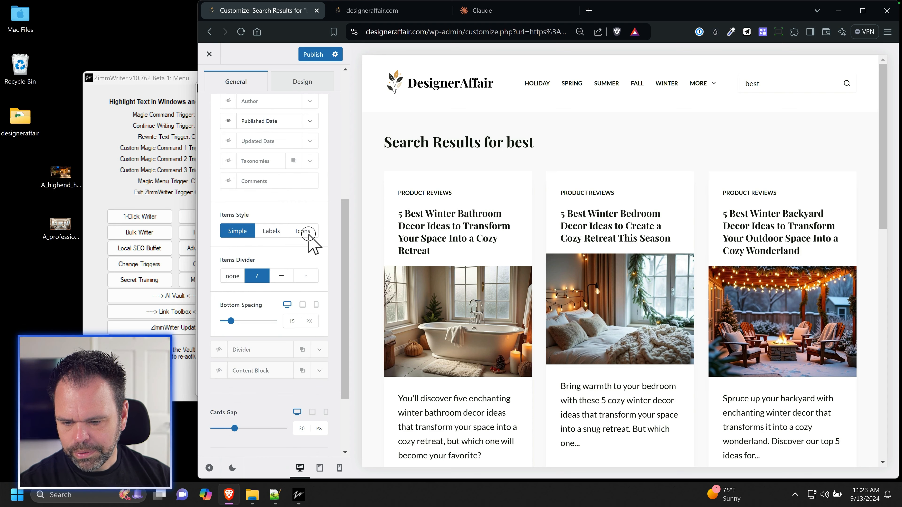
{"action": "left_click", "coordinate": [306, 231]}
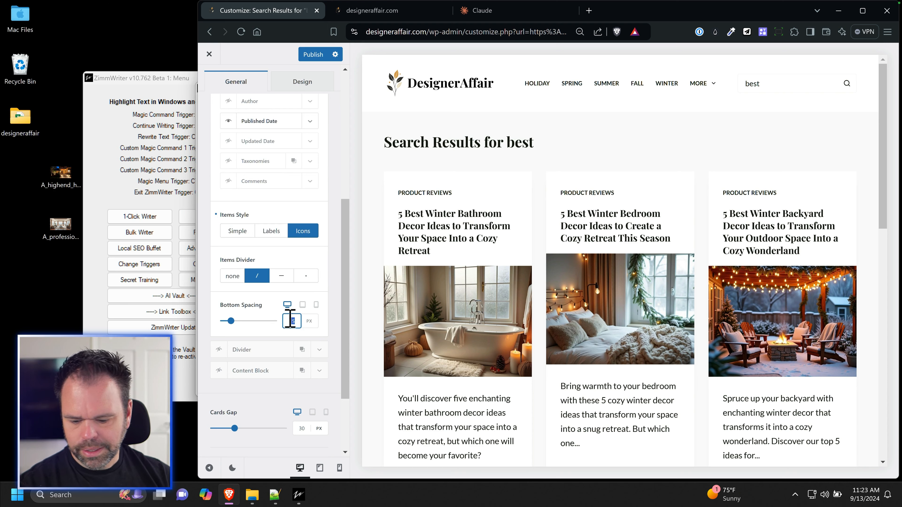
Step: In the Search Page card design settings, set both the normal and hover Meta Font Color to #c8c8c8
{"action": "scroll", "coordinate": [322, 266], "scroll_direction": "up", "scroll_amount": 4}
{"action": "left_click", "coordinate": [318, 205]}
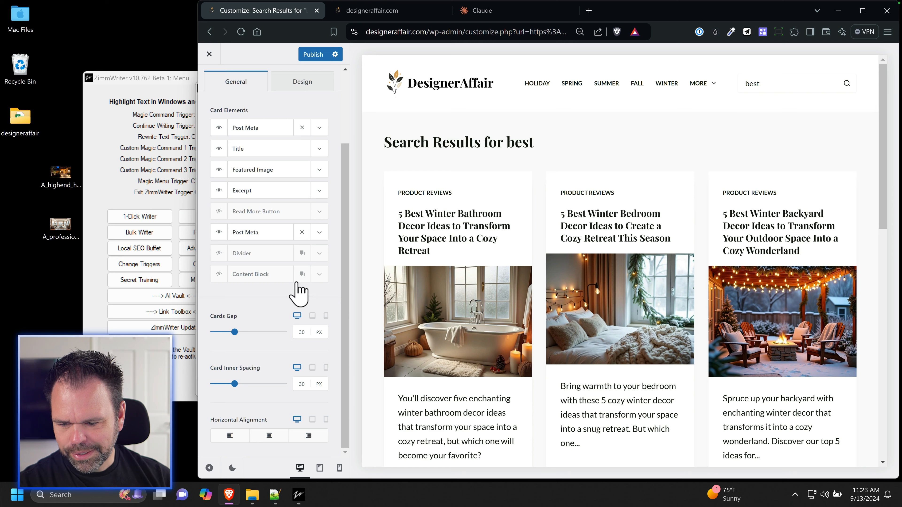
{"action": "scroll", "coordinate": [342, 301], "scroll_direction": "up", "scroll_amount": 3}
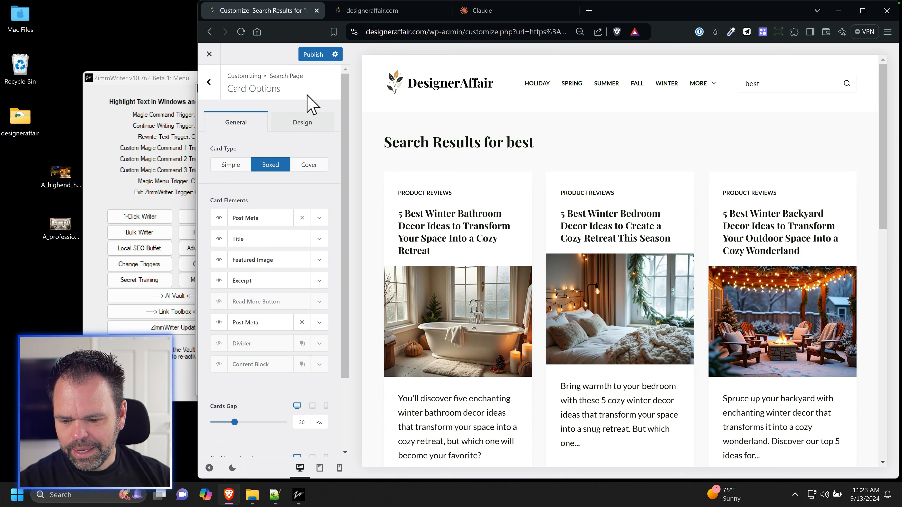
{"action": "left_click", "coordinate": [318, 125]}
{"action": "scroll", "coordinate": [302, 337], "scroll_direction": "down", "scroll_amount": 3}
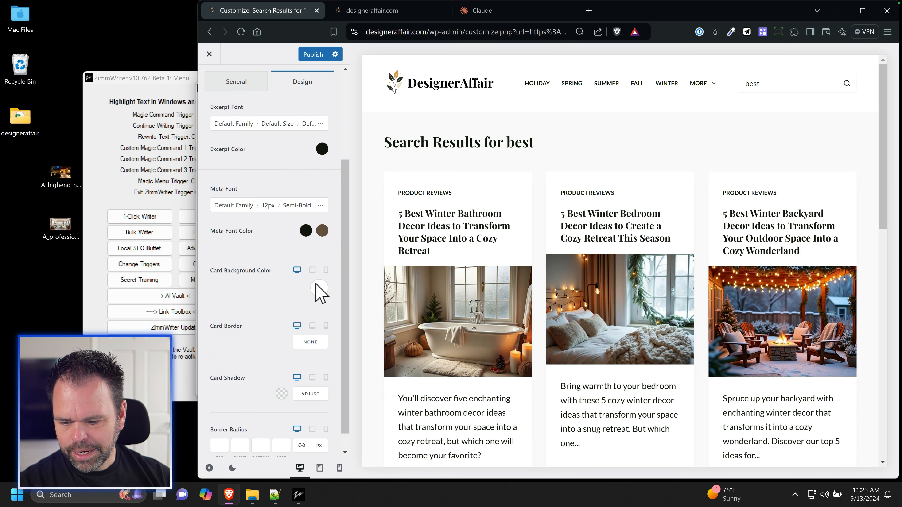
{"action": "left_click", "coordinate": [306, 230]}
{"action": "left_click", "coordinate": [291, 381]}
{"action": "type", "text": "#c8c8c8"}
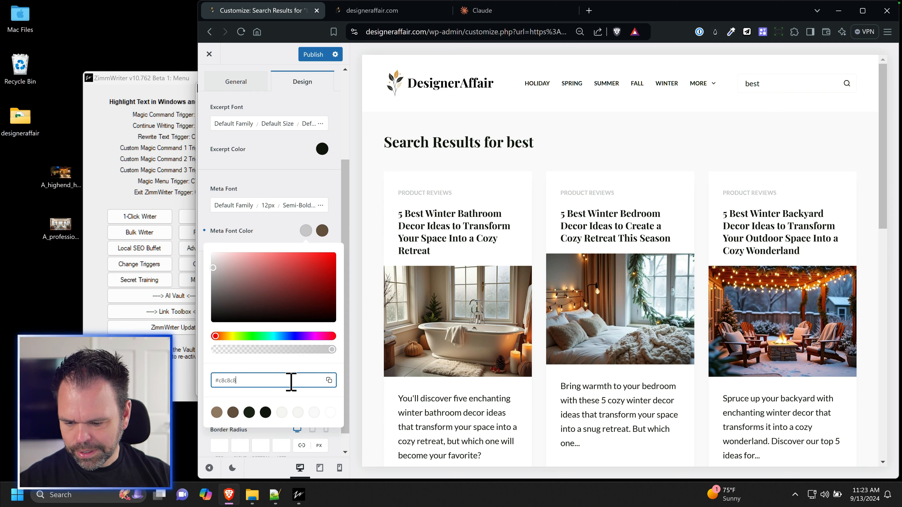
{"action": "left_click", "coordinate": [323, 231]}
{"action": "left_click", "coordinate": [297, 378]}
{"action": "type", "text": "#c8c8c8"}
{"action": "left_click", "coordinate": [335, 210]}
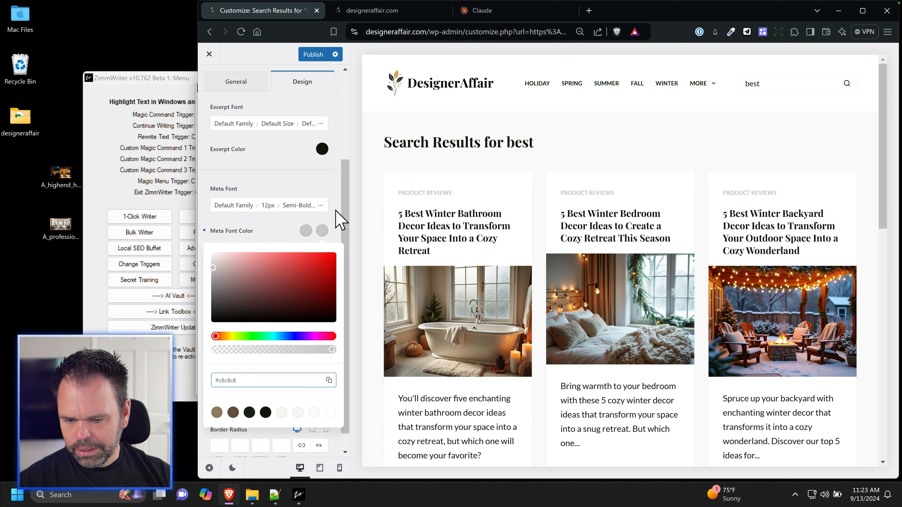
Step: Set the search cards' Meta Font weight to Regular 400 Italic and check the meta text on the cards
{"action": "left_click", "coordinate": [321, 206]}
{"action": "left_click", "coordinate": [321, 236]}
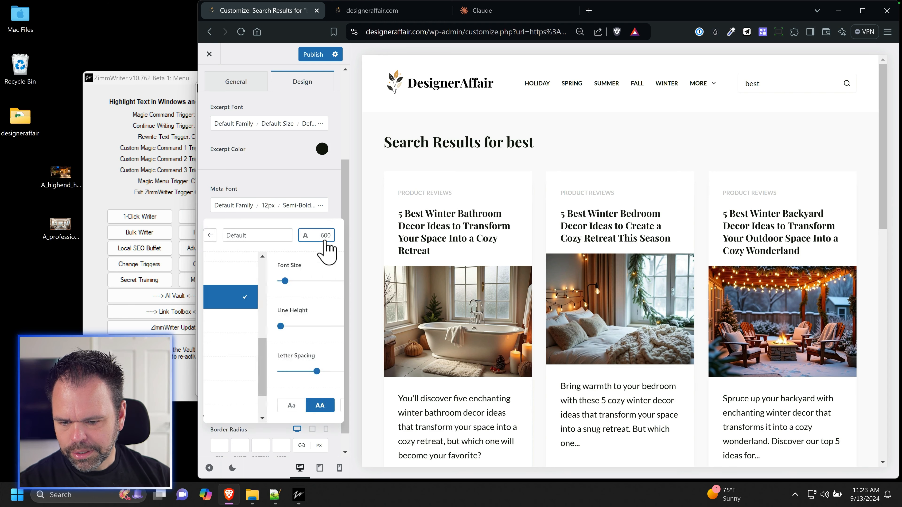
{"action": "scroll", "coordinate": [263, 316], "scroll_direction": "up", "scroll_amount": 3}
{"action": "left_click", "coordinate": [261, 325]}
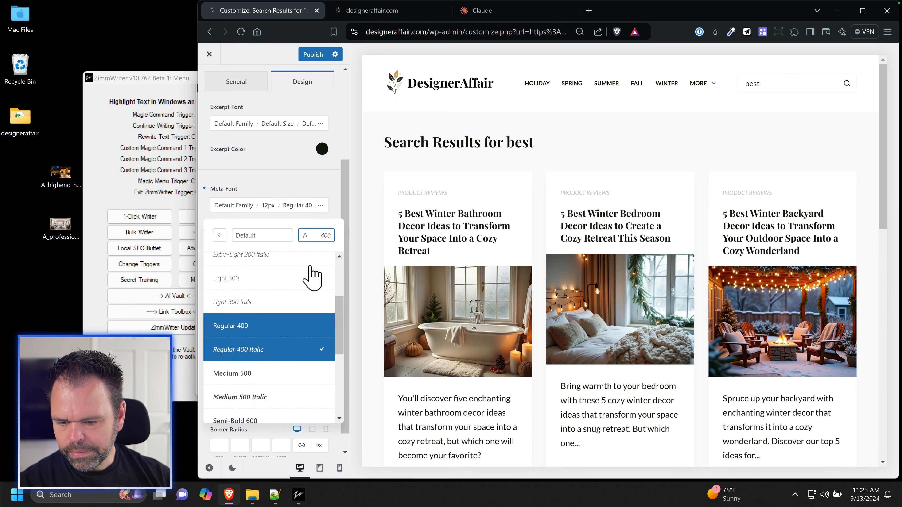
{"action": "left_click", "coordinate": [340, 214]}
{"action": "left_click", "coordinate": [322, 206]}
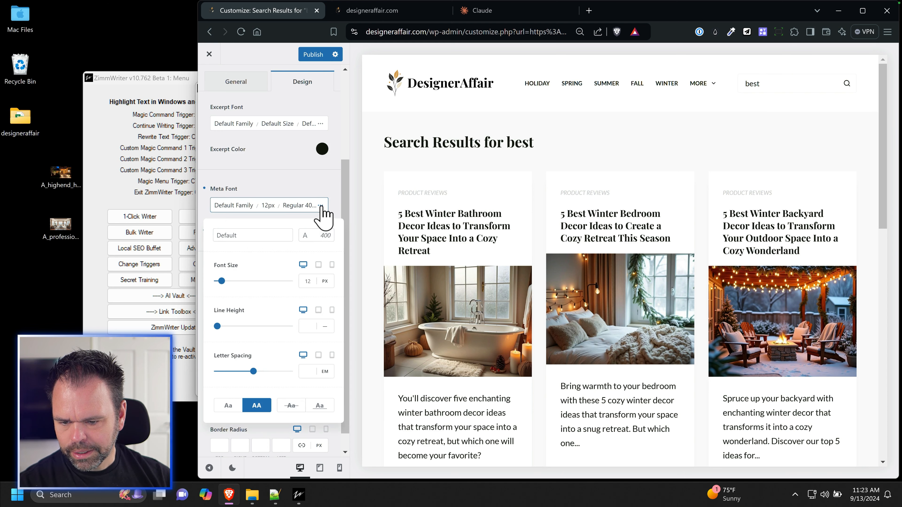
{"action": "left_click", "coordinate": [337, 206]}
{"action": "scroll", "coordinate": [397, 275], "scroll_direction": "down", "scroll_amount": 3}
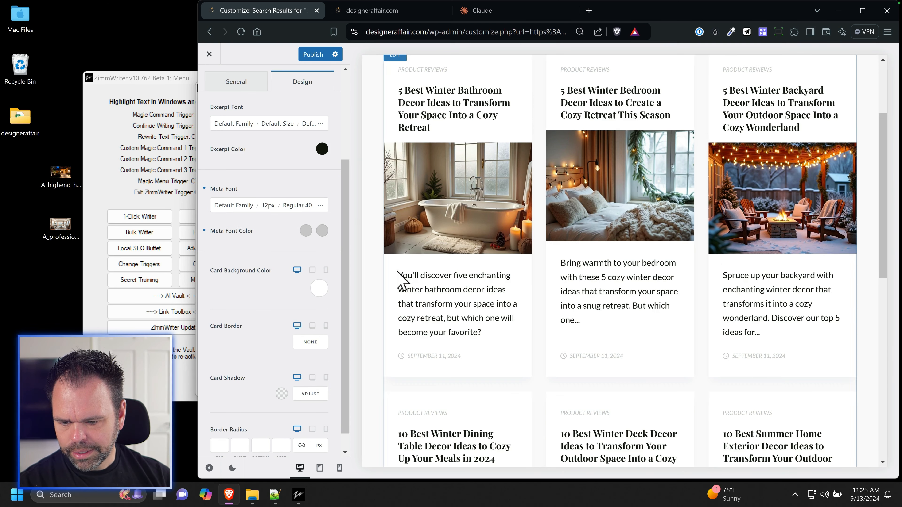
{"action": "scroll", "coordinate": [382, 284], "scroll_direction": "up", "scroll_amount": 3}
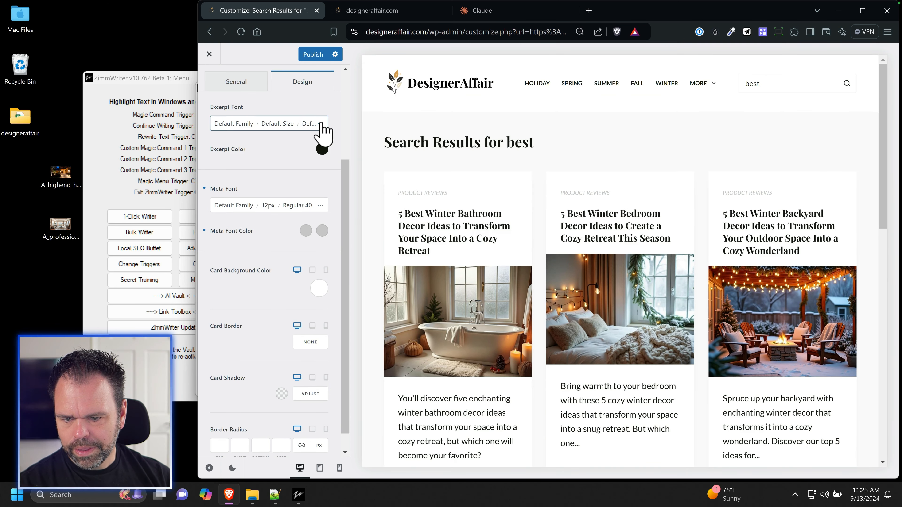
Step: Set the search cards' Title Font size to 18 px and publish the changes
{"action": "scroll", "coordinate": [324, 171], "scroll_direction": "up", "scroll_amount": 3}
{"action": "left_click_drag", "start_coordinate": [311, 240], "coordinate": [293, 238]}
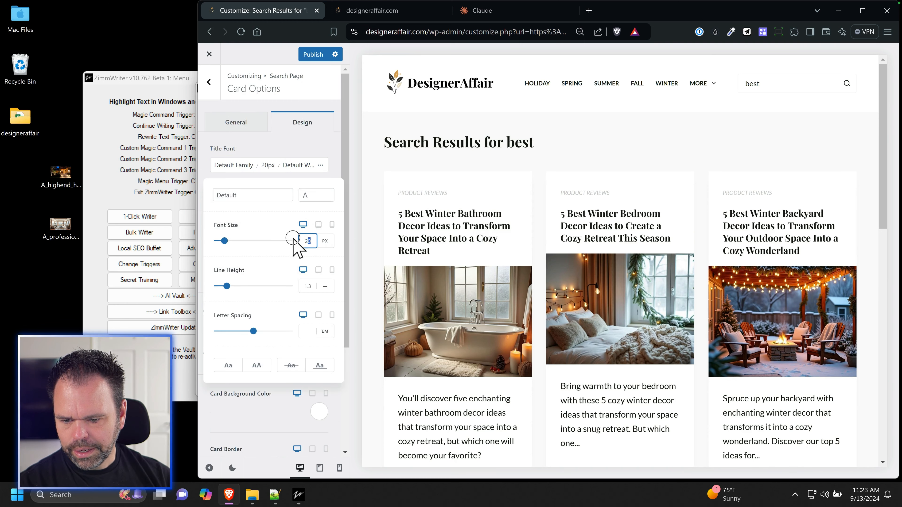
{"action": "type", "text": "18"}
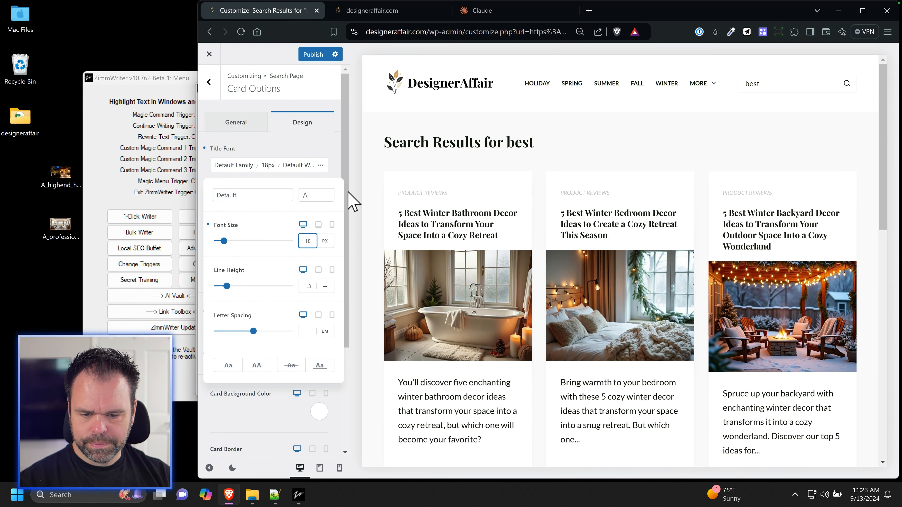
{"action": "left_click", "coordinate": [341, 171]}
{"action": "scroll", "coordinate": [423, 292], "scroll_direction": "down", "scroll_amount": 10}
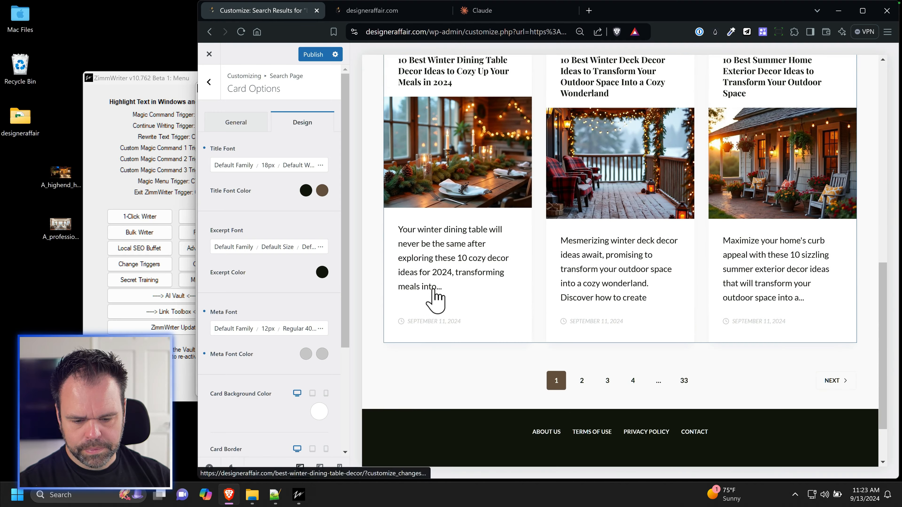
{"action": "scroll", "coordinate": [451, 302], "scroll_direction": "up", "scroll_amount": 8}
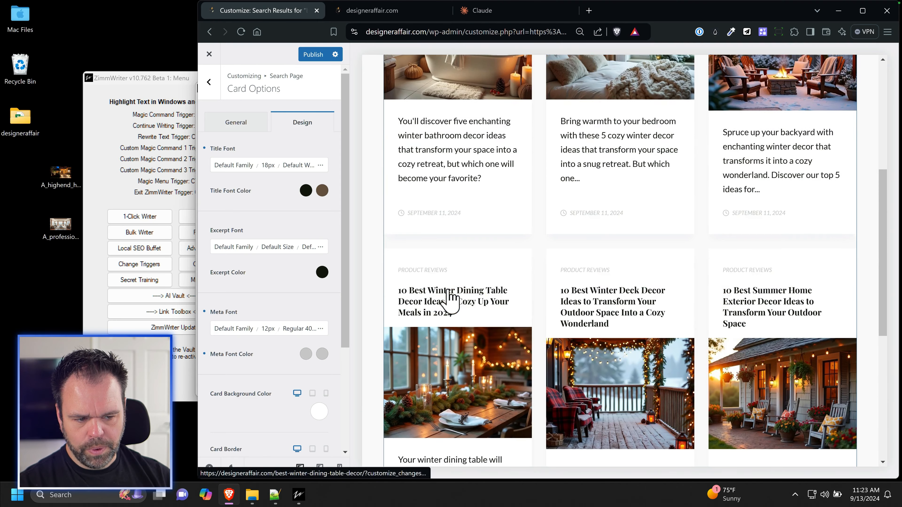
{"action": "left_click", "coordinate": [314, 55]}
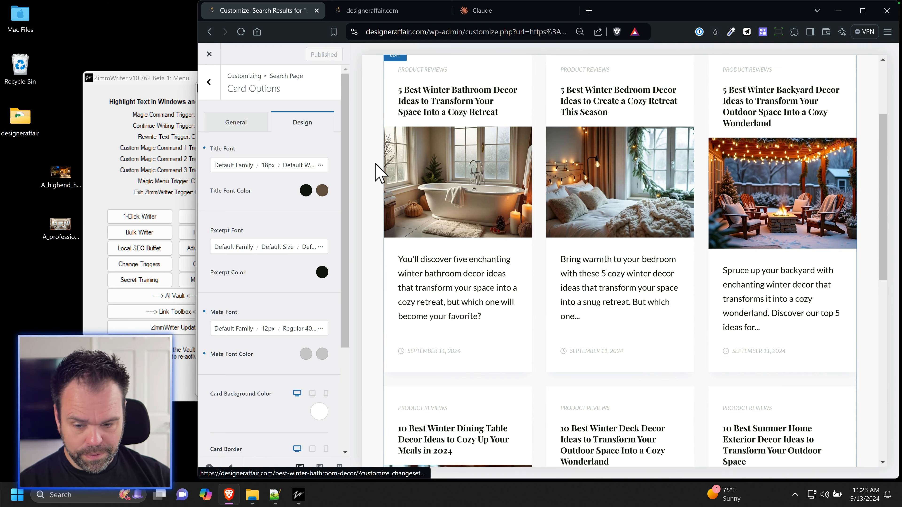
Step: Return to the main customizer list and look through the Author Page settings and the remaining entries
{"action": "left_click", "coordinate": [211, 82]}
{"action": "left_click", "coordinate": [211, 66]}
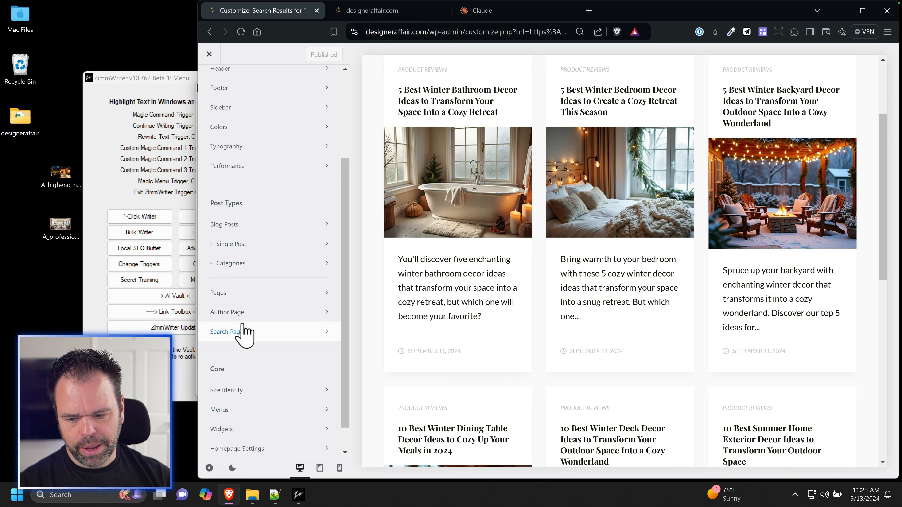
{"action": "left_click", "coordinate": [255, 312]}
{"action": "left_click", "coordinate": [209, 81]}
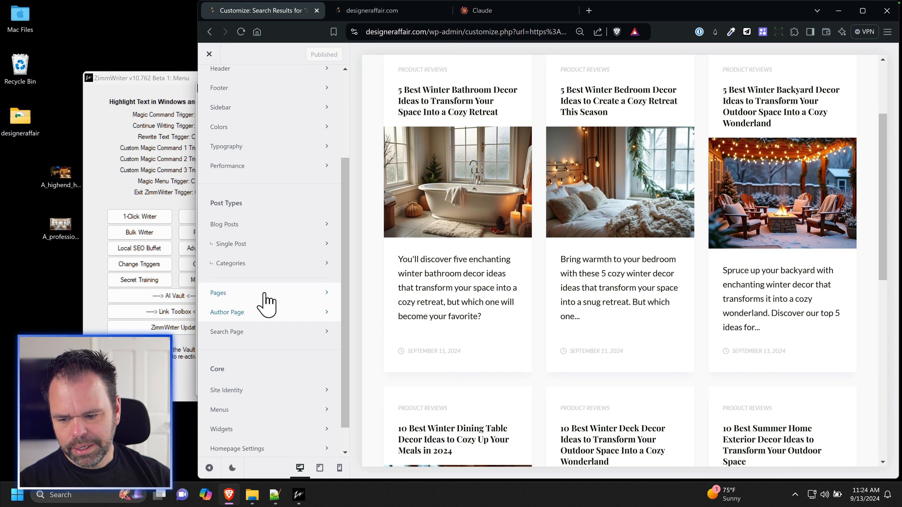
{"action": "scroll", "coordinate": [293, 381], "scroll_direction": "down", "scroll_amount": 1}
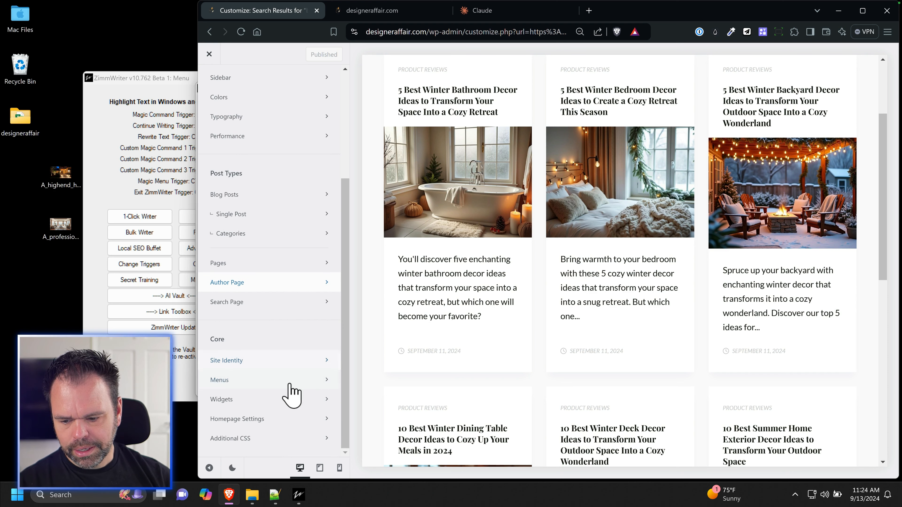
{"action": "scroll", "coordinate": [583, 221], "scroll_direction": "up", "scroll_amount": 4}
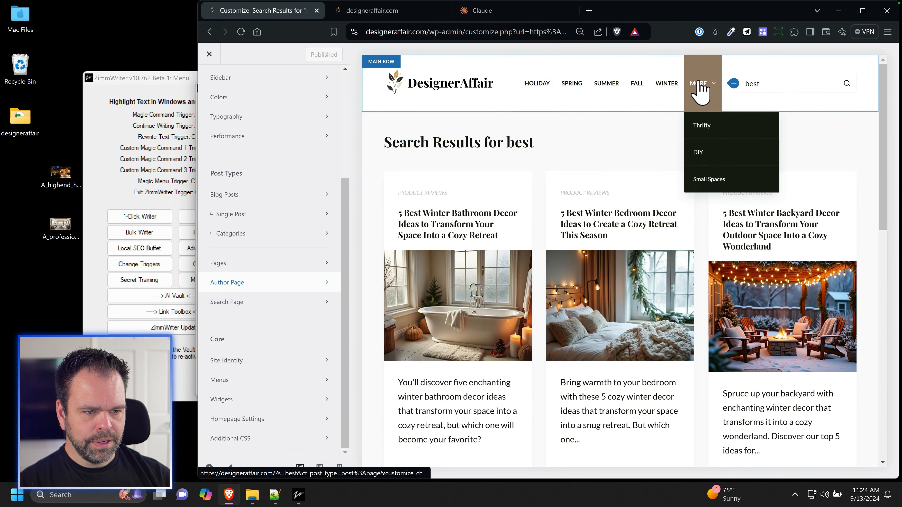
Step: Close the customizer and examine the live homepage's section headings, including in the developer tools' device view
{"action": "left_click", "coordinate": [209, 51]}
{"action": "scroll", "coordinate": [580, 288], "scroll_direction": "down", "scroll_amount": 8}
{"action": "key", "text": "F12"}
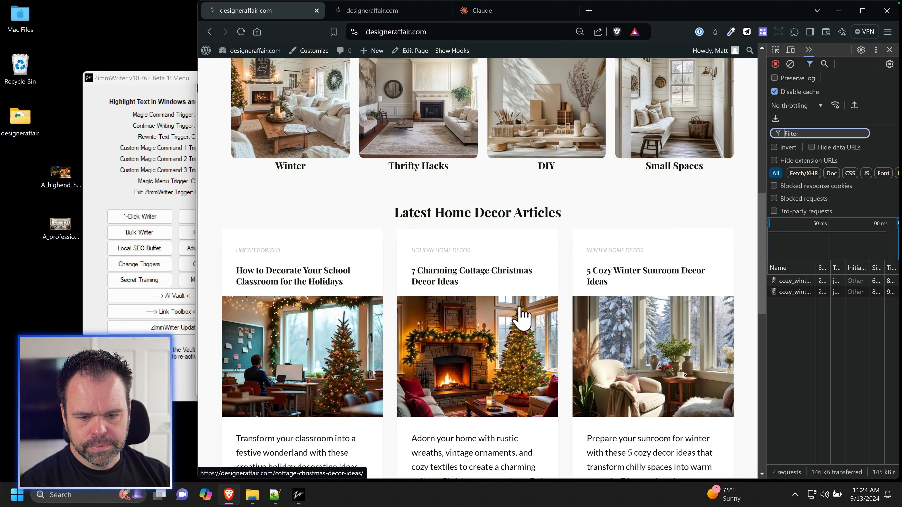
{"action": "left_click_drag", "start_coordinate": [395, 212], "coordinate": [559, 218]}
{"action": "scroll", "coordinate": [563, 224], "scroll_direction": "up", "scroll_amount": 10}
{"action": "scroll", "coordinate": [562, 258], "scroll_direction": "down", "scroll_amount": 3}
{"action": "key", "text": "ctrl+shift+m"}
{"action": "scroll", "coordinate": [535, 342], "scroll_direction": "down", "scroll_amount": 10}
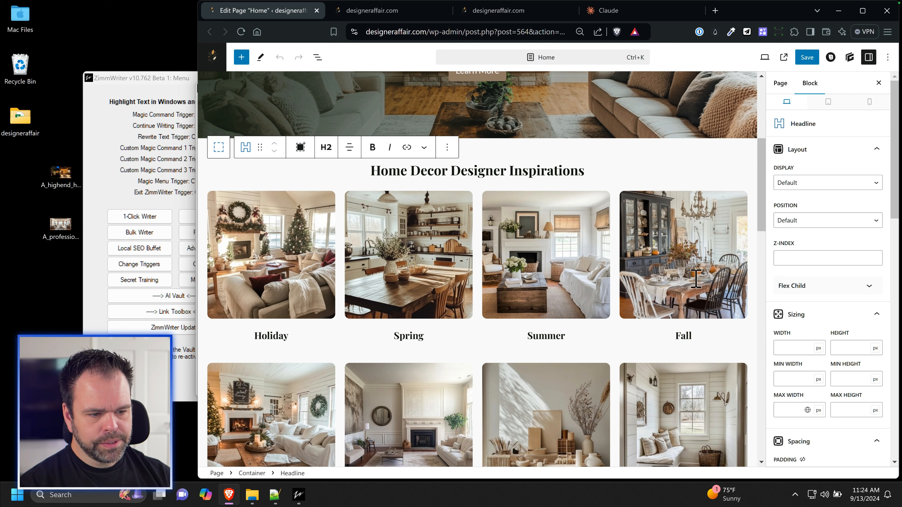
Step: In the Home page editor, set the "Home Decor Designer Inspirations" headline's desktop bottom margin to 50 px
{"action": "scroll", "coordinate": [782, 347], "scroll_direction": "down", "scroll_amount": 5}
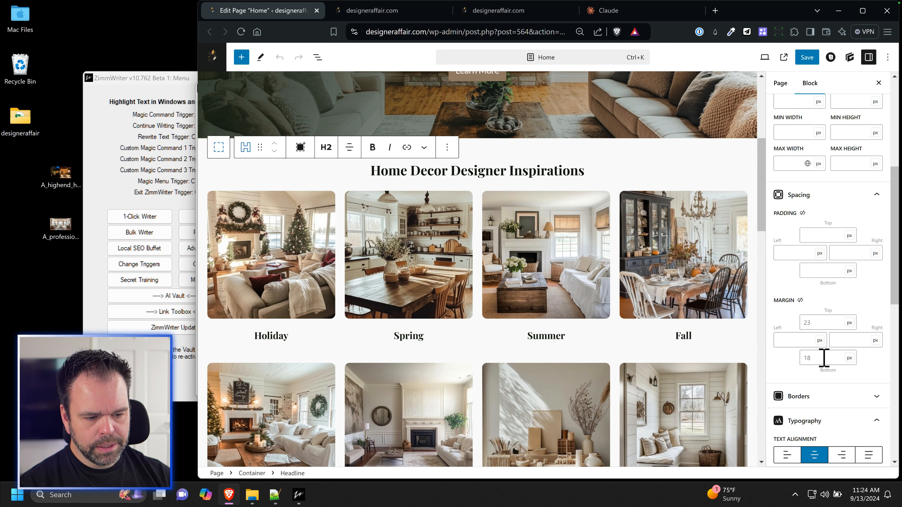
{"action": "left_click", "coordinate": [807, 358]}
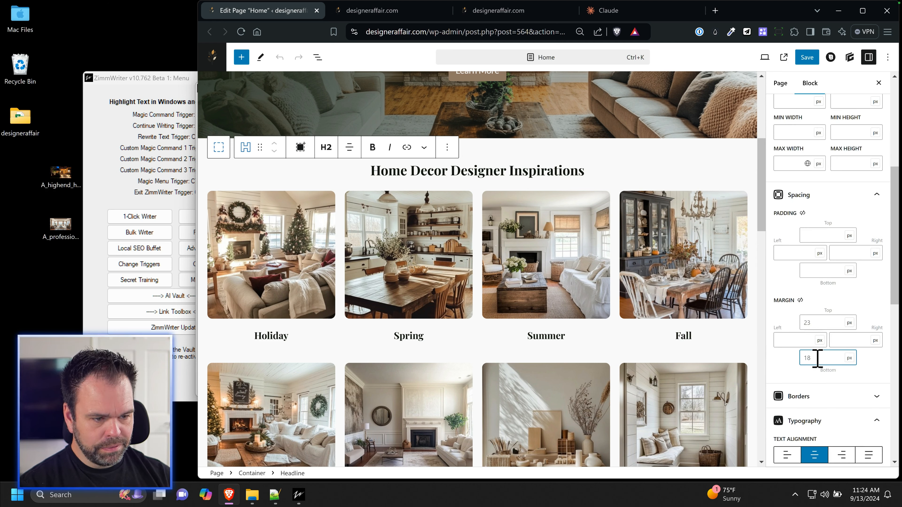
{"action": "type", "text": "25"}
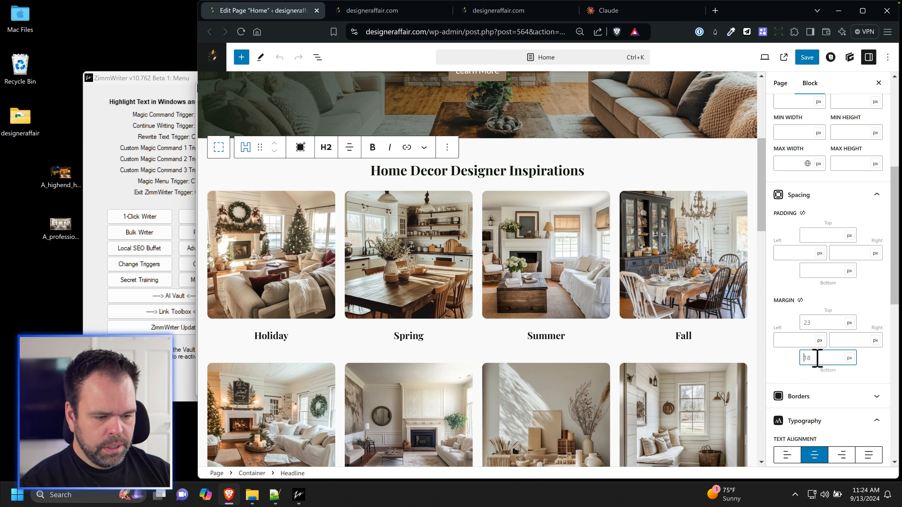
{"action": "left_click_drag", "start_coordinate": [819, 358], "coordinate": [785, 356]}
{"action": "type", "text": "100"}
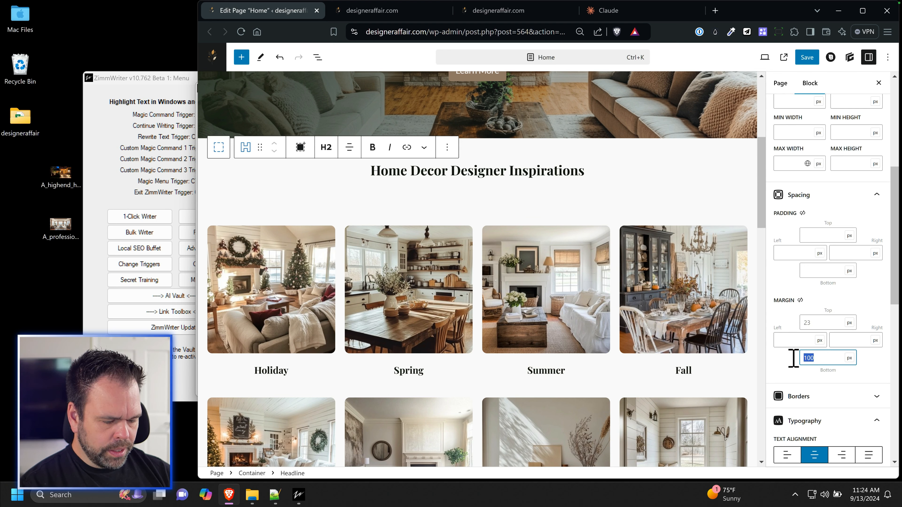
{"action": "type", "text": "50"}
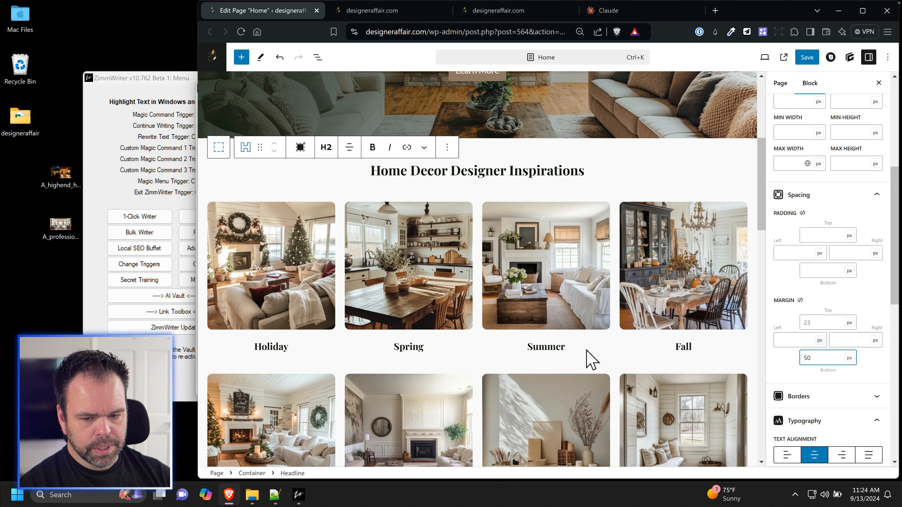
Step: Set the "Latest Home Decor Articles" headline's desktop bottom margin to 50 px
{"action": "scroll", "coordinate": [590, 359], "scroll_direction": "down", "scroll_amount": 6}
{"action": "left_click", "coordinate": [504, 321]}
{"action": "left_click", "coordinate": [814, 357]}
{"action": "type", "text": "50"}
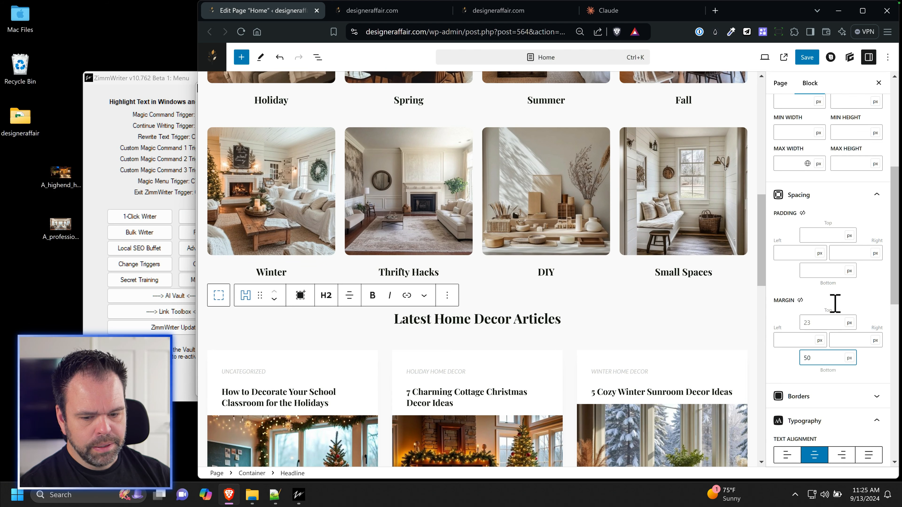
Step: Switch to the tablet view and set the "Latest Home Decor Articles" headline's bottom margin to 25 px
{"action": "scroll", "coordinate": [835, 304], "scroll_direction": "up", "scroll_amount": 5}
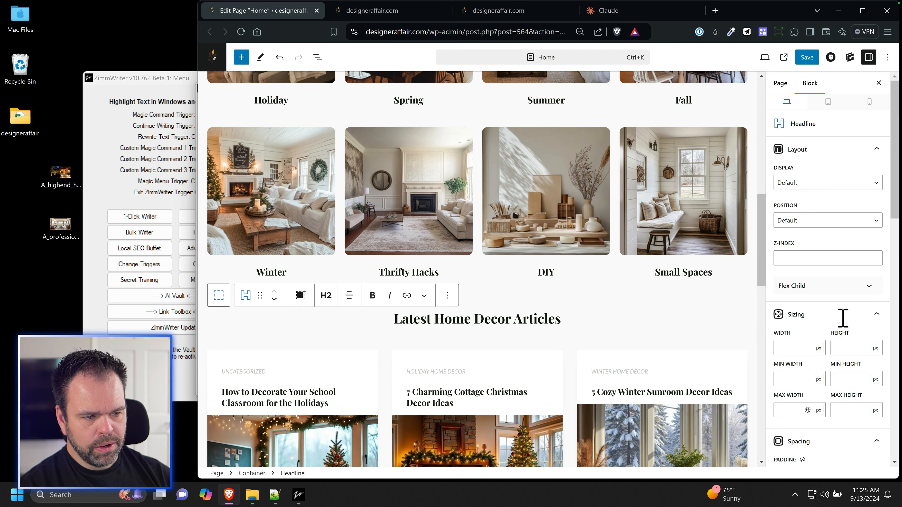
{"action": "left_click", "coordinate": [829, 102]}
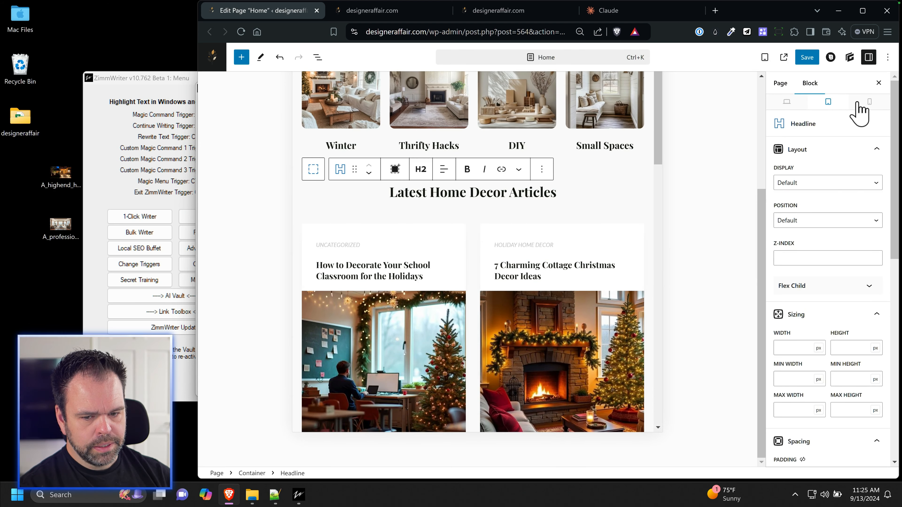
{"action": "scroll", "coordinate": [833, 366], "scroll_direction": "down", "scroll_amount": 6}
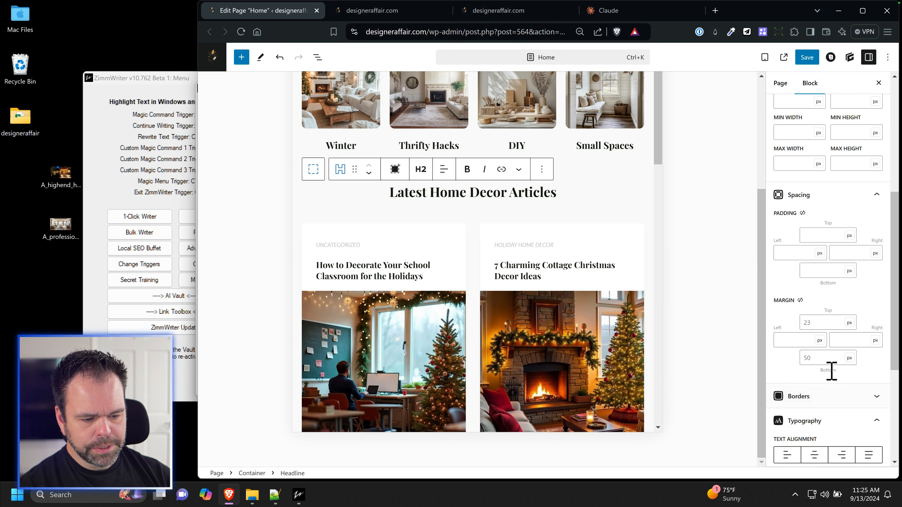
{"action": "left_click", "coordinate": [804, 358]}
{"action": "type", "text": "25"}
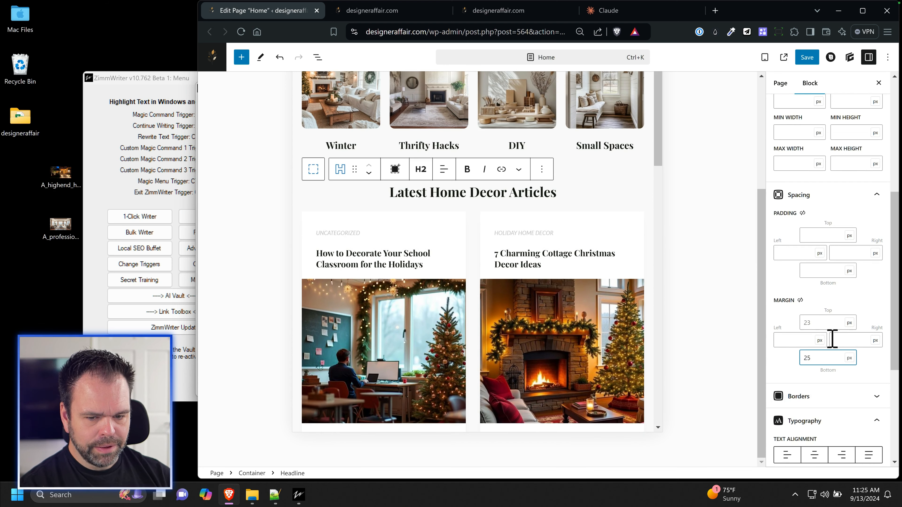
Step: Set the "Home Decor Designer Inspirations" headline's tablet bottom margin to 25 px
{"action": "scroll", "coordinate": [838, 348], "scroll_direction": "up", "scroll_amount": 5}
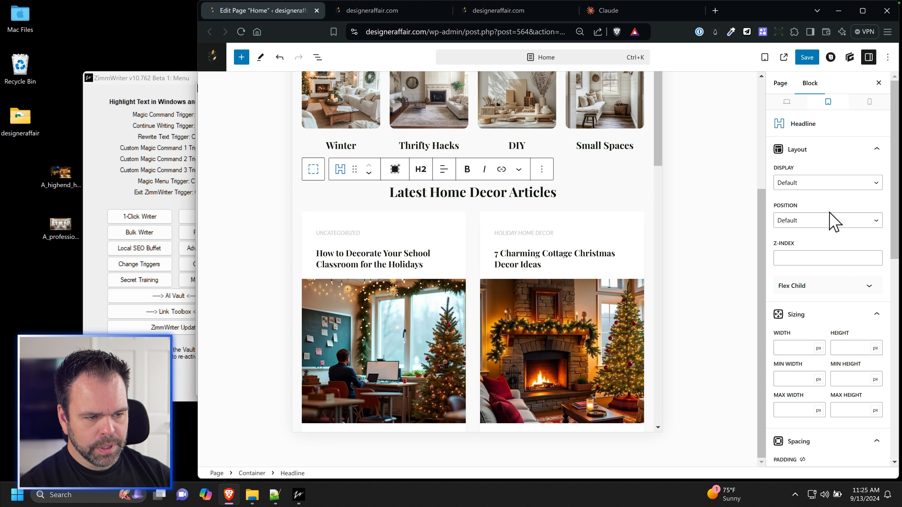
{"action": "scroll", "coordinate": [540, 203], "scroll_direction": "up", "scroll_amount": 6}
{"action": "left_click", "coordinate": [479, 144]}
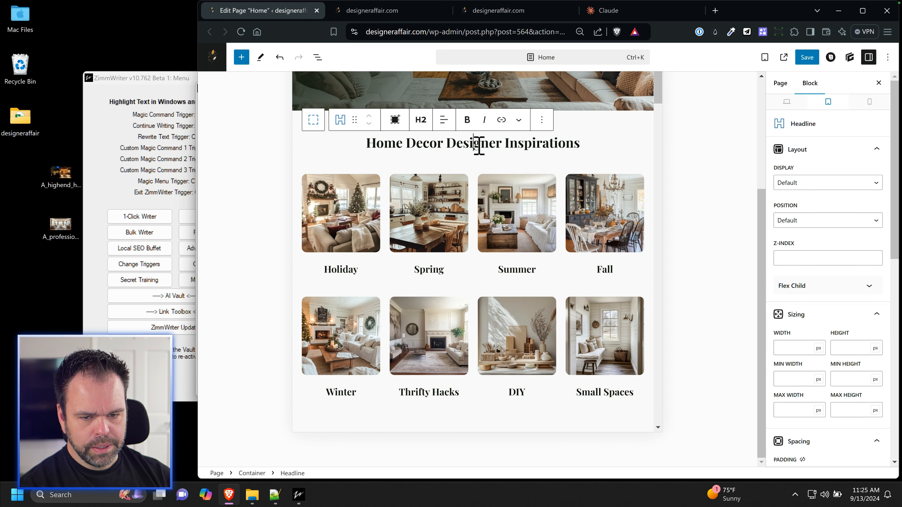
{"action": "scroll", "coordinate": [835, 352], "scroll_direction": "down", "scroll_amount": 5}
{"action": "type", "text": "25"}
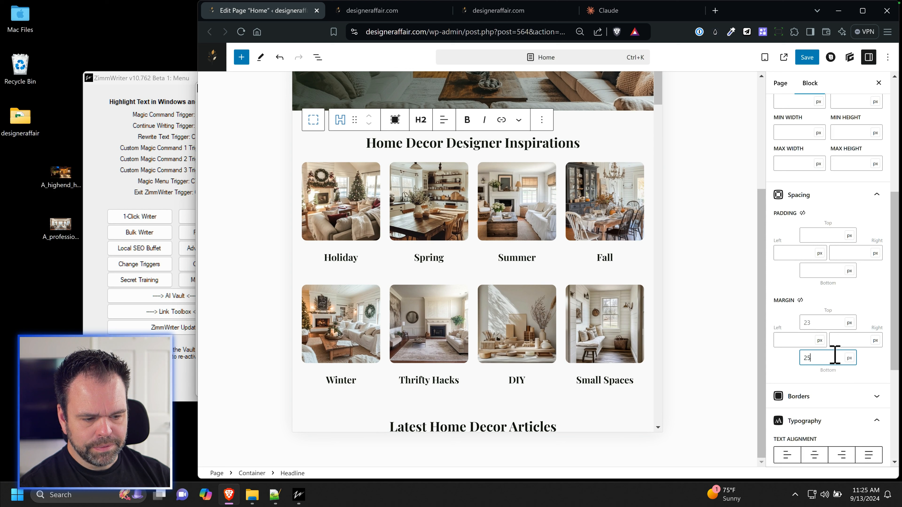
{"action": "left_click", "coordinate": [533, 232]}
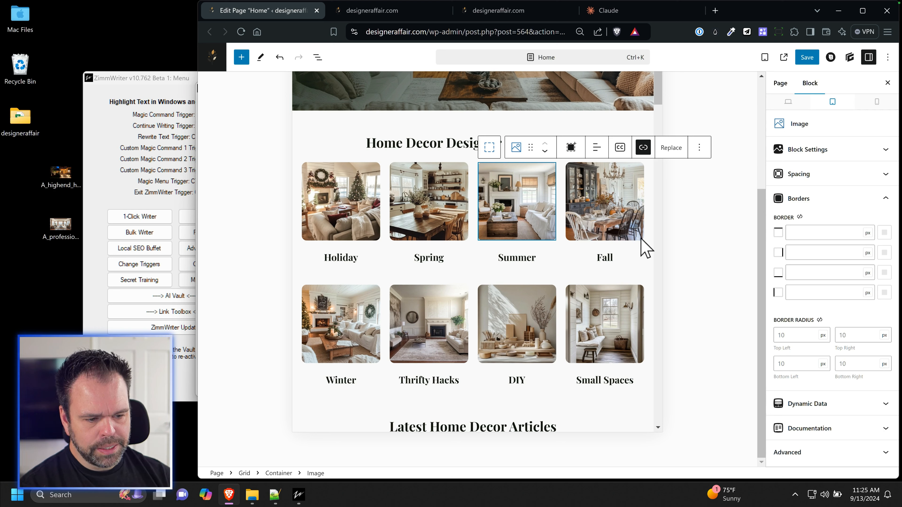
Step: Set the Holiday category image's tablet bottom margin to 15 px and save the page
{"action": "left_click", "coordinate": [356, 233]}
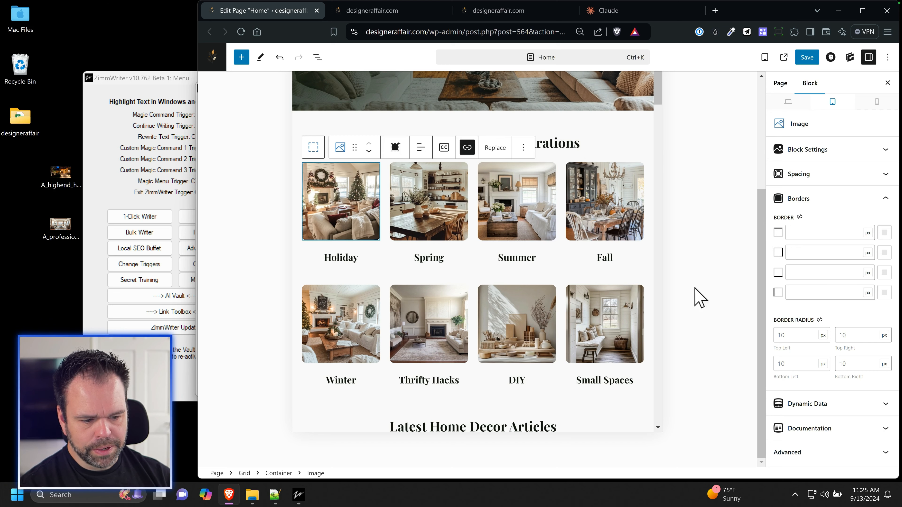
{"action": "left_click", "coordinate": [822, 177]}
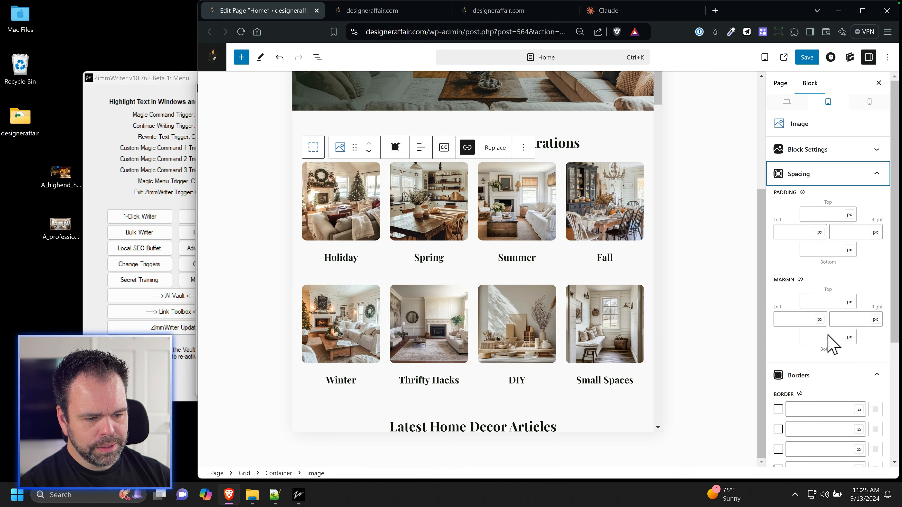
{"action": "key", "text": "shift+alt+o"}
{"action": "left_click", "coordinate": [807, 58]}
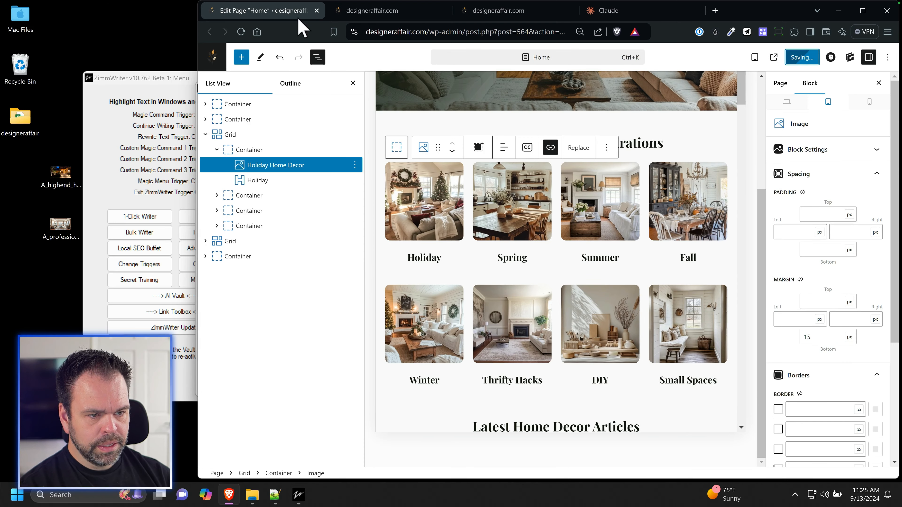
Step: Reload the live homepage and examine the category image spacing in the iPhone 12 Pro mobile view
{"action": "left_click", "coordinate": [394, 10]}
{"action": "scroll", "coordinate": [295, 124], "scroll_direction": "up", "scroll_amount": 15}
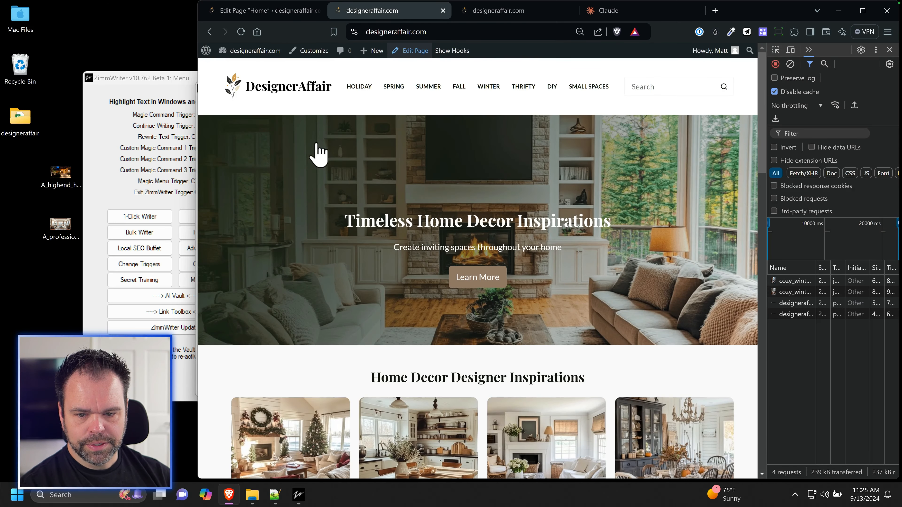
{"action": "left_click", "coordinate": [241, 33]}
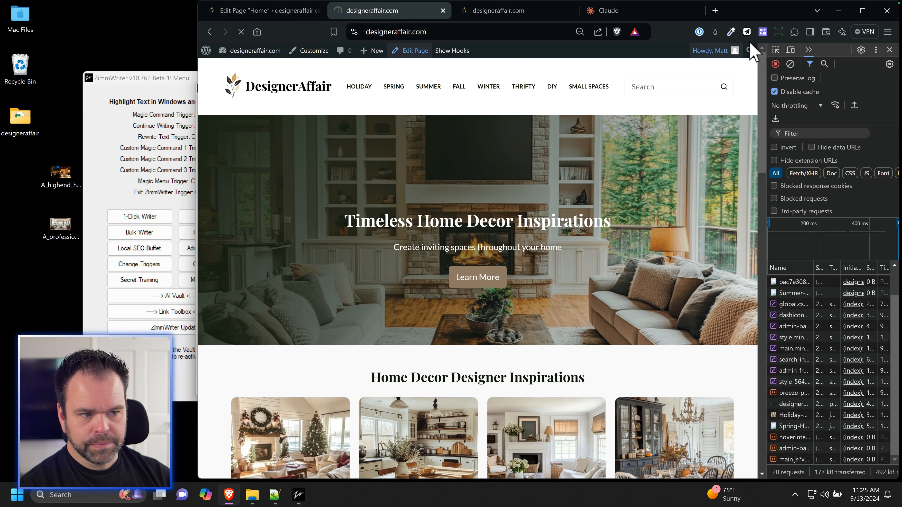
{"action": "left_click", "coordinate": [791, 50]}
{"action": "scroll", "coordinate": [546, 311], "scroll_direction": "down", "scroll_amount": 3}
{"action": "scroll", "coordinate": [546, 310], "scroll_direction": "down", "scroll_amount": 3}
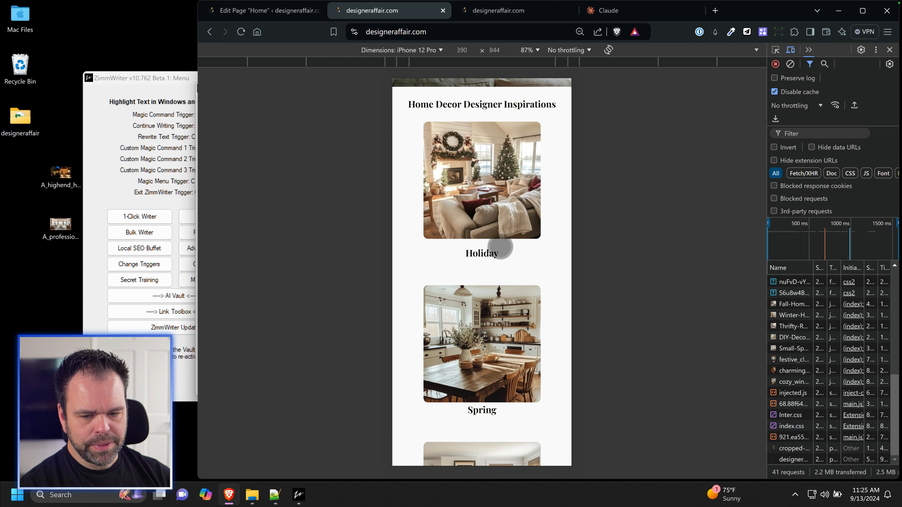
Step: Back in the Home page editor, set the Spring and Summer images' tablet bottom margins to 15 px
{"action": "key", "text": "ctrl+Page_Up"}
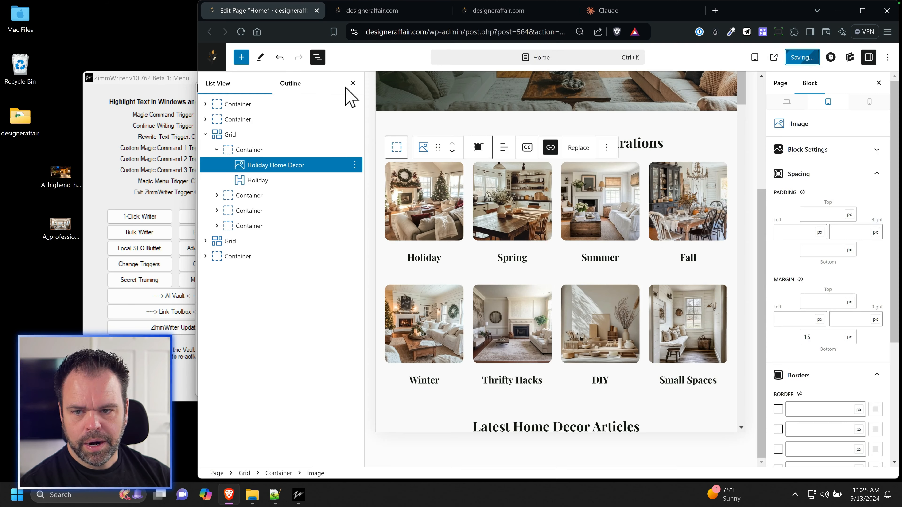
{"action": "left_click", "coordinate": [524, 216]}
{"action": "left_click", "coordinate": [824, 337]}
{"action": "type", "text": "1"}
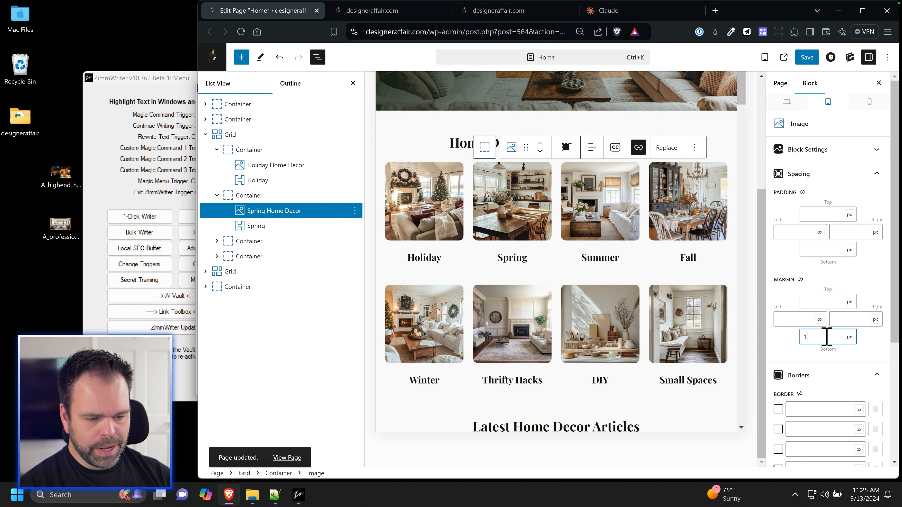
{"action": "left_click", "coordinate": [625, 232]}
{"action": "left_click", "coordinate": [824, 337]}
{"action": "type", "text": "15"}
Step: Set the tablet bottom margin to 15 px for the Fall image and the second-row category images, then save the page
{"action": "left_click", "coordinate": [692, 220]}
{"action": "left_click", "coordinate": [524, 324]}
{"action": "left_click", "coordinate": [820, 338]}
{"action": "type", "text": "15"}
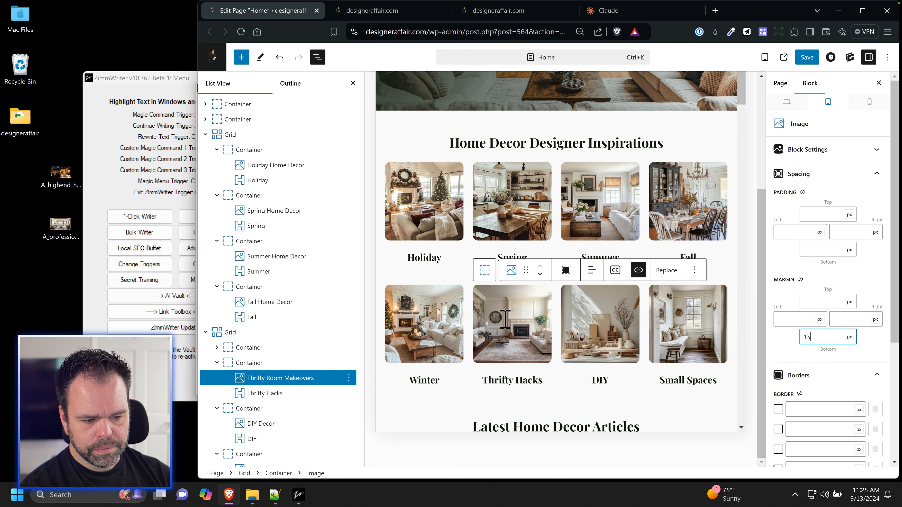
{"action": "left_click", "coordinate": [448, 322]}
{"action": "left_click", "coordinate": [834, 342]}
{"action": "type", "text": "15"}
{"action": "left_click", "coordinate": [807, 58]}
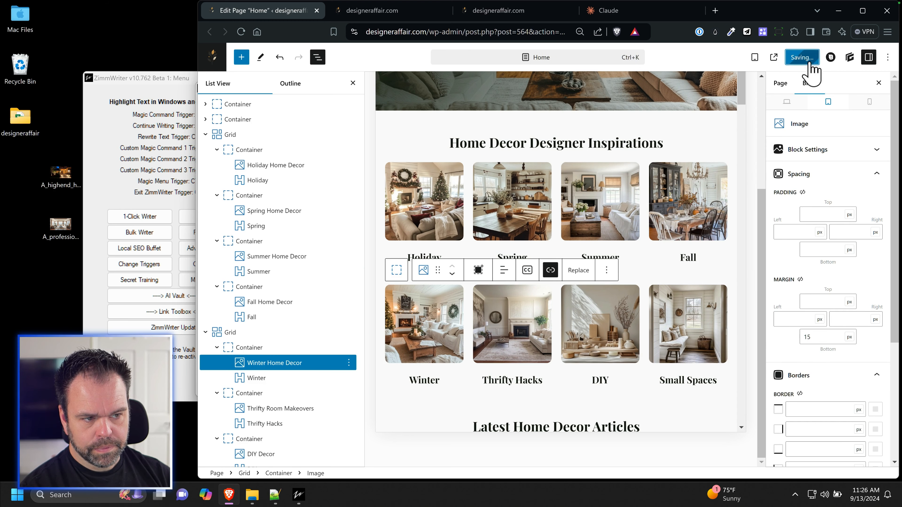
Step: Reload the live homepage and compare the spacing below all category images in the mobile view
{"action": "left_click", "coordinate": [387, 15]}
{"action": "left_click", "coordinate": [240, 31]}
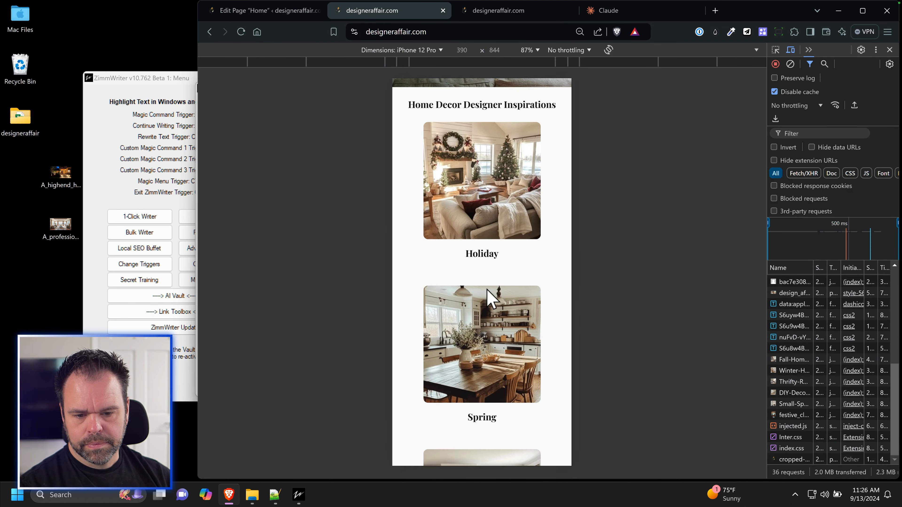
{"action": "scroll", "coordinate": [503, 302], "scroll_direction": "down", "scroll_amount": 8}
{"action": "scroll", "coordinate": [525, 311], "scroll_direction": "down", "scroll_amount": 12}
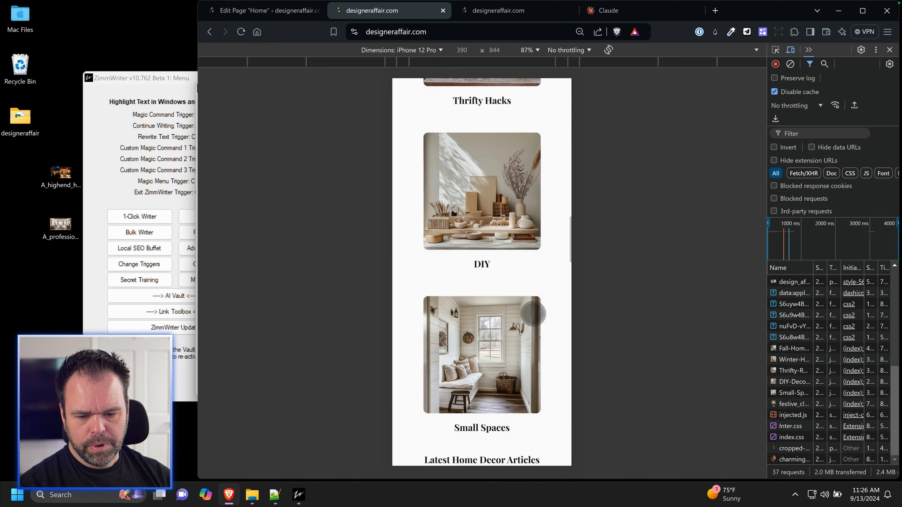
{"action": "scroll", "coordinate": [549, 324], "scroll_direction": "up", "scroll_amount": 12}
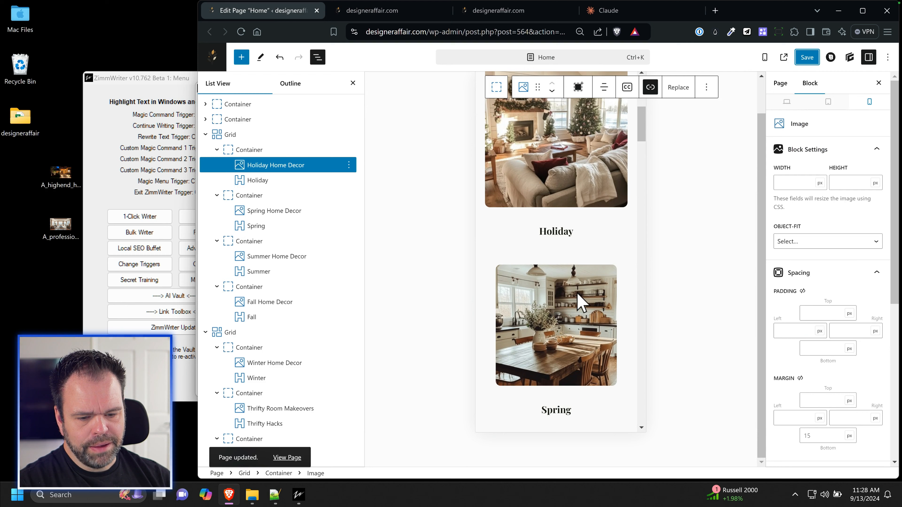
Step: In the editor's mobile view, clear the Spring image's width and height
{"action": "left_click", "coordinate": [580, 302]}
{"action": "double_click", "coordinate": [781, 183]}
{"action": "key", "text": "BackSpace"}
{"action": "key", "text": "Tab"}
{"action": "key", "text": "BackSpace"}
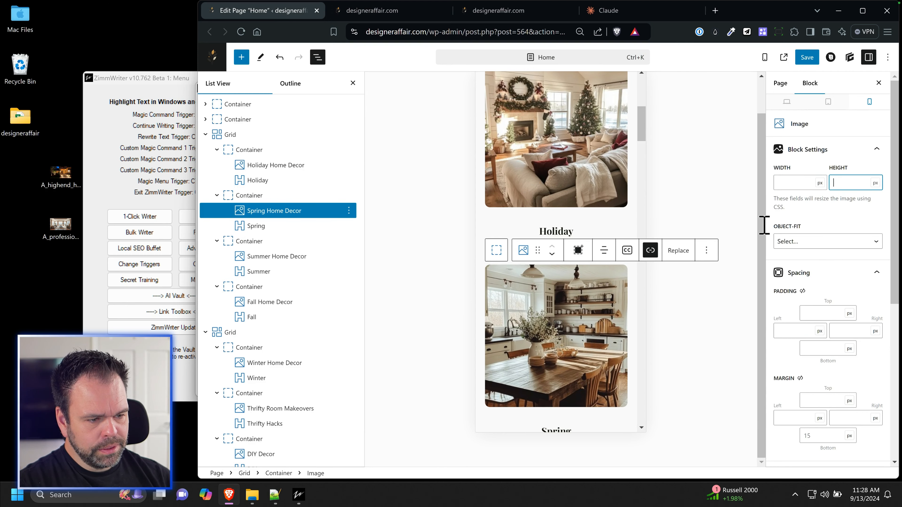
Step: Clear the mobile width and height of the Summer, Fall, Winter and Thrifty Hacks images
{"action": "scroll", "coordinate": [628, 314], "scroll_direction": "down", "scroll_amount": 5}
{"action": "left_click", "coordinate": [581, 285]}
{"action": "double_click", "coordinate": [781, 182]}
{"action": "key", "text": "BackSpace"}
{"action": "scroll", "coordinate": [618, 307], "scroll_direction": "down", "scroll_amount": 18}
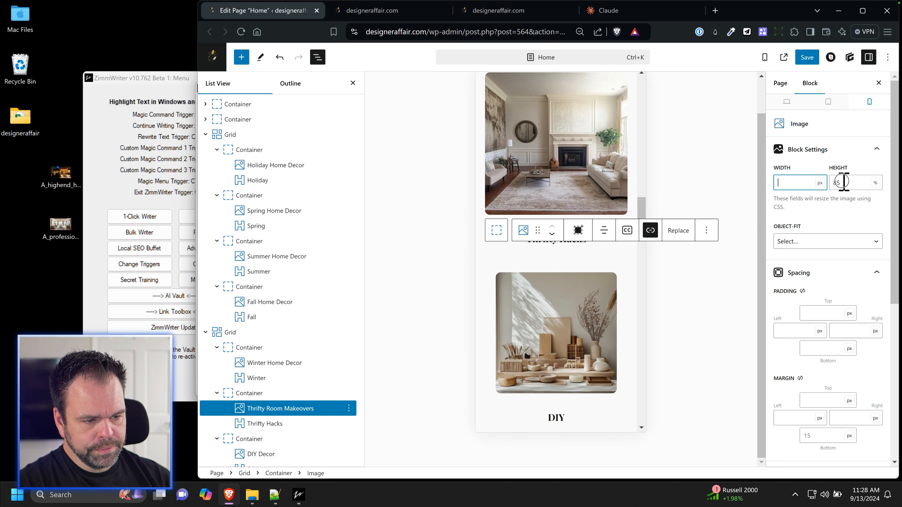
{"action": "double_click", "coordinate": [844, 182]}
{"action": "key", "text": "BackSpace"}
Step: Clear the DIY image's mobile width and height
{"action": "left_click", "coordinate": [618, 305]}
{"action": "double_click", "coordinate": [784, 182]}
{"action": "key", "text": "BackSpace"}
{"action": "double_click", "coordinate": [839, 182]}
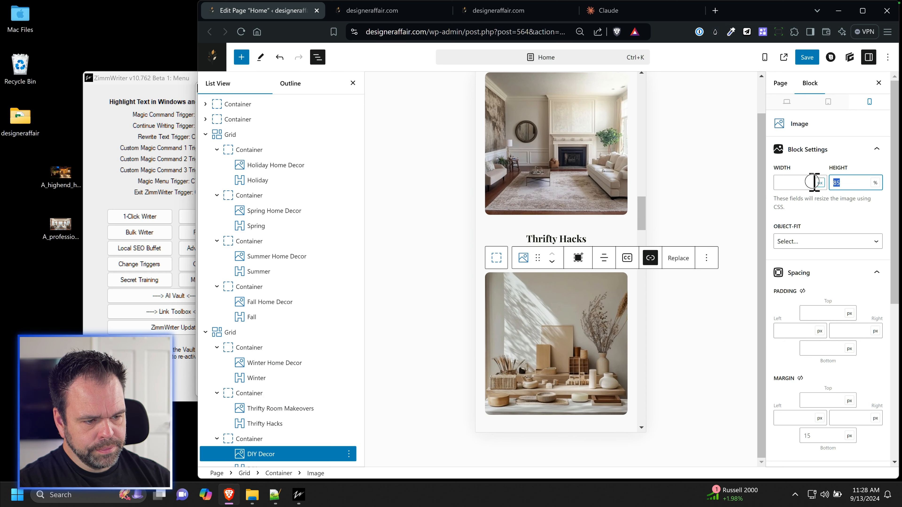
{"action": "key", "text": "BackSpace"}
Step: Clear the Small Spaces image's mobile width and height and save the page
{"action": "scroll", "coordinate": [584, 316], "scroll_direction": "down", "scroll_amount": 5}
{"action": "left_click", "coordinate": [574, 278]}
{"action": "double_click", "coordinate": [781, 183]}
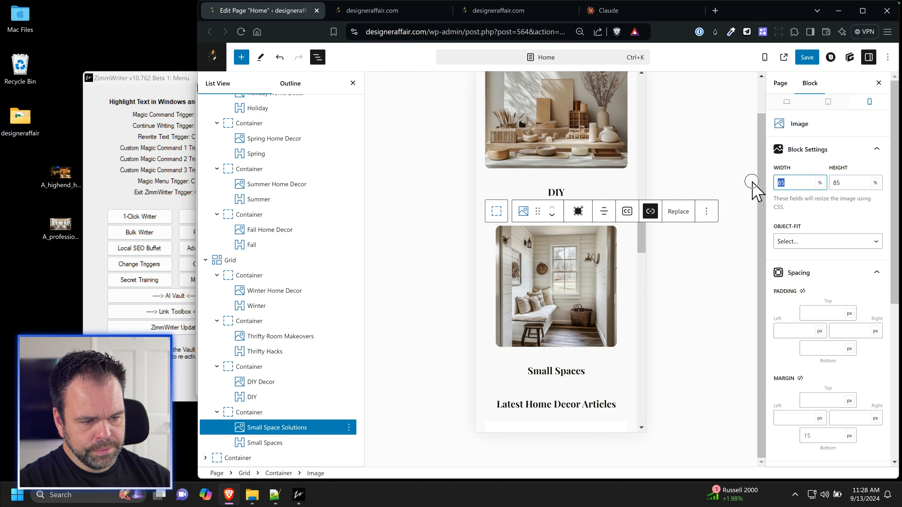
{"action": "key", "text": "BackSpace"}
{"action": "double_click", "coordinate": [844, 182]}
{"action": "key", "text": "BackSpace"}
{"action": "left_click", "coordinate": [803, 58]}
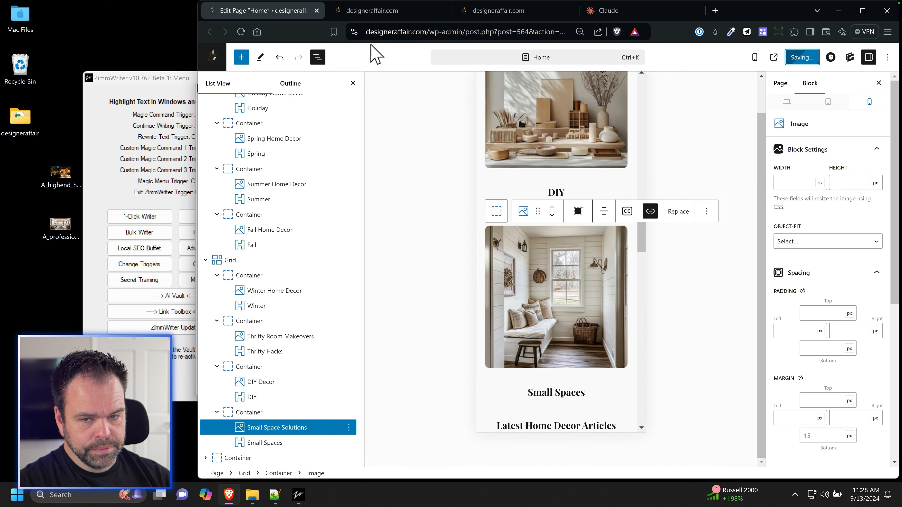
Step: Reload the live homepage and review the category image sizes and the section headlines in the mobile view
{"action": "left_click", "coordinate": [356, 11]}
{"action": "left_click", "coordinate": [247, 32]}
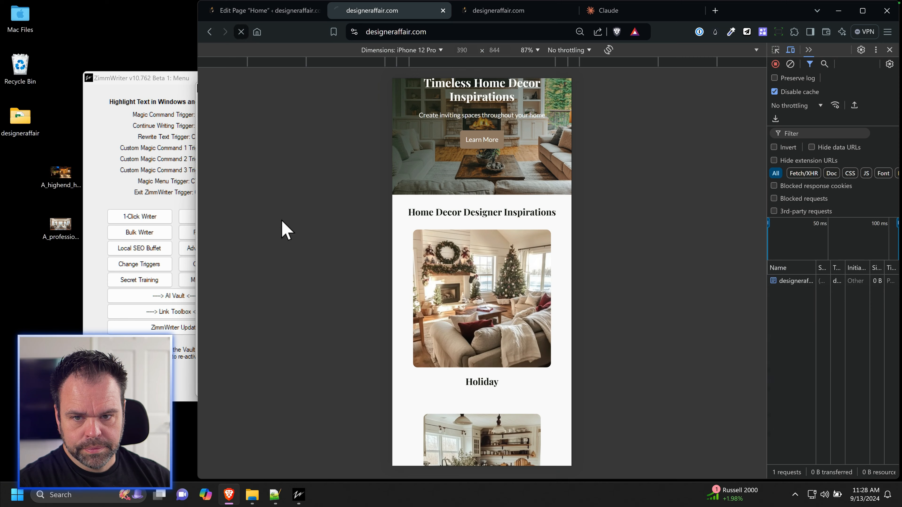
{"action": "scroll", "coordinate": [480, 309], "scroll_direction": "down", "scroll_amount": 10}
{"action": "scroll", "coordinate": [509, 314], "scroll_direction": "down", "scroll_amount": 10}
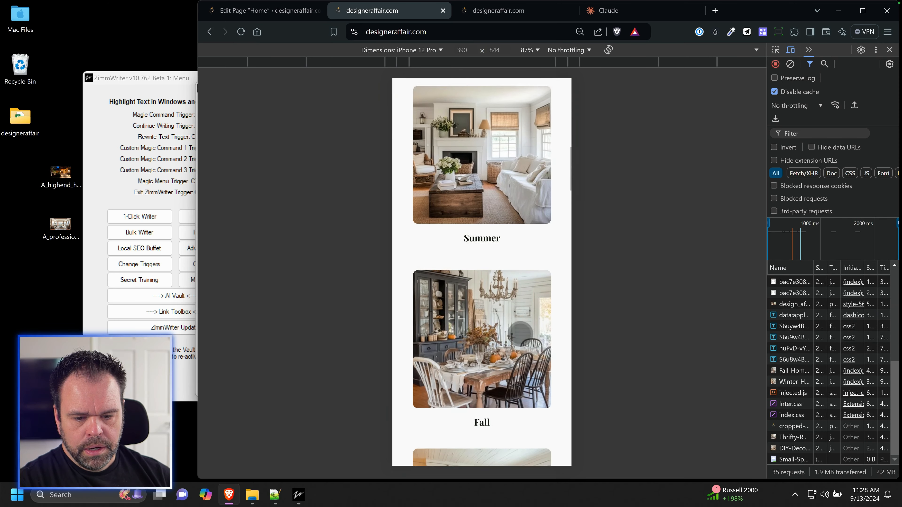
{"action": "scroll", "coordinate": [538, 318], "scroll_direction": "down", "scroll_amount": 10}
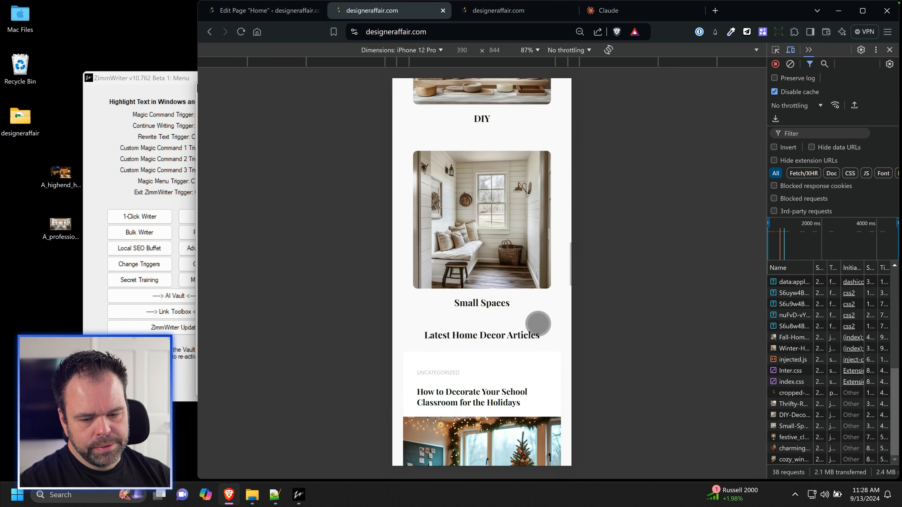
{"action": "scroll", "coordinate": [538, 318], "scroll_direction": "up", "scroll_amount": 2}
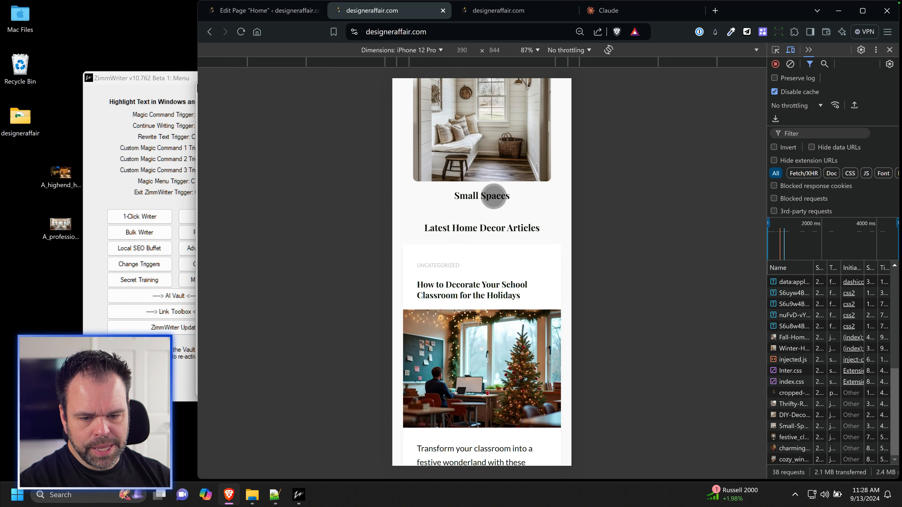
Step: In the page editor, check the mobile typography settings of the "Timeless Home Decor Inspirations" headline
{"action": "left_click", "coordinate": [288, 17]}
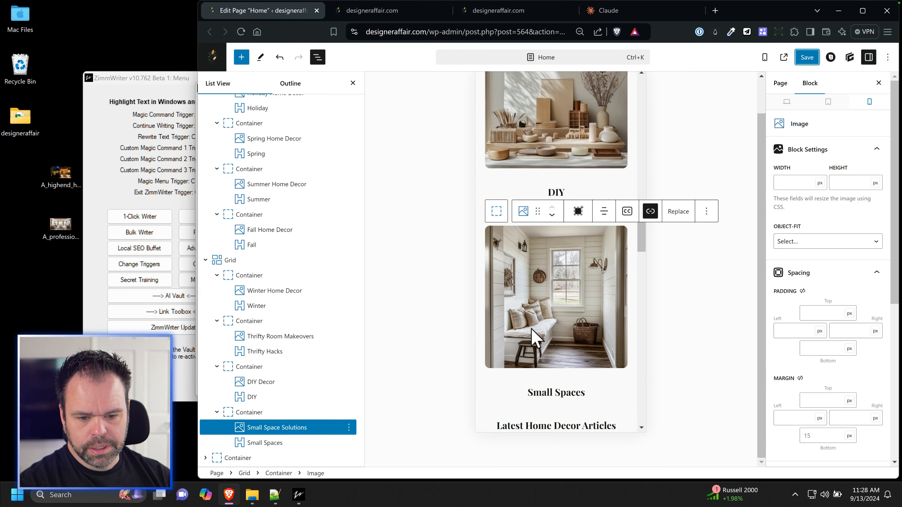
{"action": "left_click", "coordinate": [558, 271]}
{"action": "left_click", "coordinate": [565, 303]}
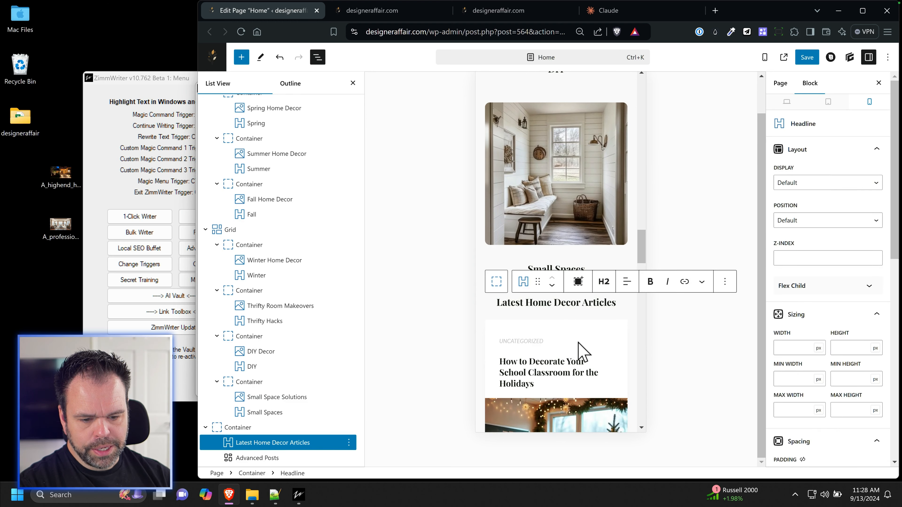
{"action": "scroll", "coordinate": [600, 348], "scroll_direction": "up", "scroll_amount": 15}
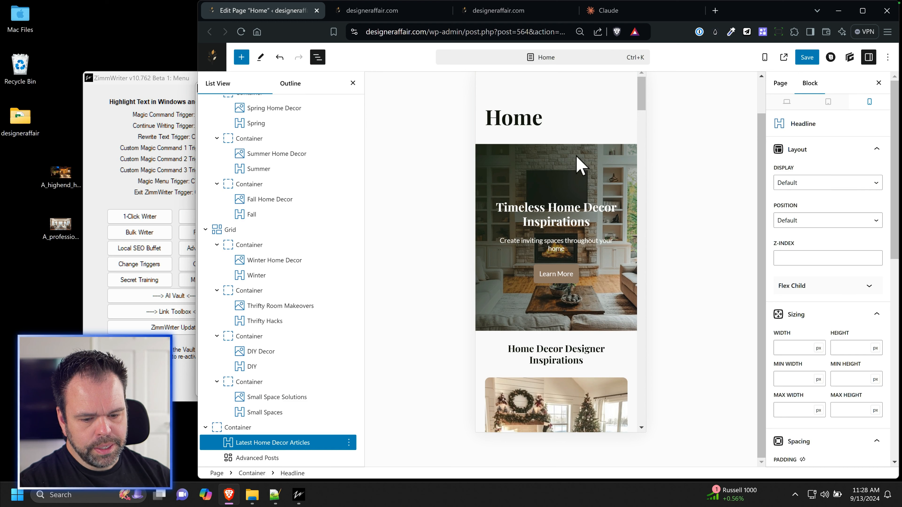
{"action": "left_click", "coordinate": [565, 213]}
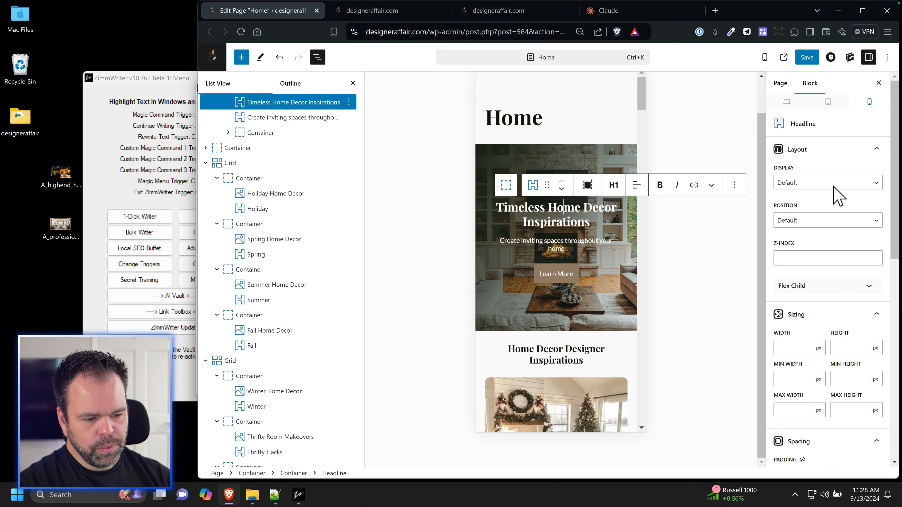
{"action": "scroll", "coordinate": [814, 245], "scroll_direction": "down", "scroll_amount": 6}
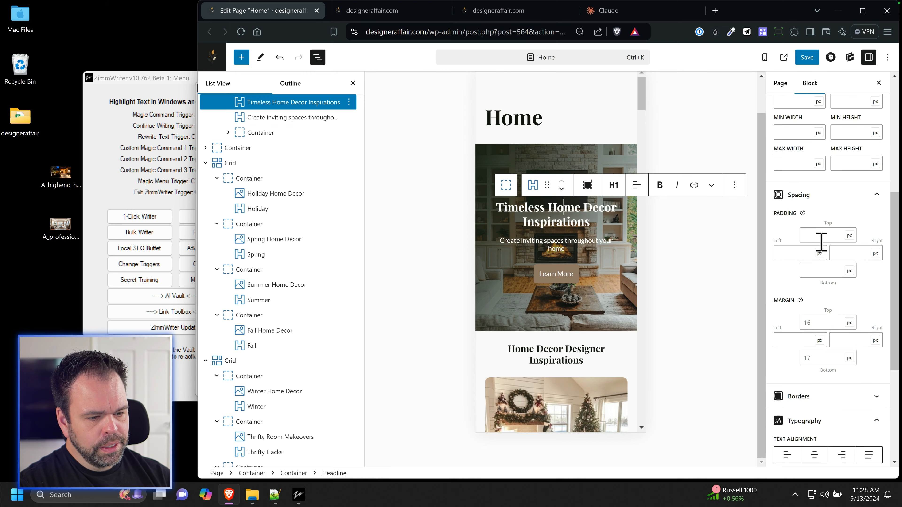
{"action": "scroll", "coordinate": [822, 241], "scroll_direction": "down", "scroll_amount": 5}
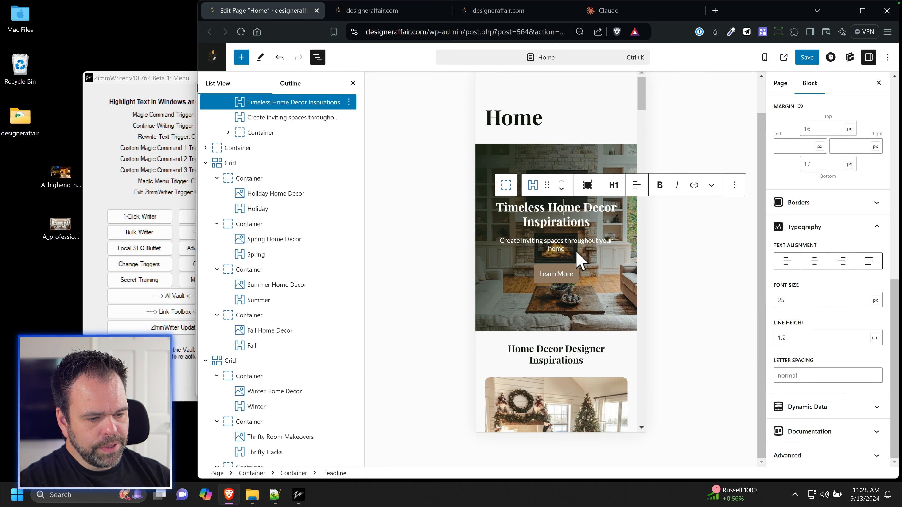
Step: Set the "Home Decor Designer Inspirations" headline's mobile font size to 25 px
{"action": "left_click", "coordinate": [562, 359]}
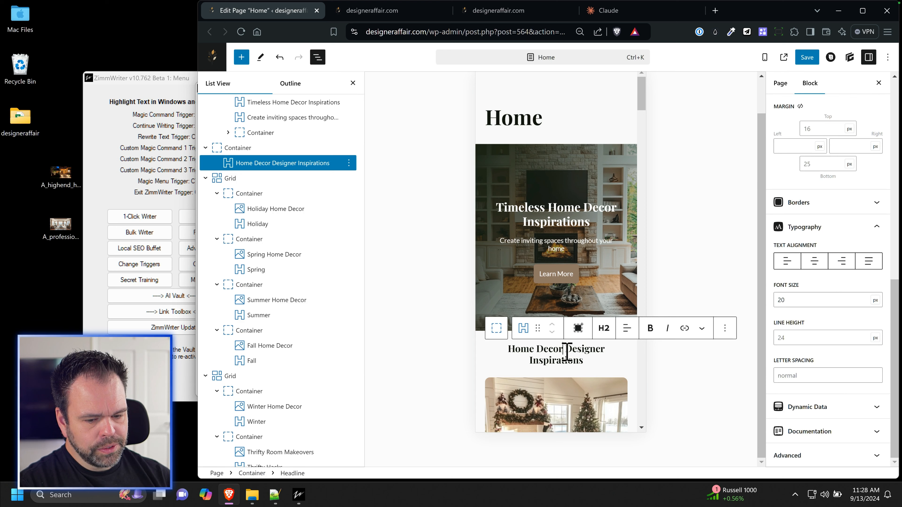
{"action": "left_click", "coordinate": [802, 300]}
{"action": "type", "text": "25"}
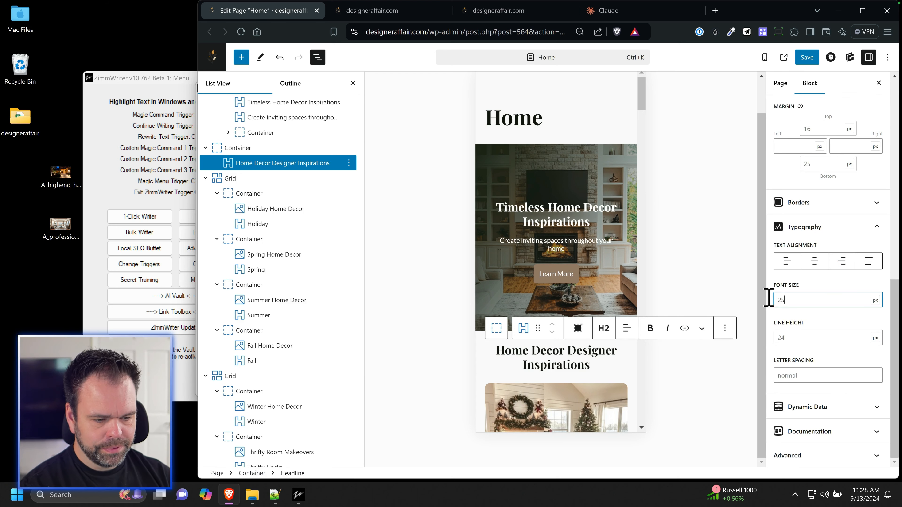
{"action": "scroll", "coordinate": [818, 221], "scroll_direction": "up", "scroll_amount": 4}
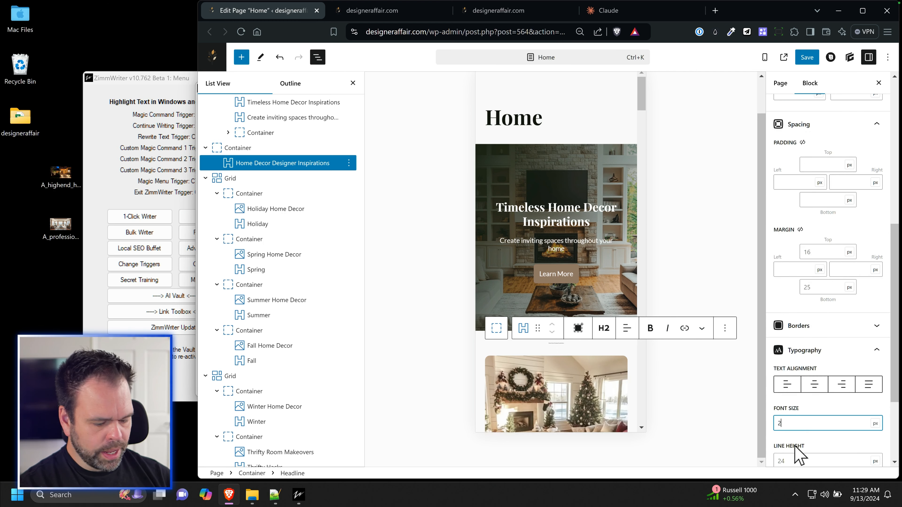
Step: Edit the mobile font size of the "Latest Home Decor Articles" headline
{"action": "scroll", "coordinate": [584, 409], "scroll_direction": "down", "scroll_amount": 10}
{"action": "scroll", "coordinate": [594, 359], "scroll_direction": "down", "scroll_amount": 10}
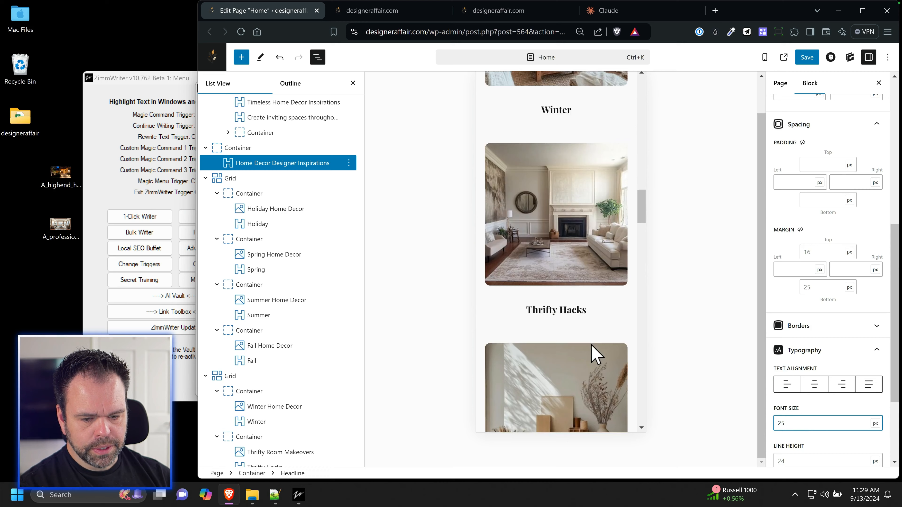
{"action": "left_click", "coordinate": [571, 330]}
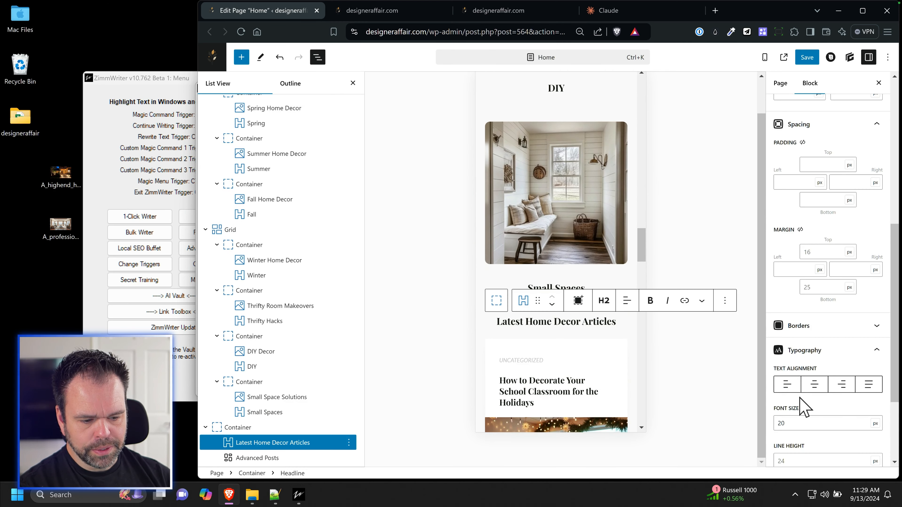
{"action": "left_click_drag", "start_coordinate": [799, 301], "coordinate": [733, 293]}
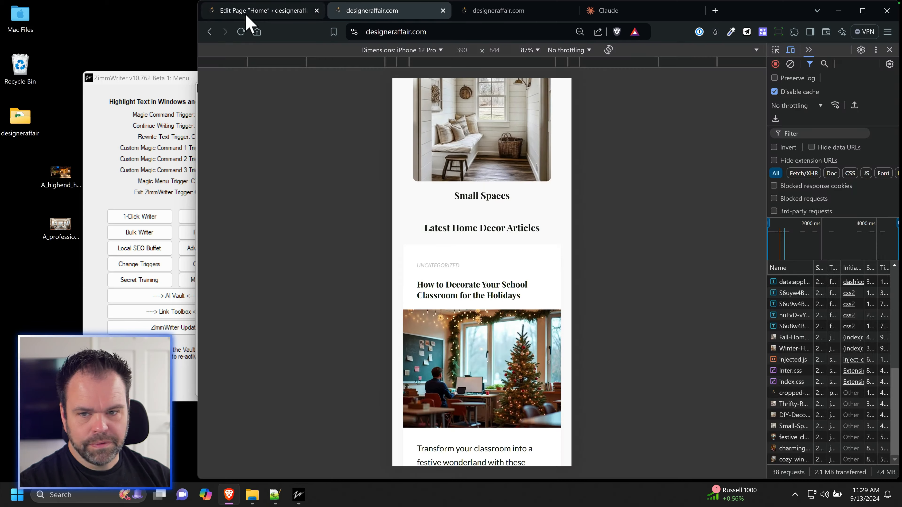
Step: Reload the live homepage, return to the desktop view and review the Fall category page's article cards
{"action": "left_click", "coordinate": [241, 32]}
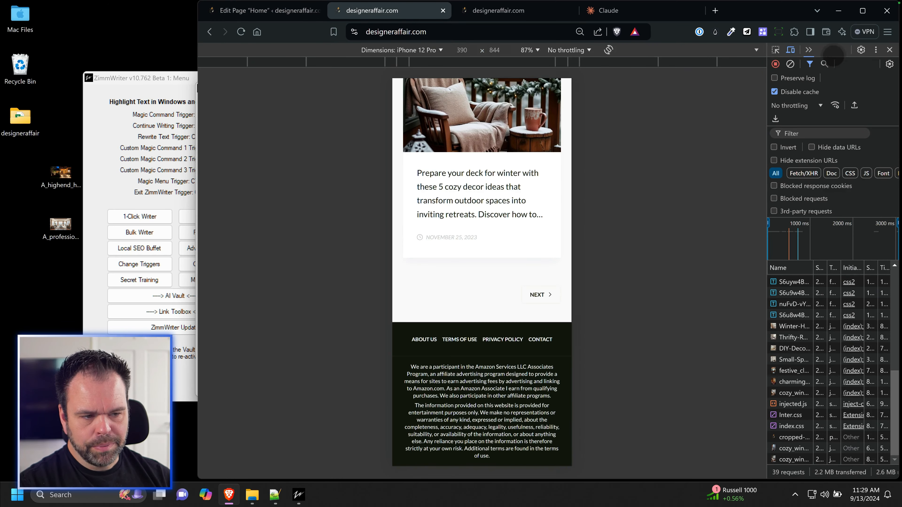
{"action": "left_click", "coordinate": [790, 50]}
{"action": "scroll", "coordinate": [501, 309], "scroll_direction": "up", "scroll_amount": 10}
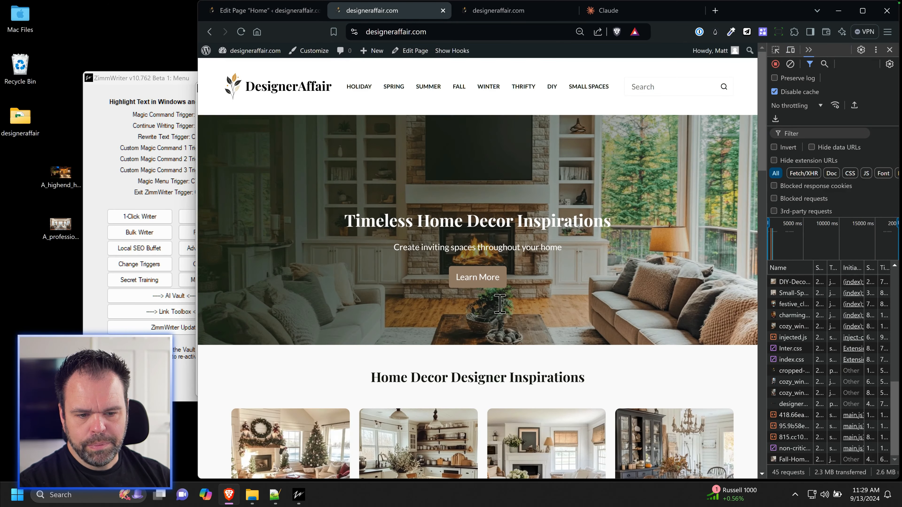
{"action": "left_click", "coordinate": [459, 86]}
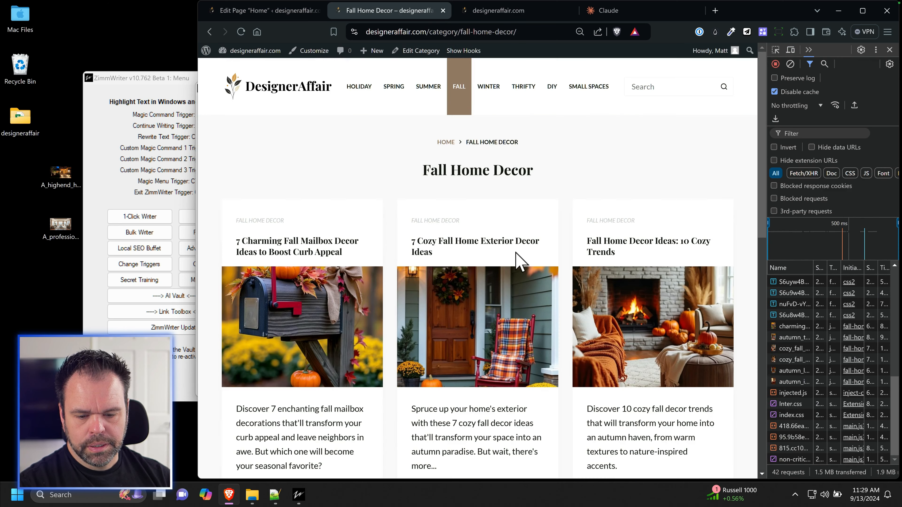
{"action": "scroll", "coordinate": [518, 305], "scroll_direction": "down", "scroll_amount": 10}
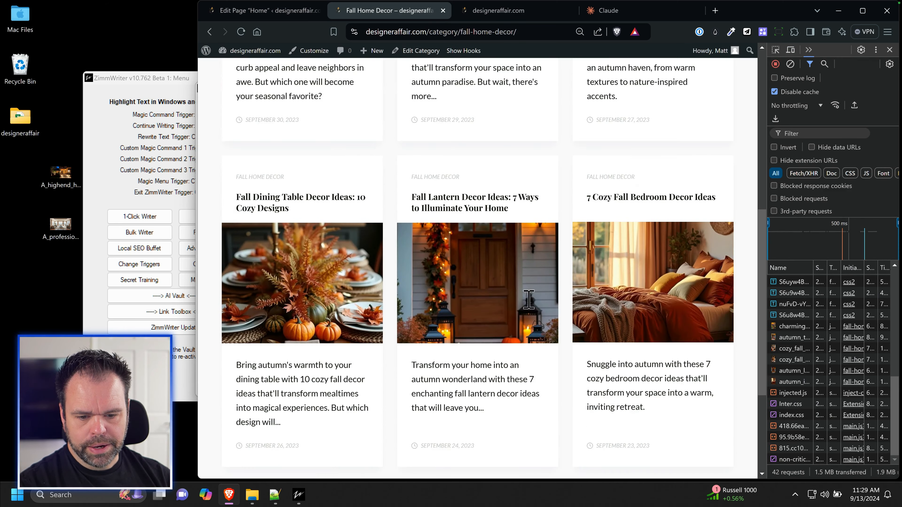